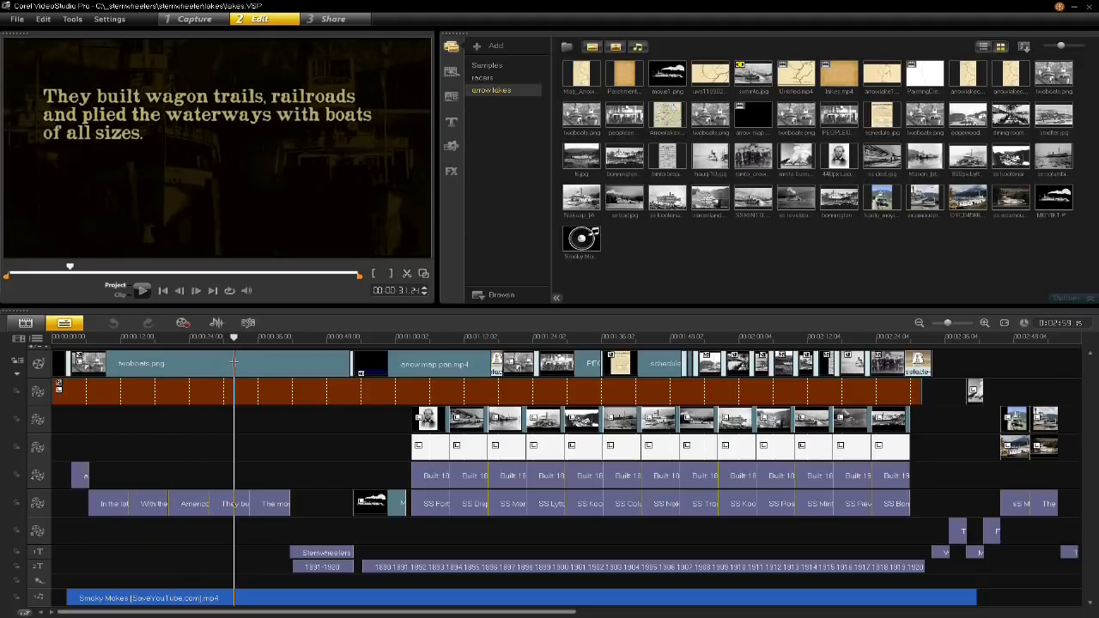
# - Scrub through the opening titles over the twoboats.png clip and play the project preview
pyautogui.moveTo(233, 362); pyautogui.dragTo(278, 415)
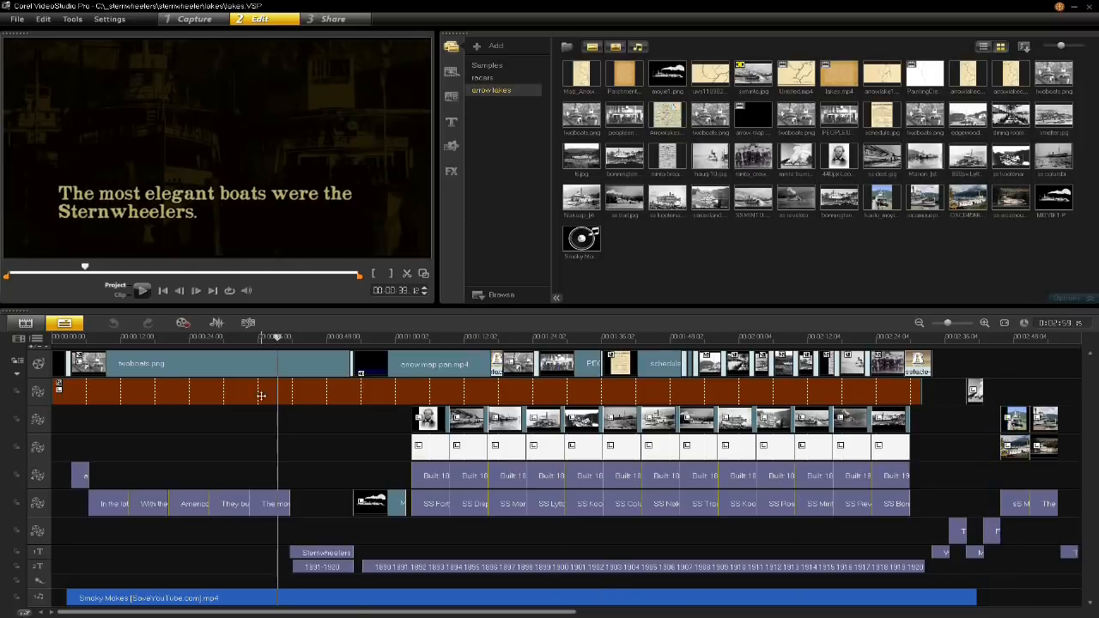
pyautogui.moveTo(199, 355); pyautogui.dragTo(133, 359)
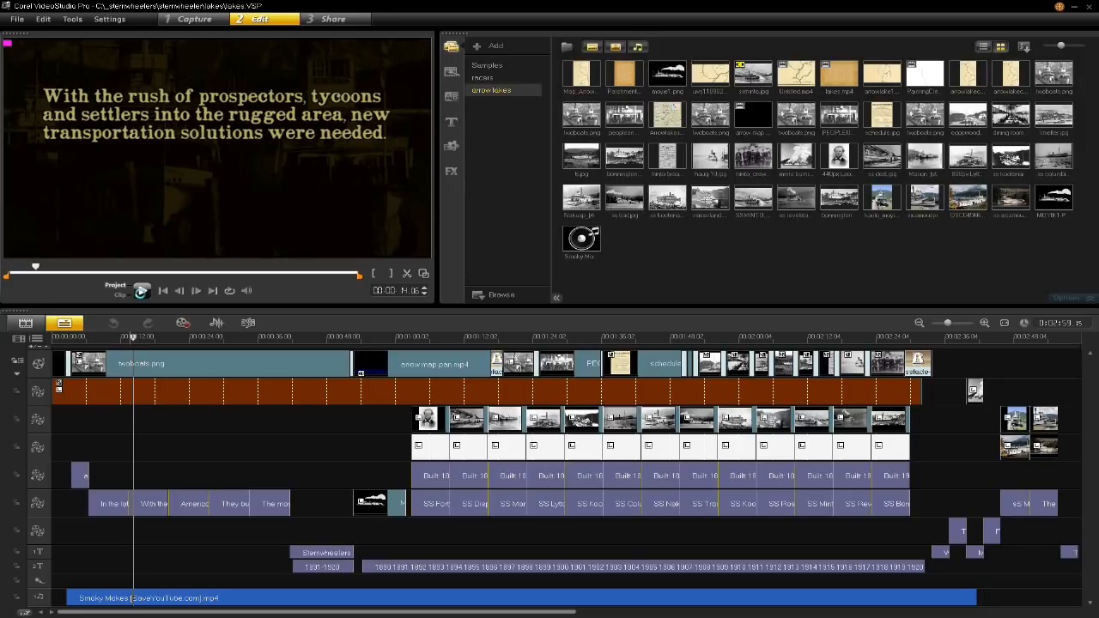
pyautogui.click(141, 291)
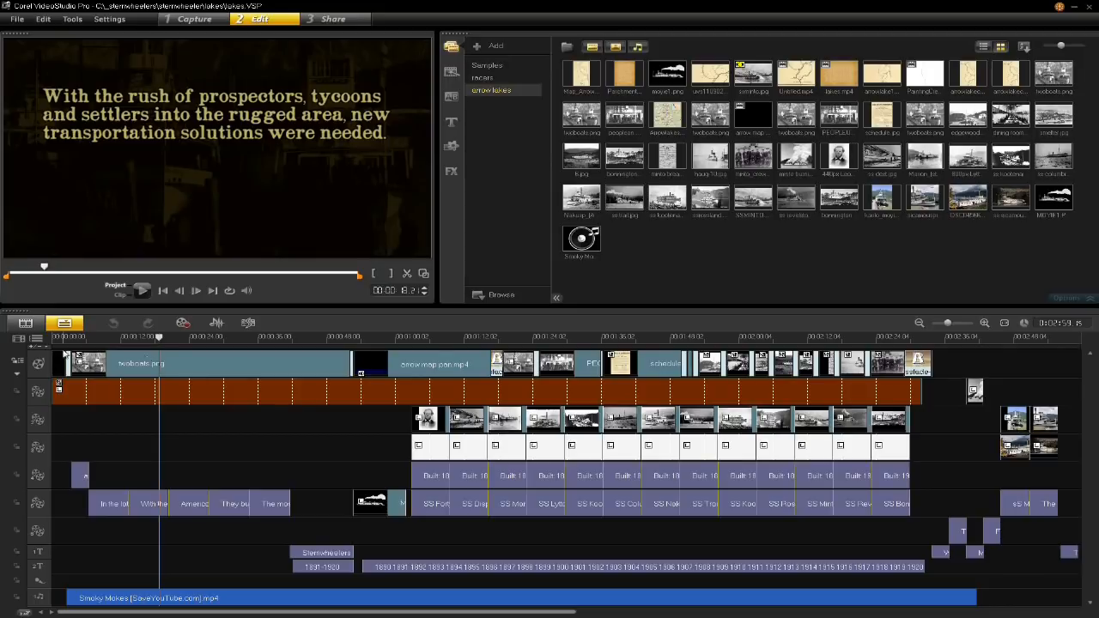
# - Turn off replacing the last filter for the twoboats.png clip and open its Brightness & Contrast filter for customizing
pyautogui.click(148, 364)
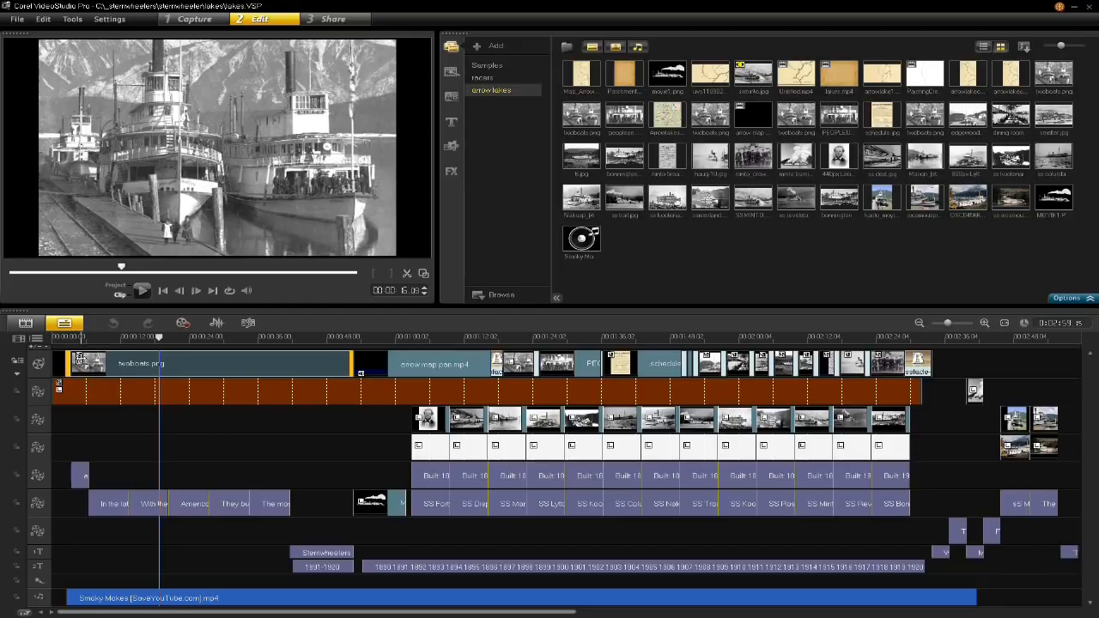
pyautogui.doubleClick(153, 363)
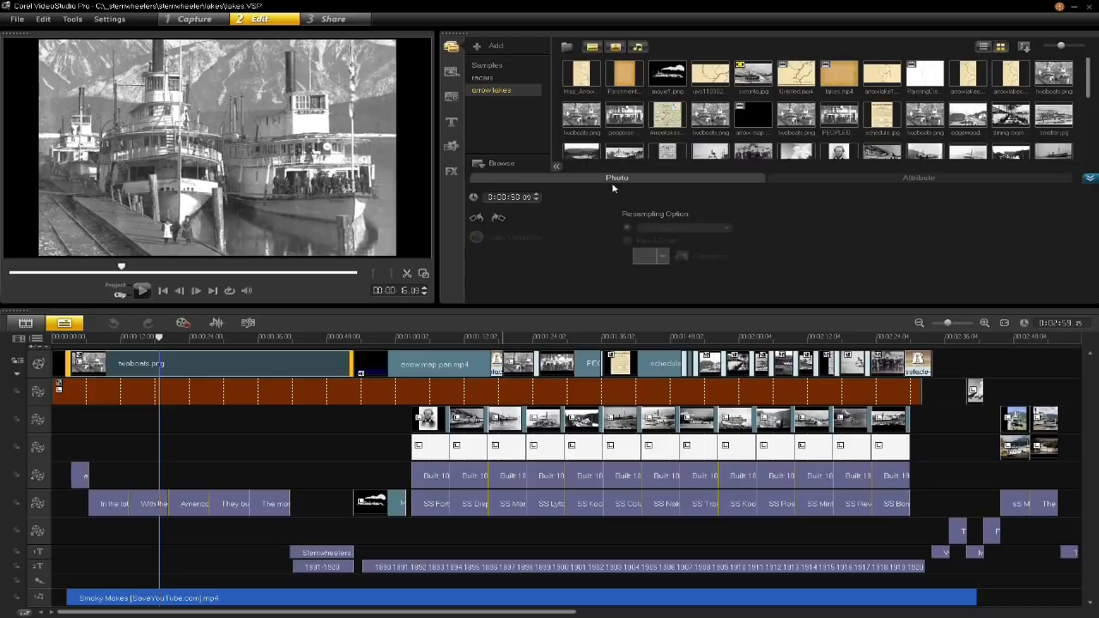
pyautogui.click(835, 178)
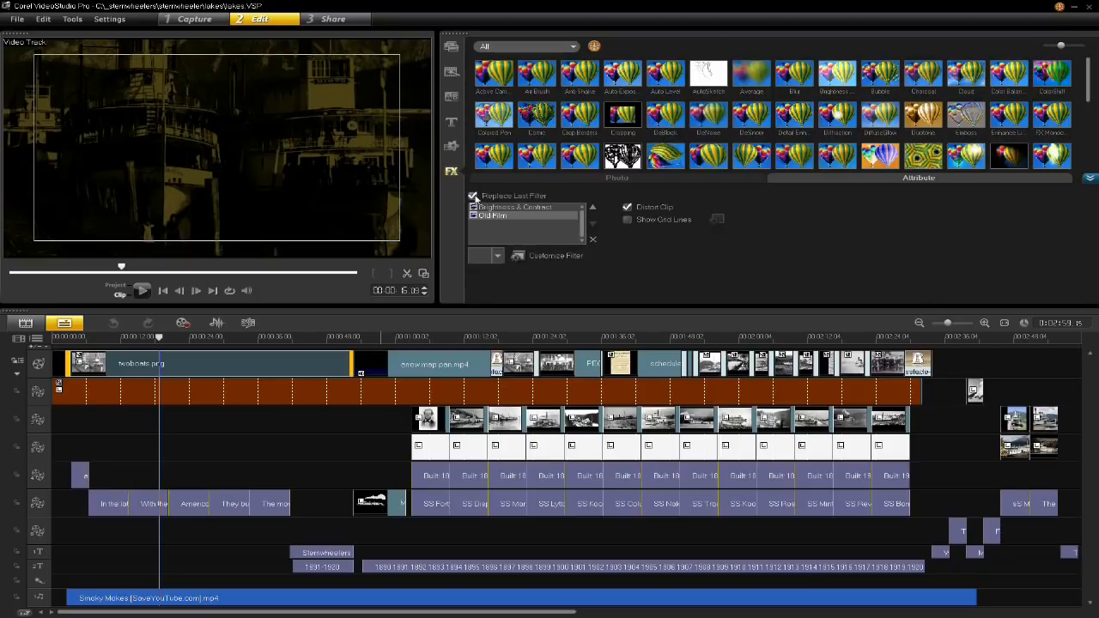
pyautogui.click(511, 197)
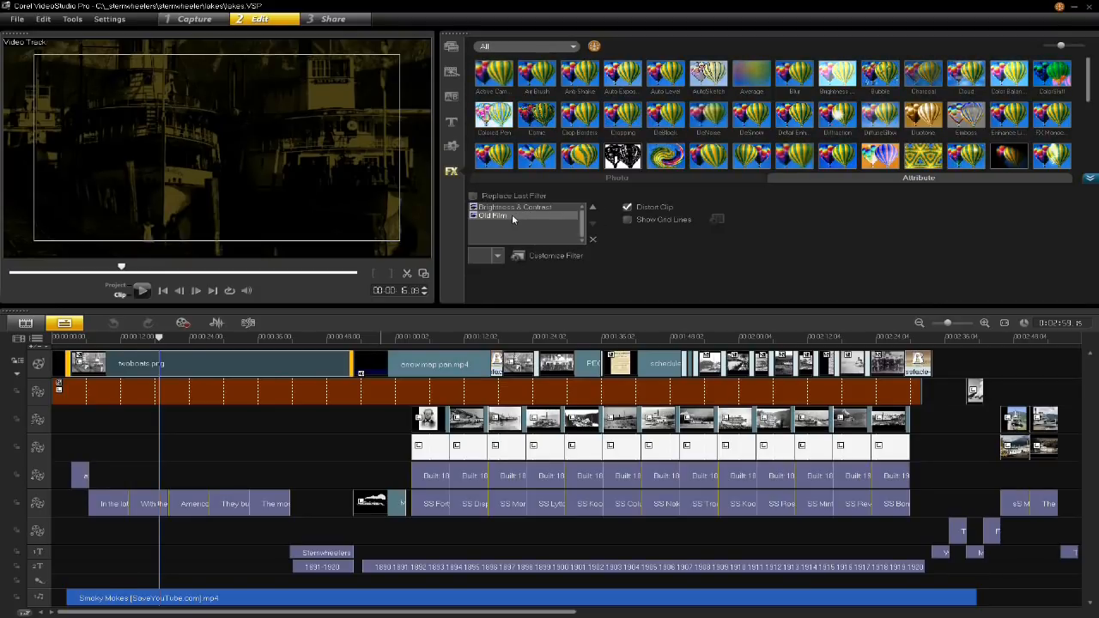
pyautogui.click(502, 208)
pyautogui.click(554, 257)
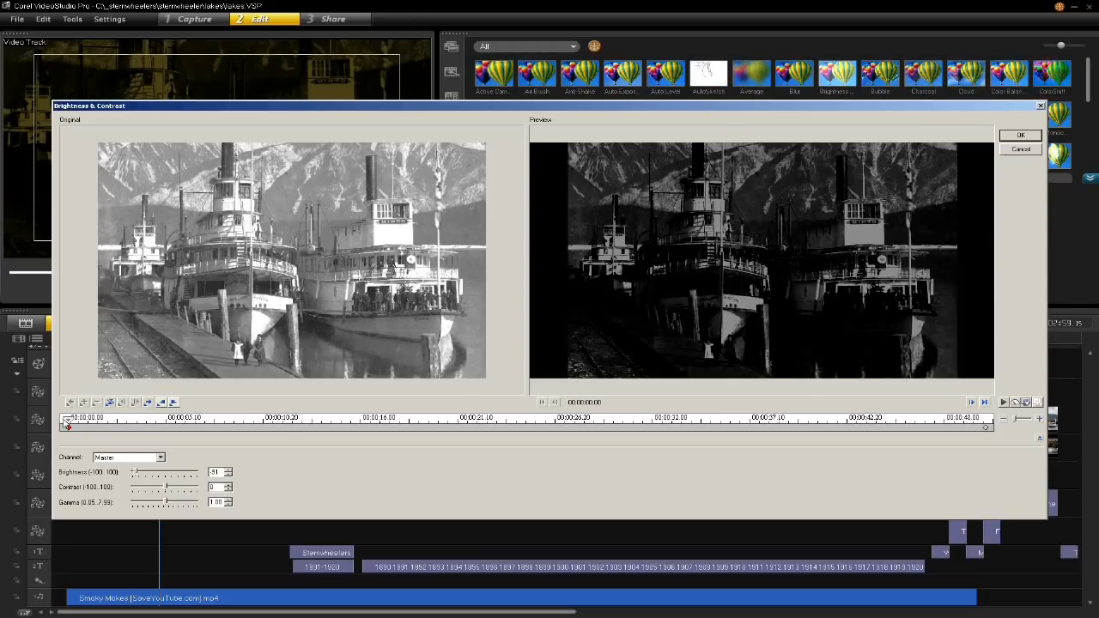
# - Add a Brightness & Contrast keyframe at 00:00:24:02 with brightness 26, apply it, and preview the clip in the project
pyautogui.moveTo(67, 424)
pyautogui.mouseDown()
pyautogui.moveTo(781, 421)
pyautogui.moveTo(67, 430)
pyautogui.mouseUp()
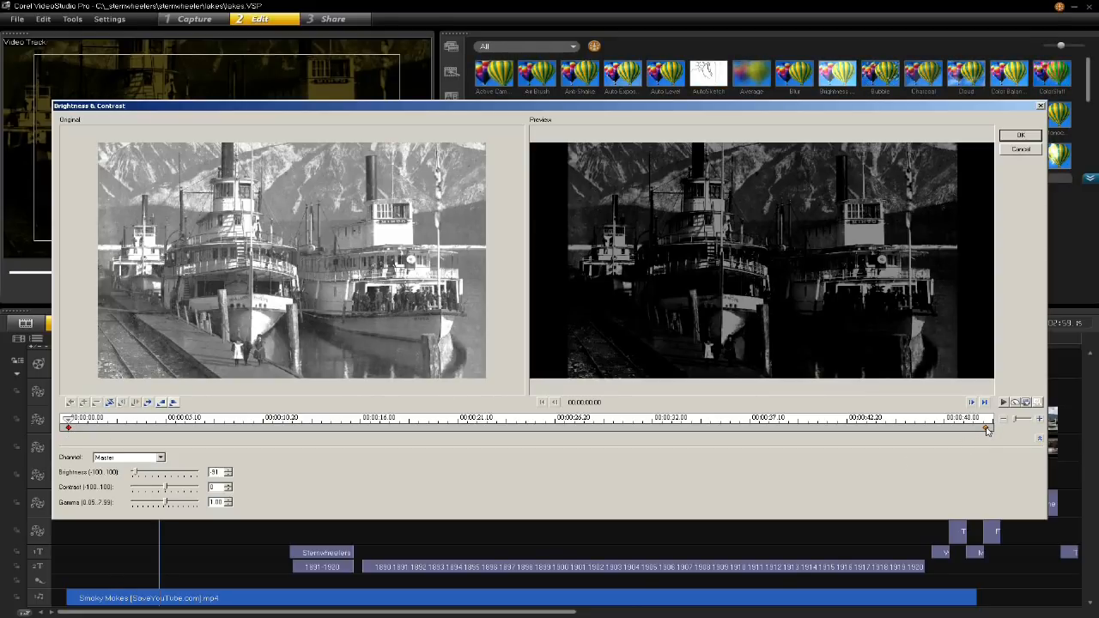
pyautogui.click(508, 424)
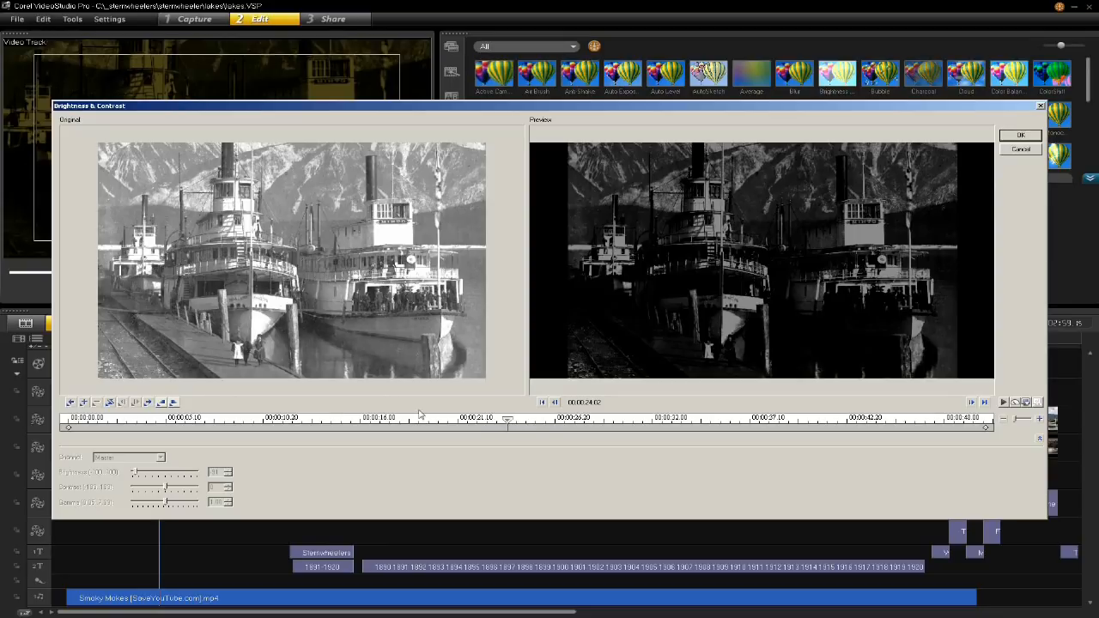
pyautogui.click(83, 403)
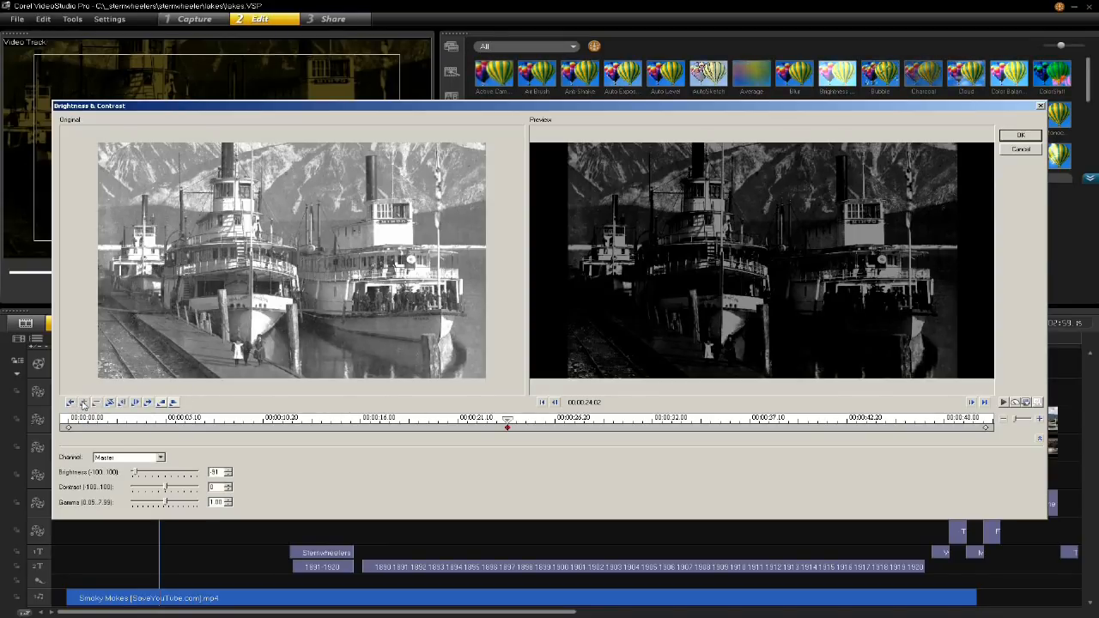
pyautogui.moveTo(142, 475); pyautogui.dragTo(176, 475)
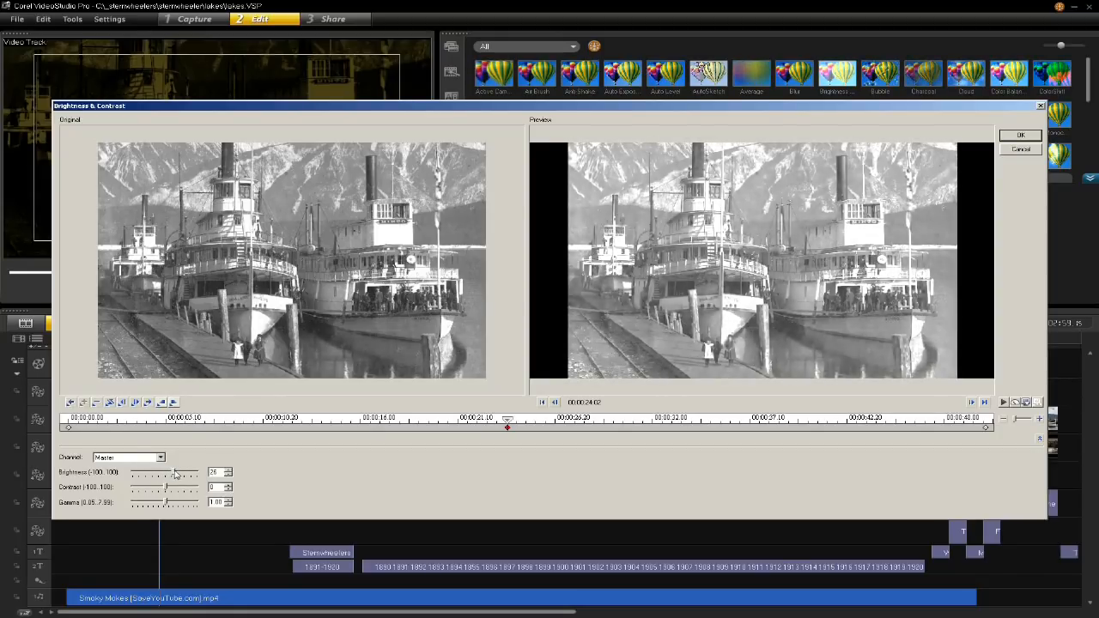
pyautogui.click(1021, 136)
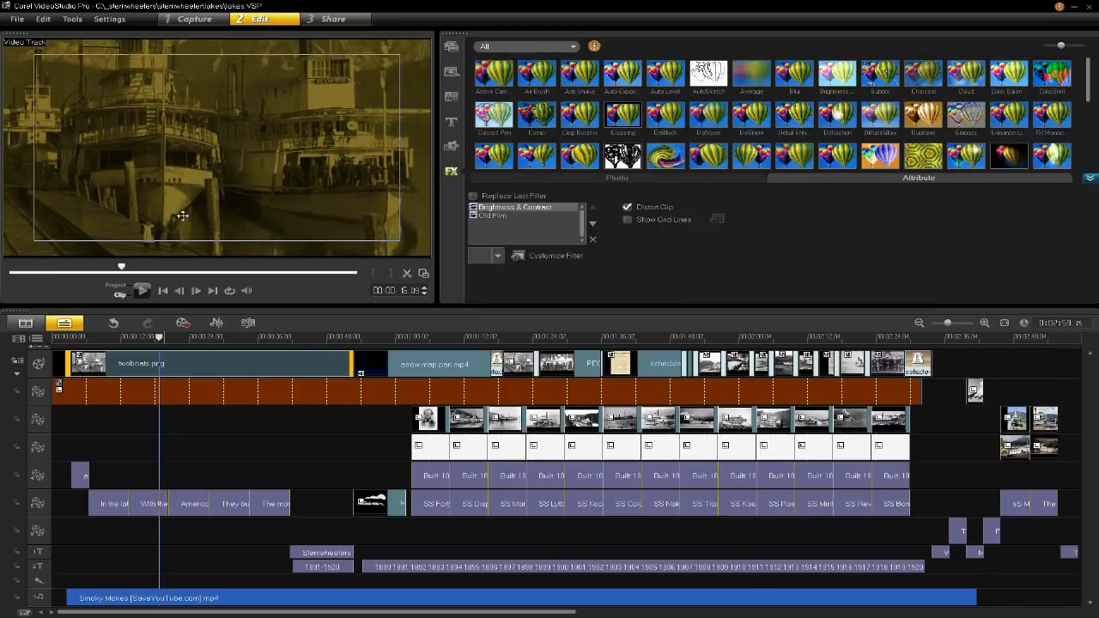
pyautogui.click(153, 337)
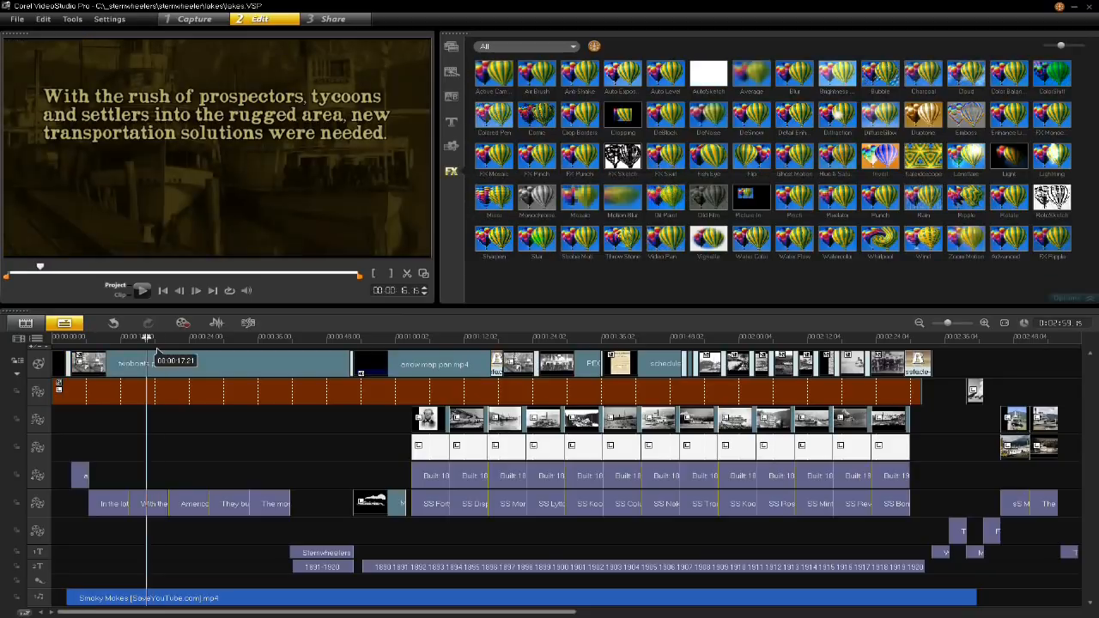
pyautogui.moveTo(154, 338); pyautogui.dragTo(209, 352)
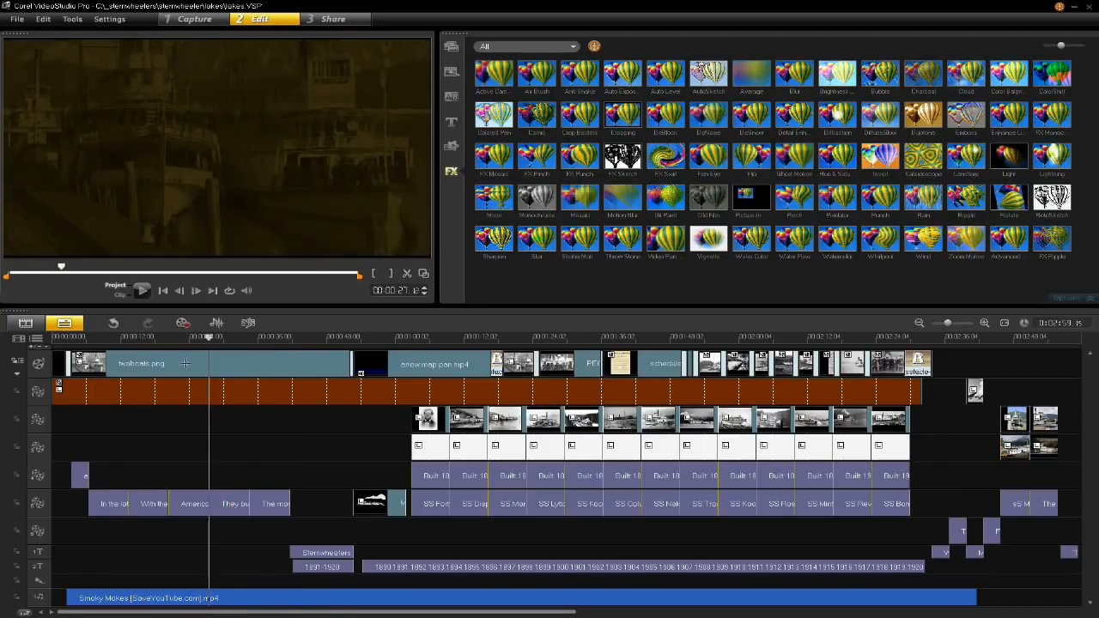
# - Customize the Old Film filter on twoboats.png with shift color #D0B641, dust 81 and scratch 90%, and preview the result
pyautogui.doubleClick(186, 363)
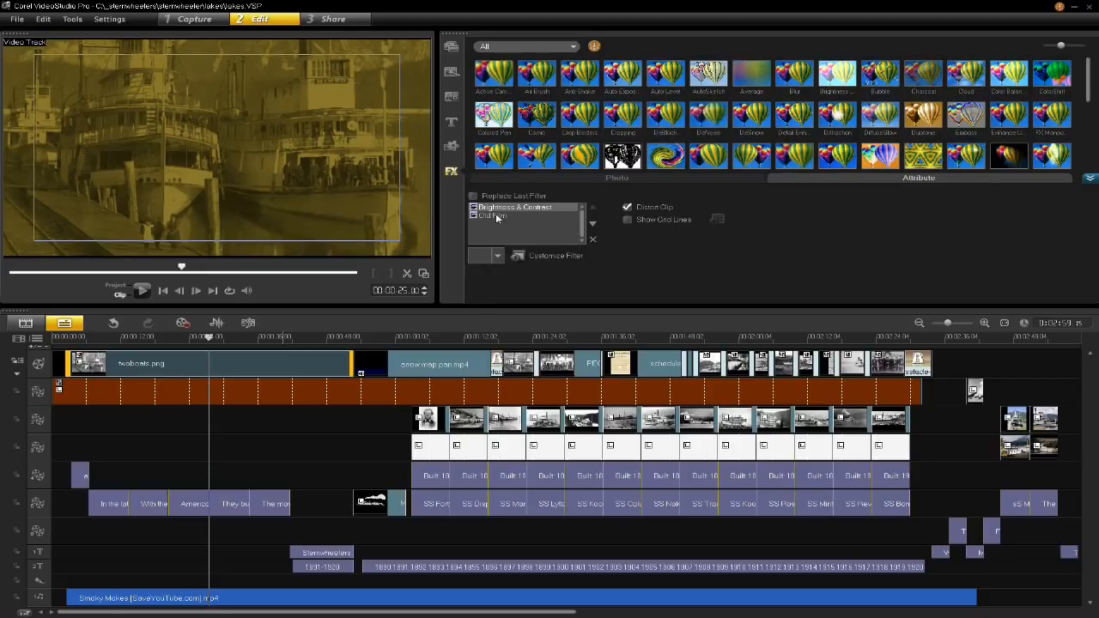
pyautogui.click(495, 216)
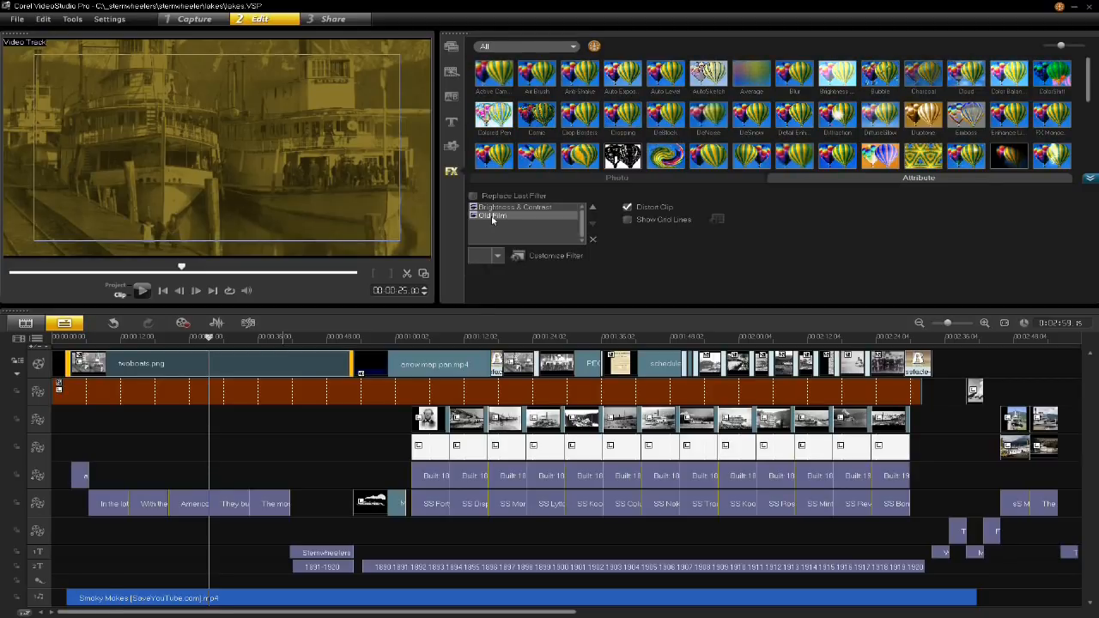
pyautogui.click(534, 256)
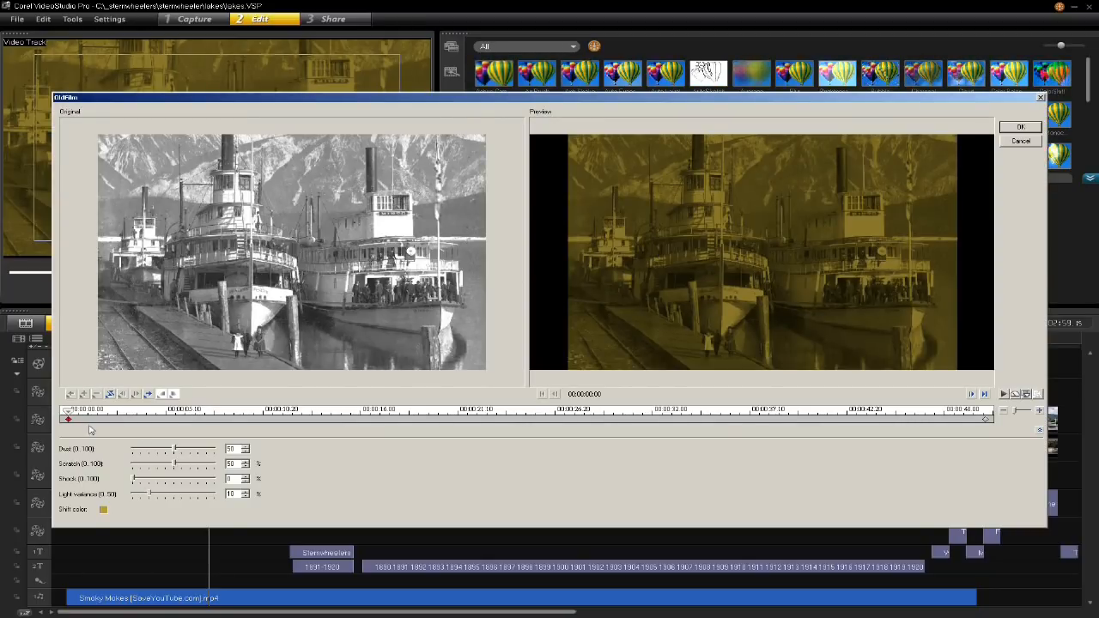
pyautogui.click(1003, 393)
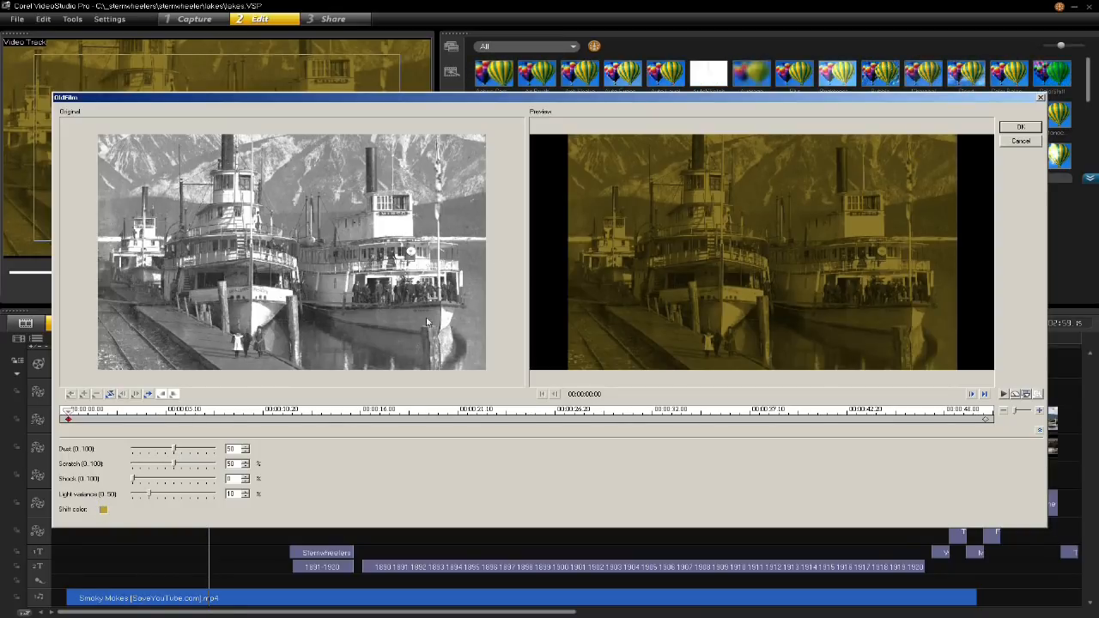
pyautogui.click(104, 510)
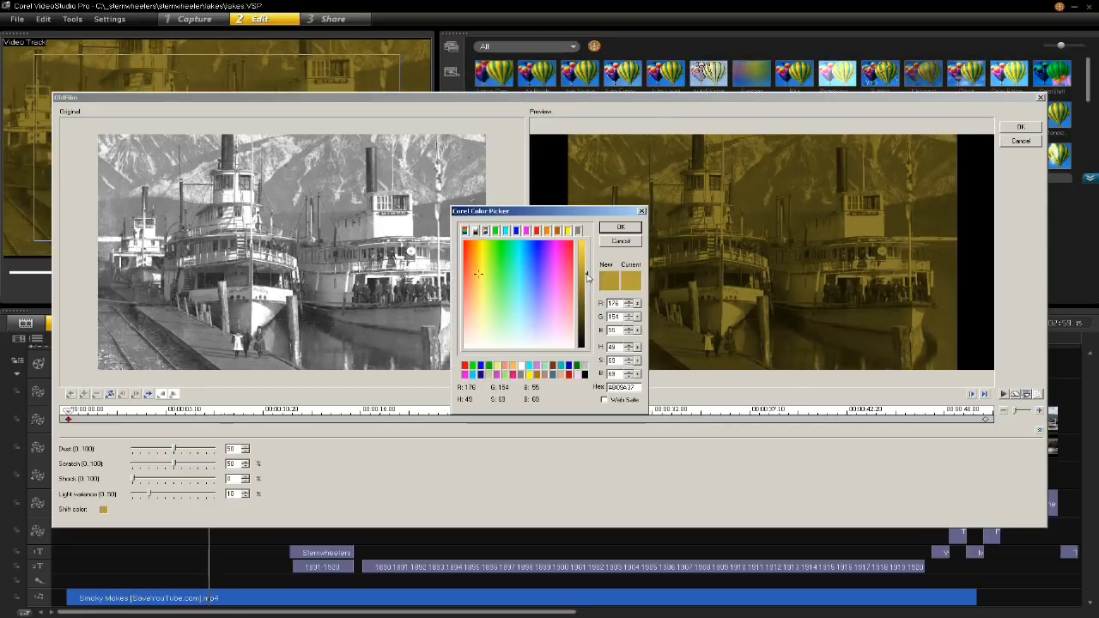
pyautogui.click(637, 229)
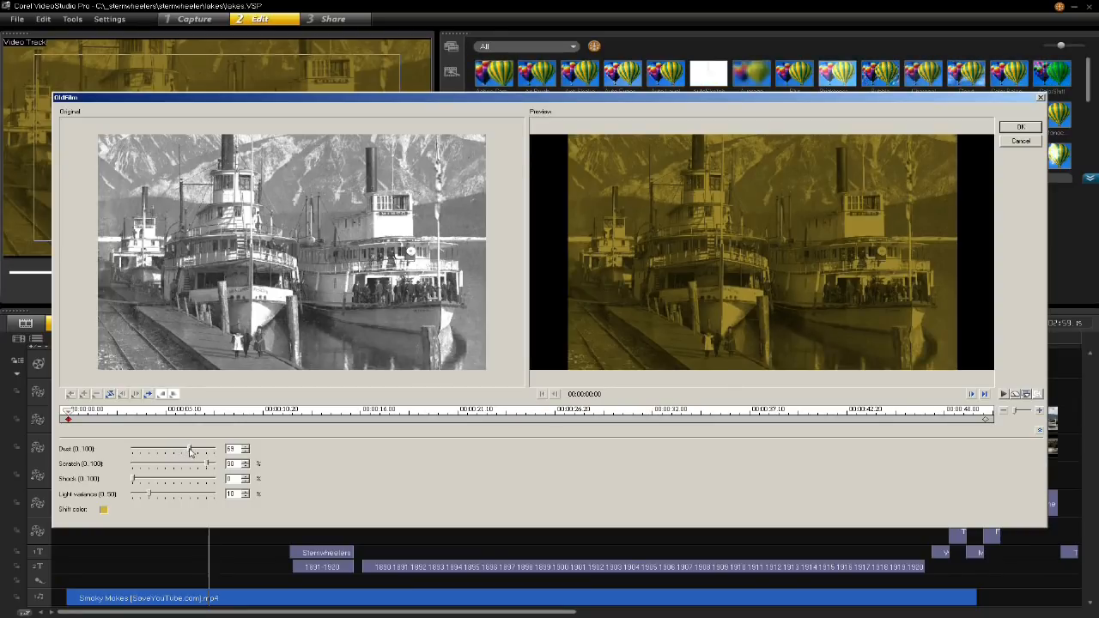
pyautogui.click(1006, 394)
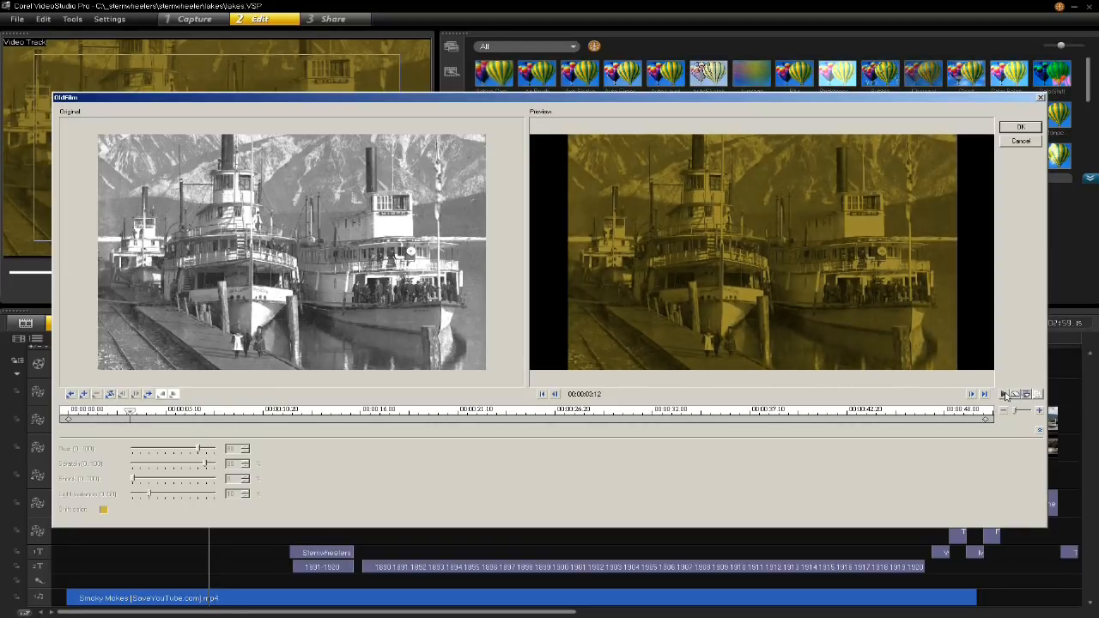
pyautogui.click(1020, 128)
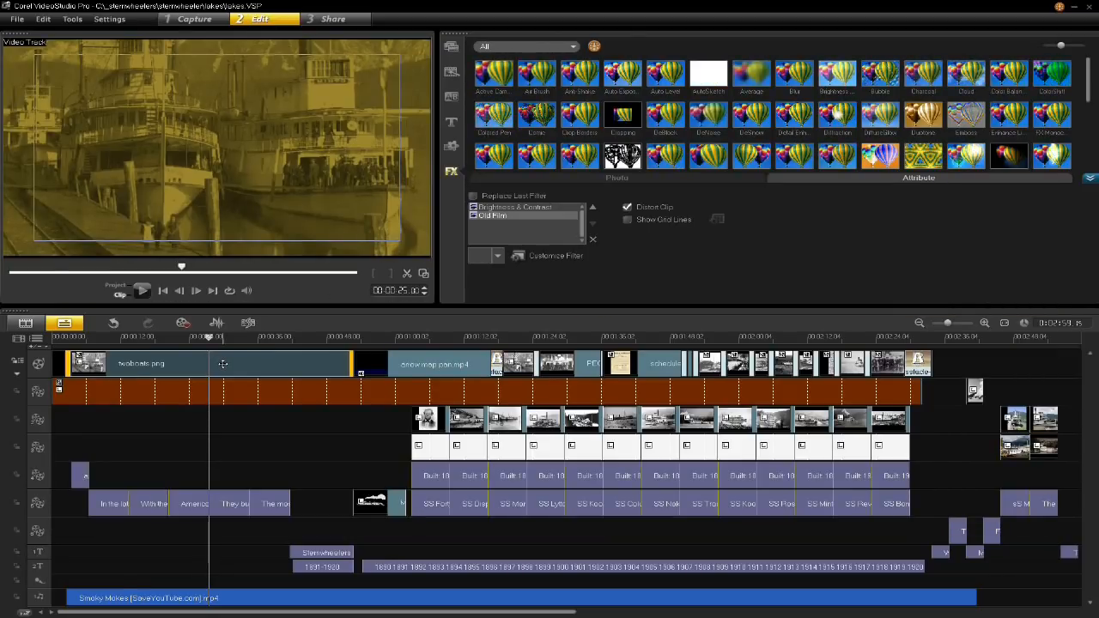
pyautogui.moveTo(176, 343); pyautogui.dragTo(249, 361)
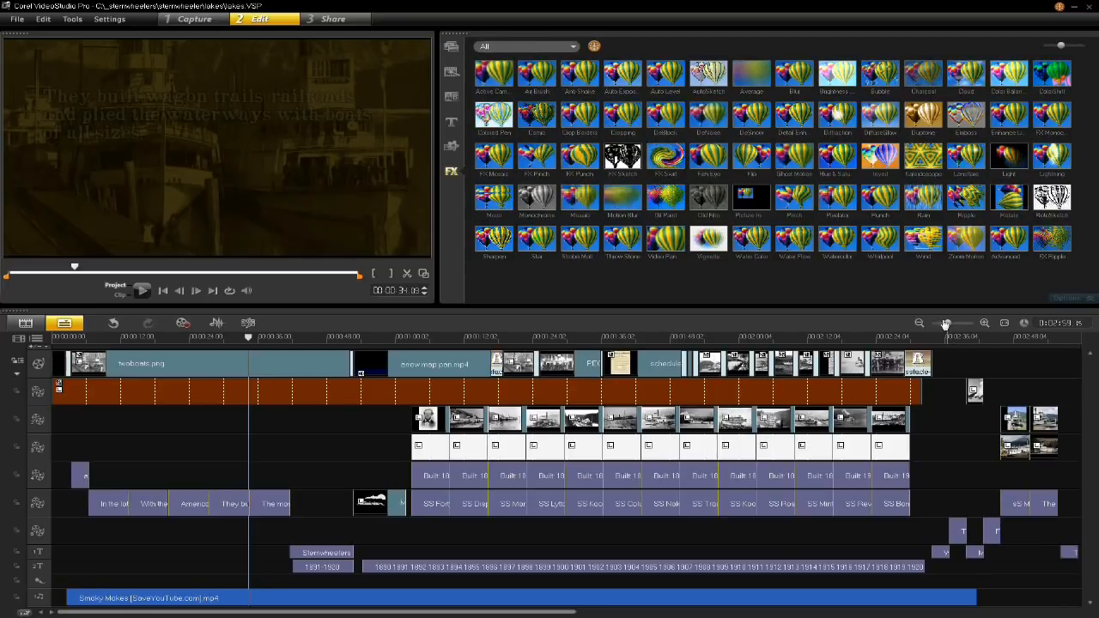
# - Find the Burn transition among all transitions and add it to My Favorites
pyautogui.moveTo(949, 325); pyautogui.dragTo(955, 327)
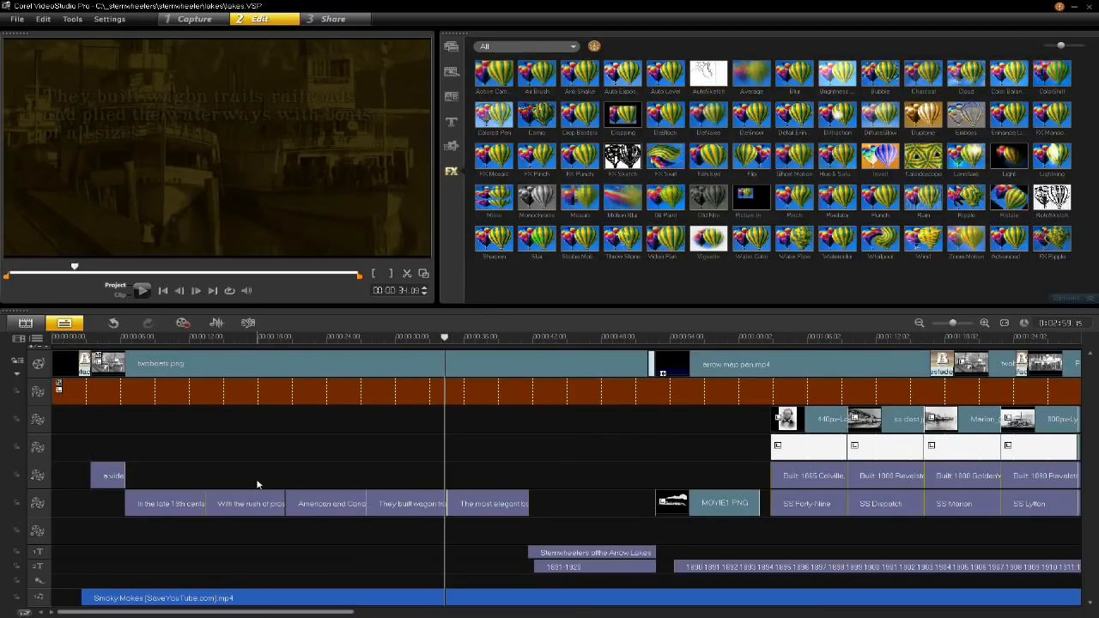
pyautogui.moveTo(87, 340)
pyautogui.mouseDown()
pyautogui.moveTo(110, 340)
pyautogui.moveTo(77, 351)
pyautogui.moveTo(97, 350)
pyautogui.moveTo(85, 340)
pyautogui.moveTo(98, 341)
pyautogui.moveTo(85, 340)
pyautogui.mouseUp()
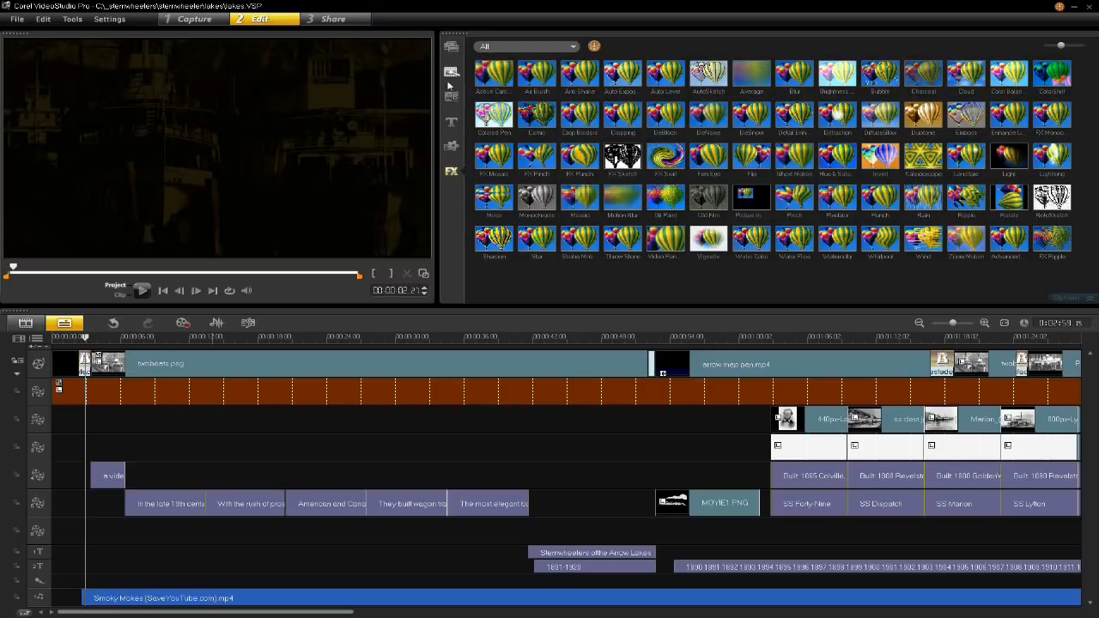
pyautogui.click(451, 97)
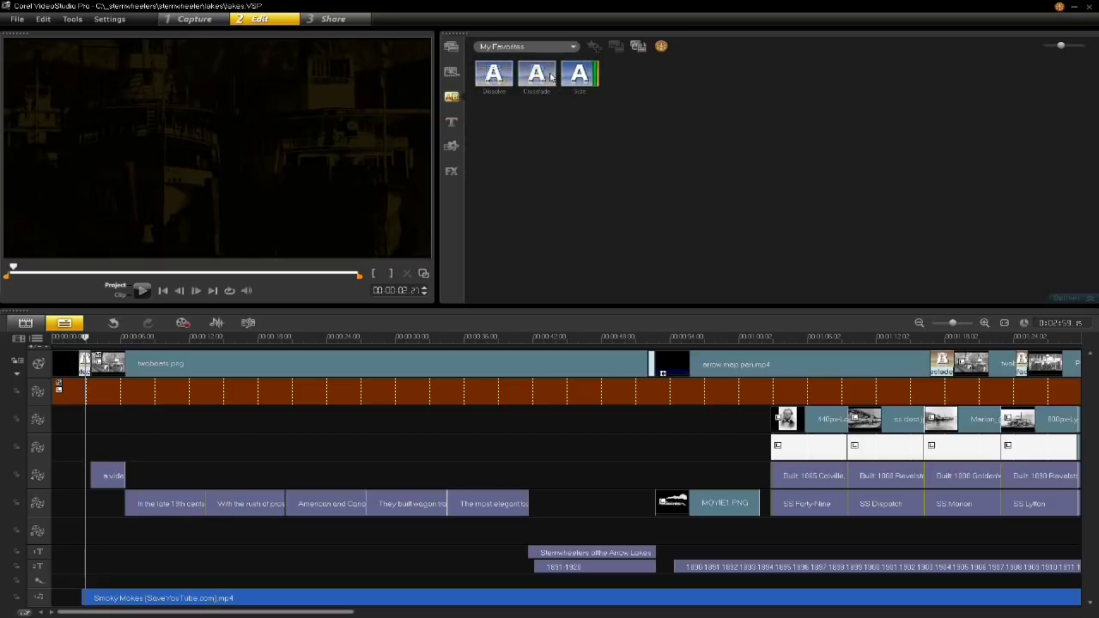
pyautogui.click(573, 47)
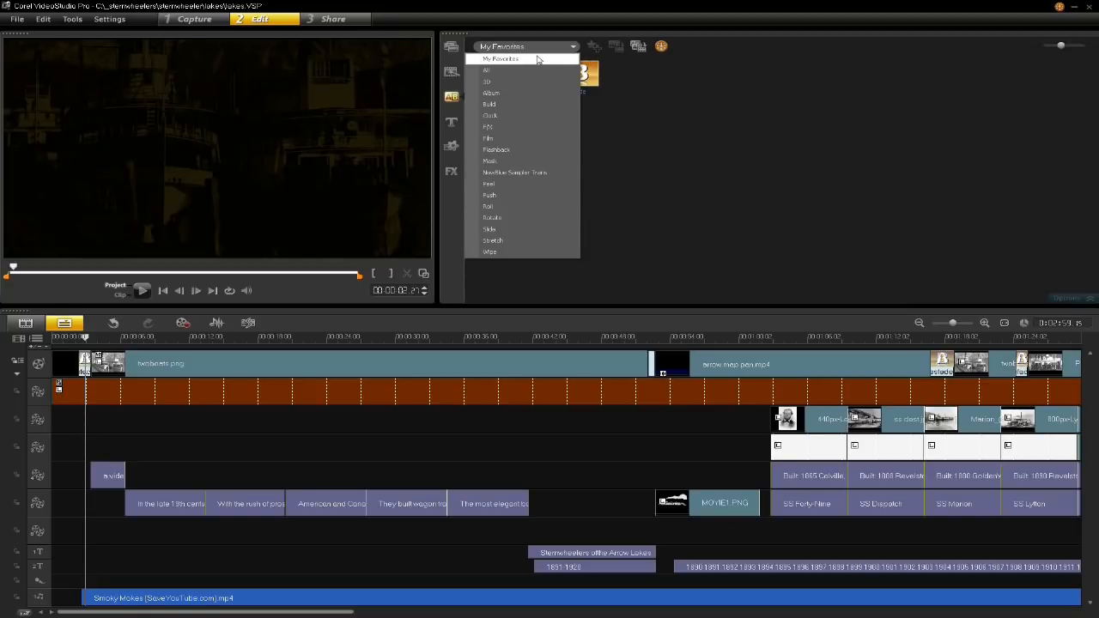
pyautogui.click(511, 70)
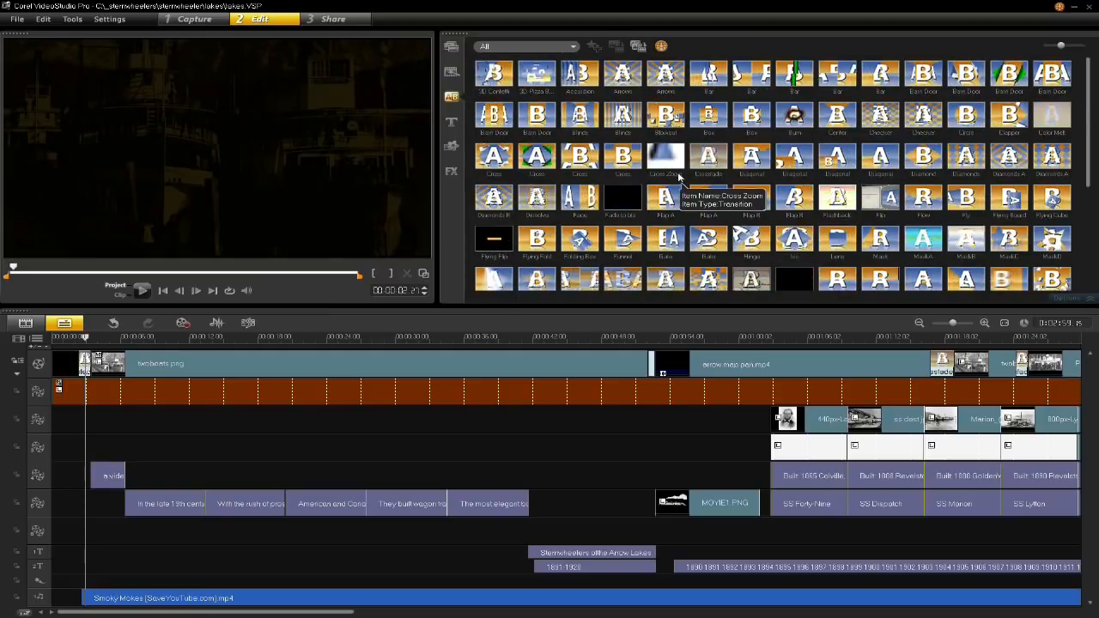
pyautogui.click(667, 198)
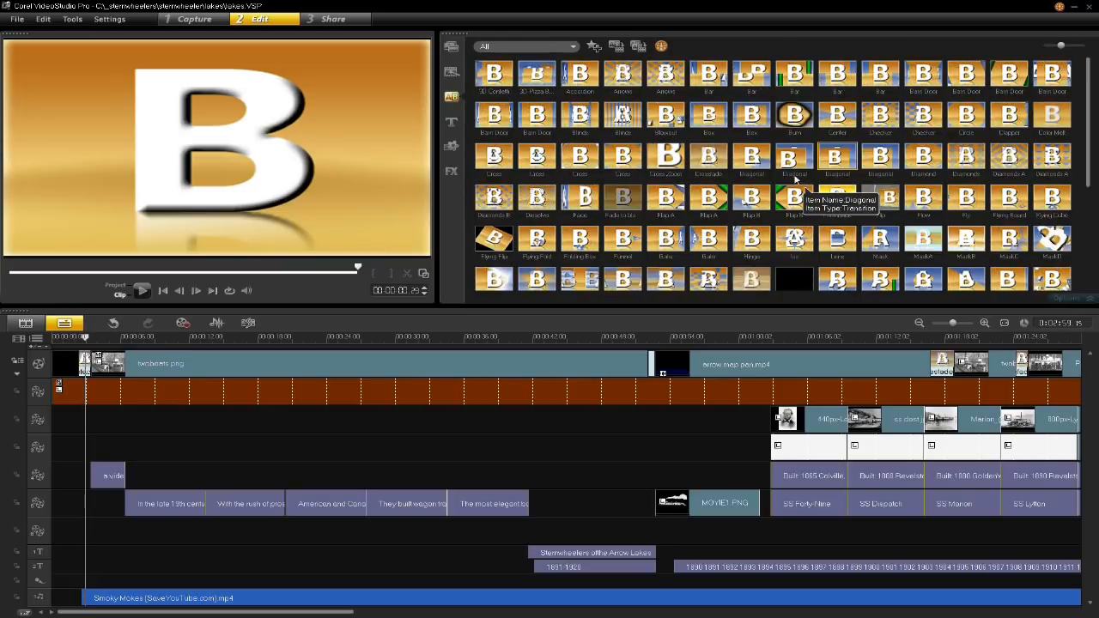
pyautogui.click(796, 125)
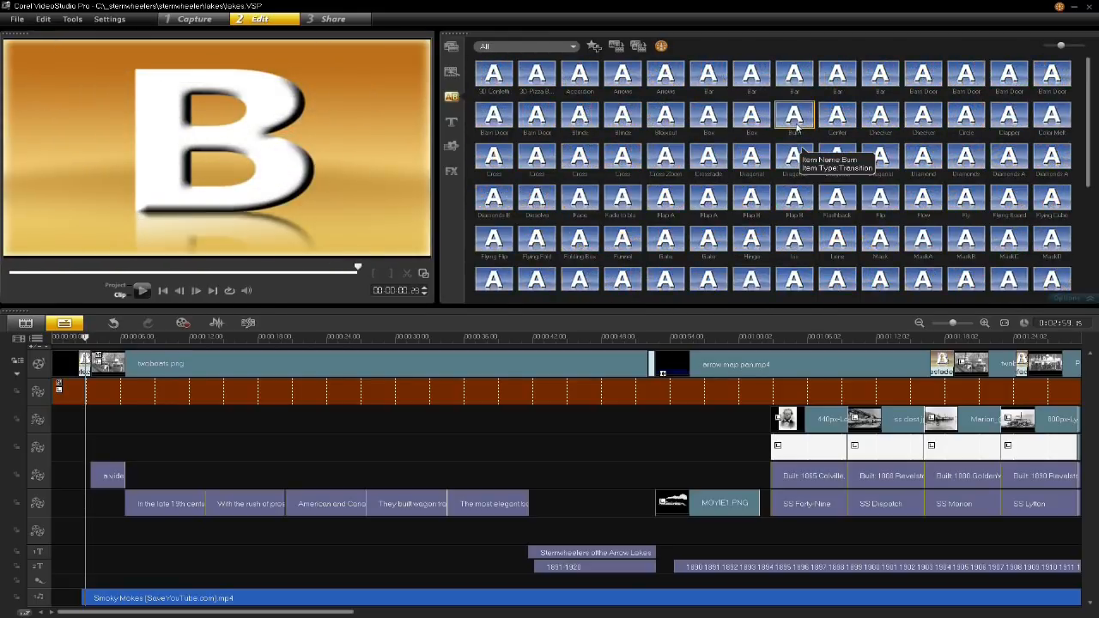
pyautogui.rightClick(795, 126)
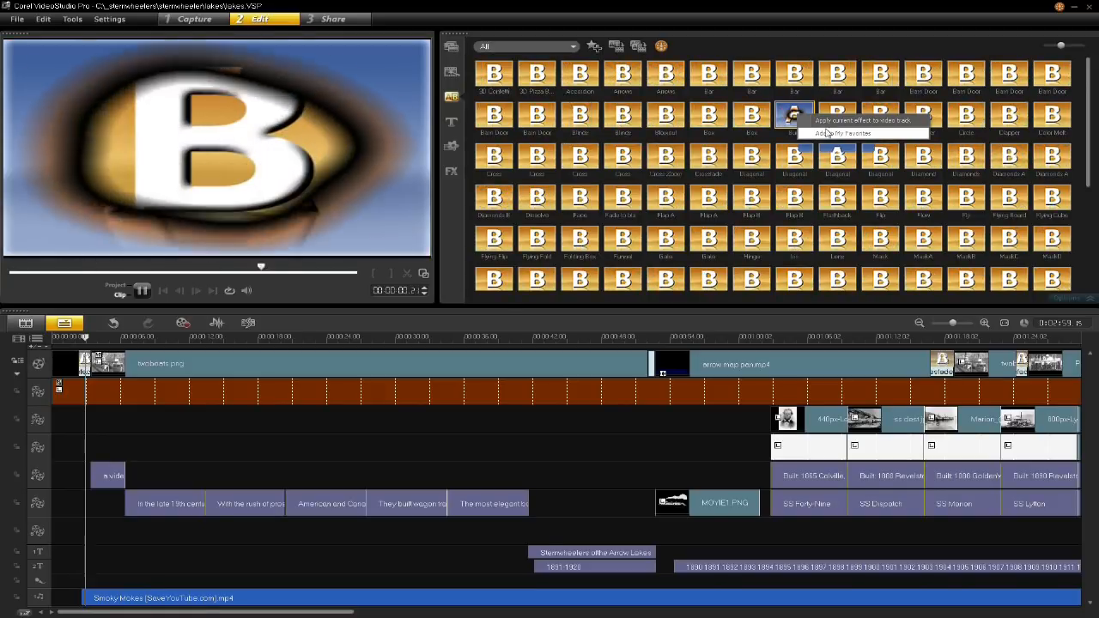
pyautogui.click(824, 133)
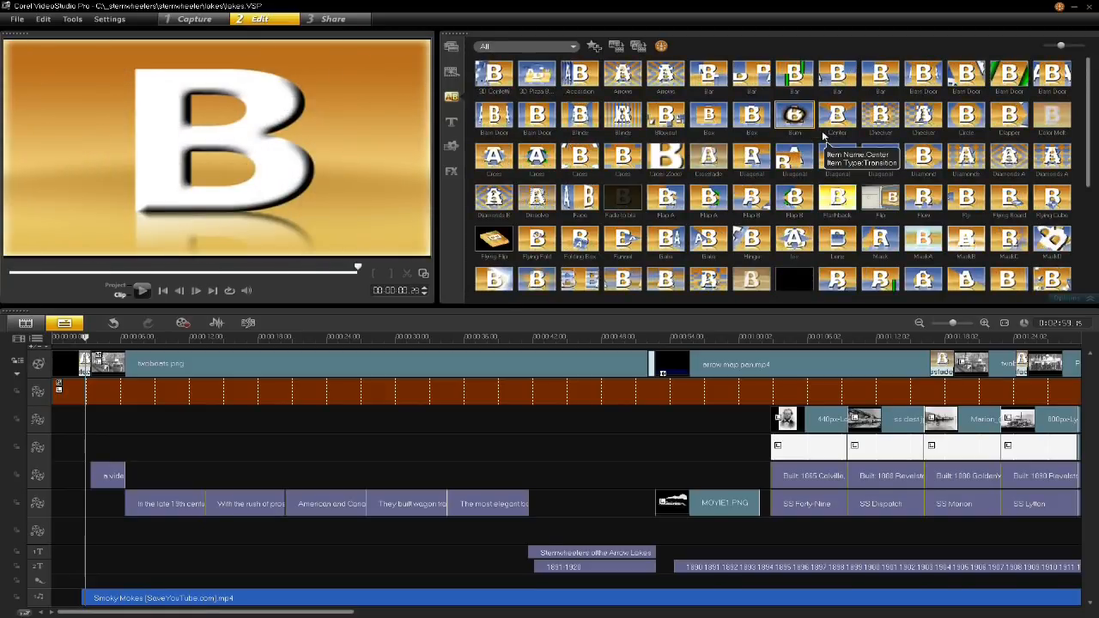
# - Show the My Favorites transitions, preview Burn, and select the transition between the opening black clip and twoboats.png
pyautogui.click(530, 46)
pyautogui.click(524, 51)
pyautogui.click(626, 86)
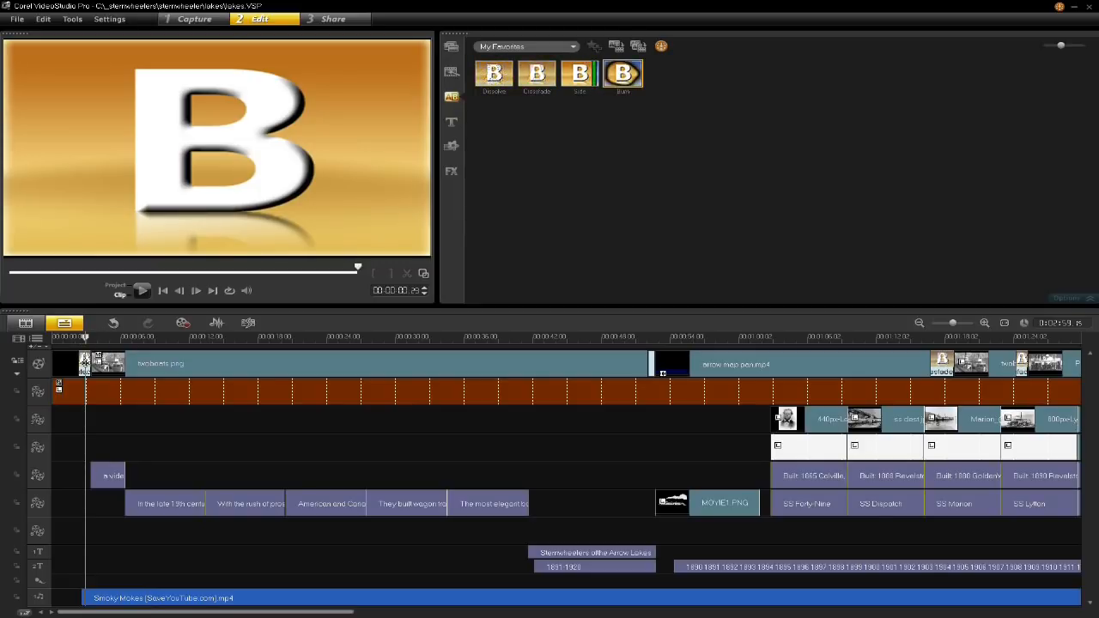
pyautogui.click(67, 363)
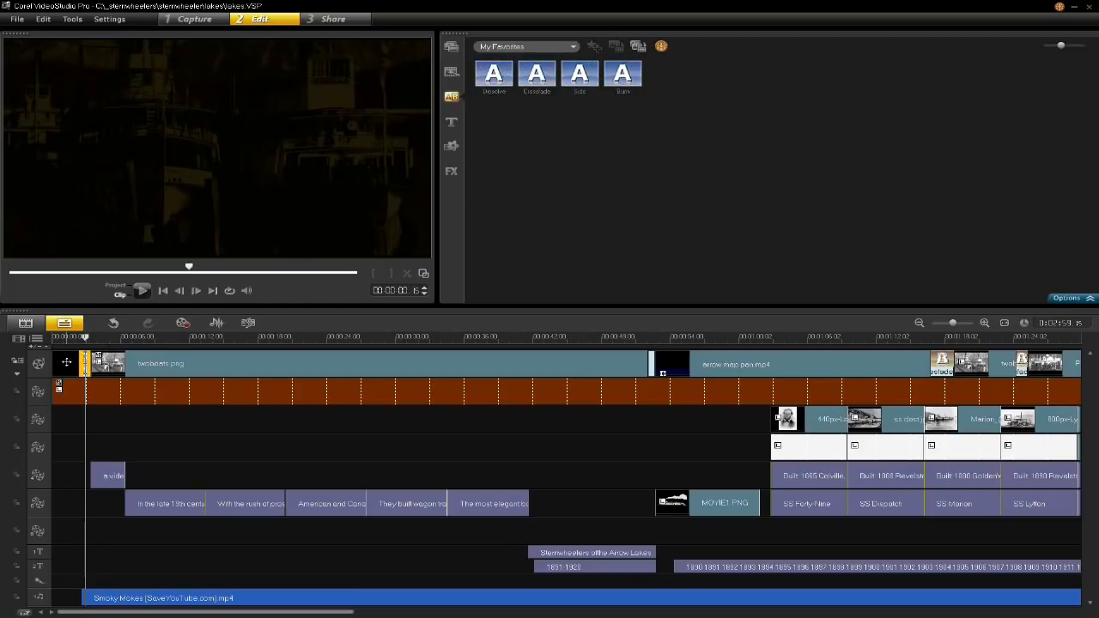
# - Scrub across the crossfade between the opening black clip and twoboats.png, and open that transition's settings
pyautogui.moveTo(72, 340); pyautogui.dragTo(70, 339)
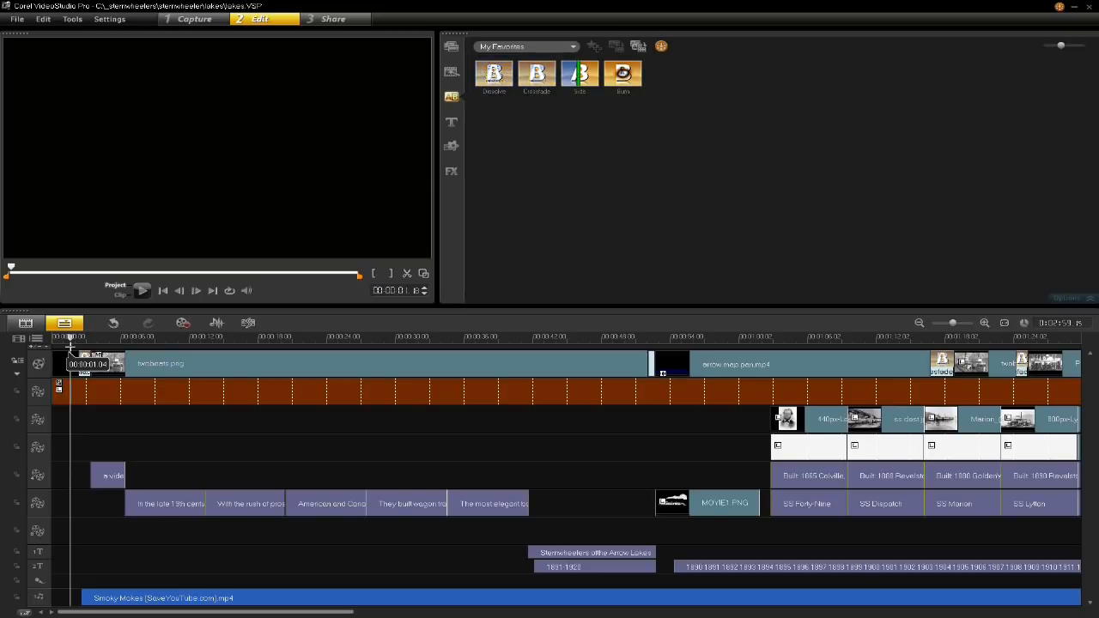
pyautogui.moveTo(71, 346); pyautogui.dragTo(82, 369)
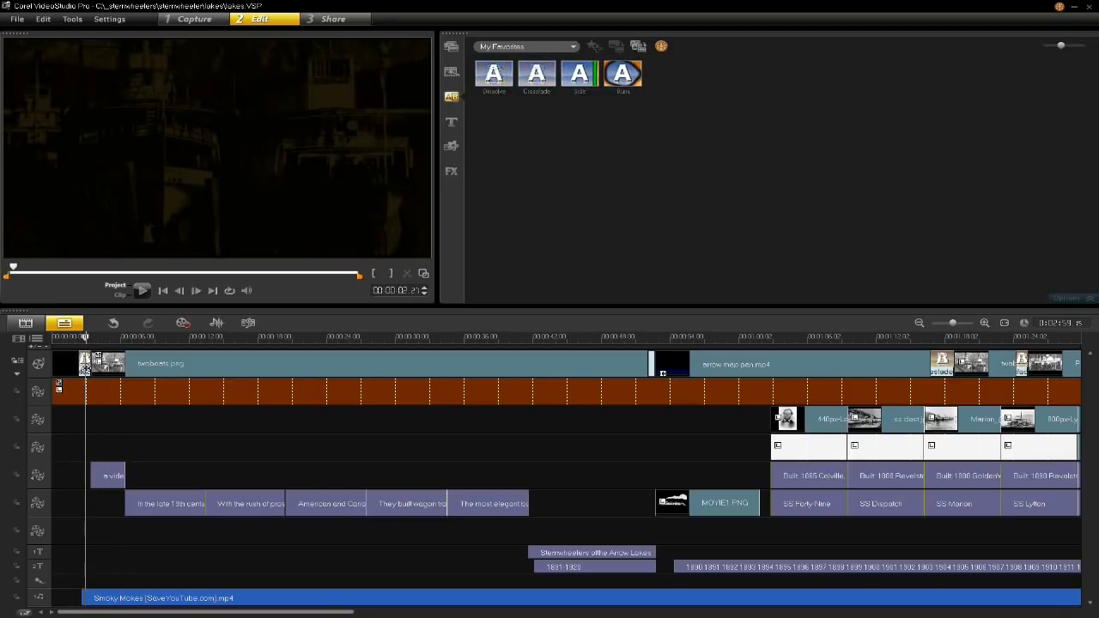
pyautogui.click(83, 368)
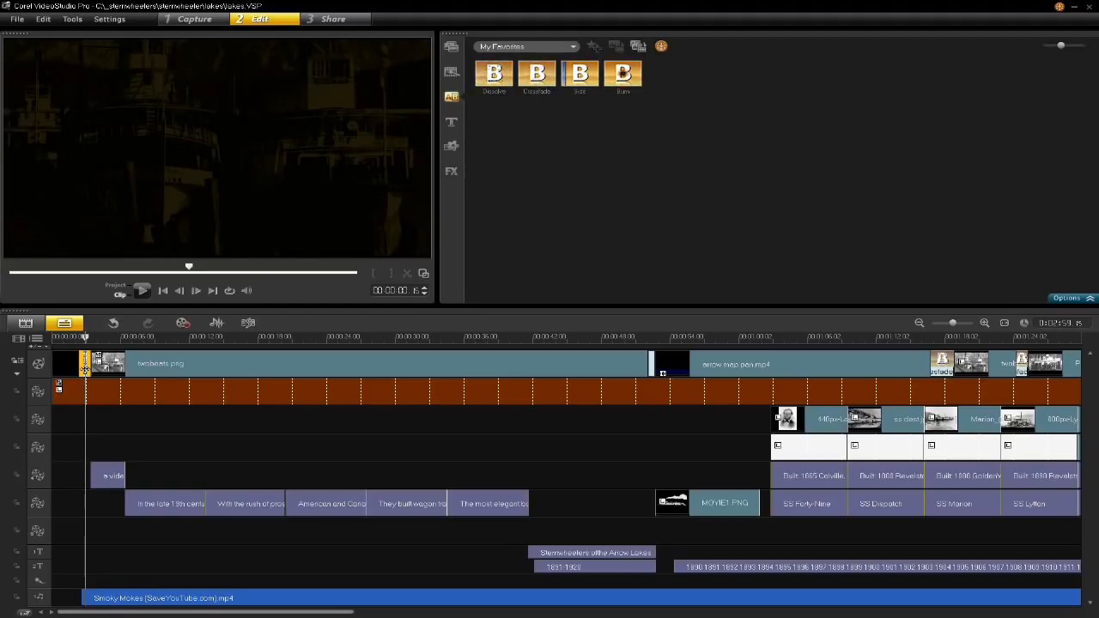
pyautogui.doubleClick(85, 367)
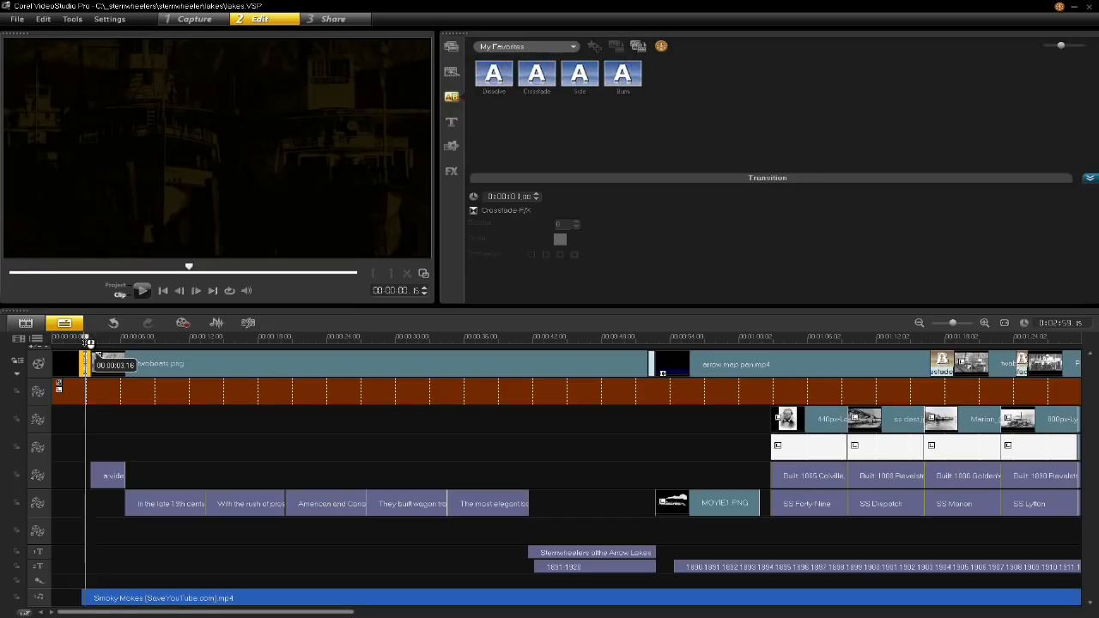
# - Scrub the project from the opening transition through the "a video history project" title to the "In the late 19th century" title
pyautogui.click(89, 344)
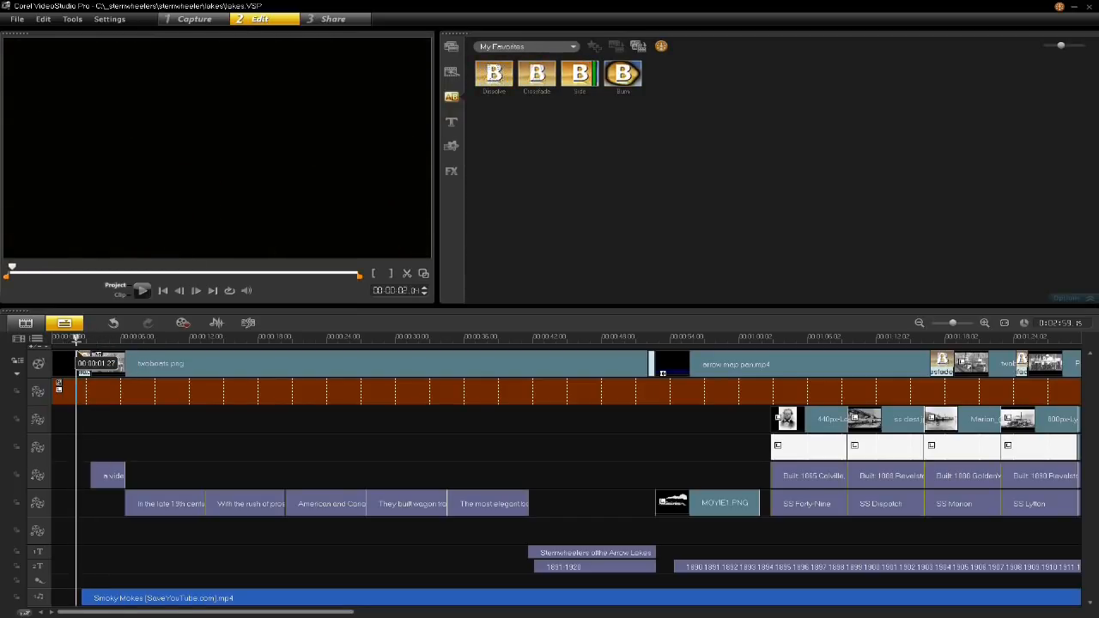
pyautogui.moveTo(84, 342); pyautogui.dragTo(104, 357)
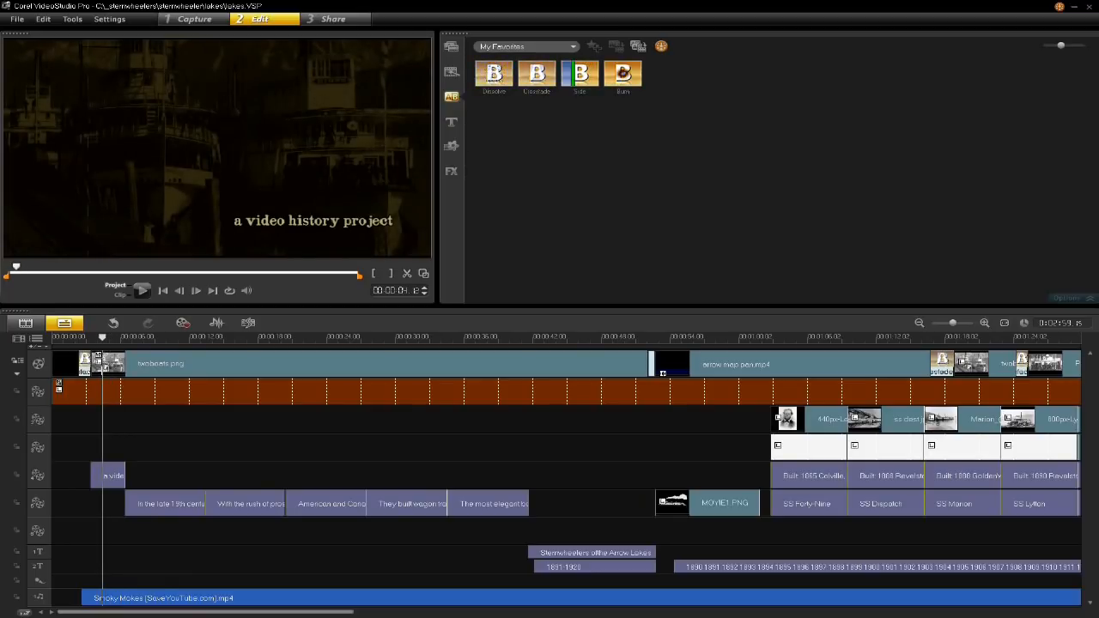
pyautogui.moveTo(104, 369); pyautogui.dragTo(154, 388)
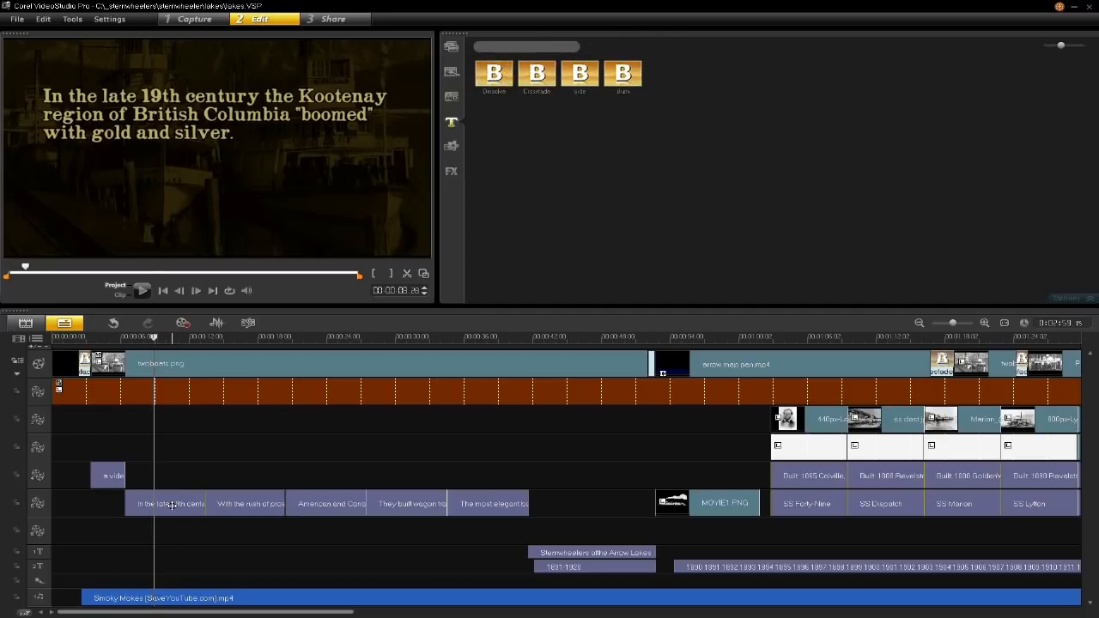
# - Open the "In the late 19th century" title for text editing, try overtyping part of "British", and restore the original wording
pyautogui.doubleClick(171, 506)
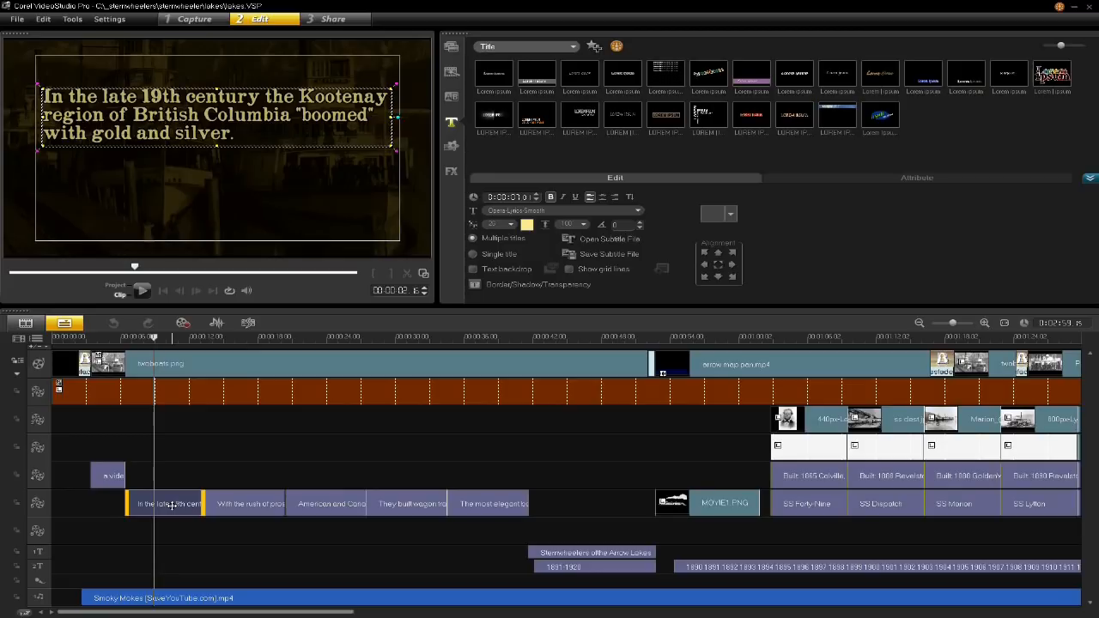
pyautogui.click(165, 117)
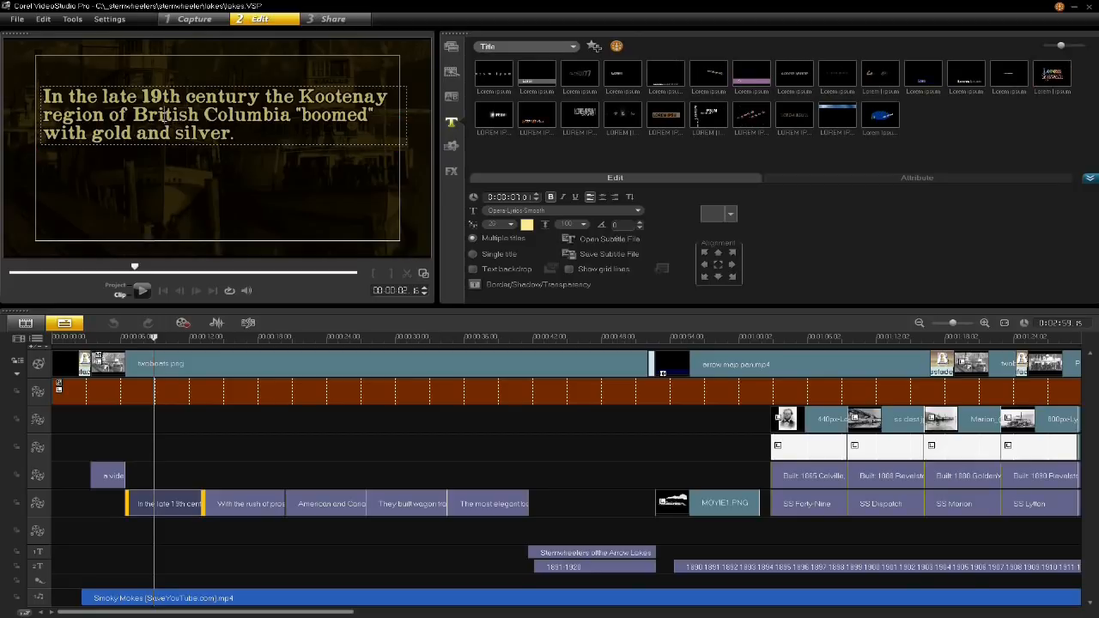
pyautogui.moveTo(165, 117); pyautogui.dragTo(196, 115)
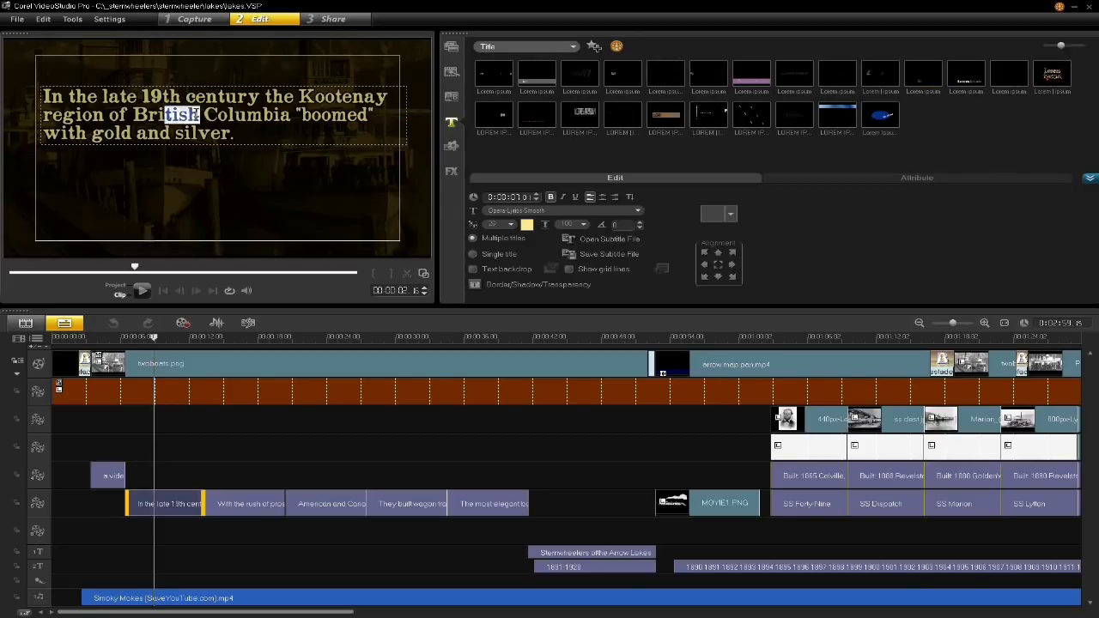
pyautogui.write('trkljtr')
pyautogui.press('BackSpace')
pyautogui.press('BackSpace')
pyautogui.press('BackSpace')
pyautogui.press('BackSpace')
pyautogui.press('BackSpace')
pyautogui.press('BackSpace')
pyautogui.write('ish')
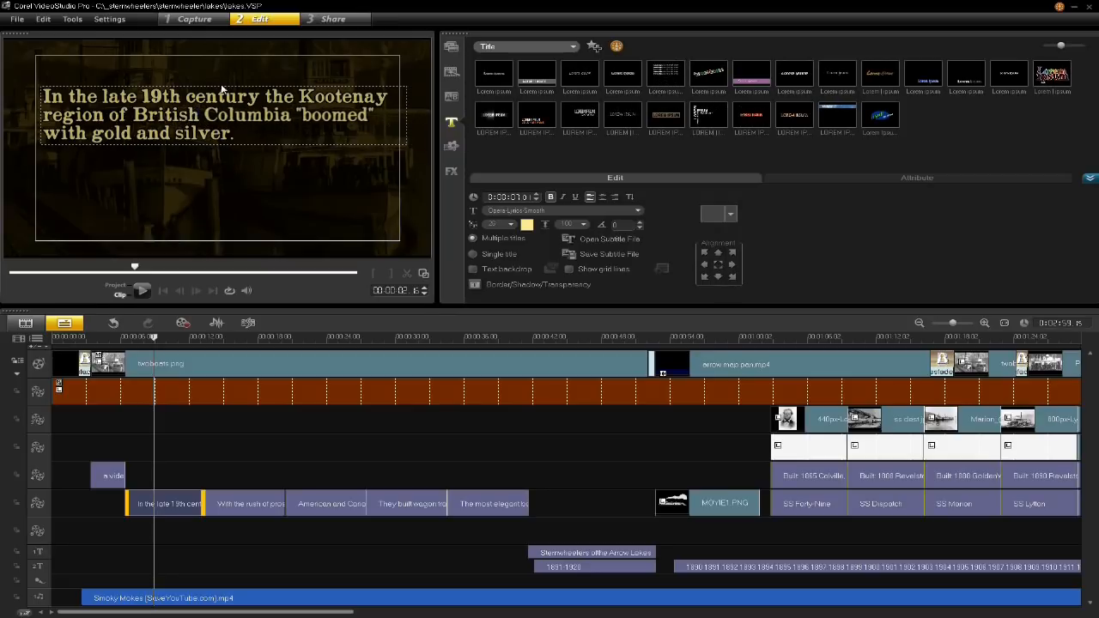
# - Examine the font choices and the text backdrop option for the "In the late 19th century" title, leaving both settings as they are
pyautogui.moveTo(235, 118); pyautogui.dragTo(164, 117)
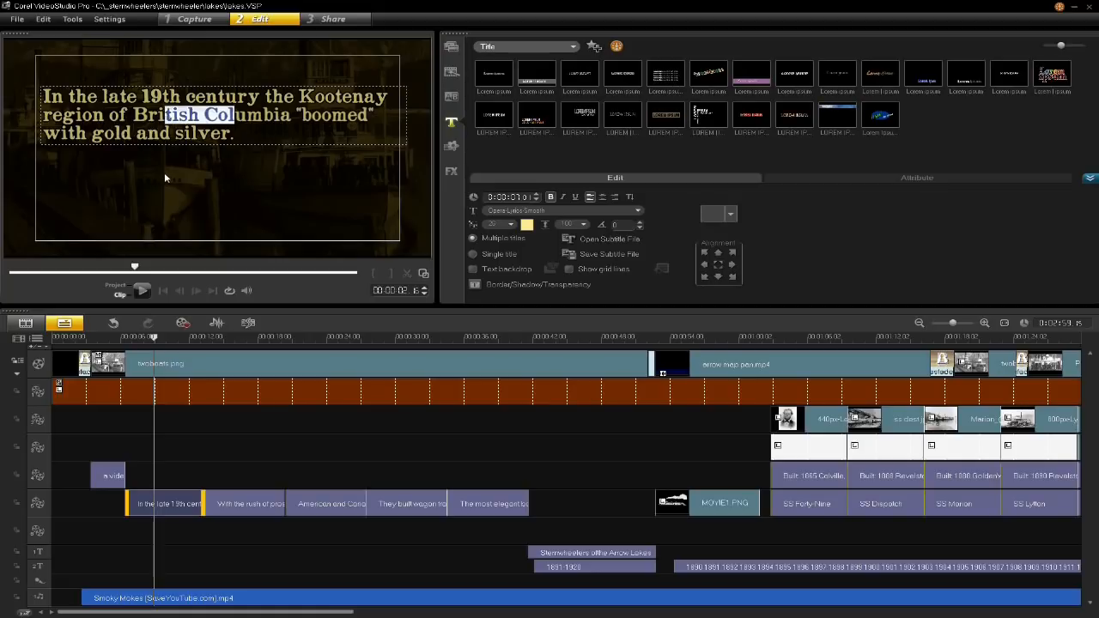
pyautogui.click(214, 119)
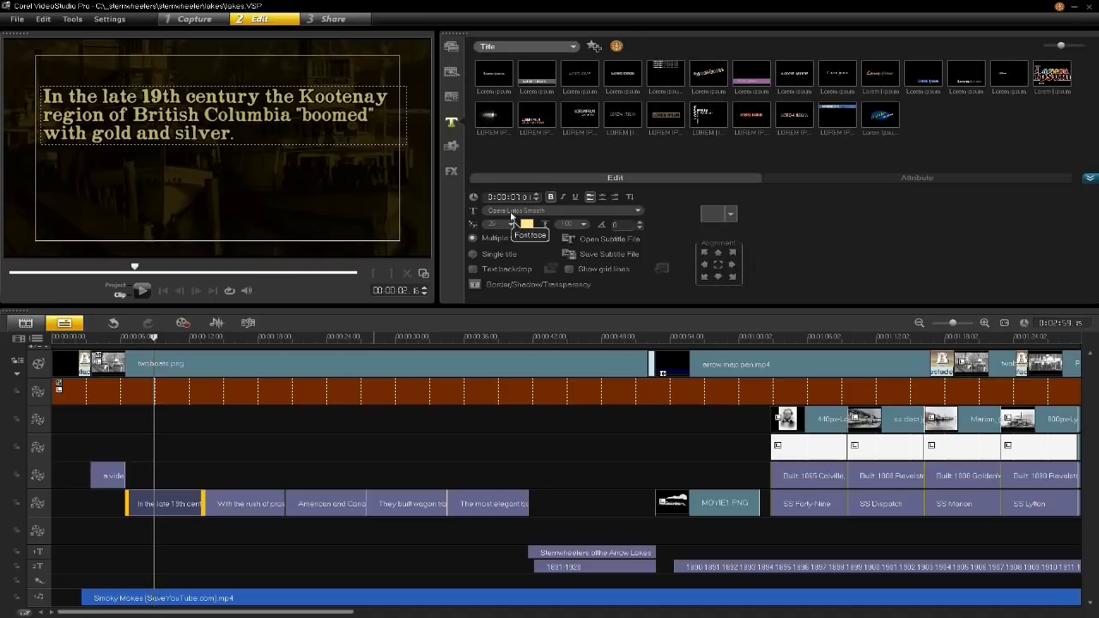
pyautogui.click(638, 211)
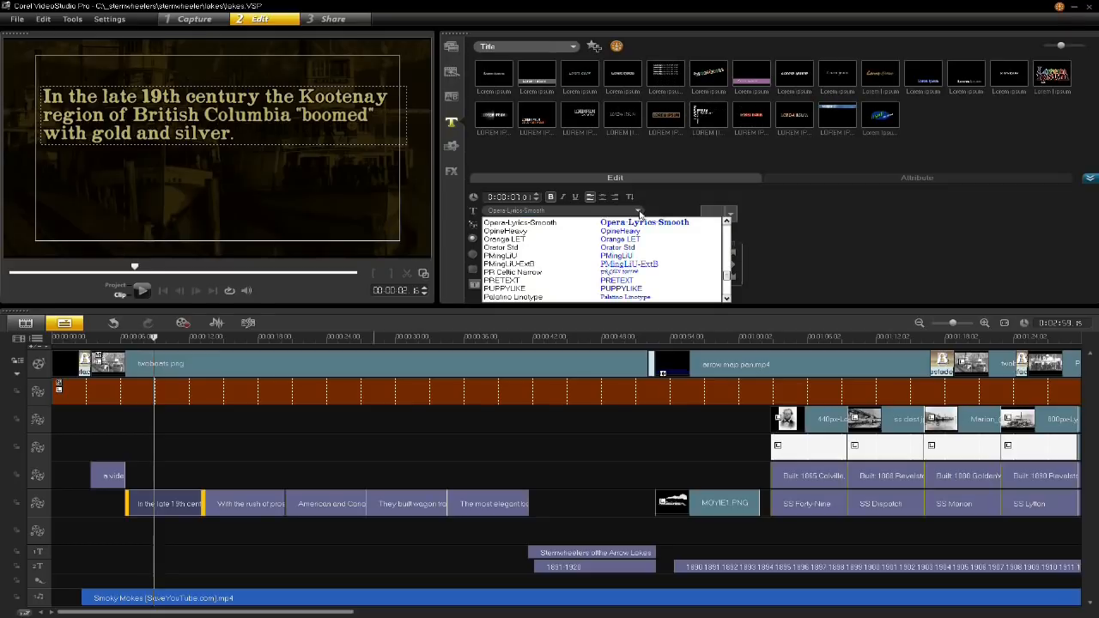
pyautogui.click(657, 200)
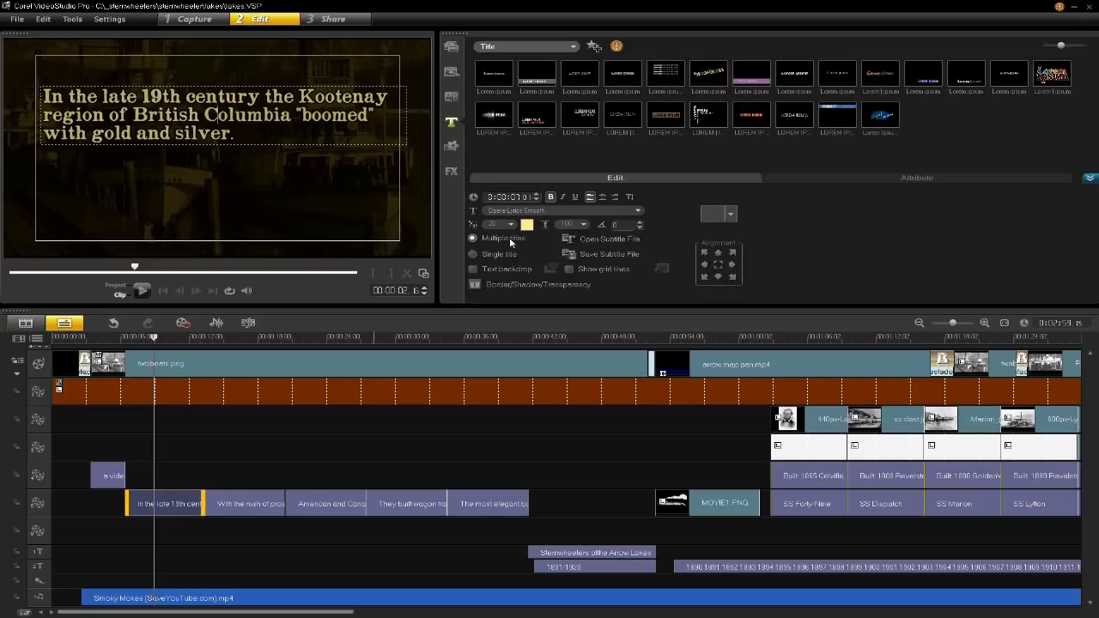
pyautogui.click(473, 270)
pyautogui.click(473, 269)
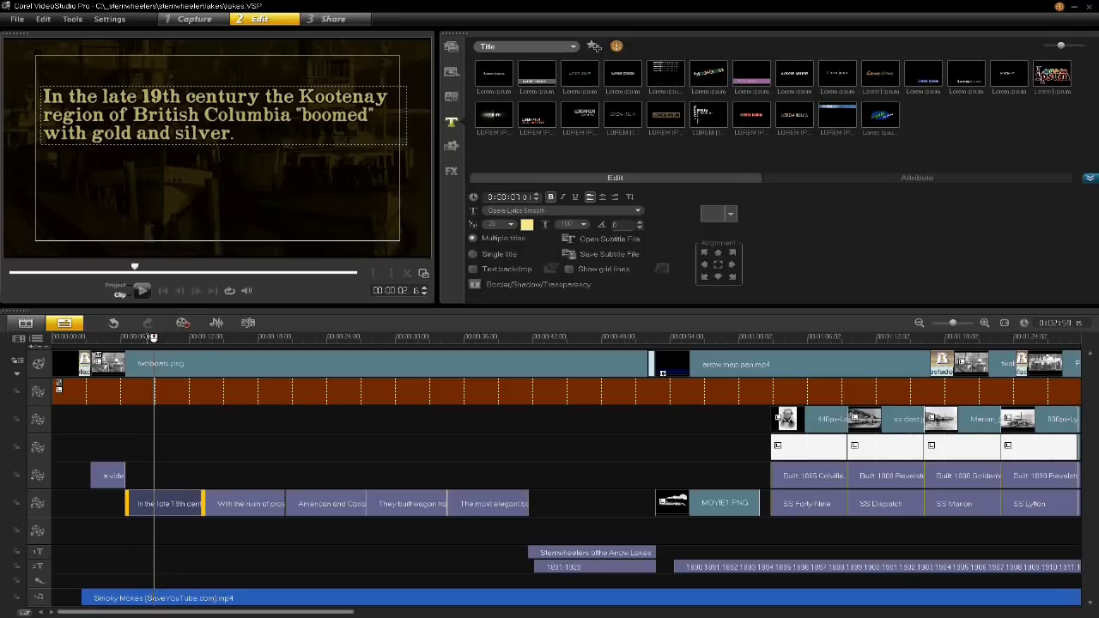
# - Scrub across the start of the "In the late 19th century" title to examine how it fades in over the photo
pyautogui.click(129, 338)
pyautogui.moveTo(129, 337); pyautogui.dragTo(144, 338)
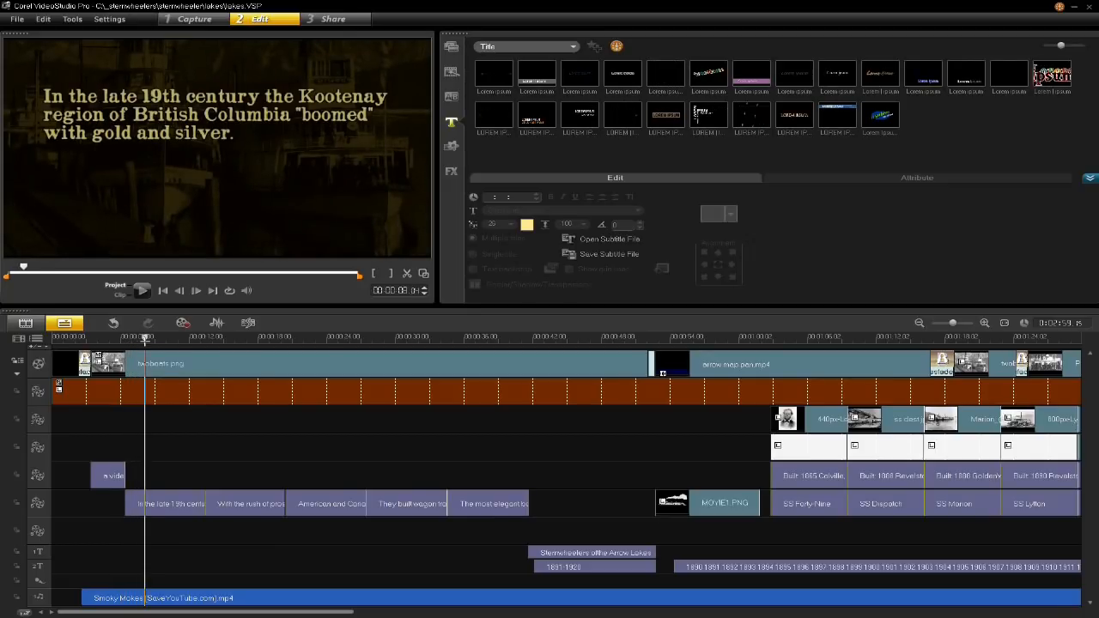
pyautogui.moveTo(144, 338)
pyautogui.mouseDown()
pyautogui.moveTo(127, 341)
pyautogui.moveTo(147, 342)
pyautogui.mouseUp()
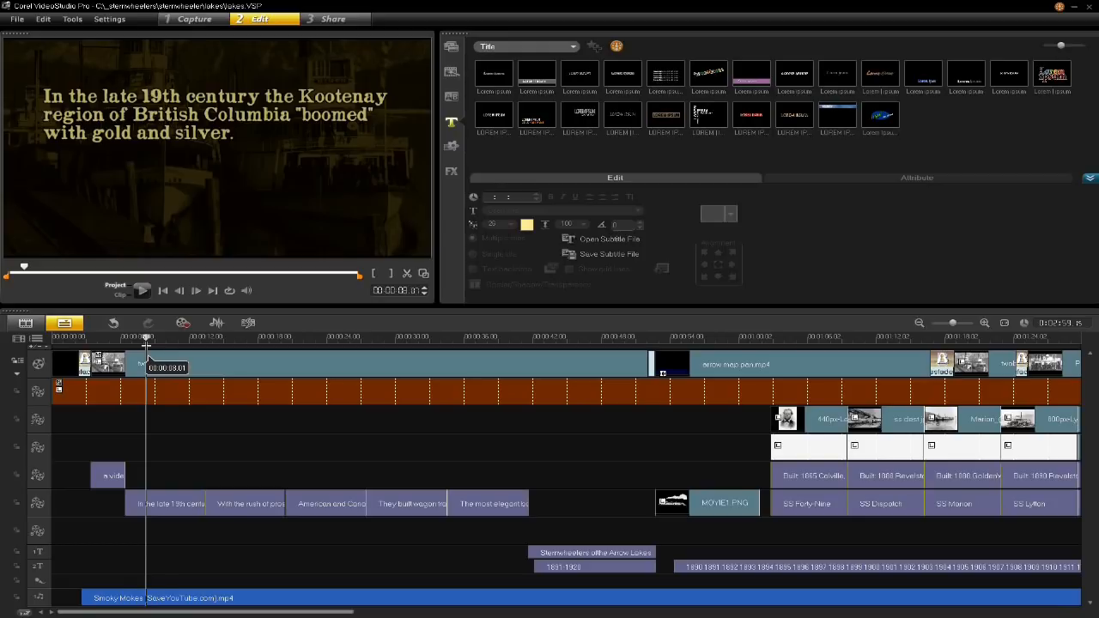
# - Examine the Fade animation settings of the "In the late 19th century" title, including the unit choices, and close them without changes
pyautogui.click(148, 503)
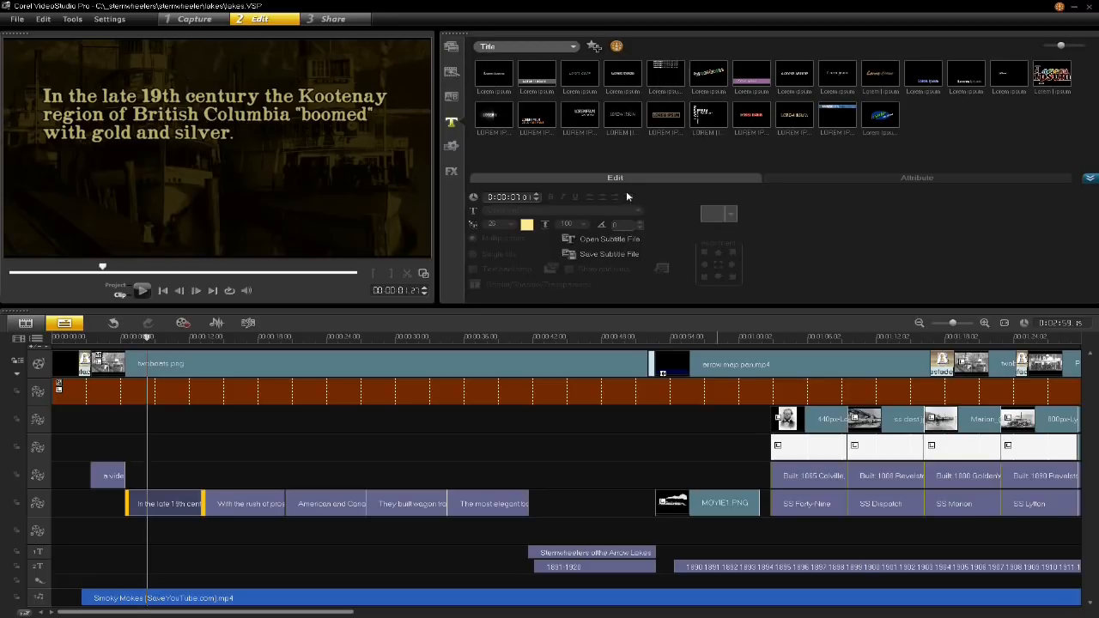
pyautogui.click(170, 507)
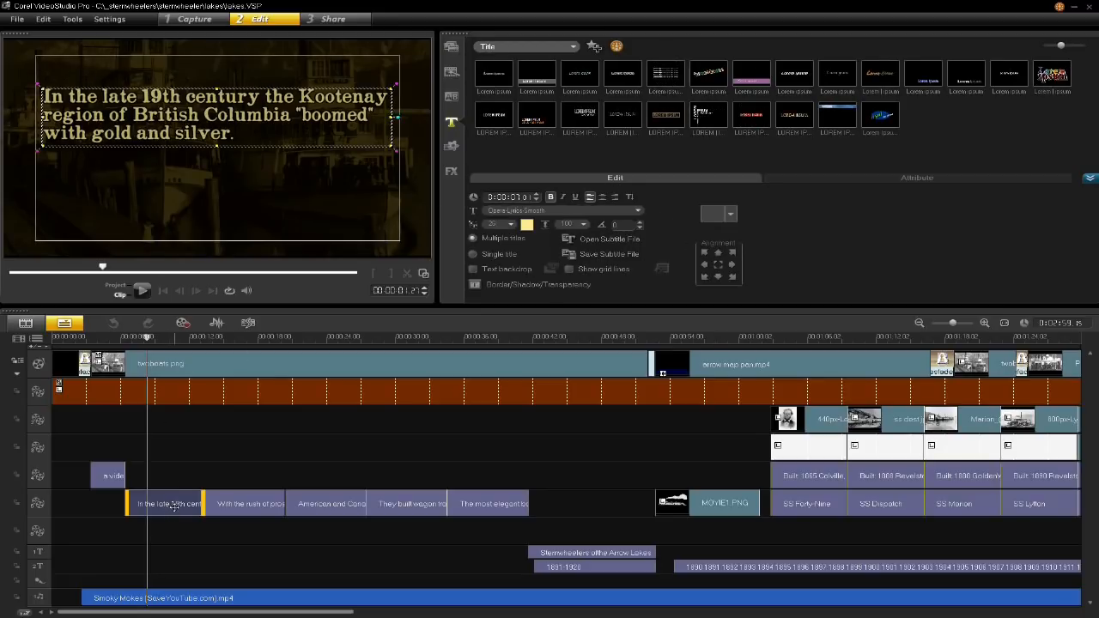
pyautogui.click(795, 178)
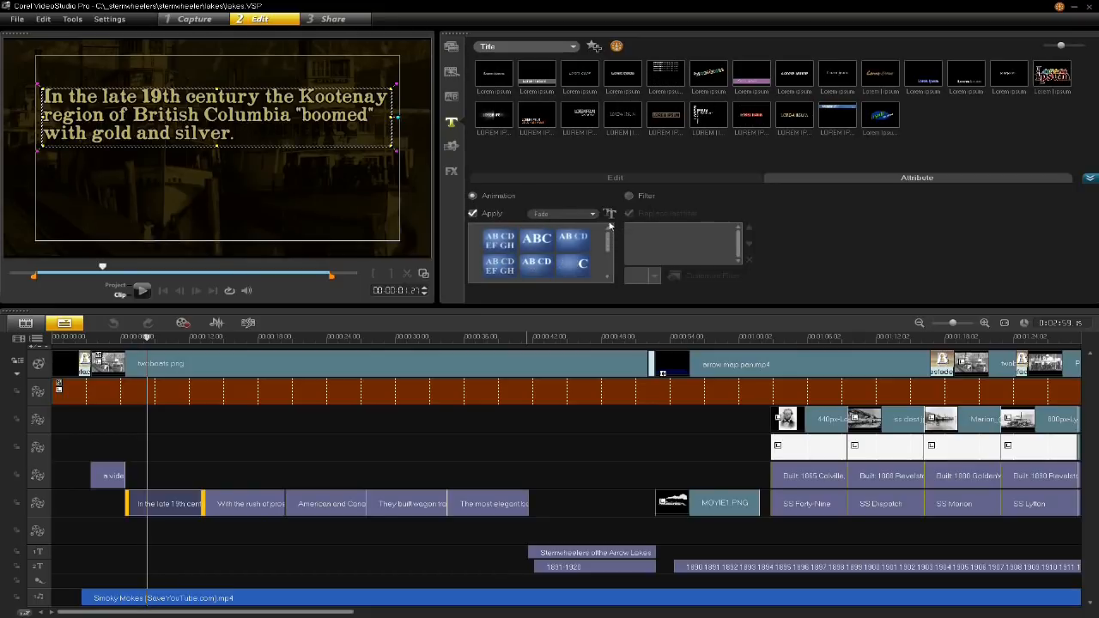
pyautogui.click(610, 214)
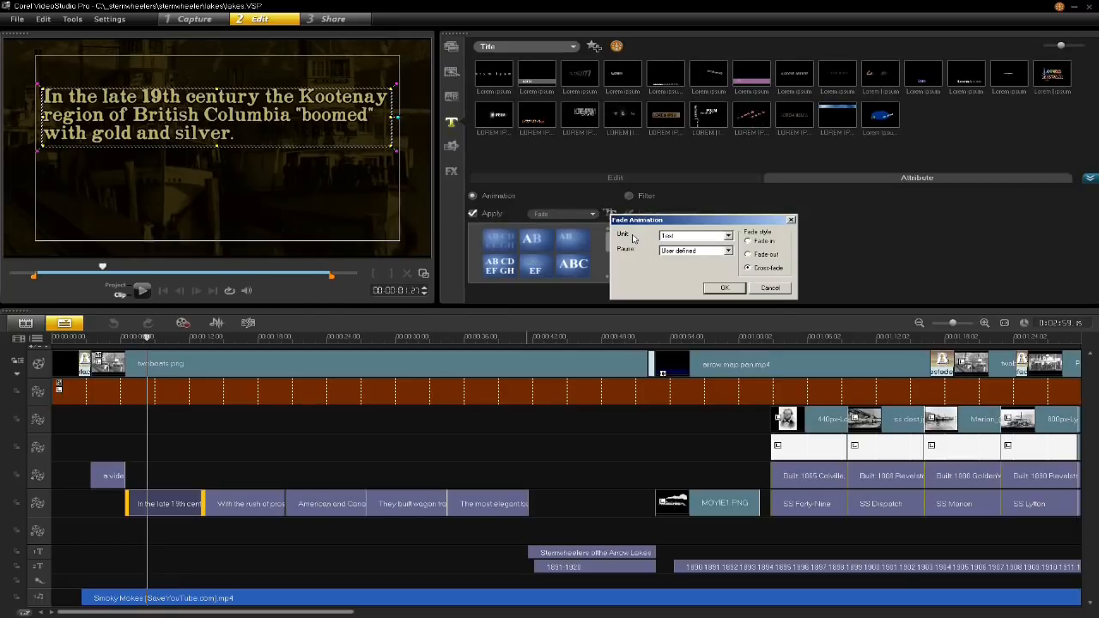
pyautogui.click(728, 236)
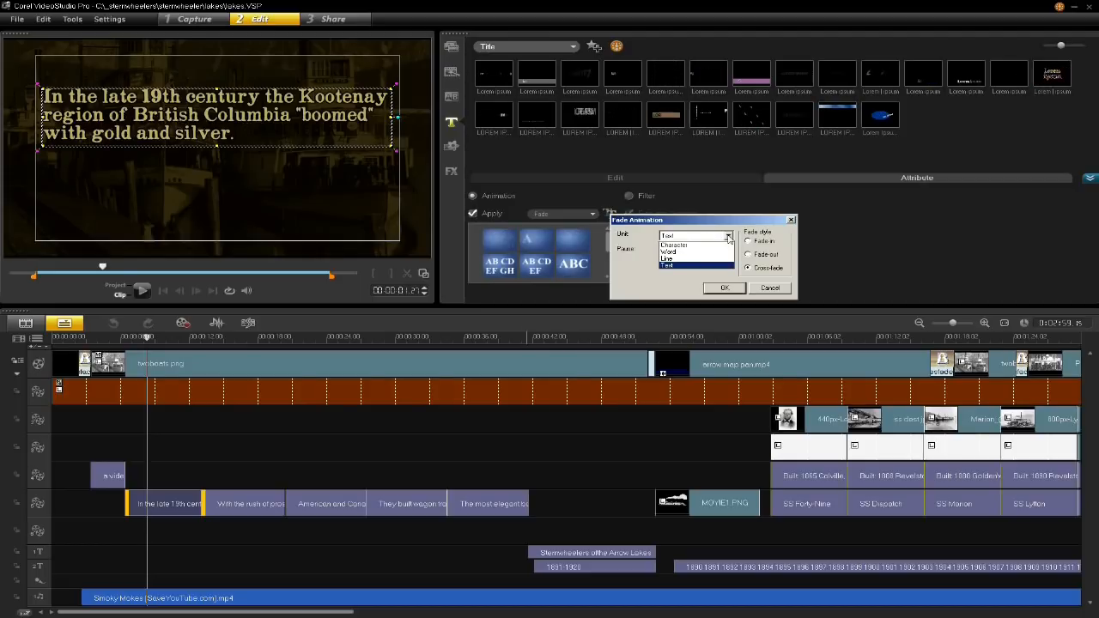
pyautogui.click(635, 231)
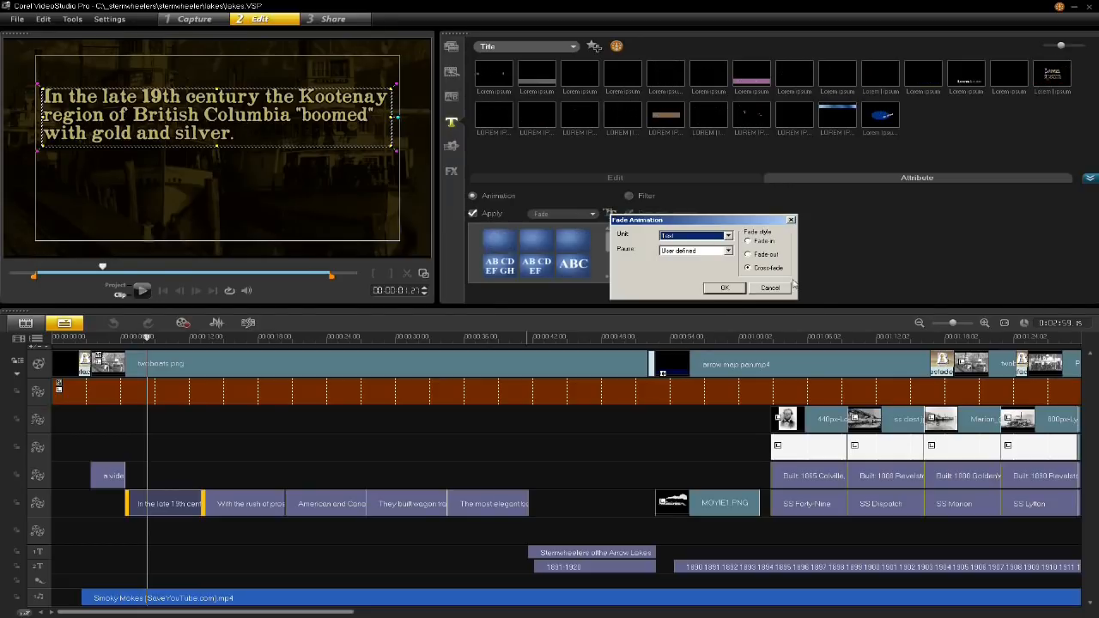
pyautogui.click(762, 288)
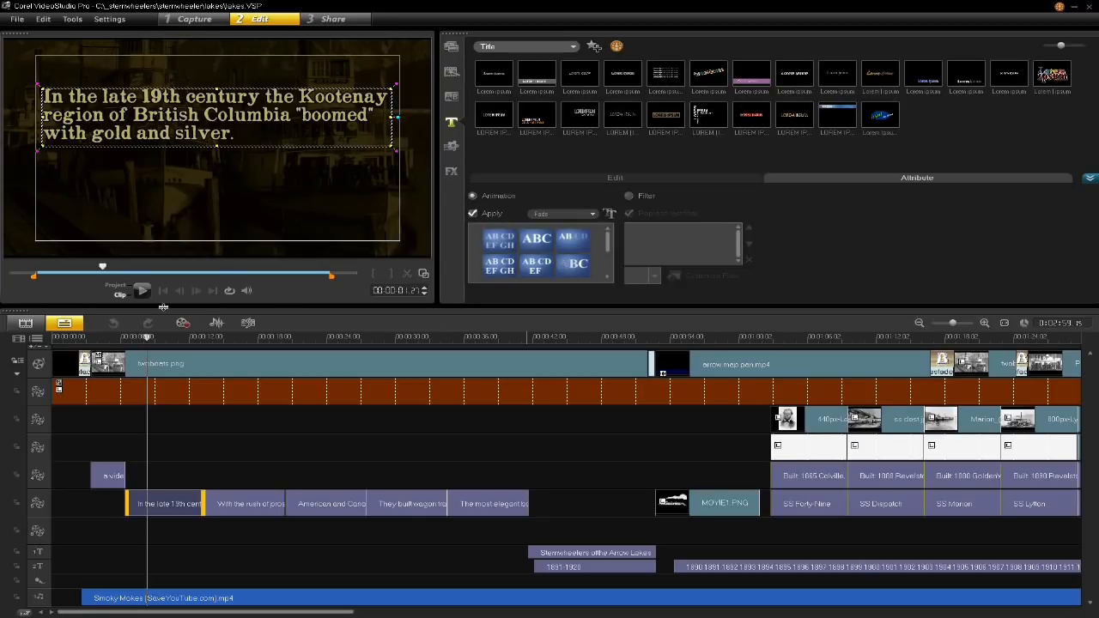
# - Preview the selected title clip's fade animation from the clip's beginning
pyautogui.click(102, 269)
pyautogui.moveTo(97, 269); pyautogui.dragTo(40, 286)
pyautogui.click(148, 292)
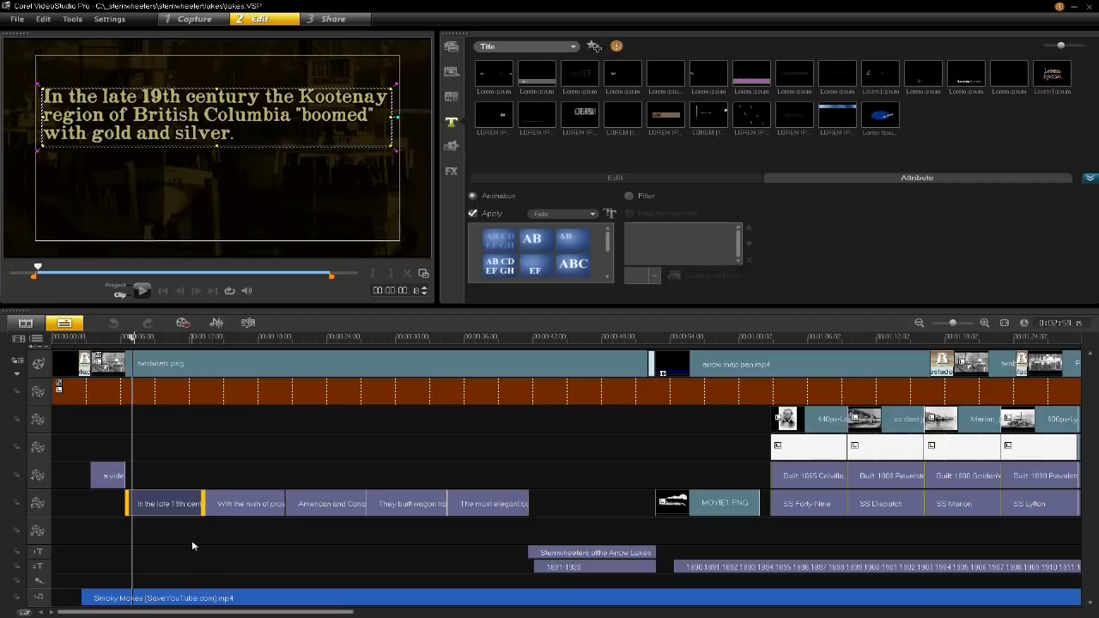
# - Try moving the project's preview start marker slightly later, and return it to 00:00:00:00
pyautogui.click(118, 290)
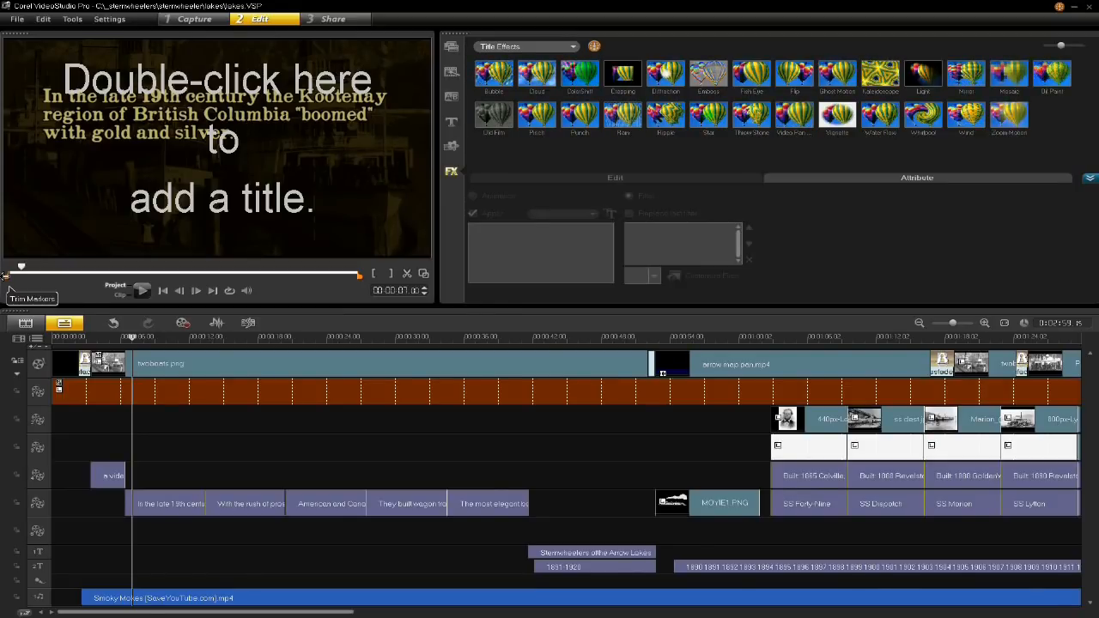
pyautogui.moveTo(4, 275); pyautogui.dragTo(14, 276)
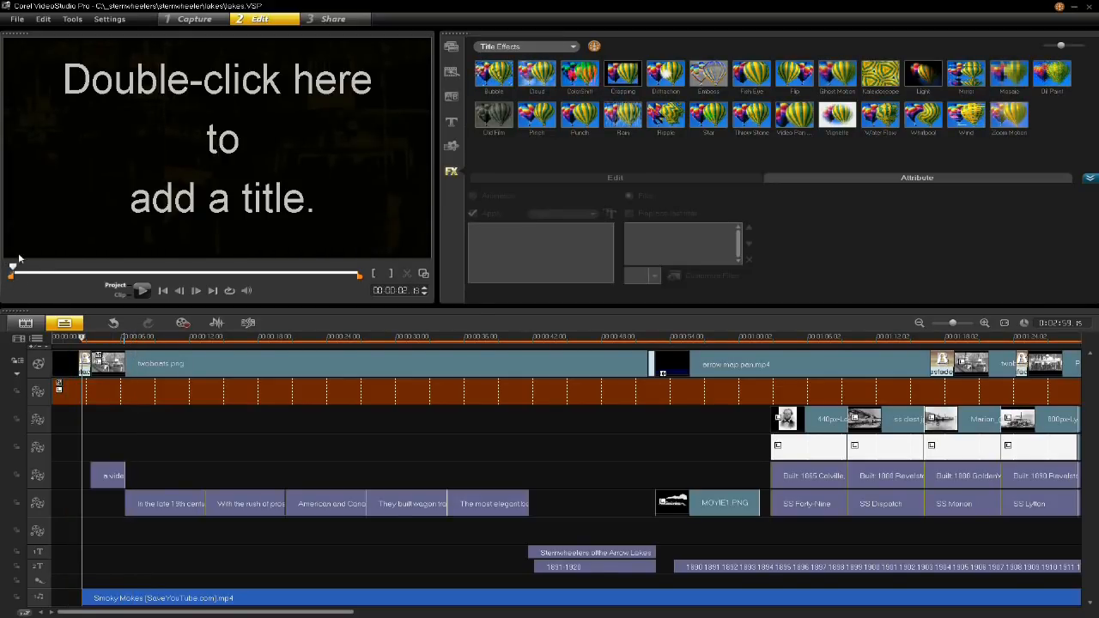
pyautogui.moveTo(10, 273)
pyautogui.mouseDown()
pyautogui.moveTo(33, 275)
pyautogui.moveTo(4, 276)
pyautogui.mouseUp()
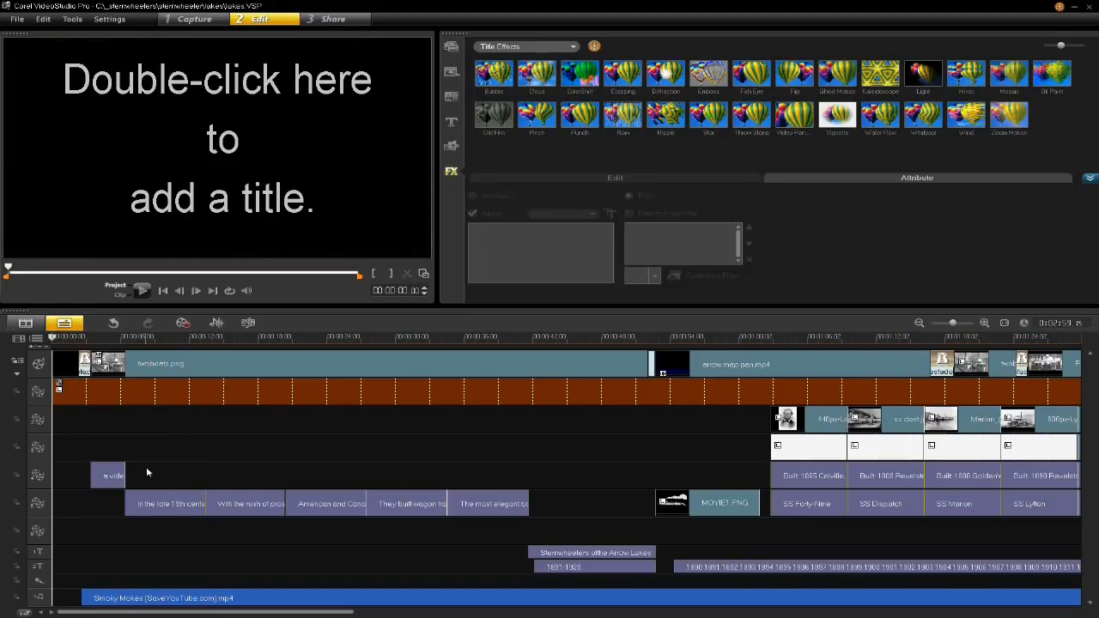
# - Review the first two narrative titles in the timeline, and show the "With the rush of prospectors" title in the project preview
pyautogui.moveTo(104, 342); pyautogui.dragTo(173, 356)
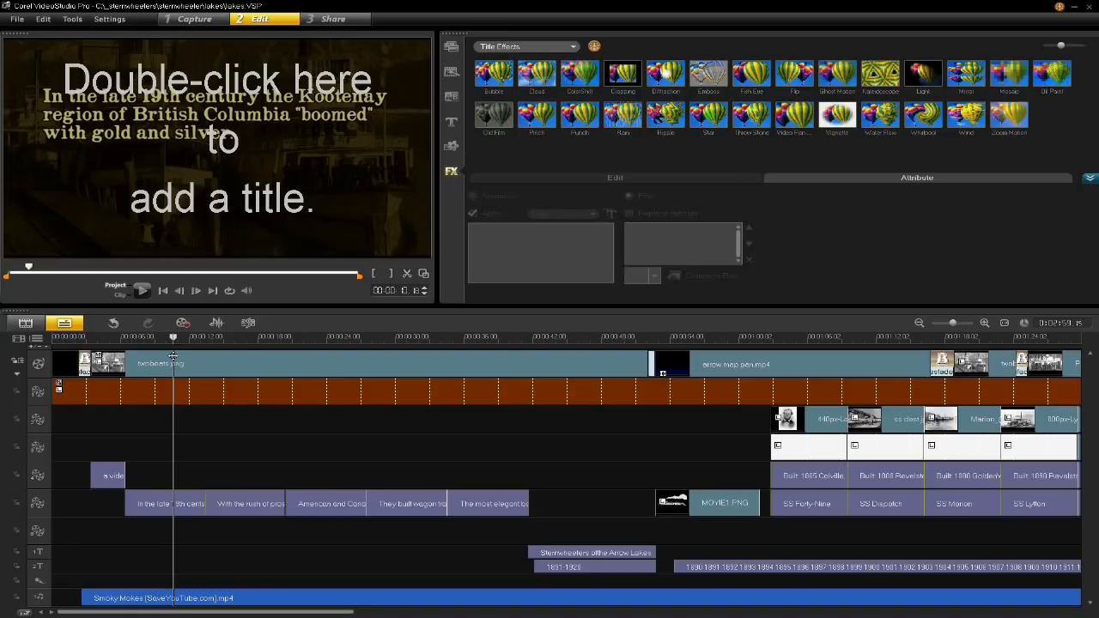
pyautogui.click(174, 505)
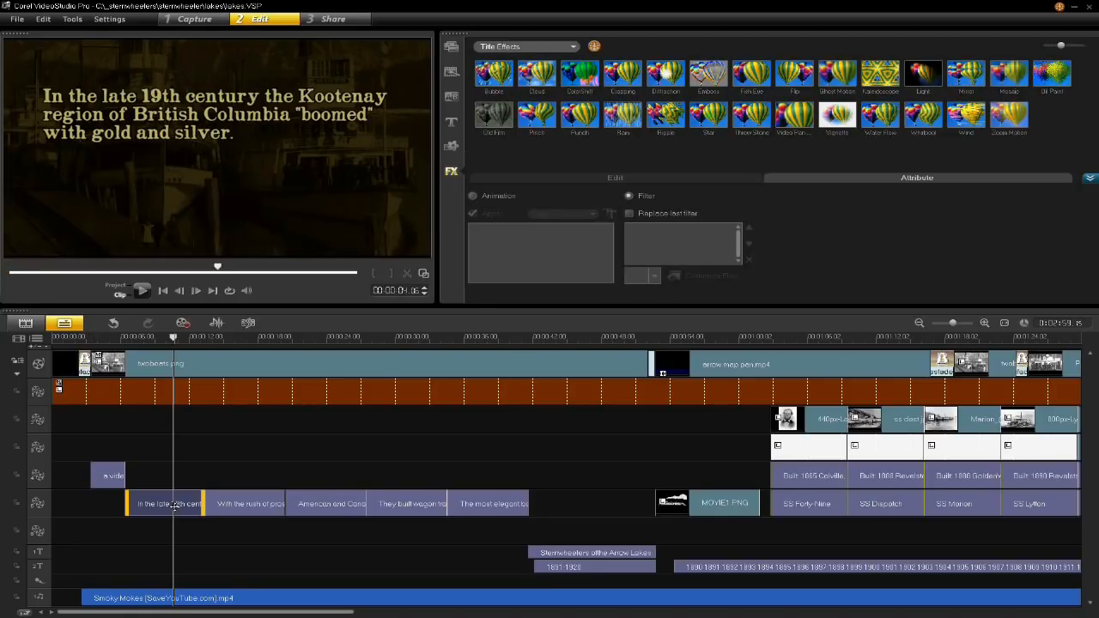
pyautogui.click(211, 509)
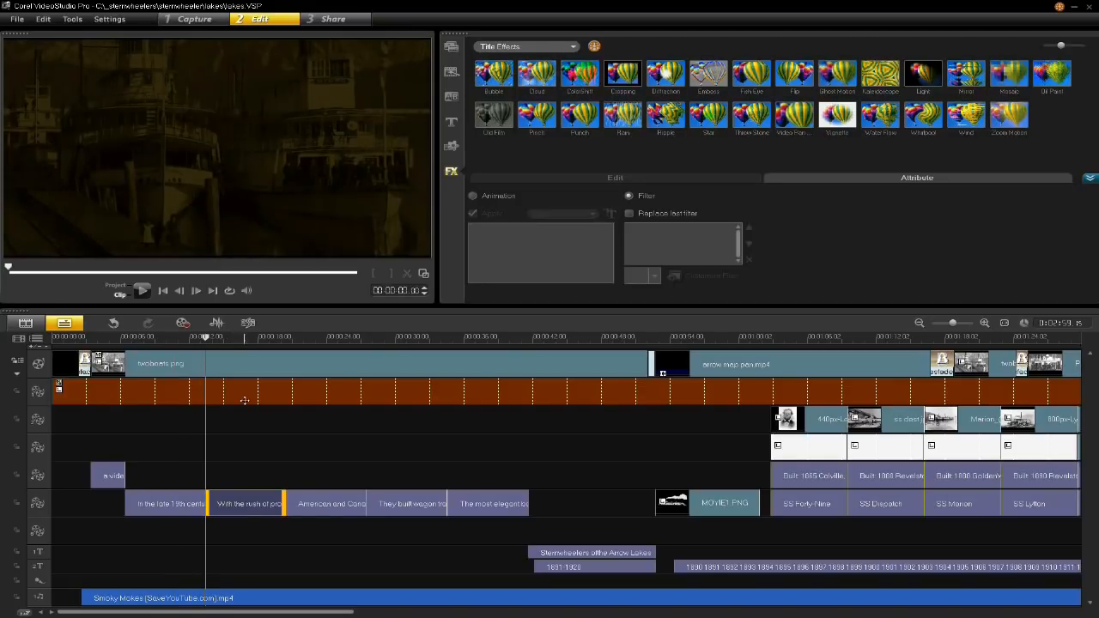
pyautogui.moveTo(226, 338); pyautogui.dragTo(229, 340)
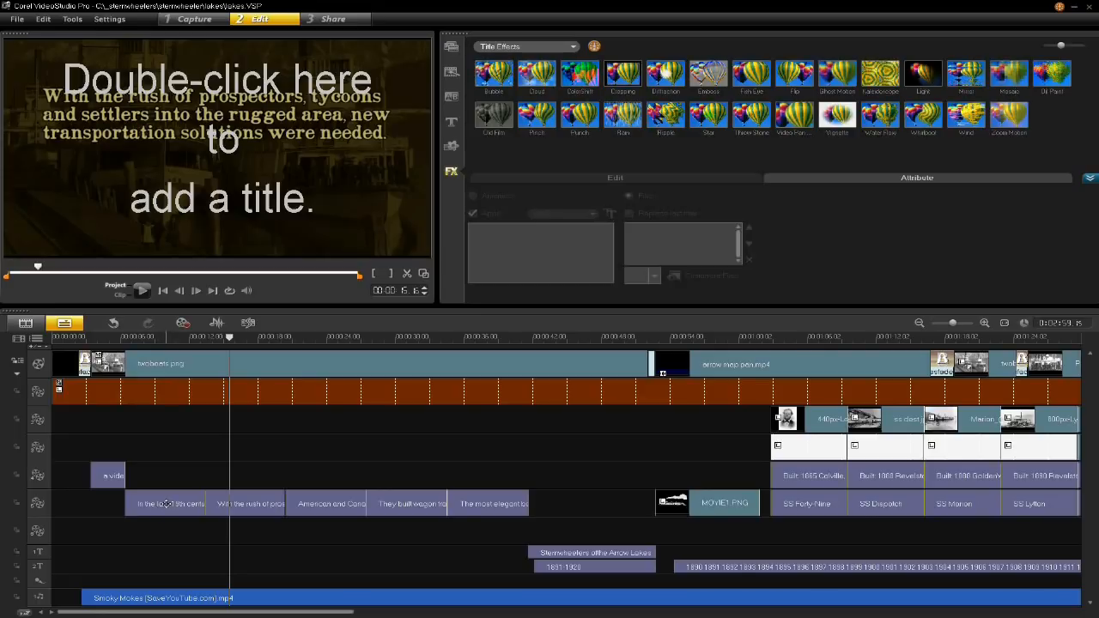
# - Place a copy of the "In the late 19th century" title directly after "The most elegant" title on the same track
pyautogui.rightClick(170, 505)
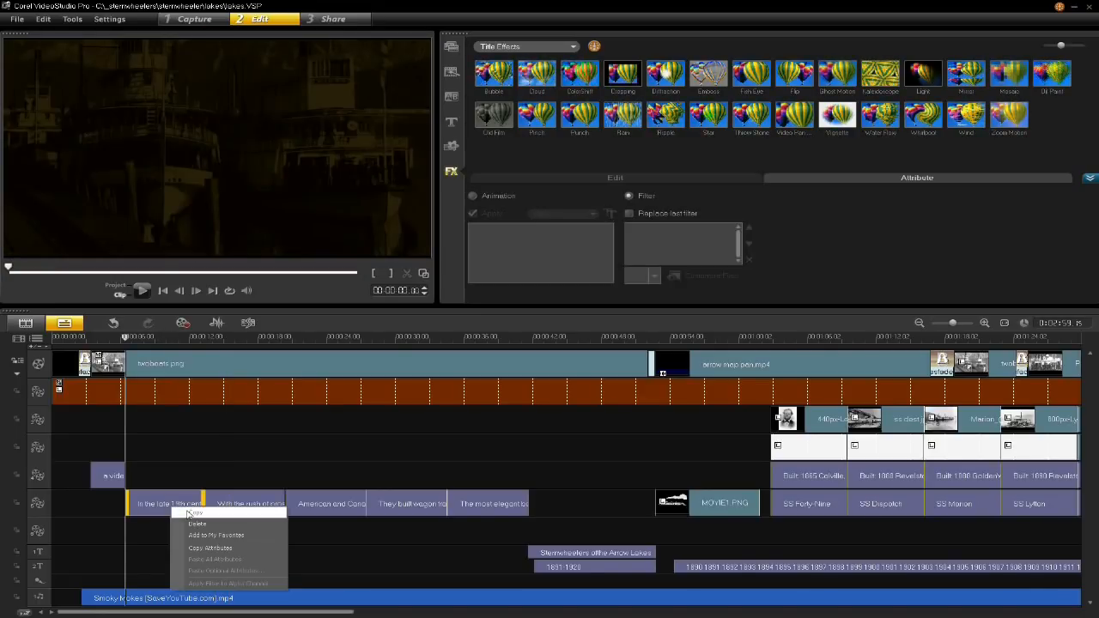
pyautogui.click(189, 514)
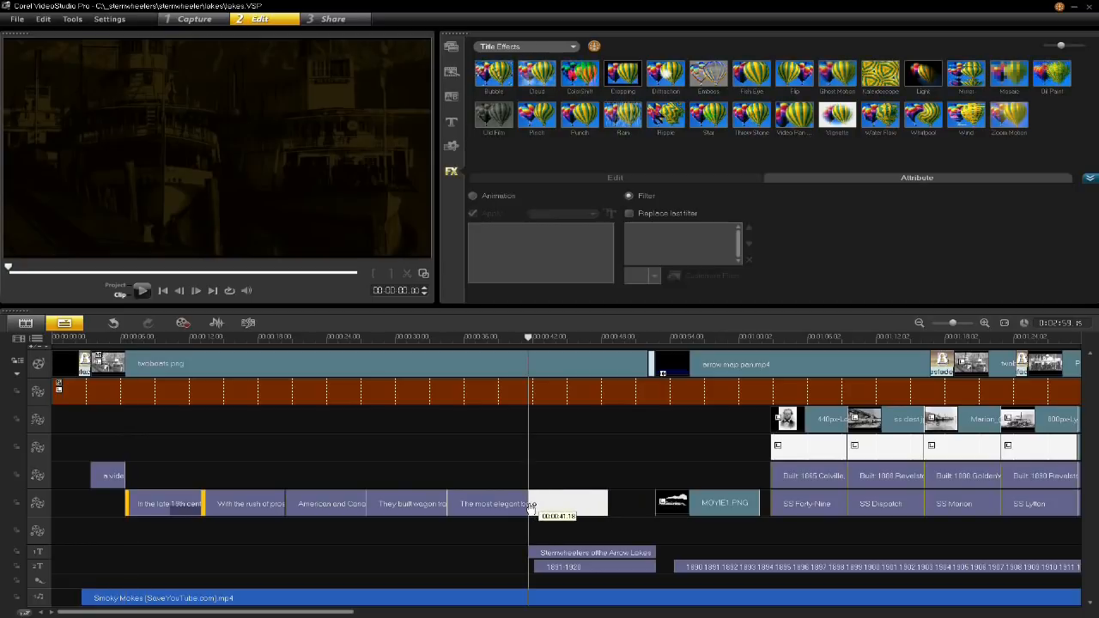
pyautogui.click(554, 517)
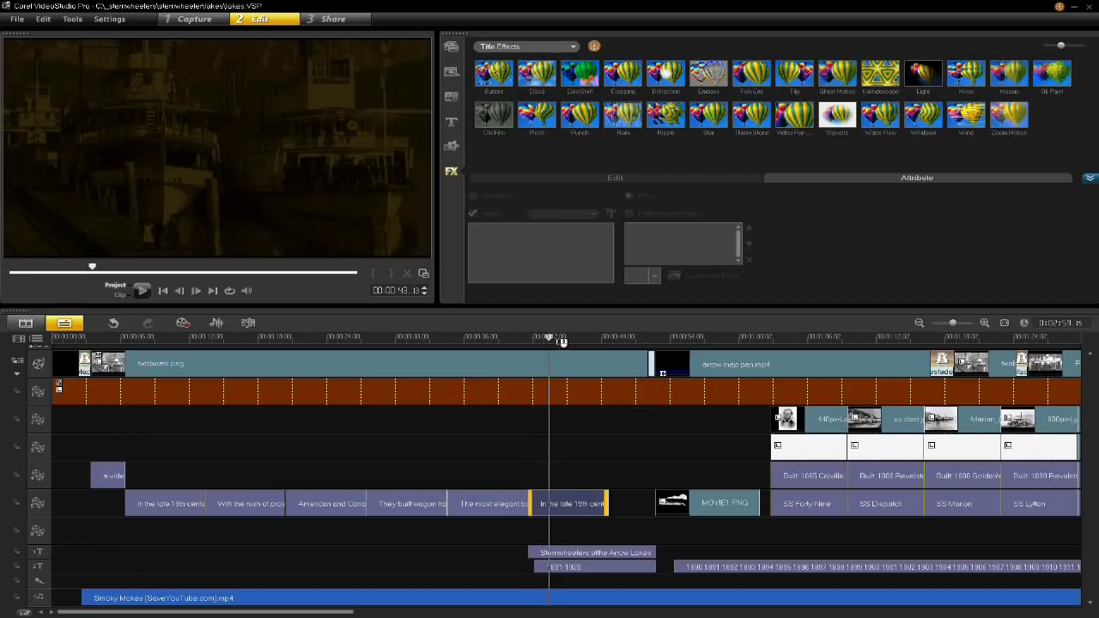
# - Show the duplicated title over the "Sternwheelers of the Arrow Lakes" title in the preview, and delete the duplicate
pyautogui.click(558, 338)
pyautogui.click(581, 506)
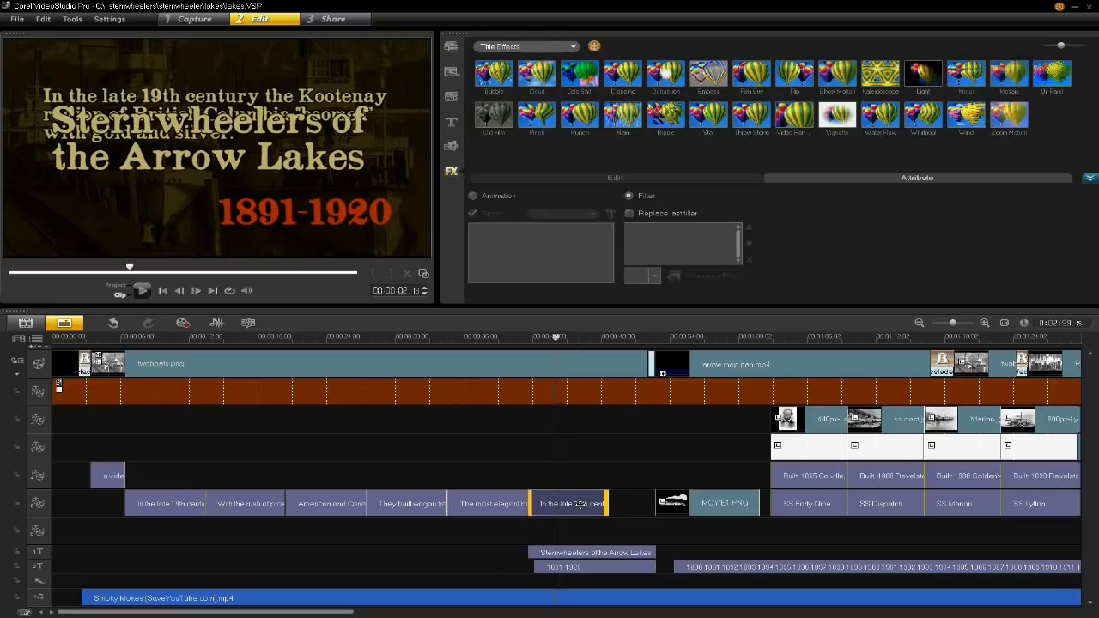
pyautogui.press('Delete')
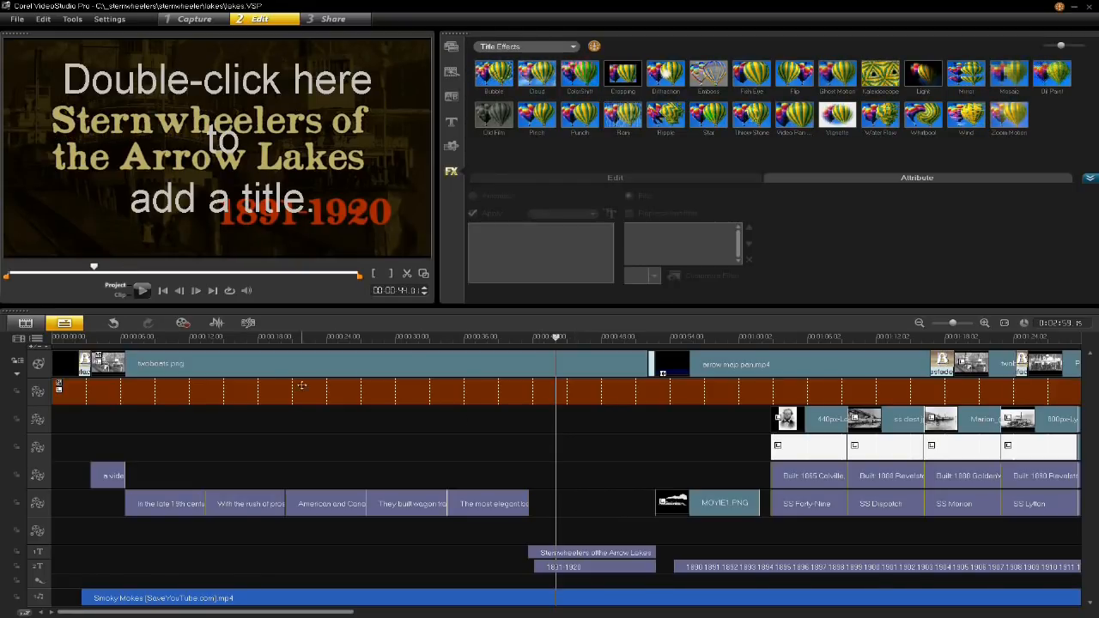
# - Copy the attributes of the "In the late 19th century" title, and show the "With the rush of prospectors" title in the preview
pyautogui.click(209, 341)
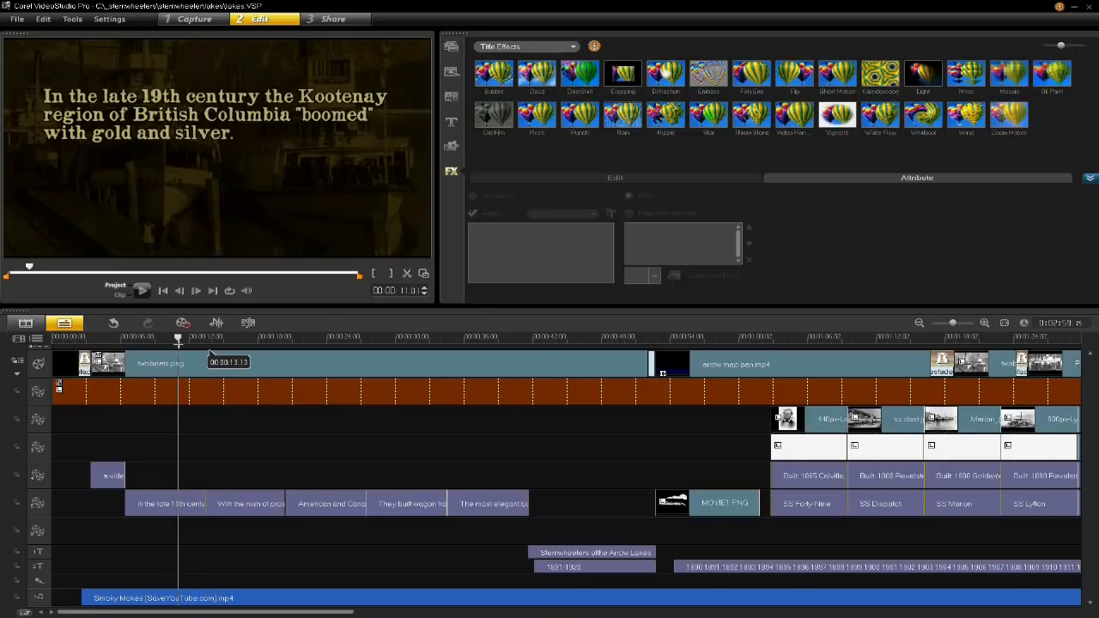
pyautogui.click(178, 504)
pyautogui.rightClick(178, 507)
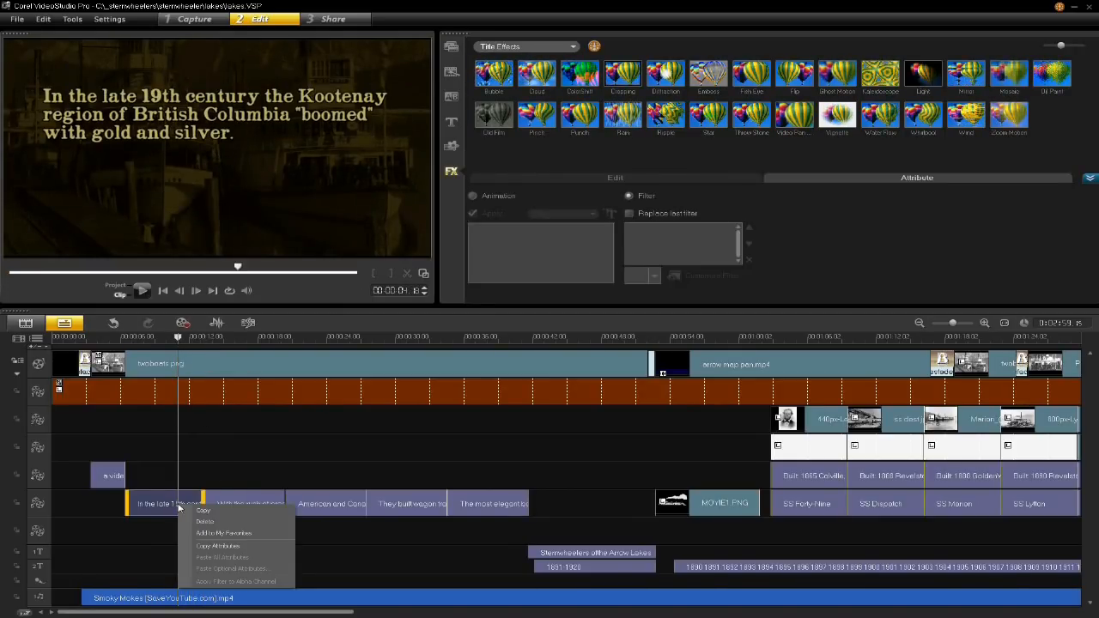
pyautogui.click(233, 547)
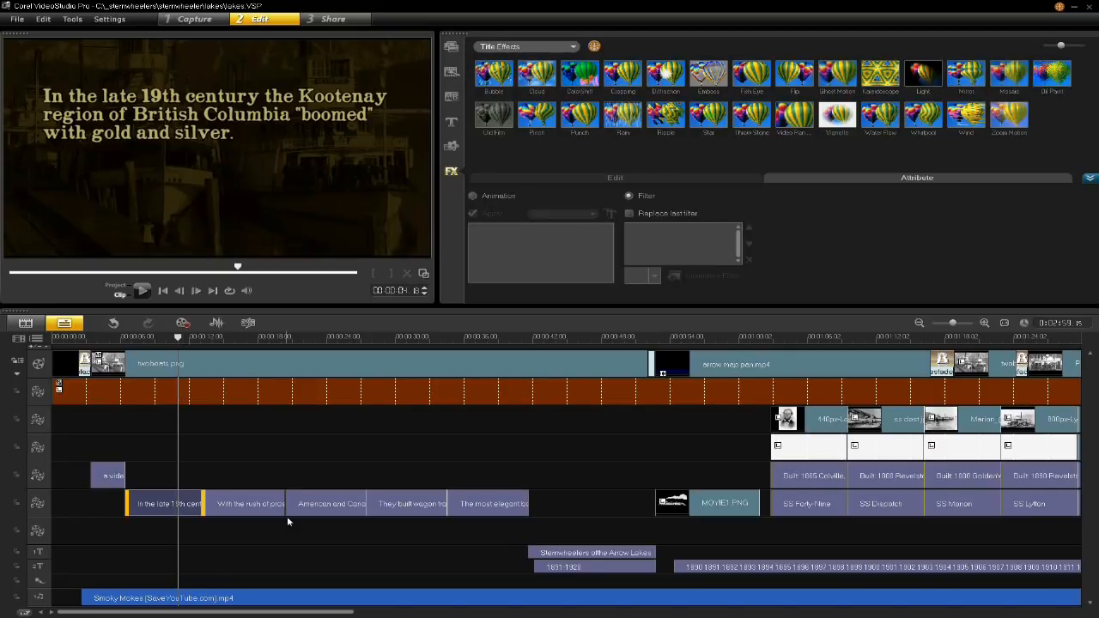
pyautogui.click(265, 502)
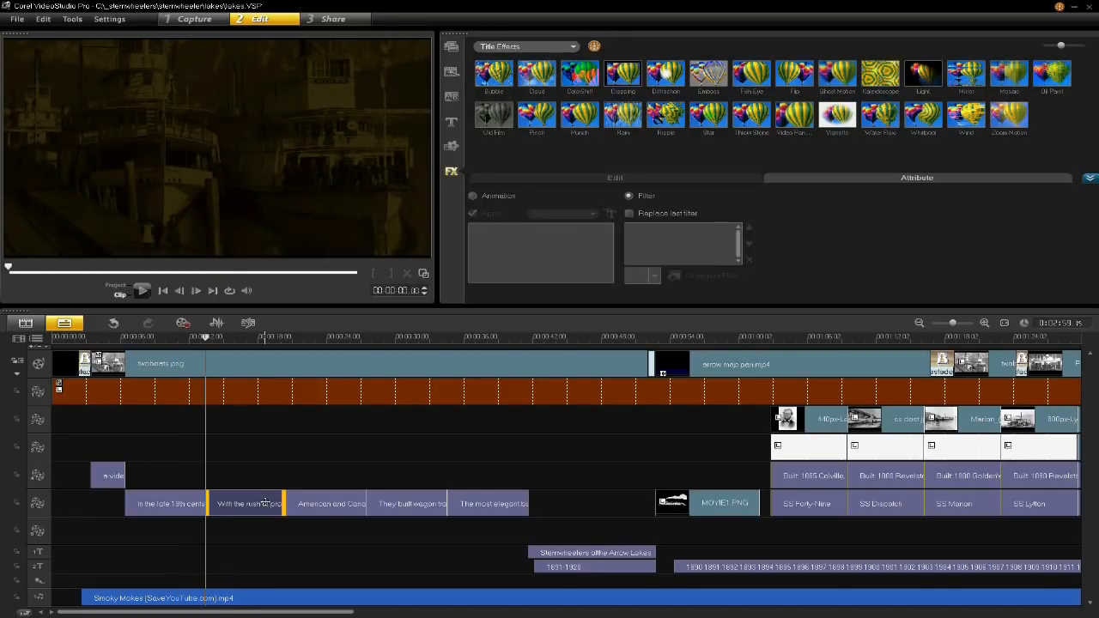
pyautogui.click(249, 337)
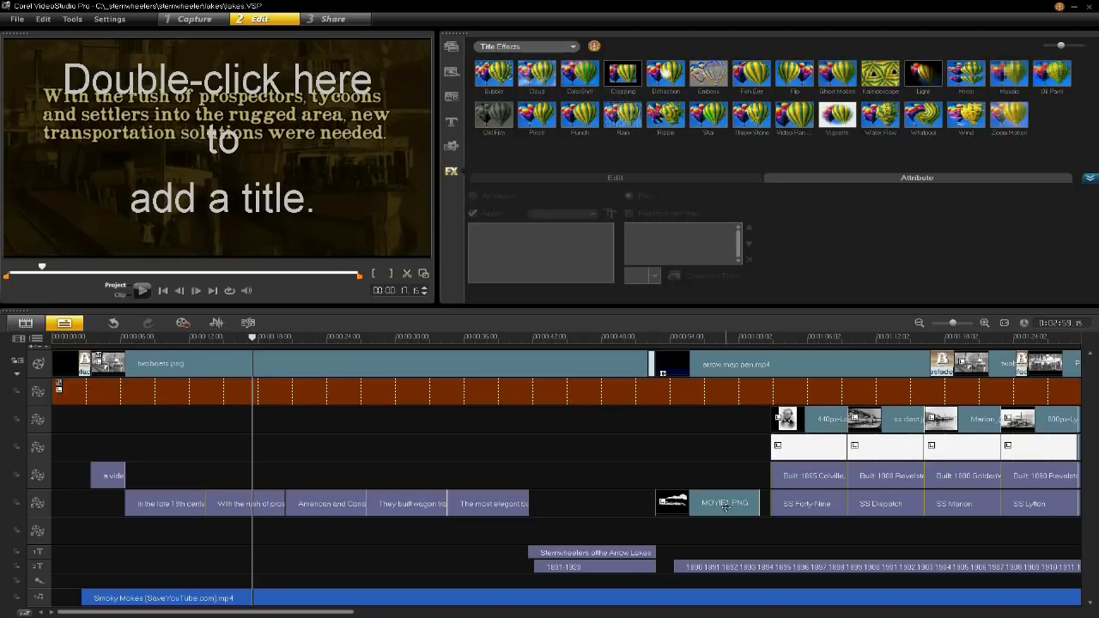
# - Try moving the MOVIE1.PNG steamboat clip to the empty overlay track beneath the narrative titles, preview it, and undo the move
pyautogui.click(685, 509)
pyautogui.moveTo(324, 532); pyautogui.dragTo(322, 538)
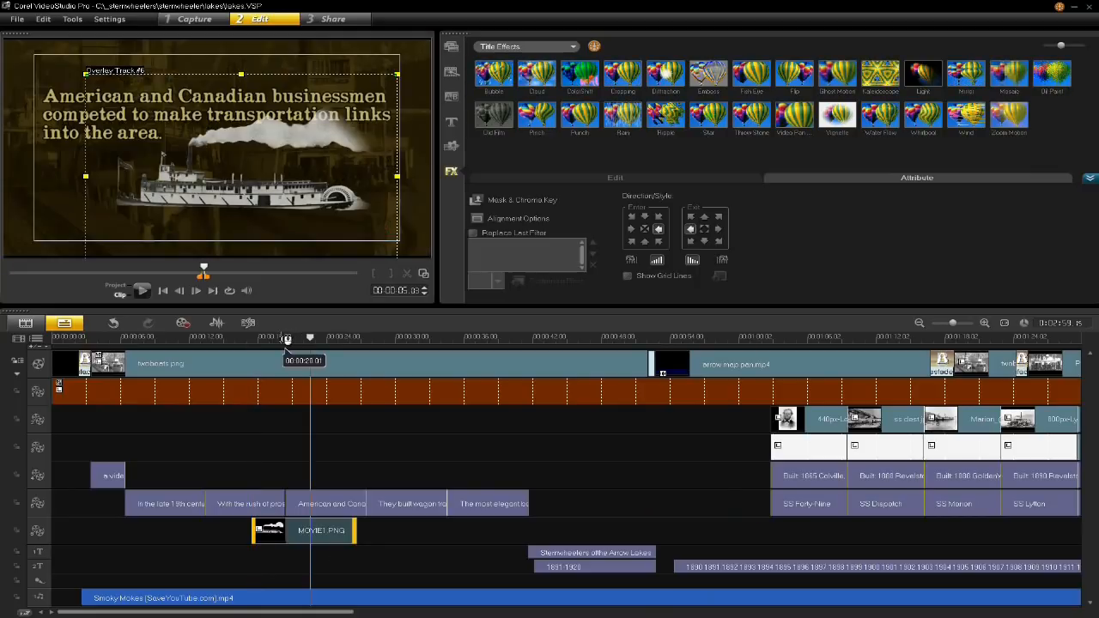
pyautogui.click(293, 337)
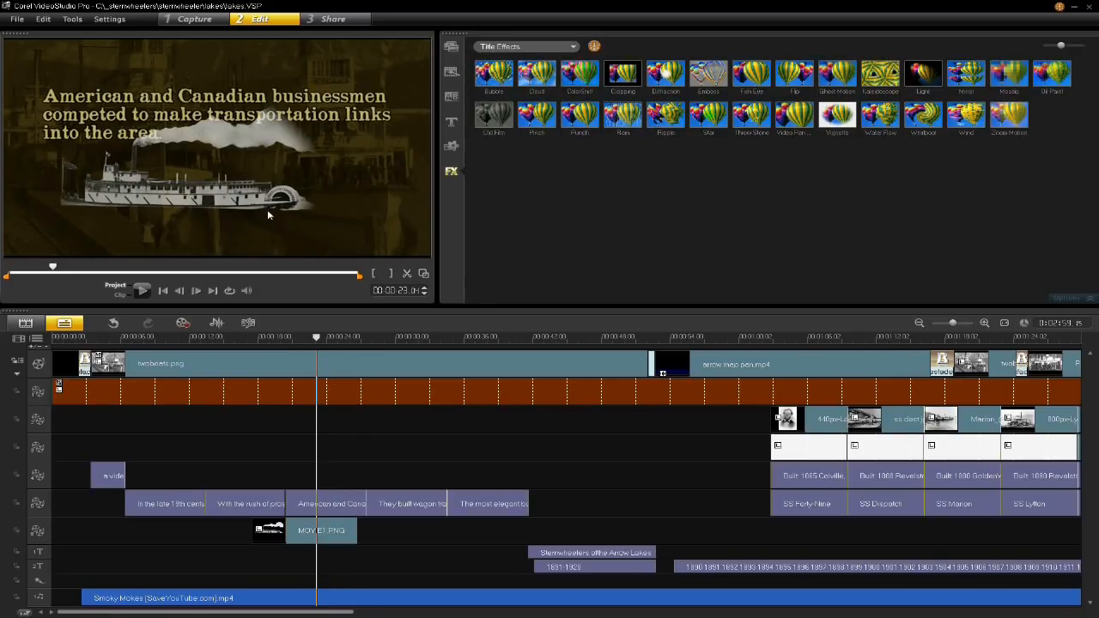
pyautogui.hotkey('ctrl', 'z')
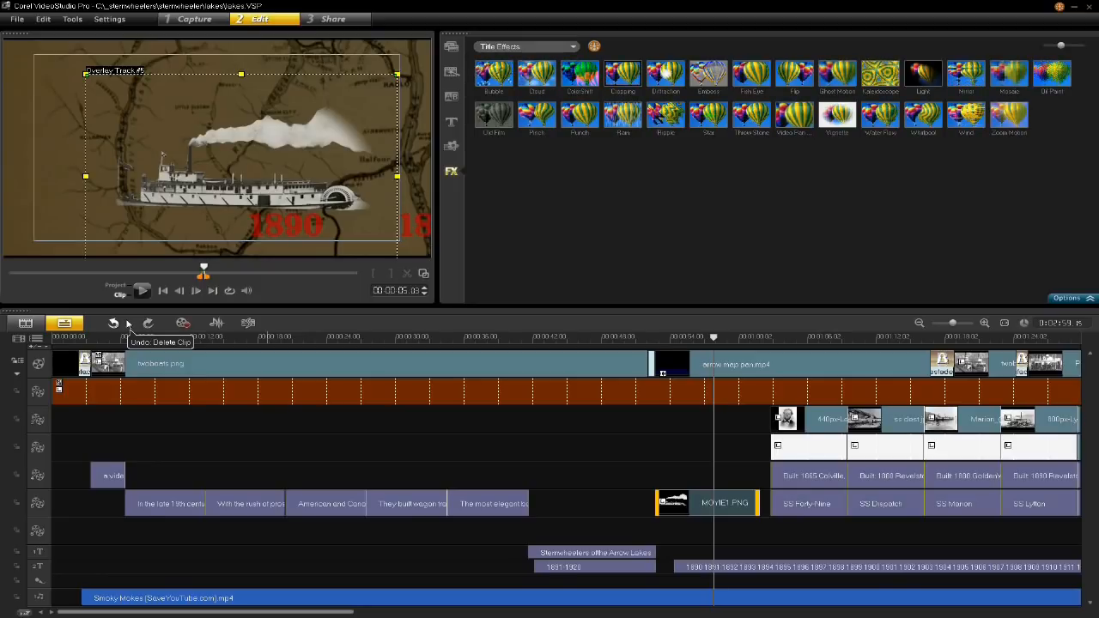
# - With the "They built wagon trails" title in the preview, review the Color graphics library and the brown overlay's Mask & Chroma Key options
pyautogui.click(202, 337)
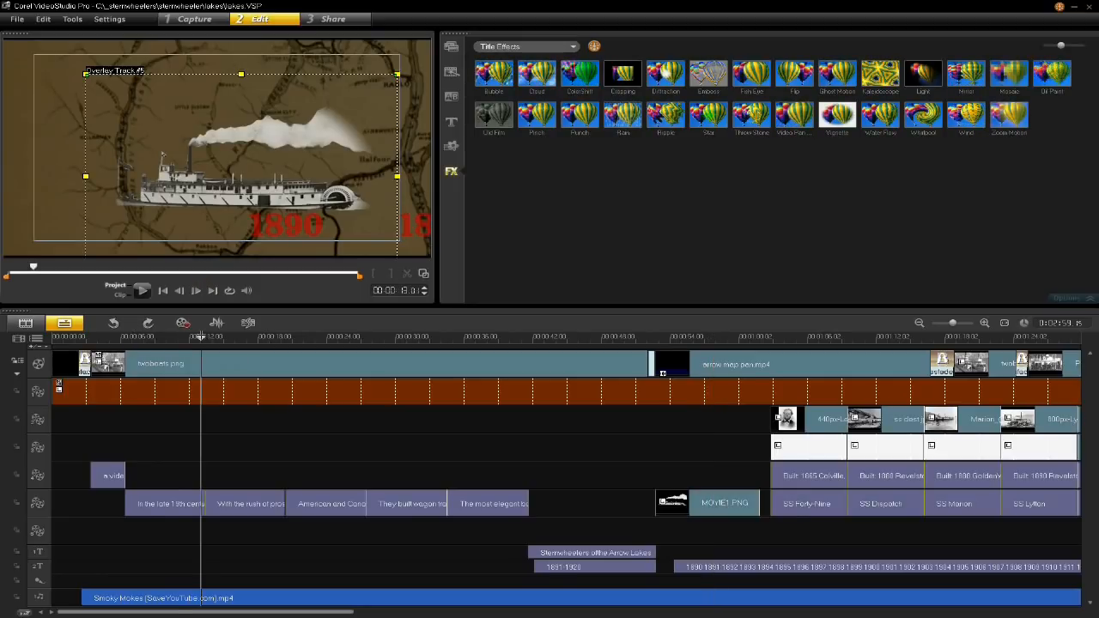
pyautogui.moveTo(203, 337); pyautogui.dragTo(405, 383)
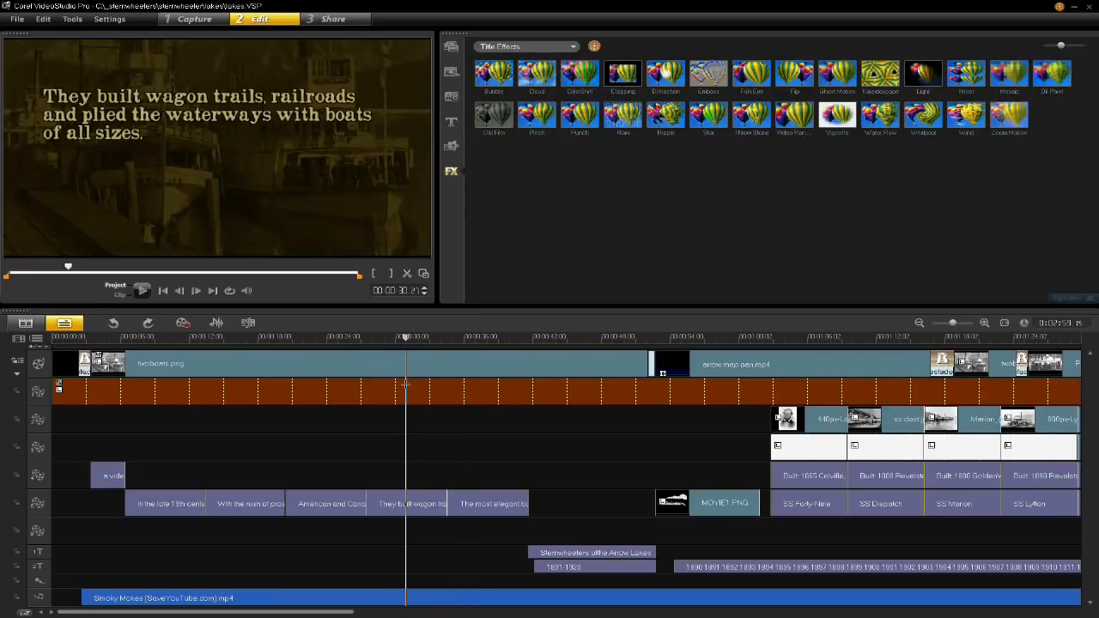
pyautogui.click(291, 397)
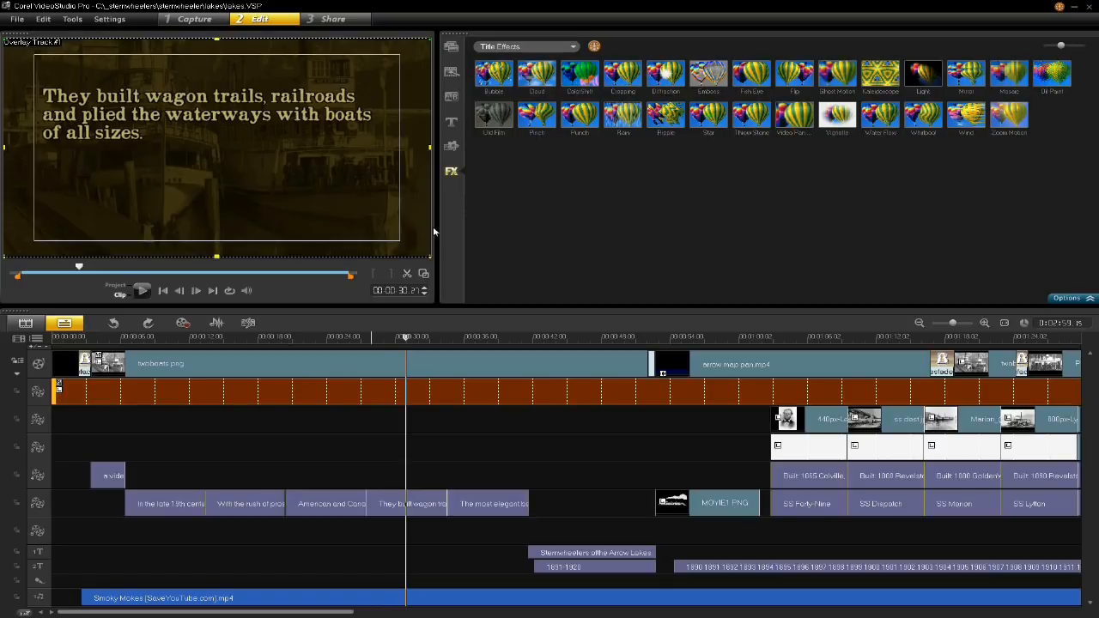
pyautogui.click(451, 146)
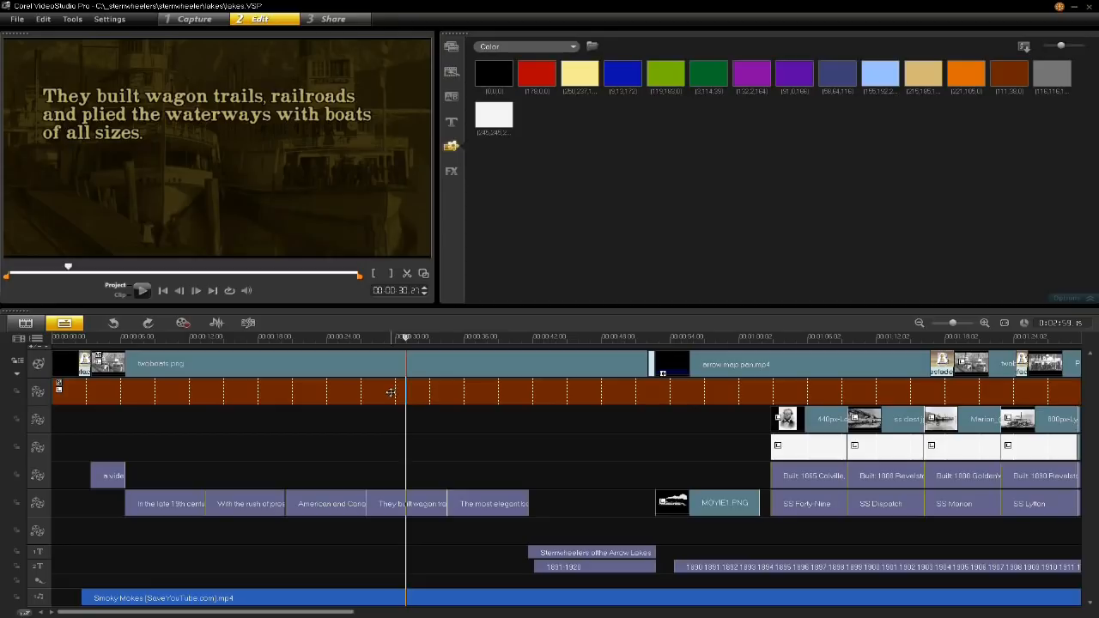
pyautogui.doubleClick(353, 391)
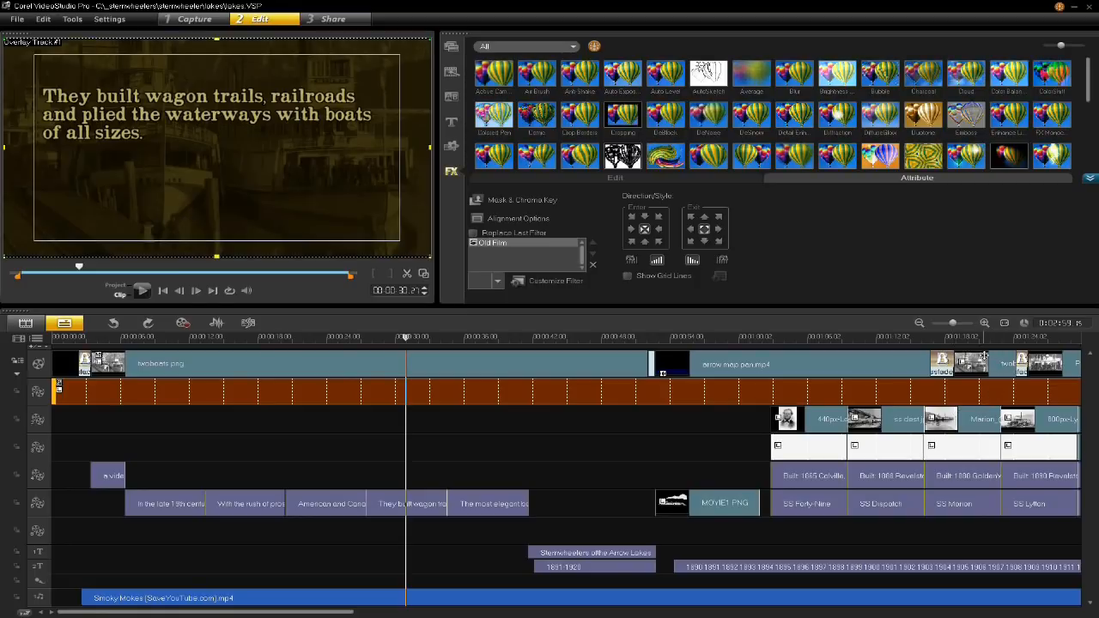
pyautogui.click(533, 200)
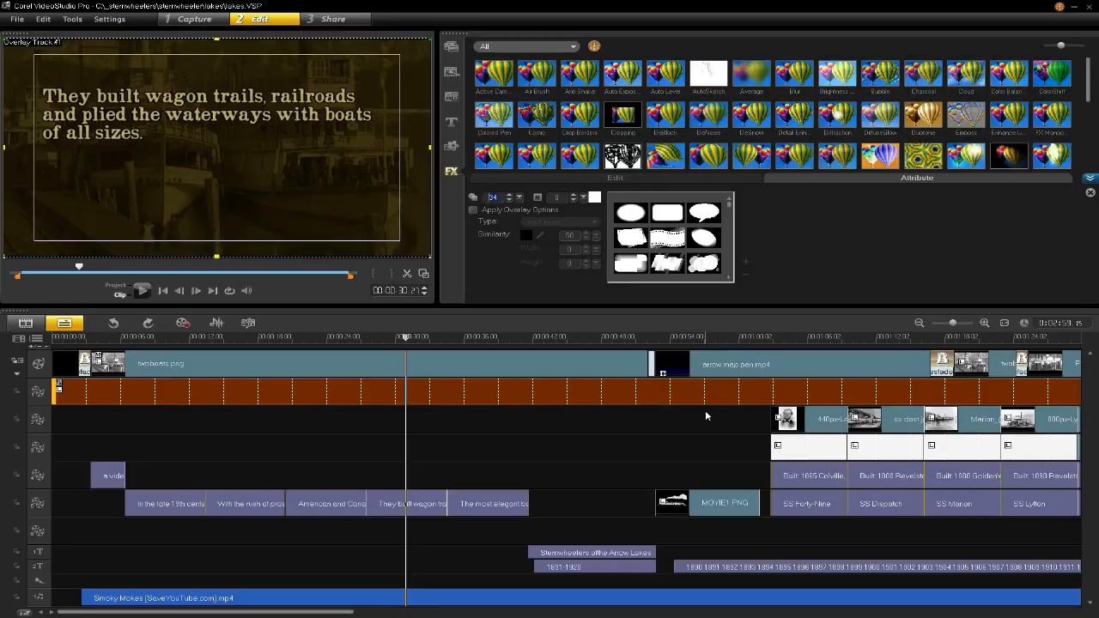
# - Align the "Sternwheelers of the Arrow Lakes" title to the center of the frame
pyautogui.click(503, 343)
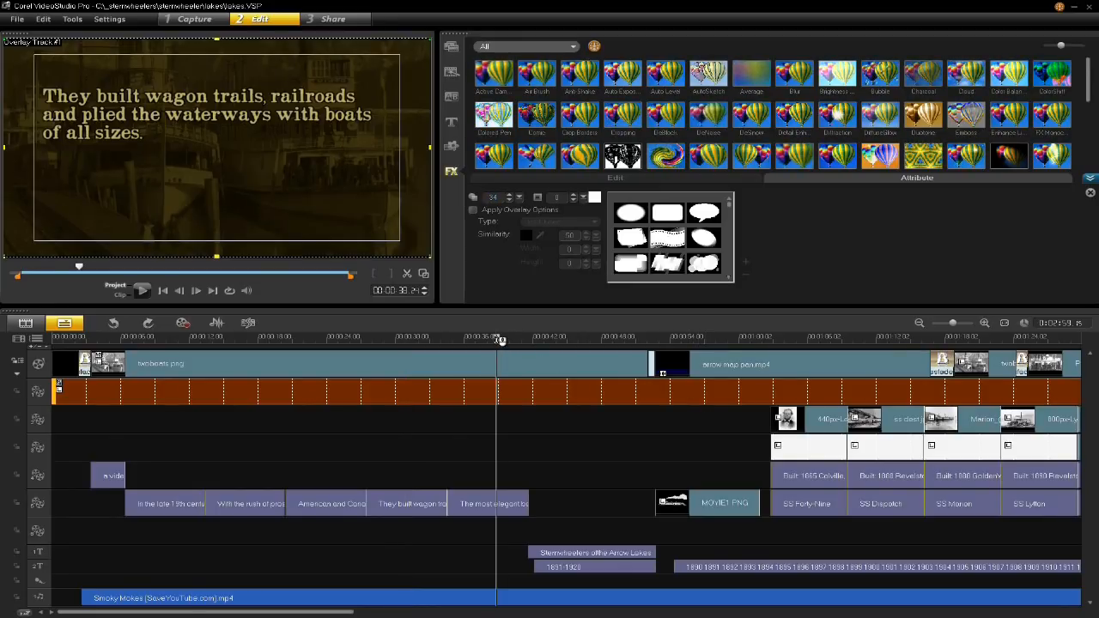
pyautogui.moveTo(445, 369); pyautogui.dragTo(570, 388)
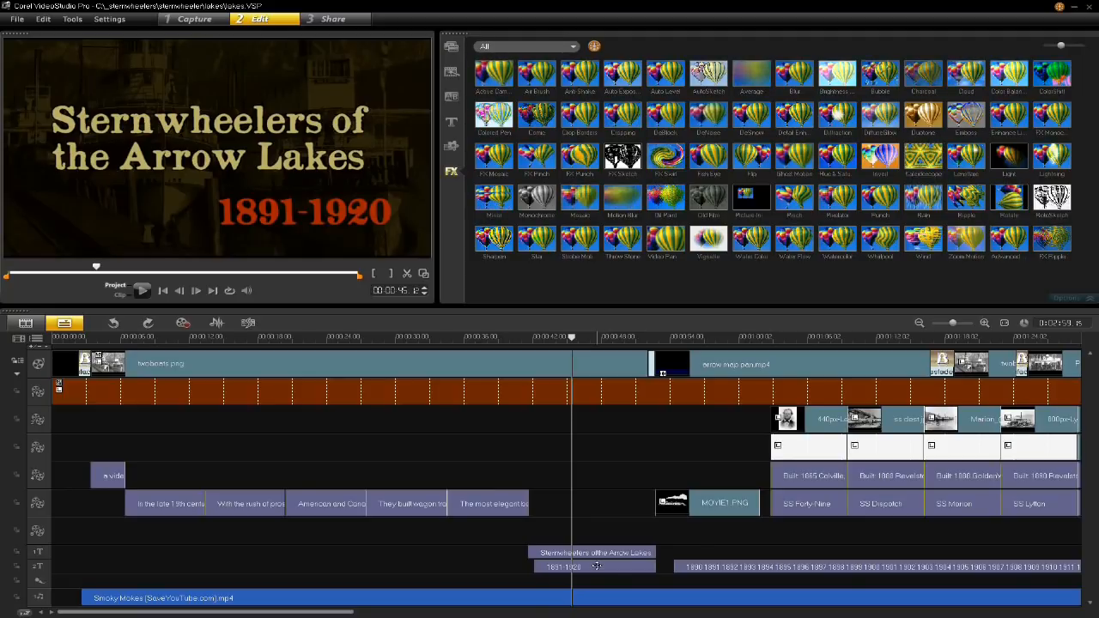
pyautogui.moveTo(562, 340)
pyautogui.mouseDown()
pyautogui.moveTo(527, 344)
pyautogui.moveTo(546, 354)
pyautogui.mouseUp()
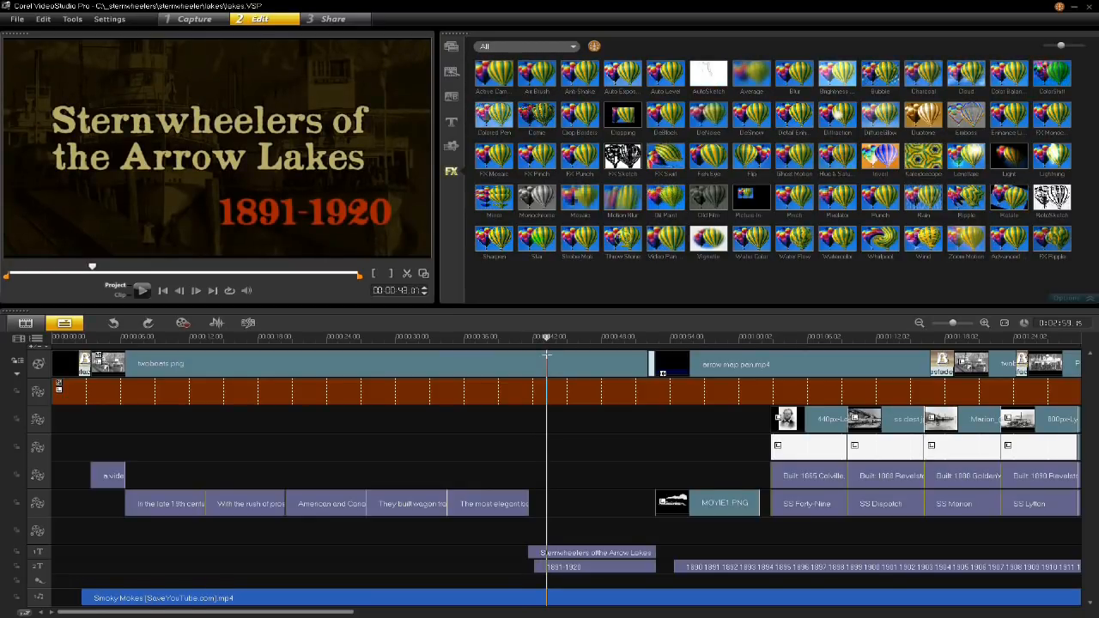
pyautogui.click(596, 553)
pyautogui.doubleClick(596, 552)
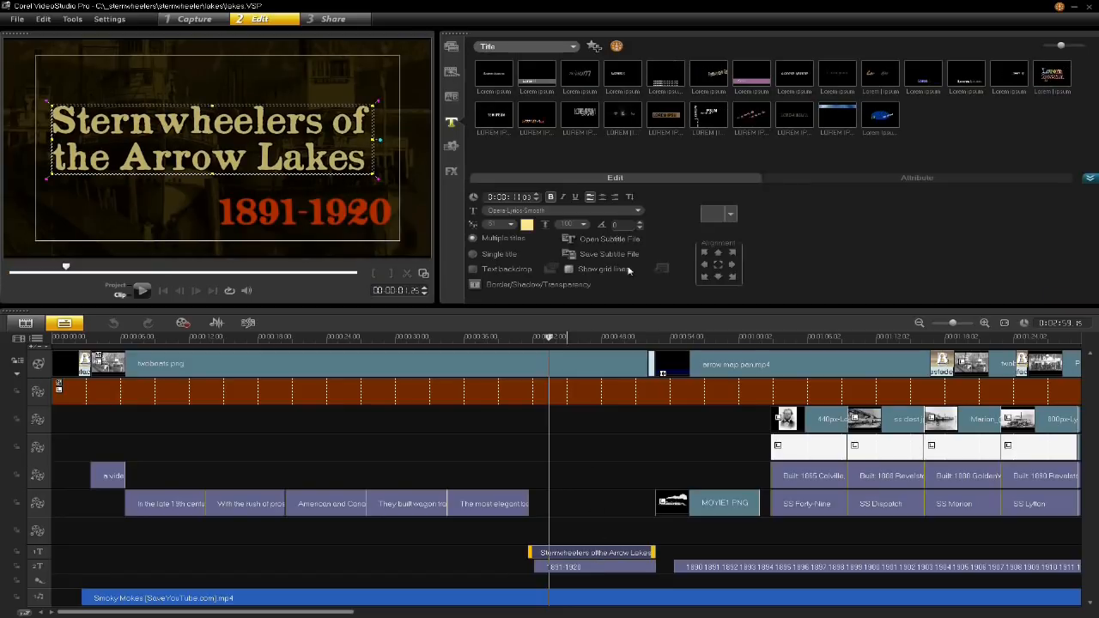
pyautogui.click(719, 265)
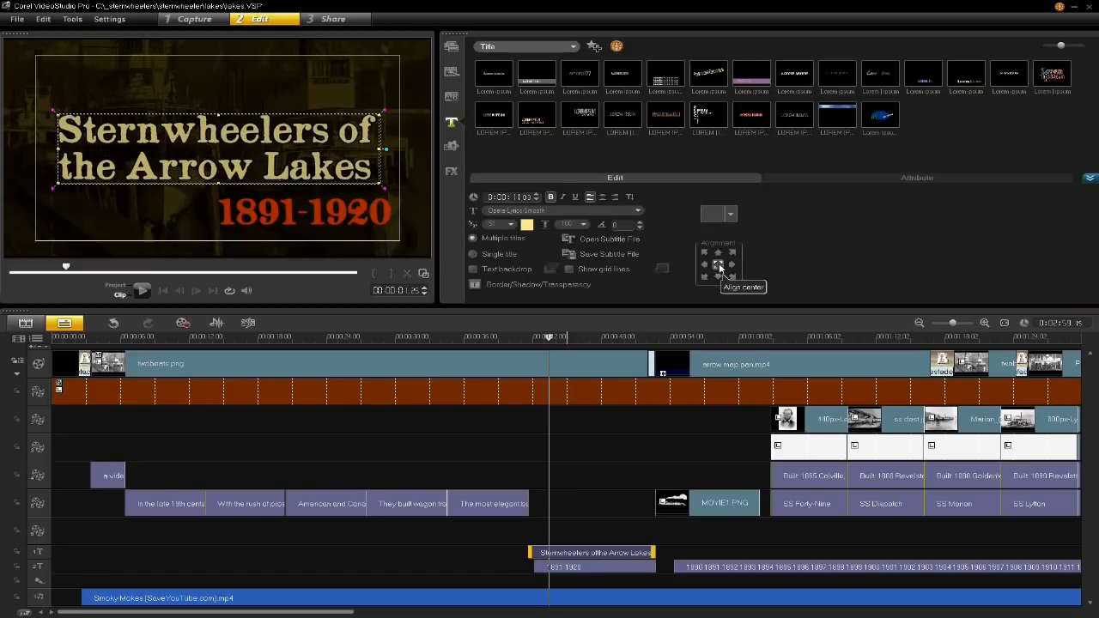
# - Move the "Sternwheelers of the Arrow Lakes" title slightly higher in the frame, leaving more space above the red 1891-1920 date
pyautogui.click(588, 340)
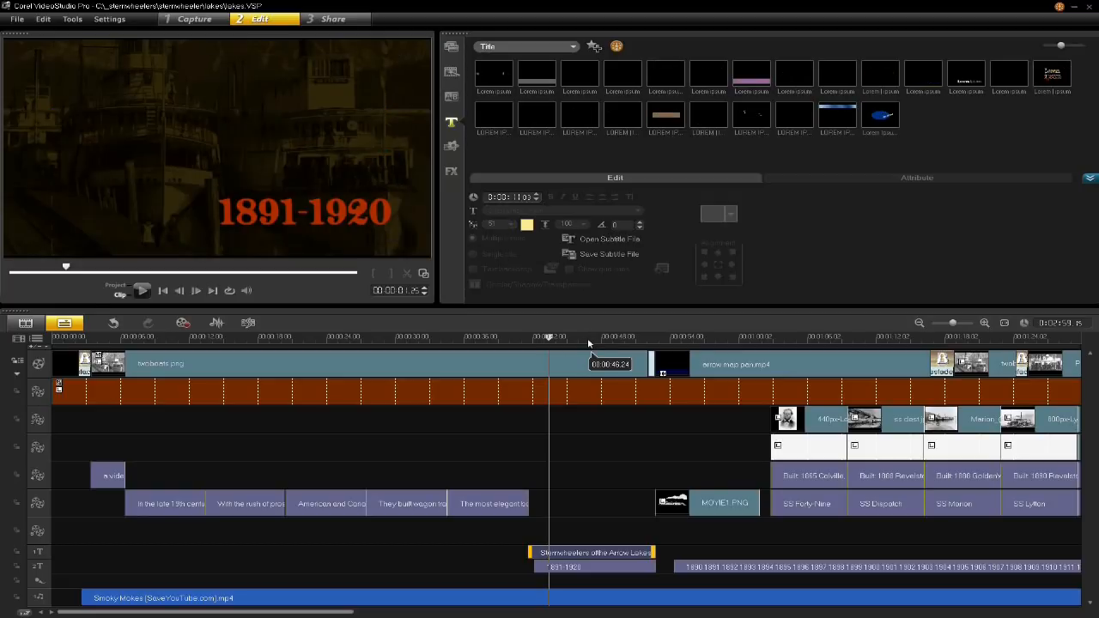
pyautogui.moveTo(590, 338)
pyautogui.mouseDown()
pyautogui.moveTo(562, 338)
pyautogui.moveTo(582, 338)
pyautogui.mouseUp()
pyautogui.click(604, 553)
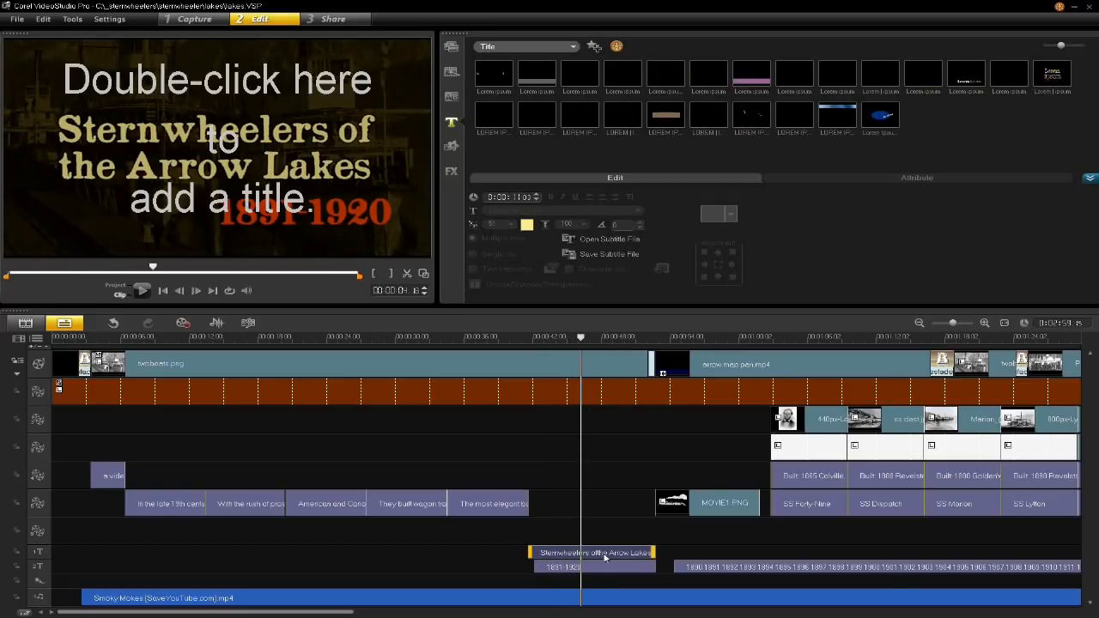
pyautogui.moveTo(260, 169); pyautogui.dragTo(264, 148)
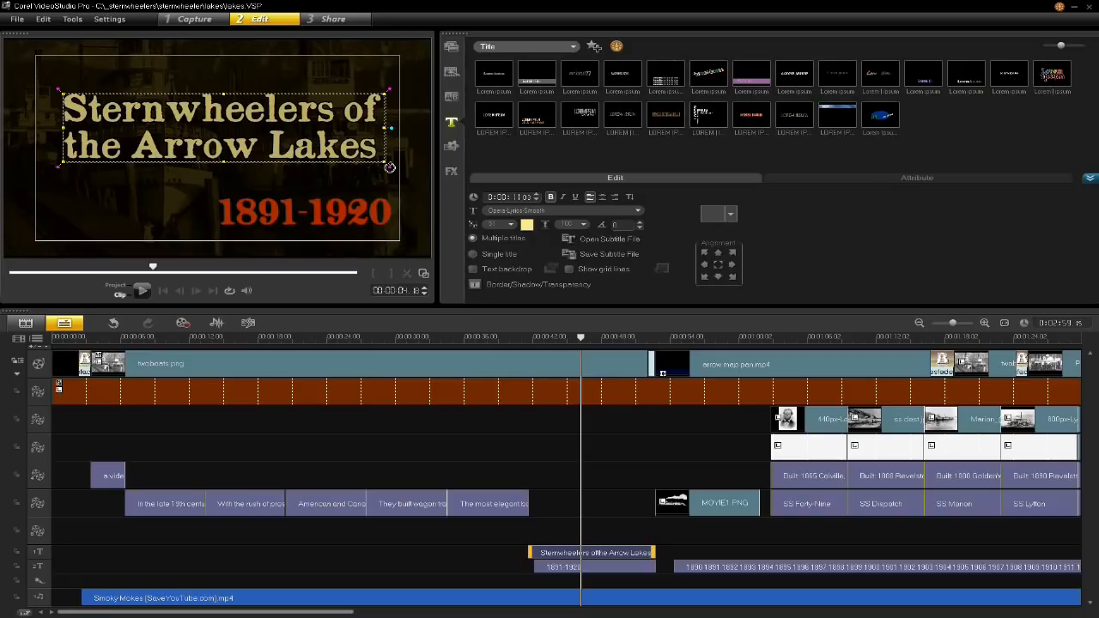
# - Try rotating the "Sternwheelers of the Arrow Lakes" title counterclockwise by about 7 degrees, and undo the rotation
pyautogui.moveTo(389, 167); pyautogui.dragTo(397, 150)
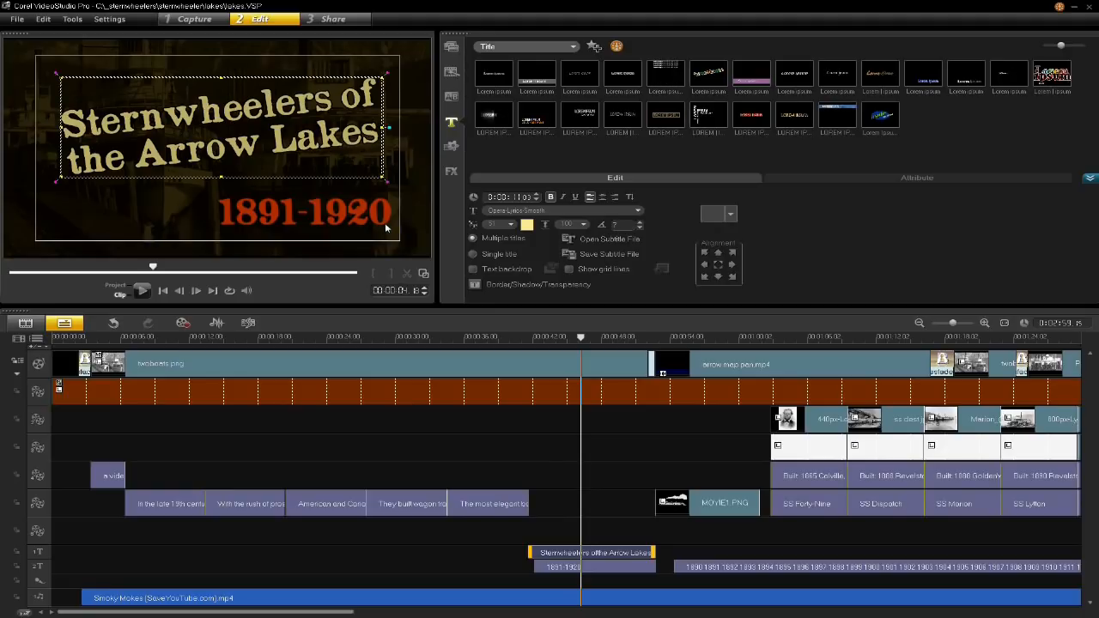
pyautogui.hotkey('ctrl', 'z')
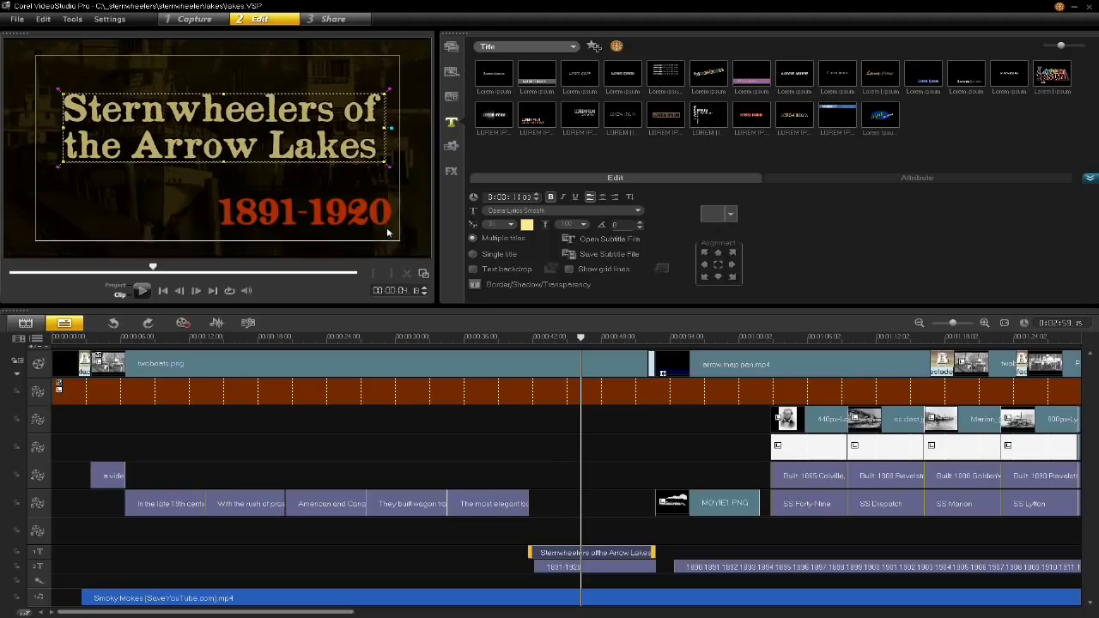
# - Start saving the titles as a subtitle file named subdates in the lakes folder
pyautogui.click(606, 338)
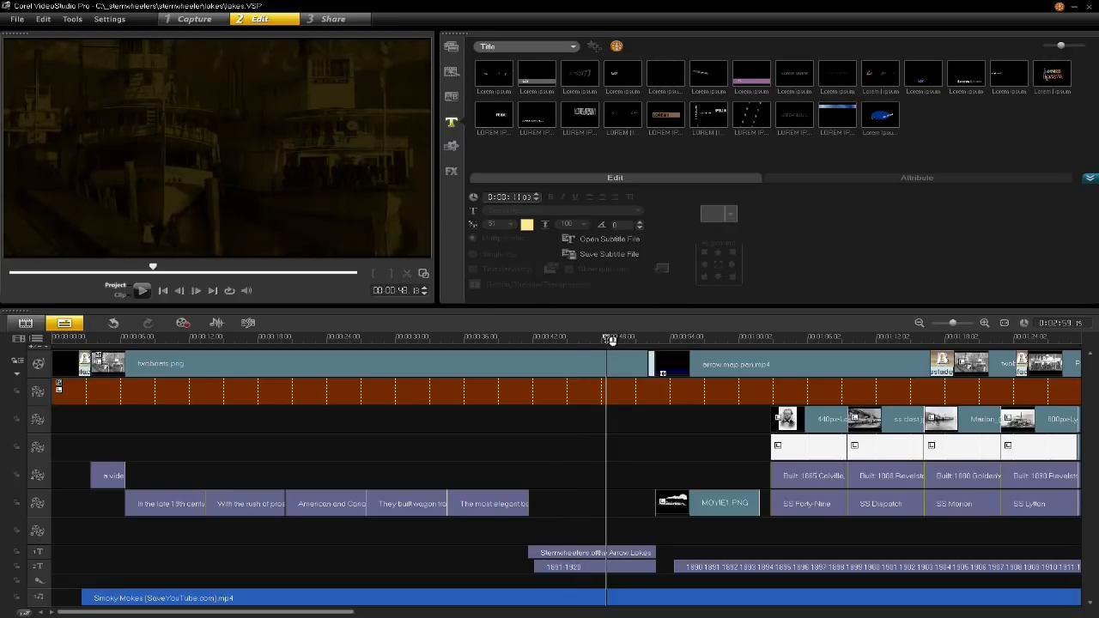
pyautogui.moveTo(606, 337); pyautogui.dragTo(726, 341)
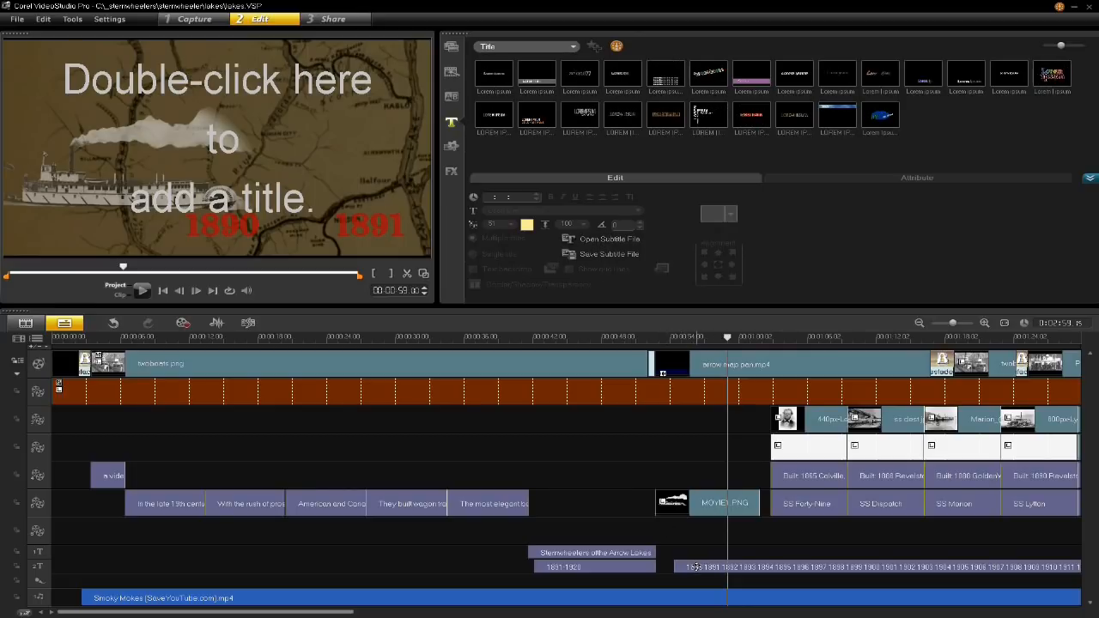
pyautogui.click(621, 256)
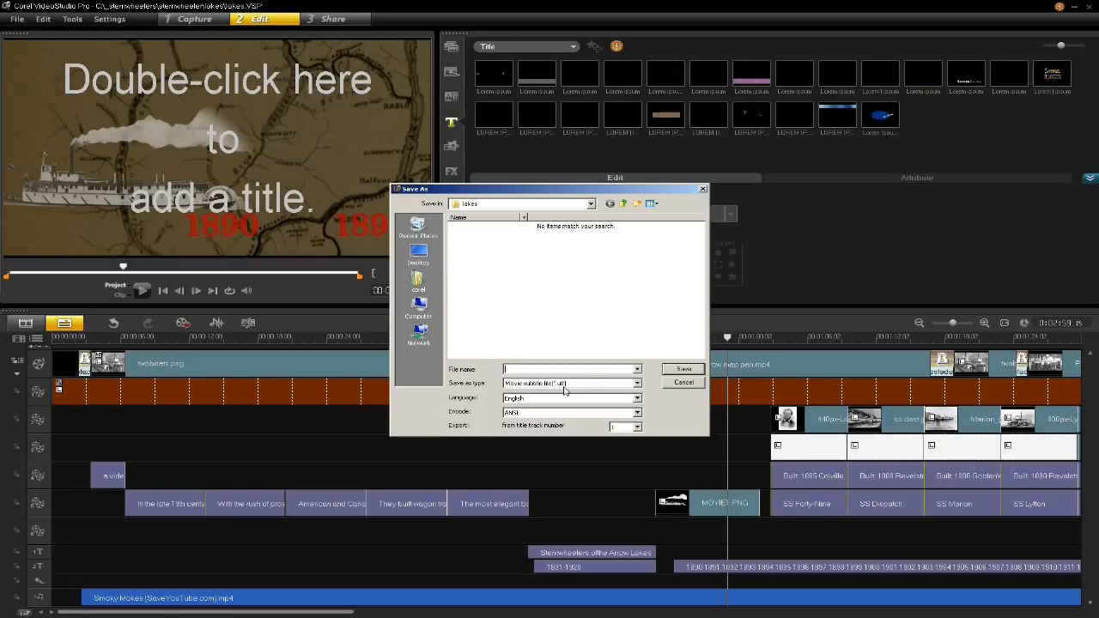
pyautogui.write('subdates')
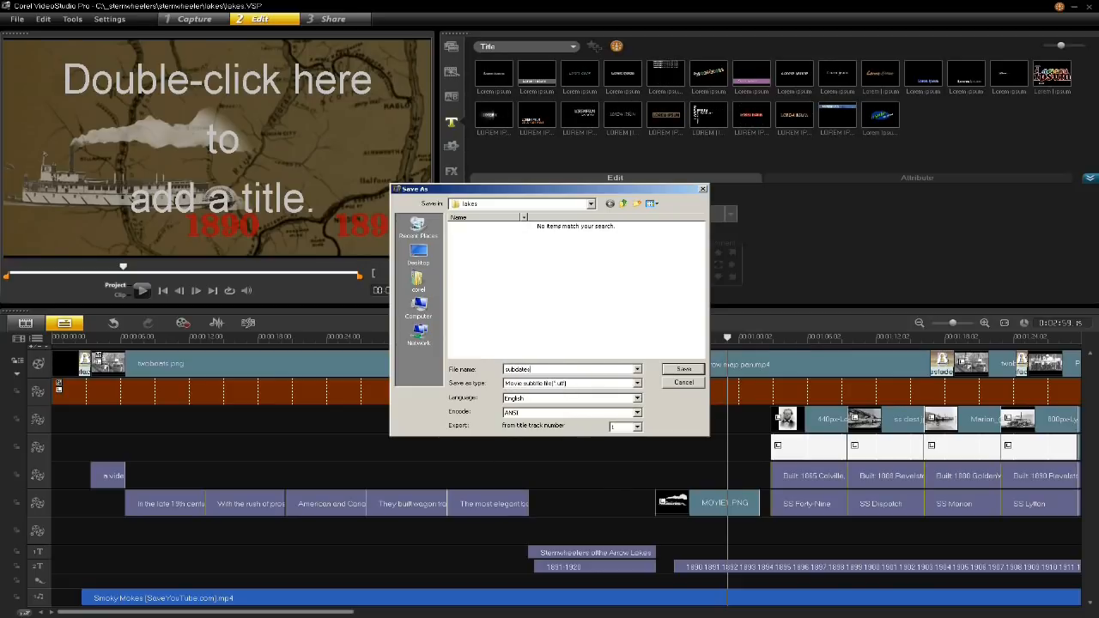
pyautogui.click(542, 207)
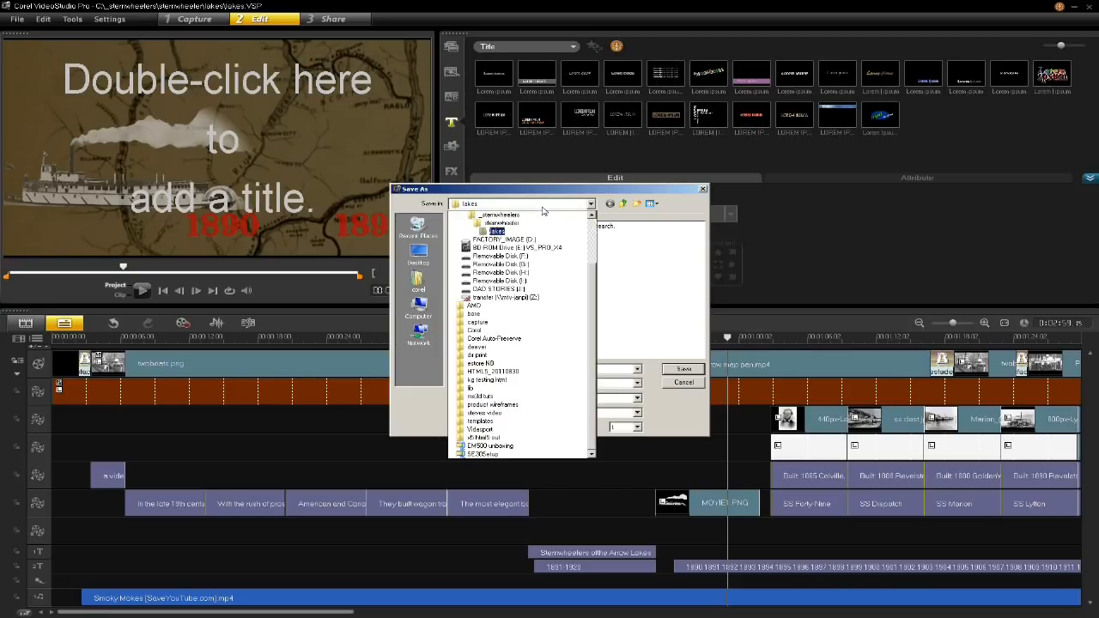
pyautogui.scroll(3, 541, 240)
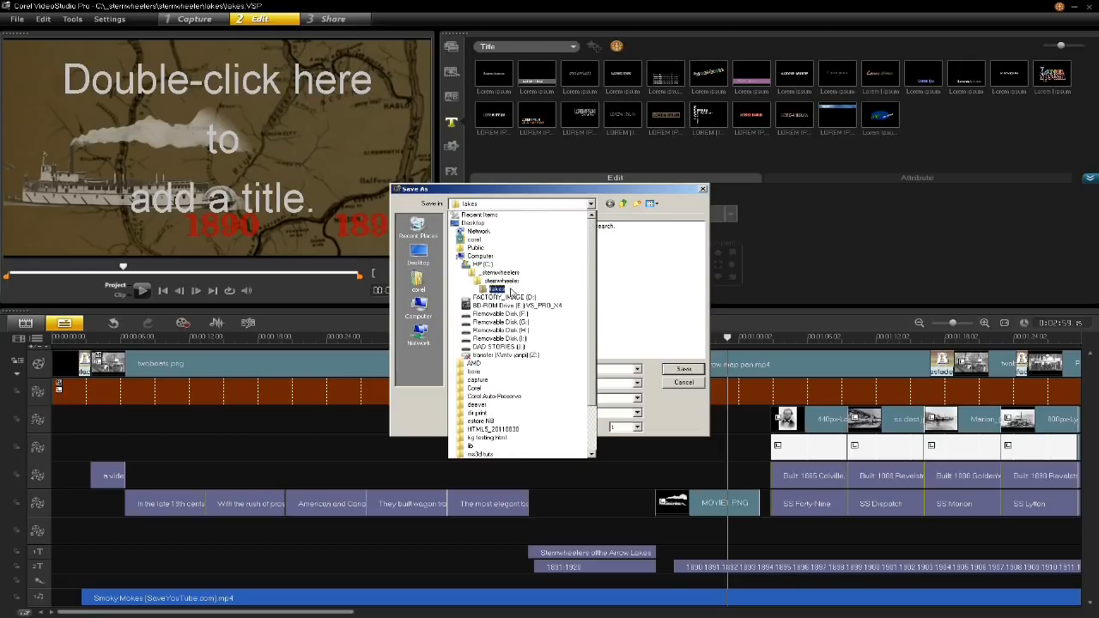
pyautogui.click(511, 291)
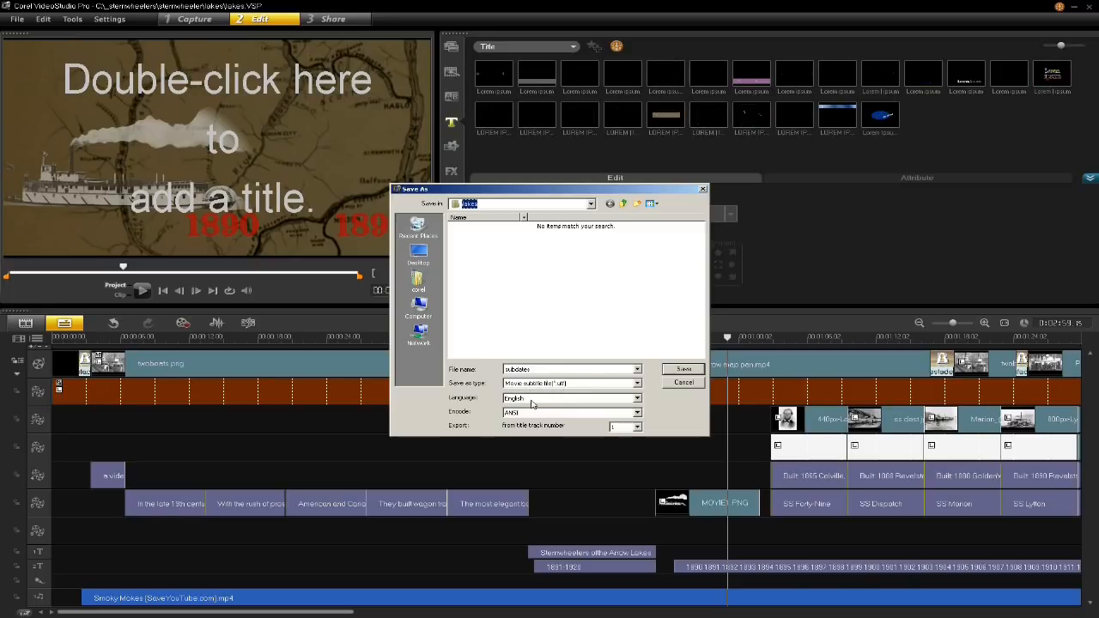
# - Keep English as the subtitle language, choose title track 2 for the export, and save the subtitle file
pyautogui.click(532, 400)
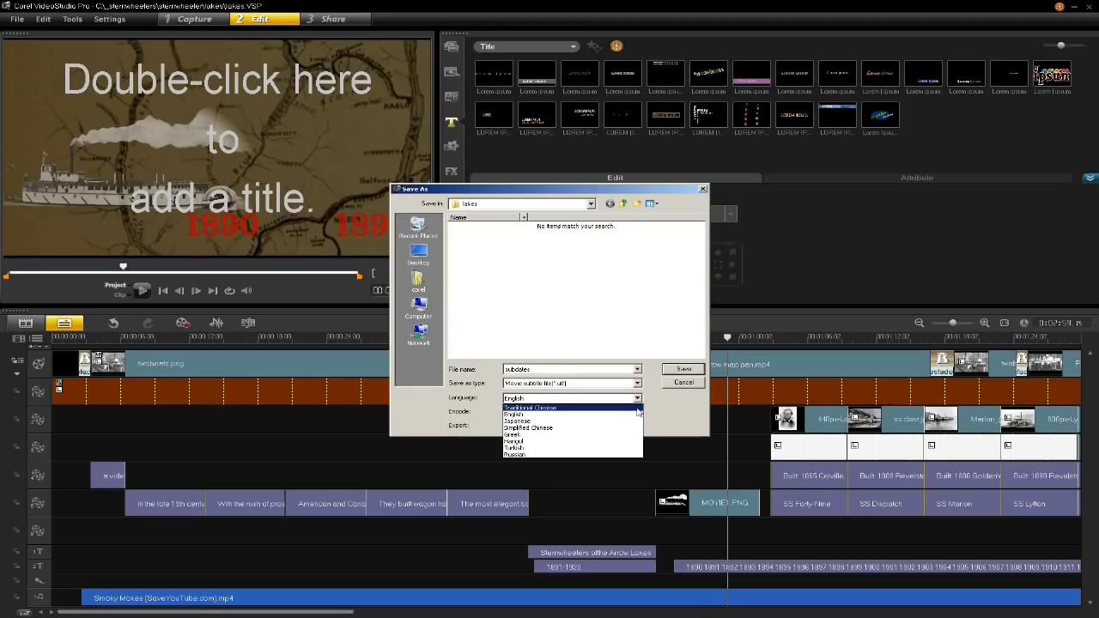
pyautogui.click(675, 421)
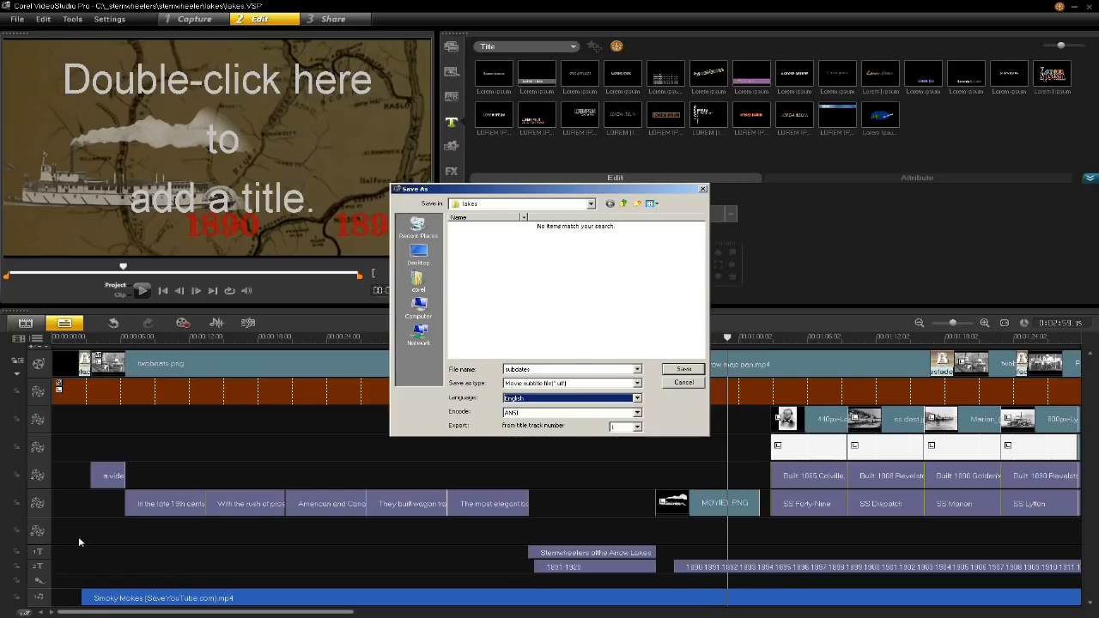
pyautogui.click(637, 427)
pyautogui.click(620, 443)
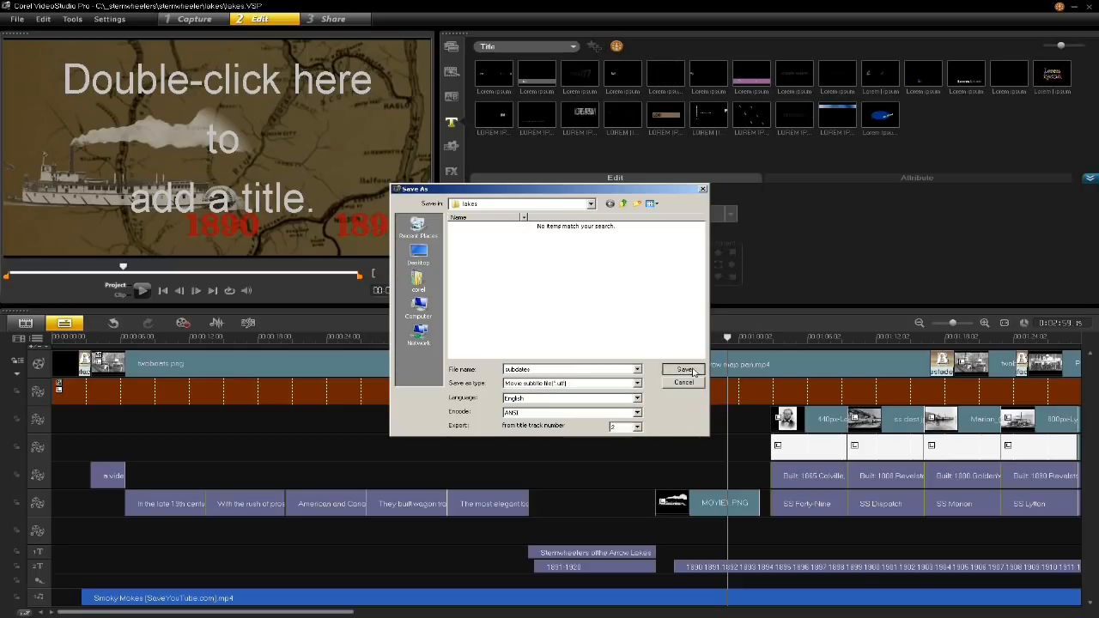
pyautogui.click(685, 369)
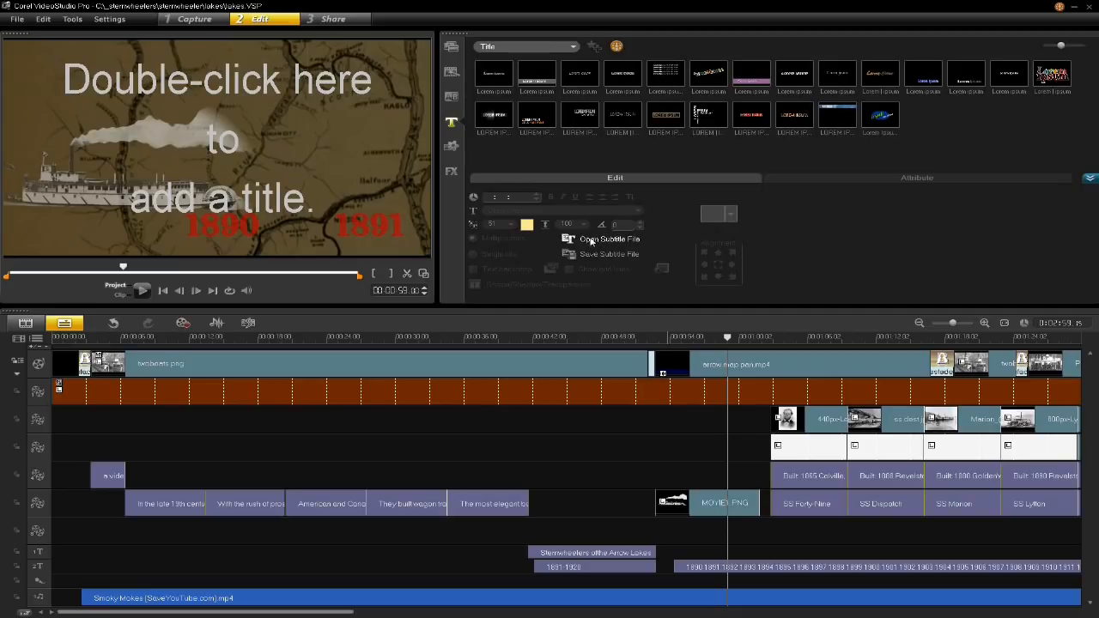
# - Review the language, font and title track options for opening the subdates subtitle file, without importing it
pyautogui.click(590, 241)
pyautogui.click(485, 218)
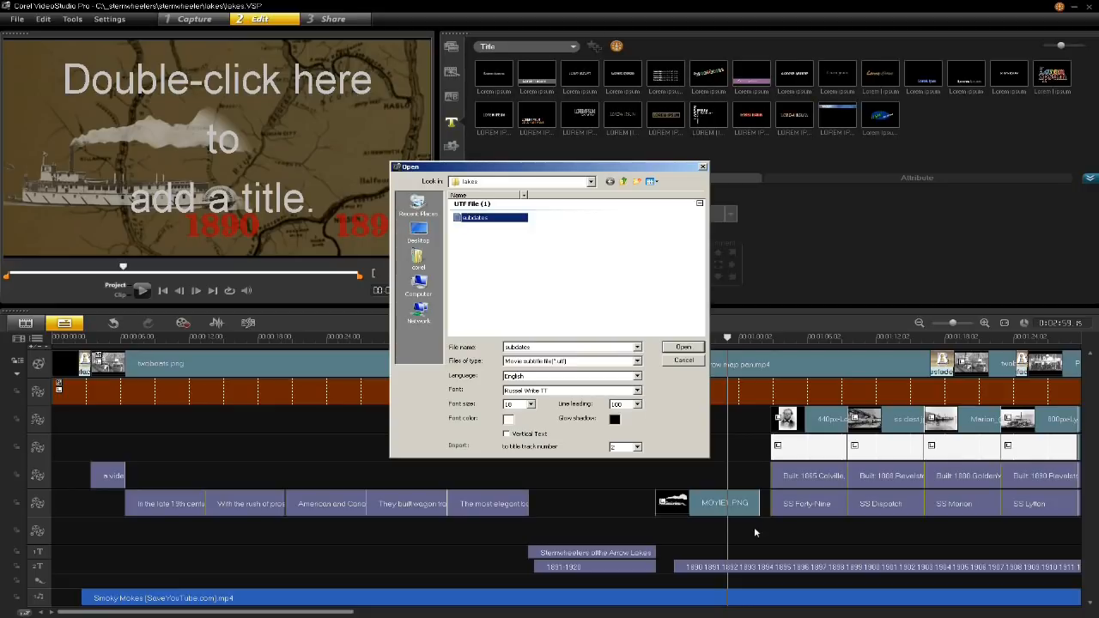
pyautogui.click(637, 391)
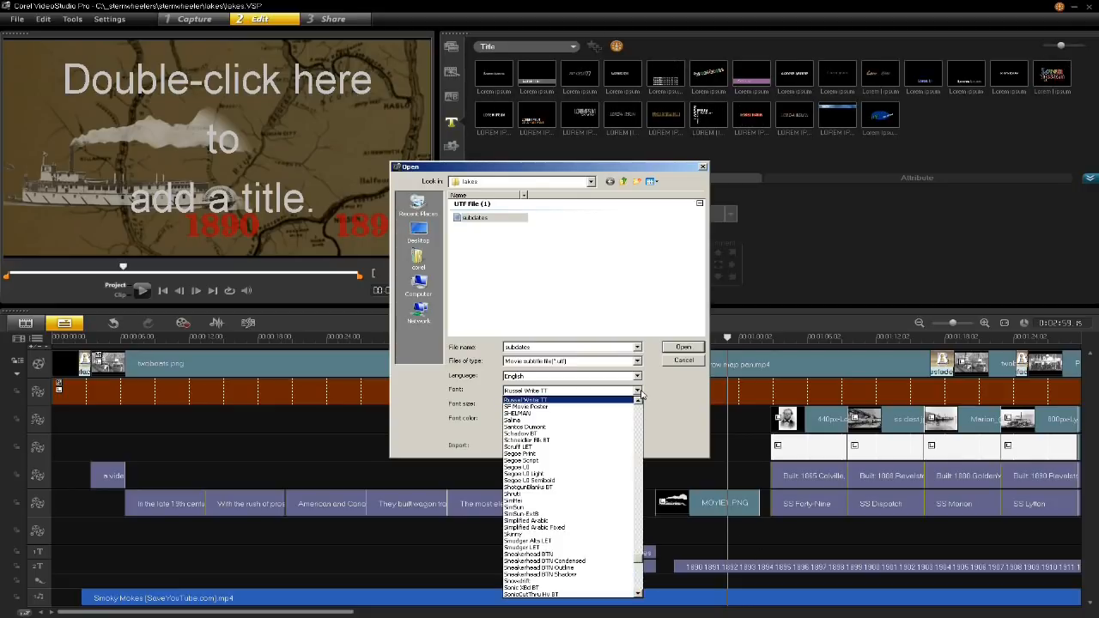
pyautogui.click(673, 396)
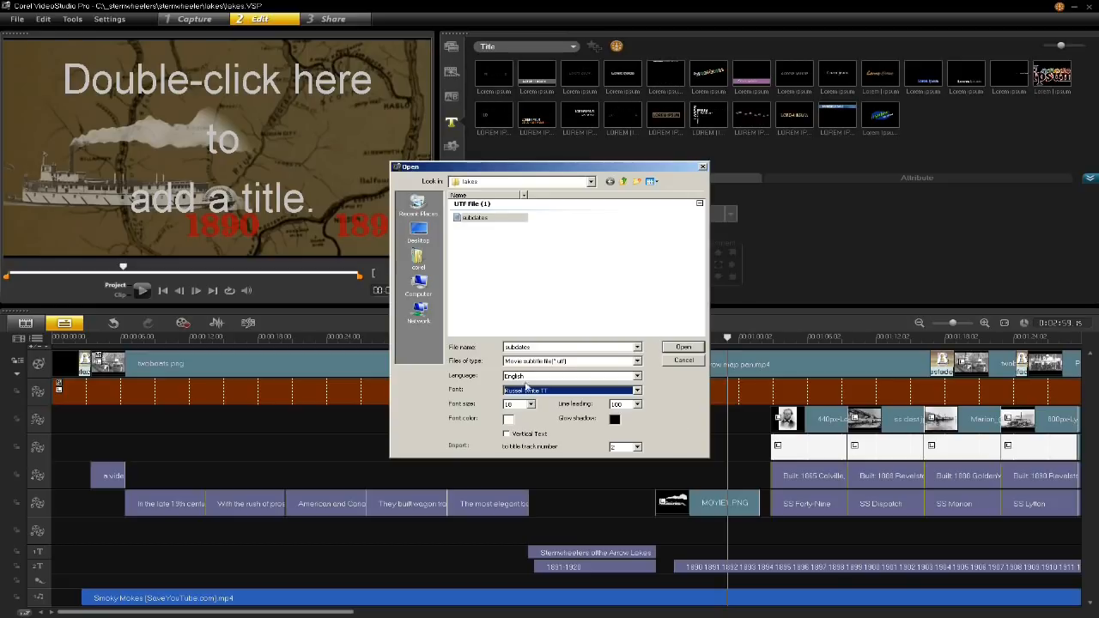
pyautogui.click(696, 361)
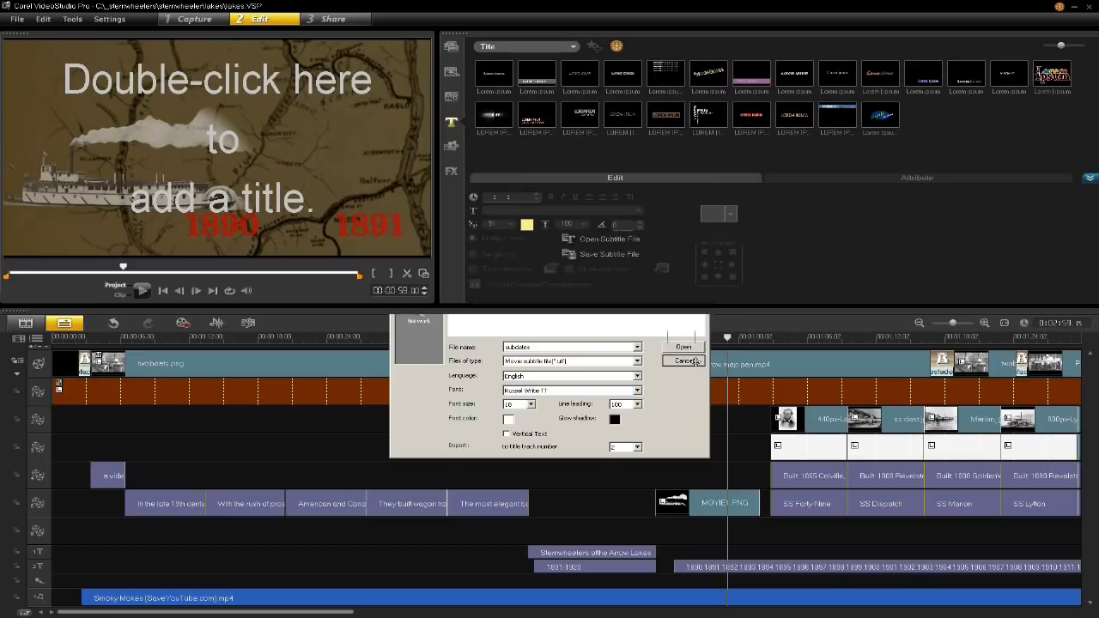
# - Open the scrolling years title on title track 2 and review its text settings and animation attributes
pyautogui.click(694, 567)
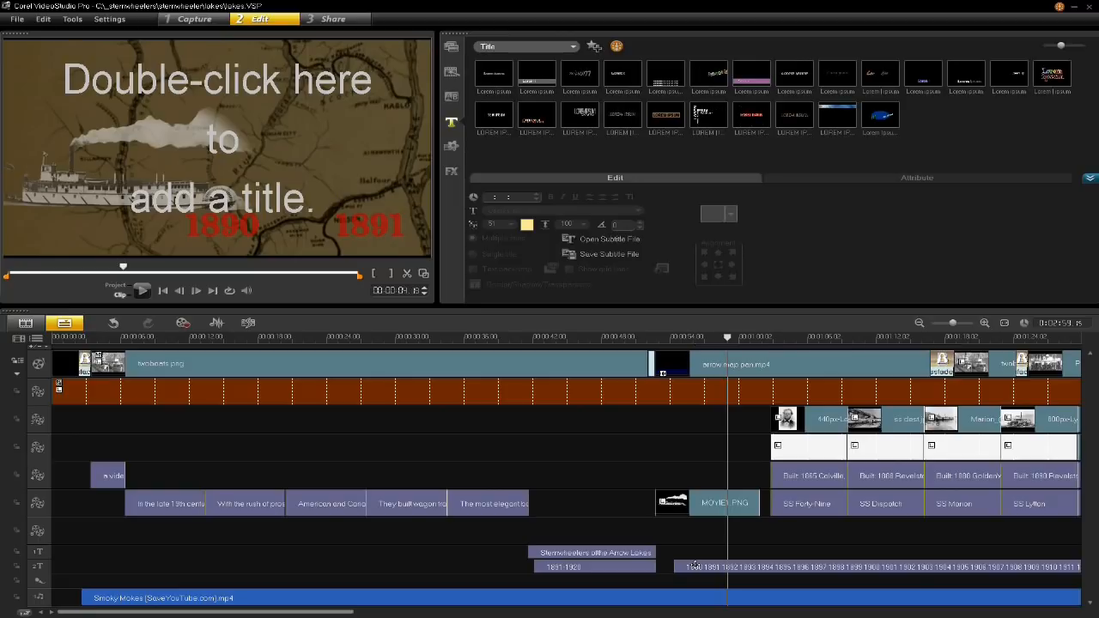
pyautogui.click(694, 567)
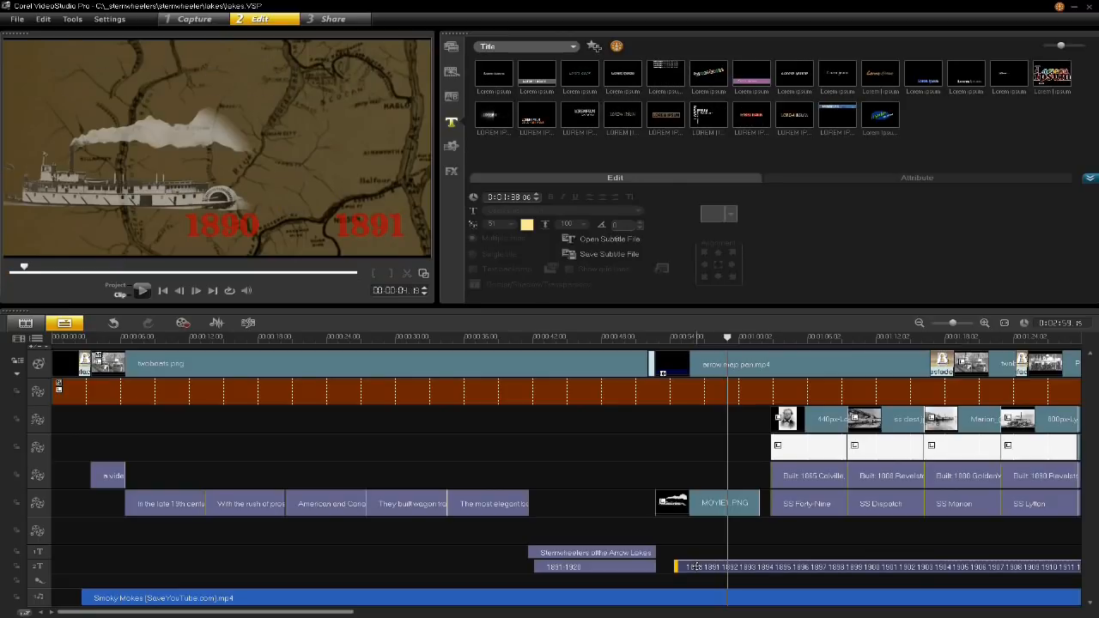
pyautogui.doubleClick(694, 567)
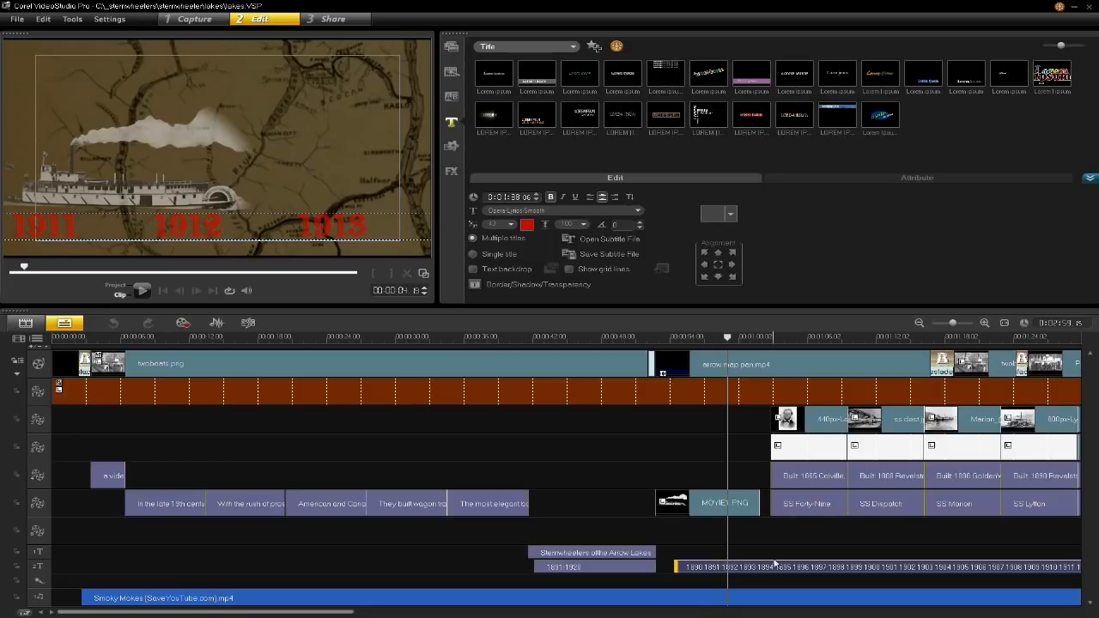
pyautogui.click(797, 177)
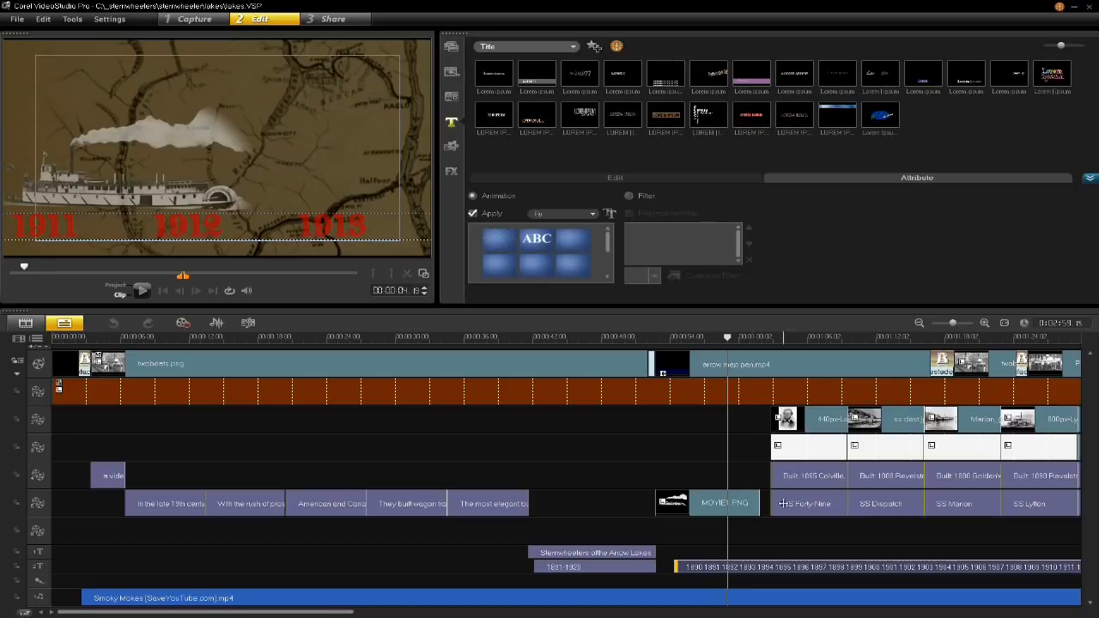
# - Play the project from 00:00:54 to watch the steamboat and red years move across the map
pyautogui.click(673, 338)
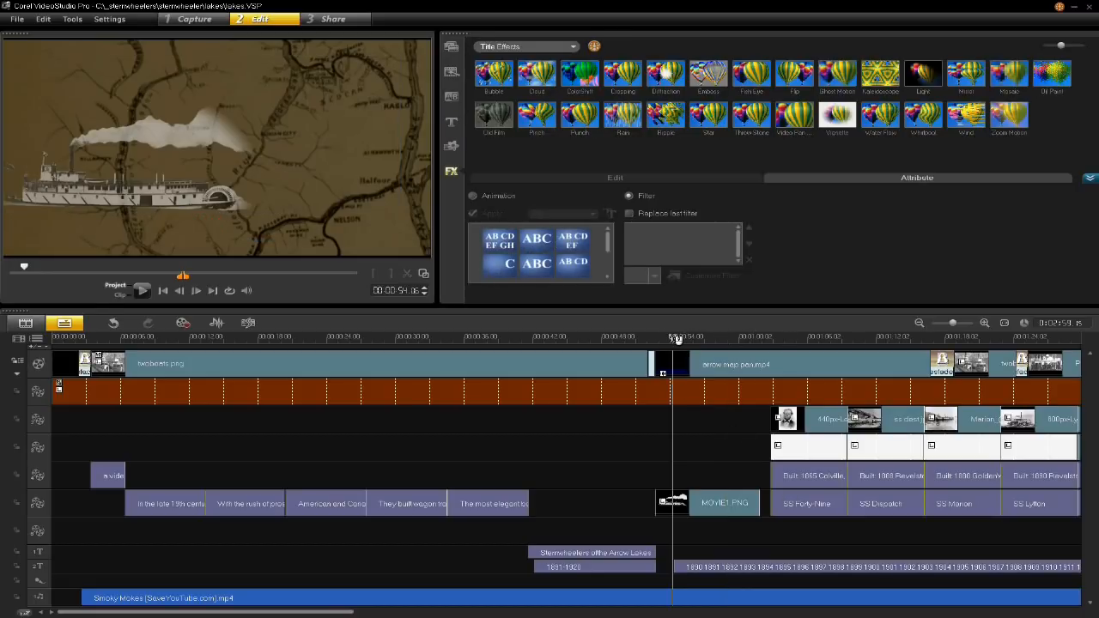
pyautogui.press('space')
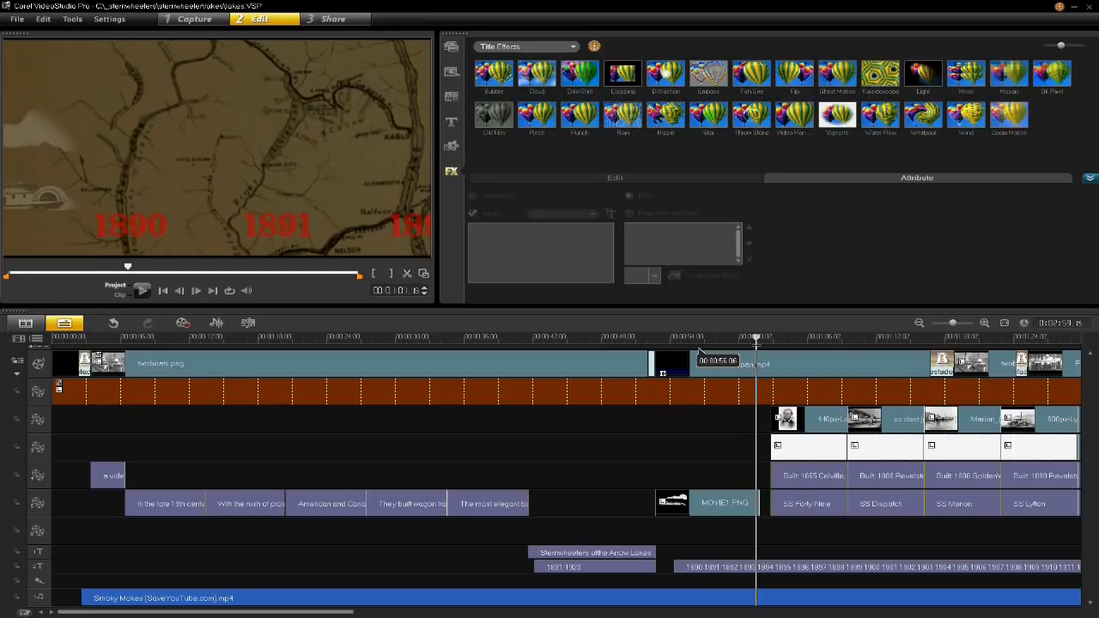
pyautogui.moveTo(766, 347); pyautogui.dragTo(705, 355)
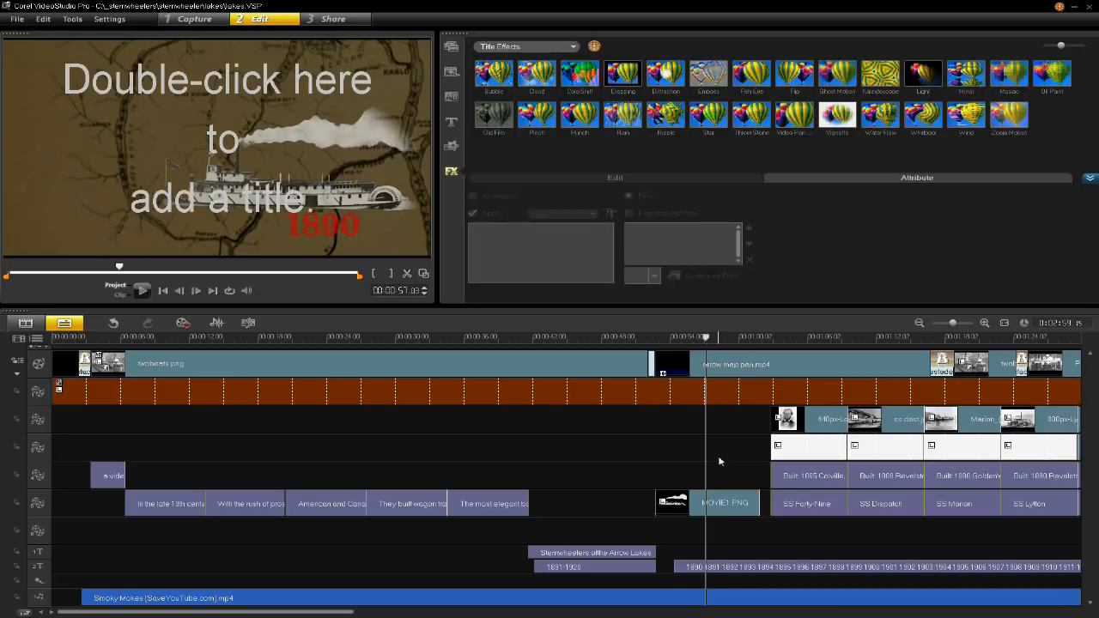
# - Make the MOVIE1.PNG steamboat overlay exit to the left with no pause, and play the clip to check its motion
pyautogui.click(722, 504)
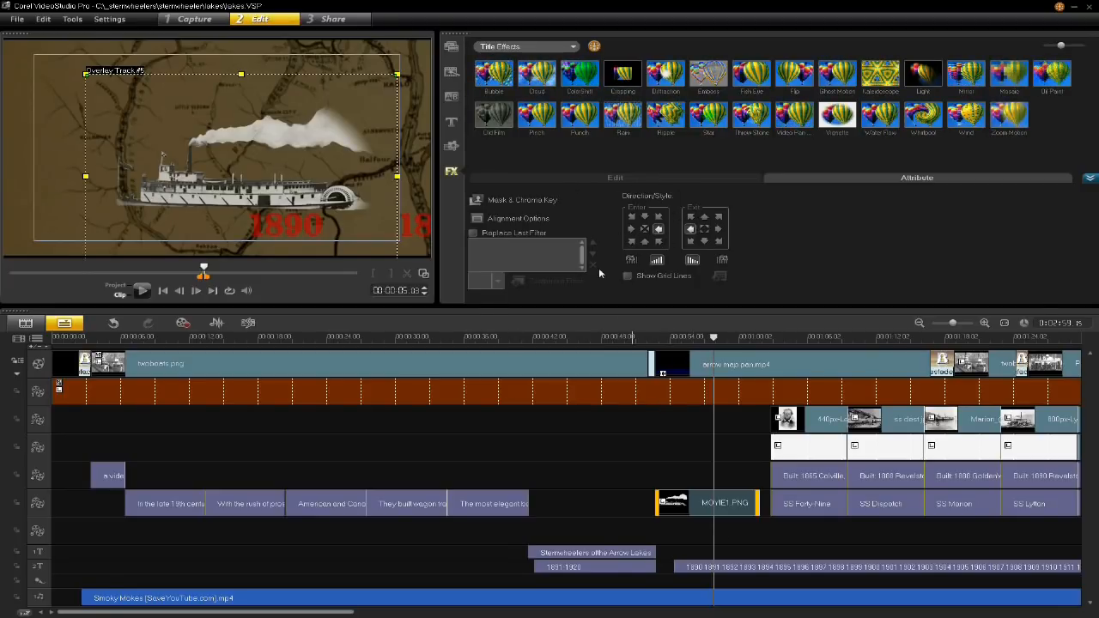
pyautogui.click(692, 230)
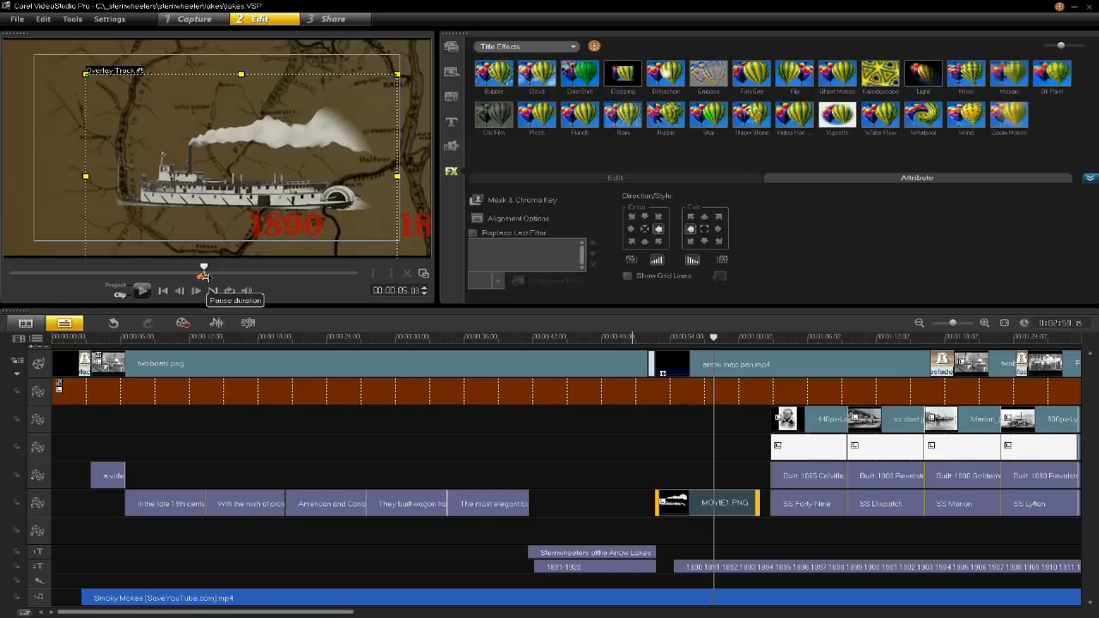
pyautogui.moveTo(206, 276); pyautogui.dragTo(172, 275)
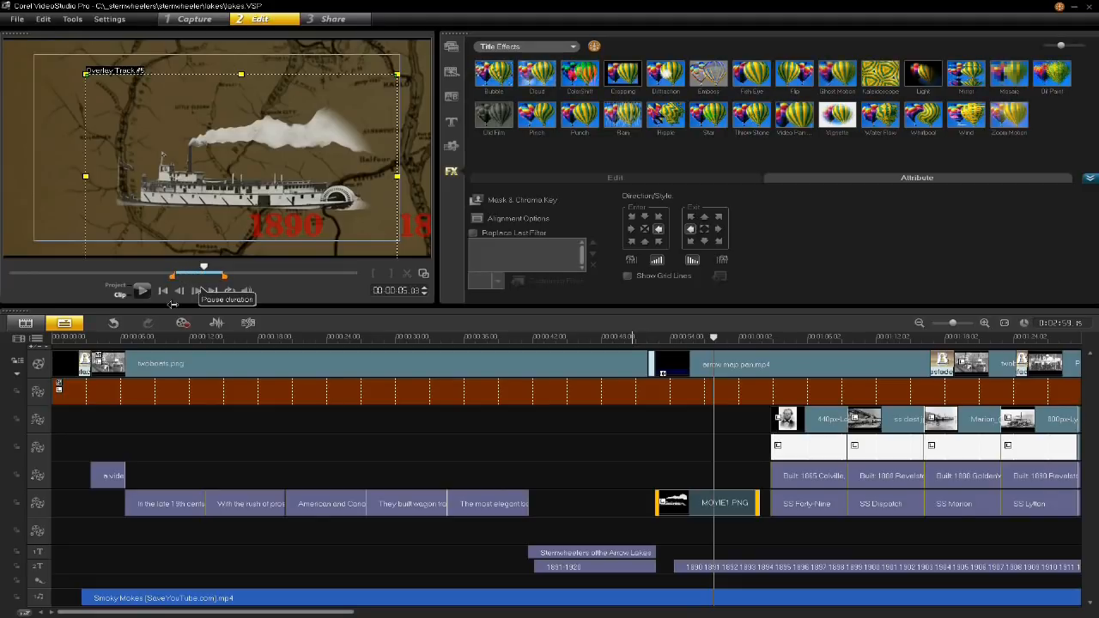
pyautogui.moveTo(222, 276); pyautogui.dragTo(210, 278)
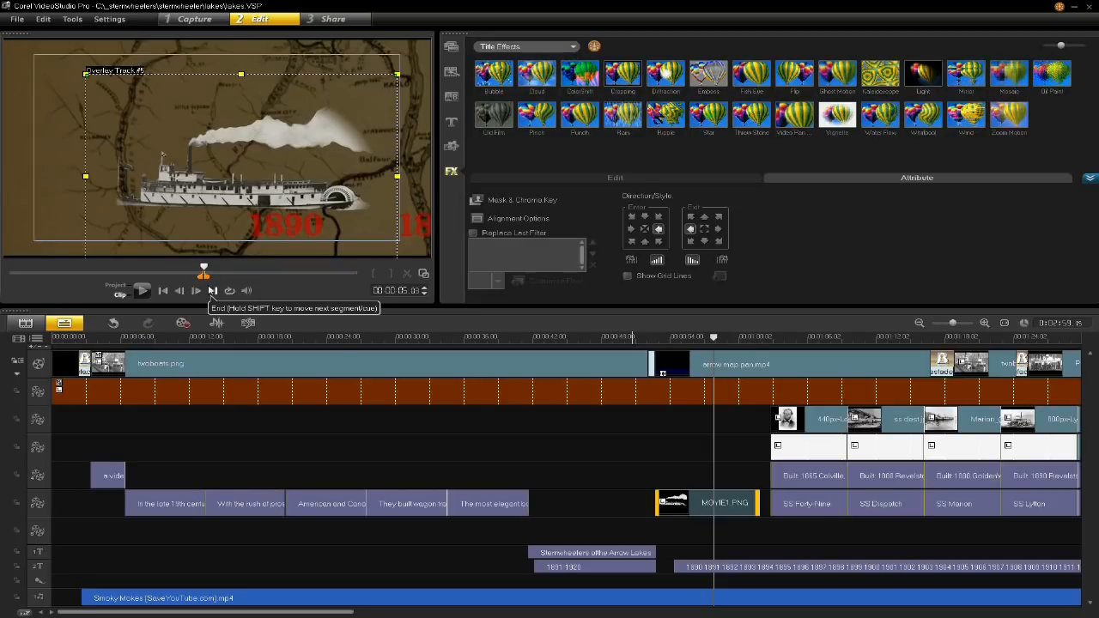
pyautogui.click(142, 292)
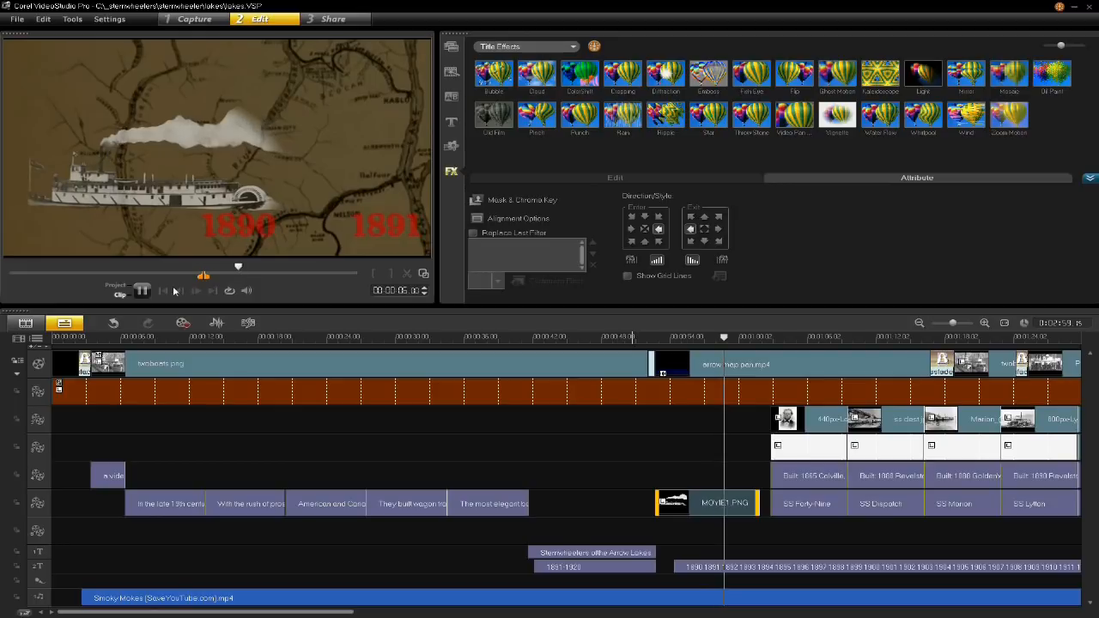
pyautogui.press('space')
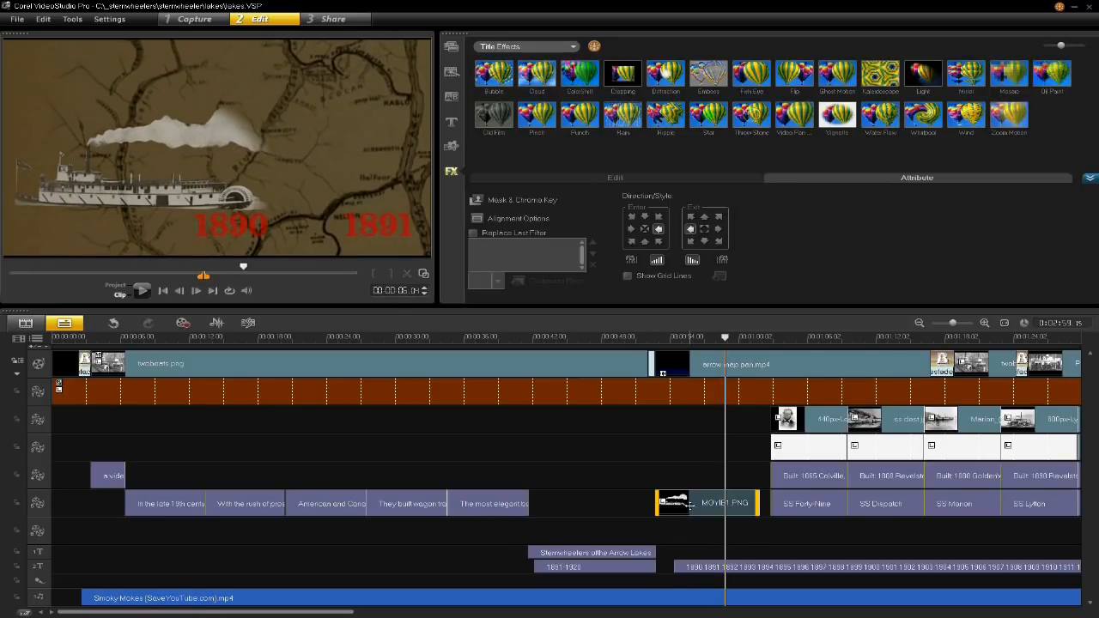
# - Enlarge the MOVIE1.PNG steamboat overlay slightly and place its hull over the red 1890 date
pyautogui.click(693, 502)
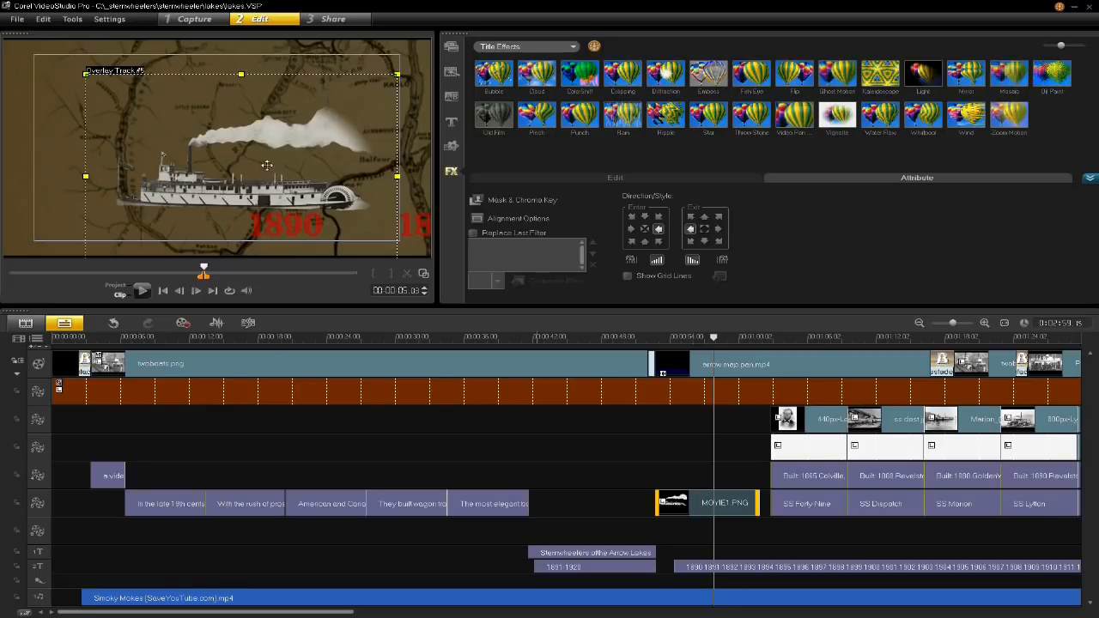
pyautogui.moveTo(257, 199); pyautogui.dragTo(256, 181)
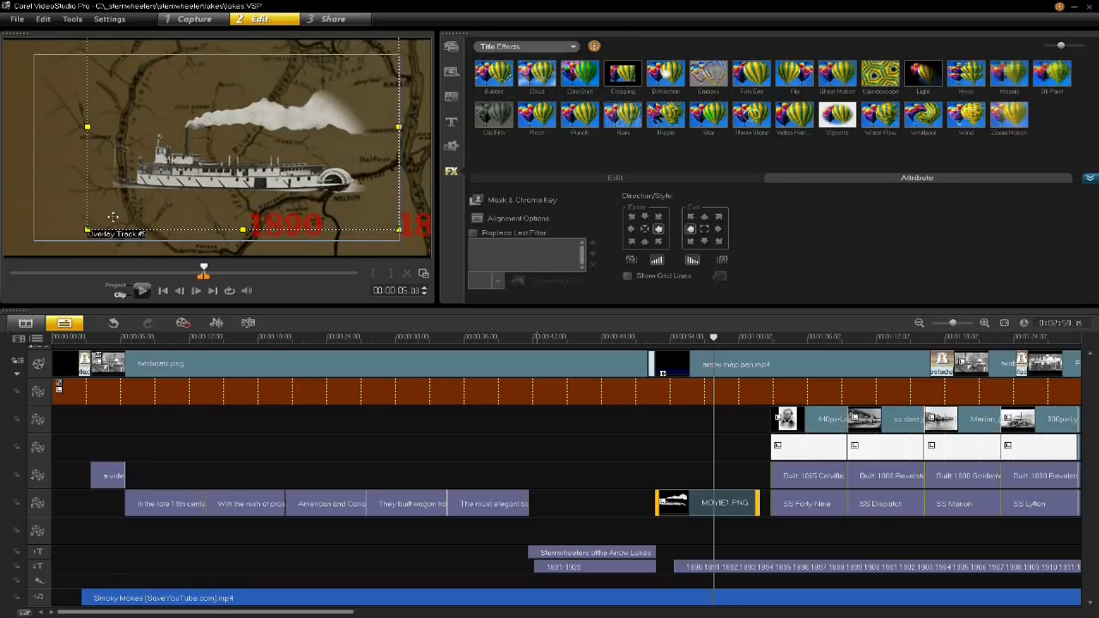
pyautogui.moveTo(87, 230); pyautogui.dragTo(48, 254)
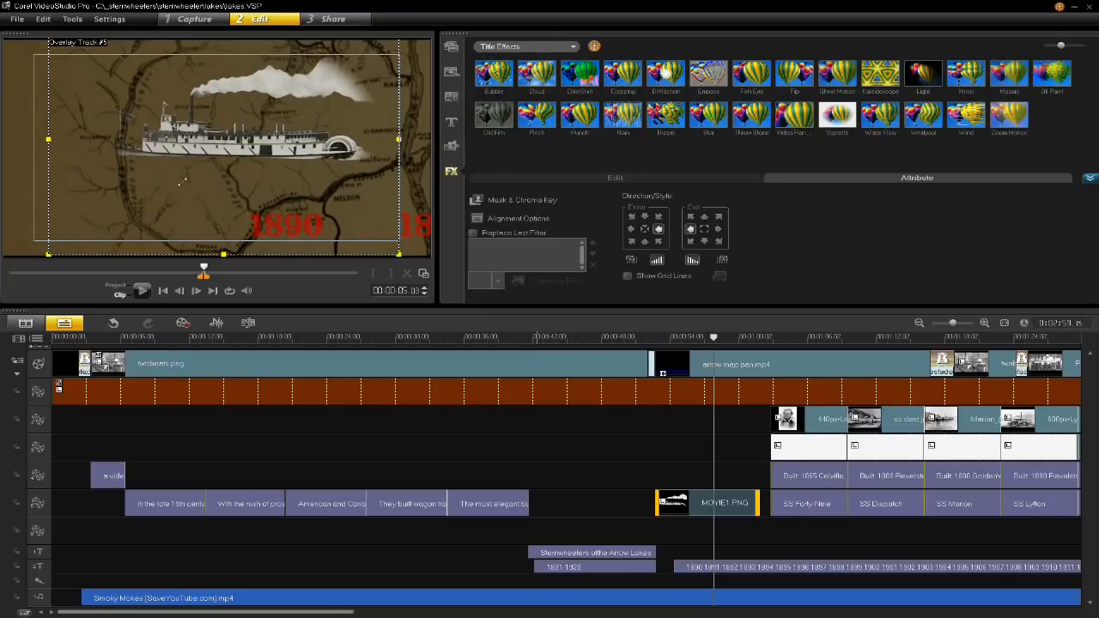
pyautogui.moveTo(193, 160); pyautogui.dragTo(207, 188)
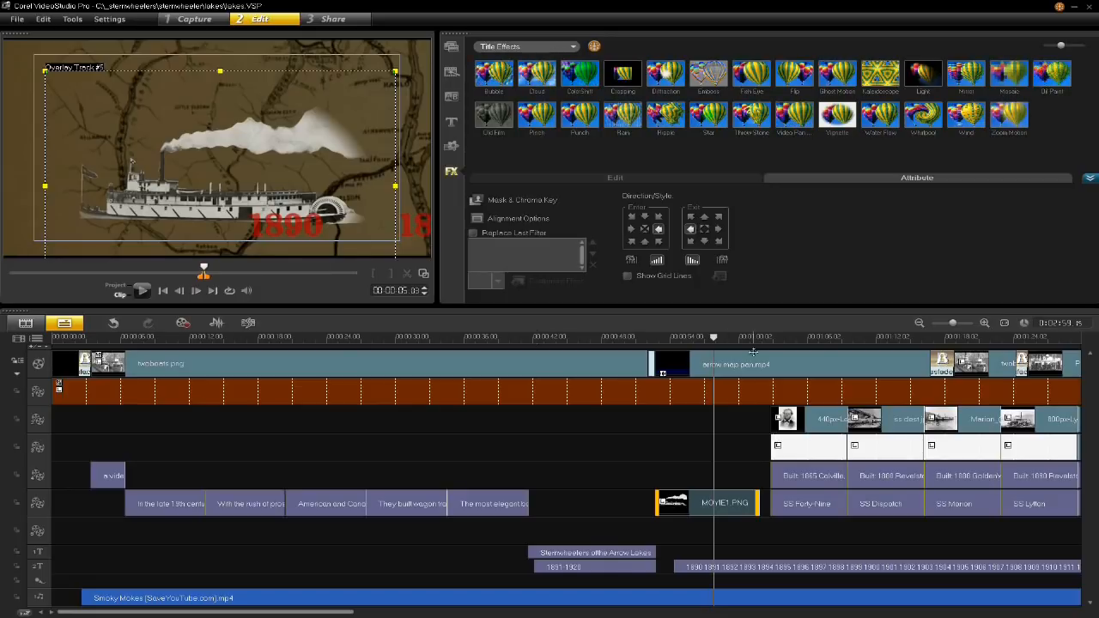
# - Preview the enlarged steamboat moving across the map, and view the arrow map pan.mp4 clip on its own
pyautogui.click(667, 337)
pyautogui.moveTo(666, 338); pyautogui.dragTo(706, 339)
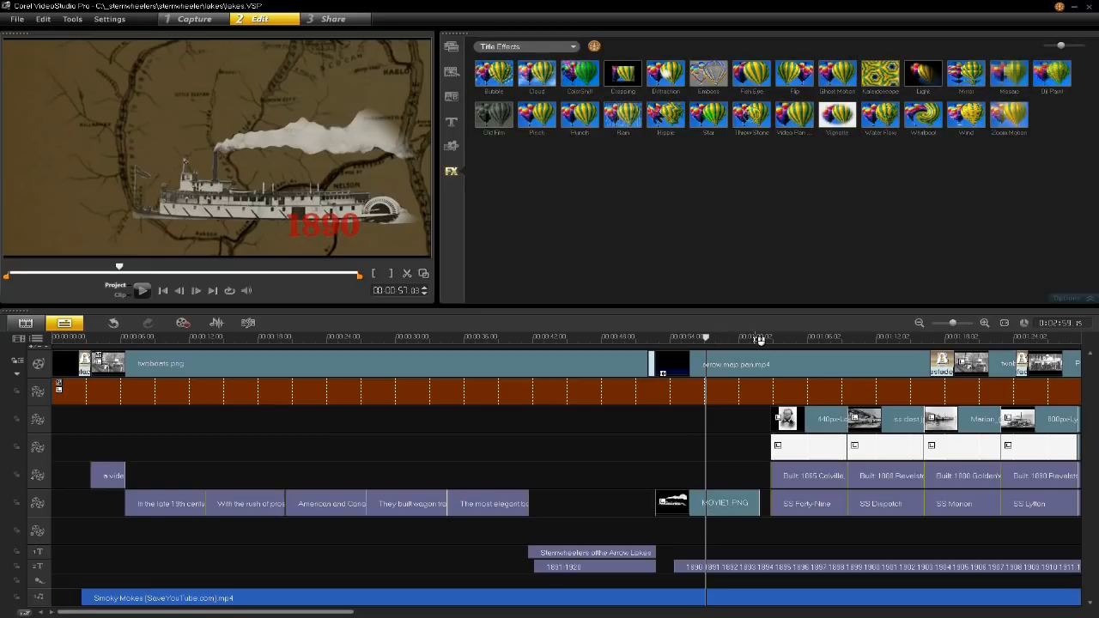
pyautogui.click(717, 337)
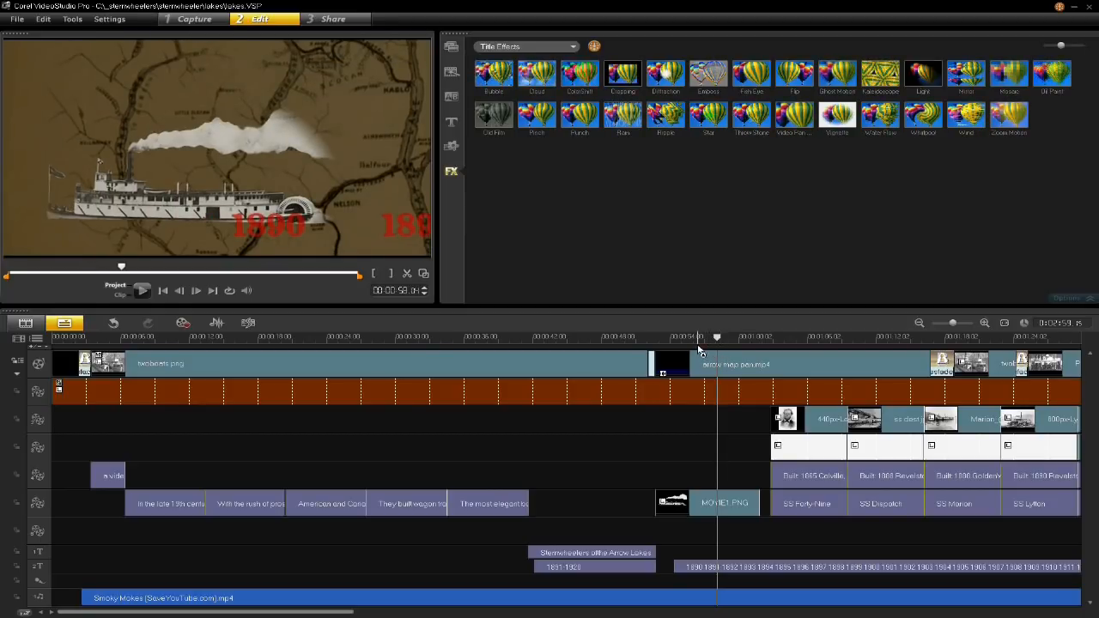
pyautogui.click(698, 365)
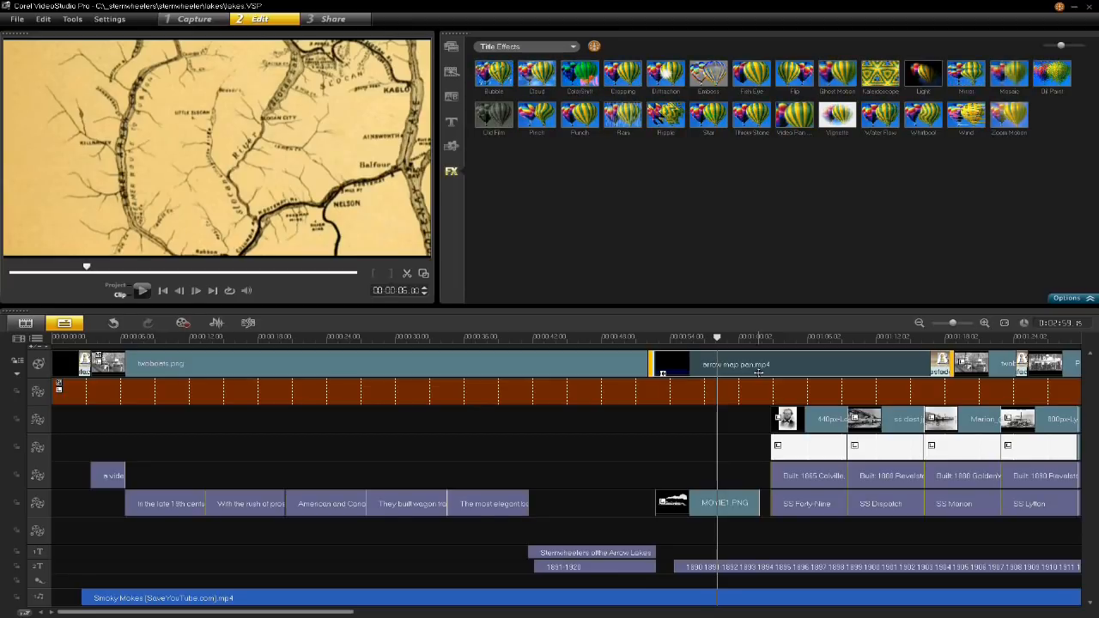
# - Scrub the project past the arrow map pan.mp4 clip, and play that clip on its own to examine its panning motion
pyautogui.click(660, 338)
pyautogui.moveTo(661, 339); pyautogui.dragTo(746, 342)
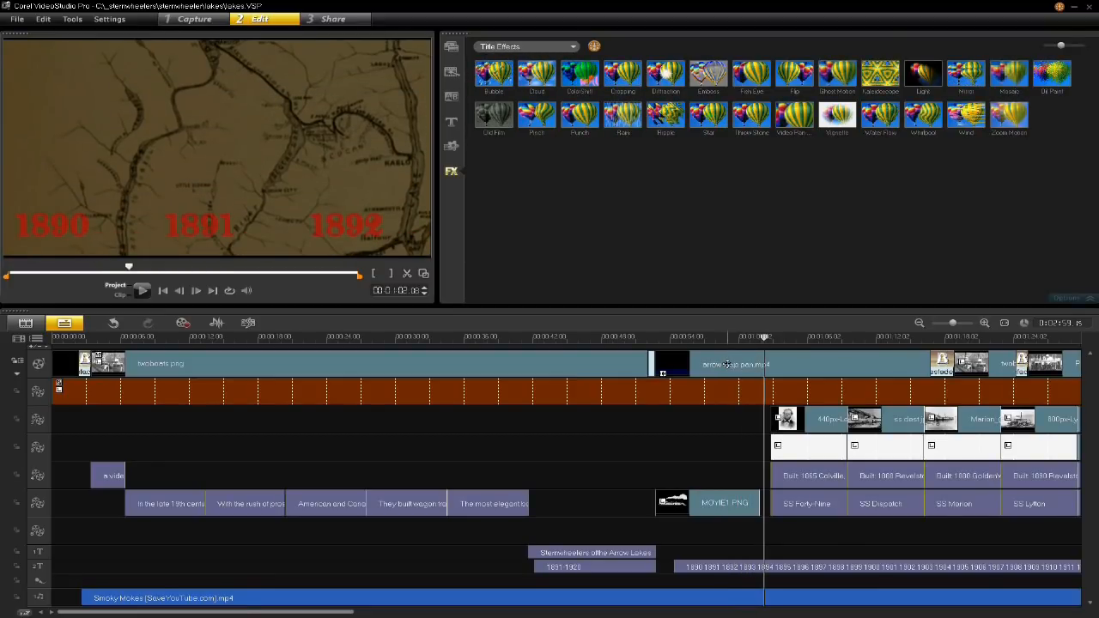
pyautogui.click(729, 364)
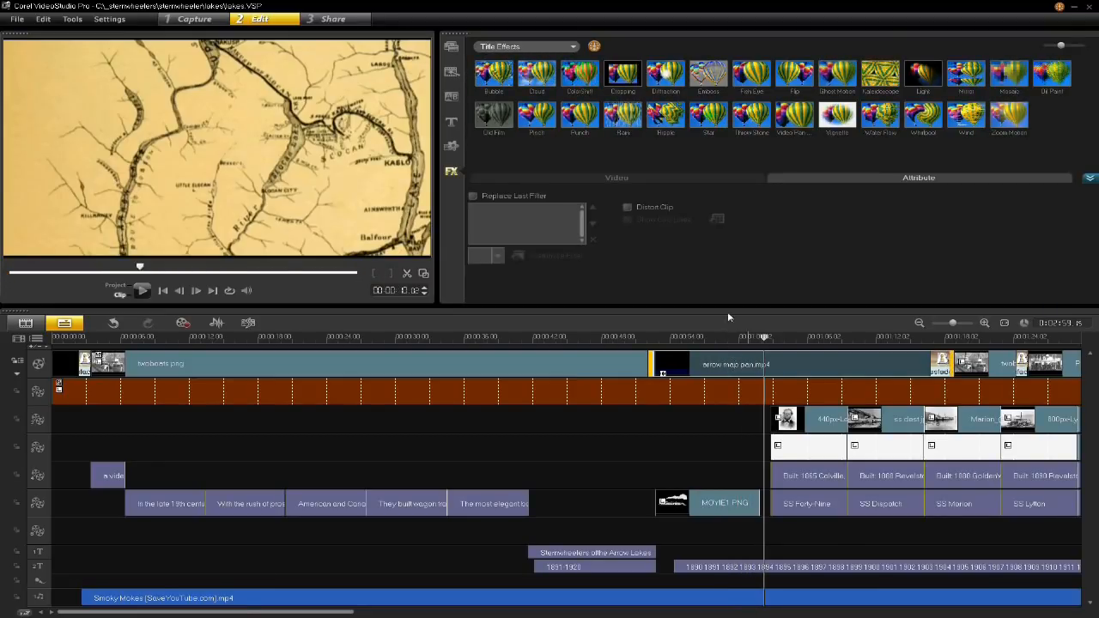
pyautogui.click(143, 291)
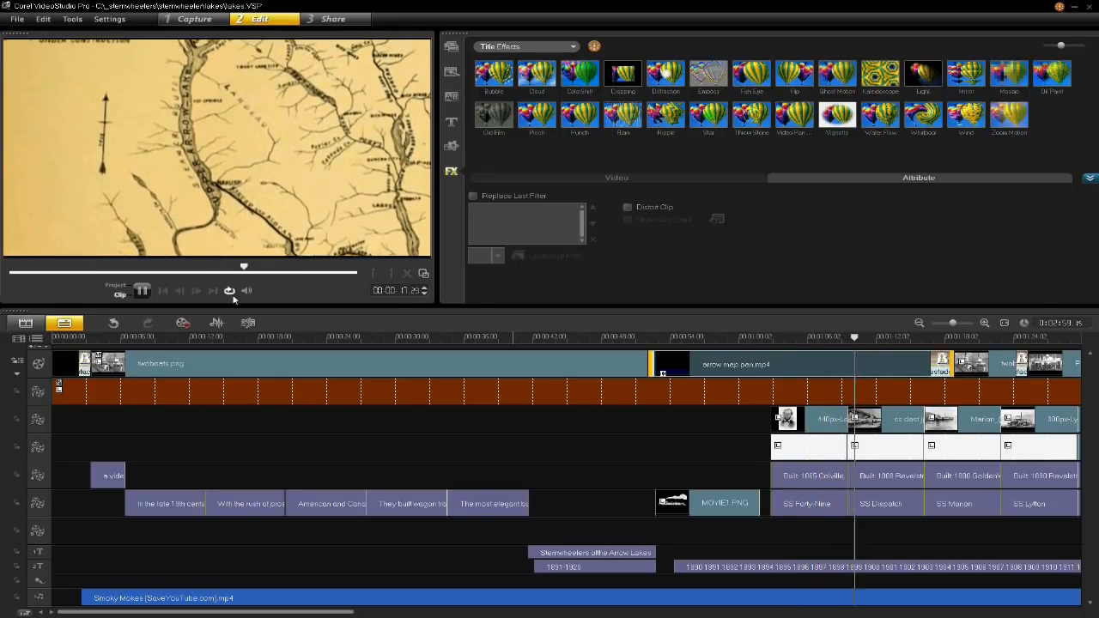
pyautogui.click(141, 290)
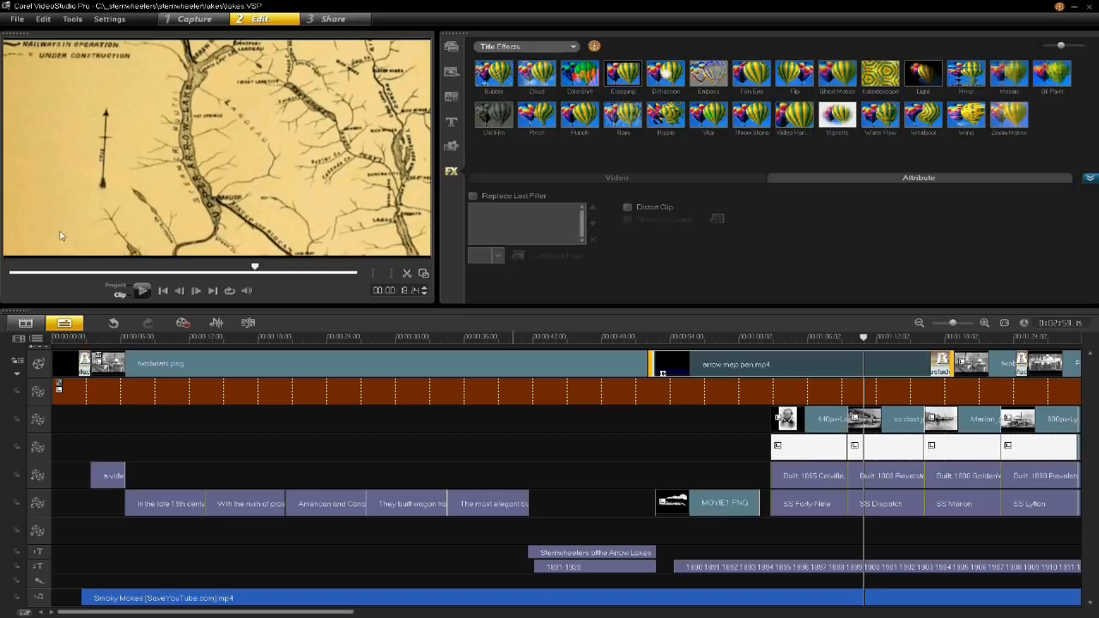
# - Open the mappan project from the mappan folder without saving the changes to lakes
pyautogui.click(16, 20)
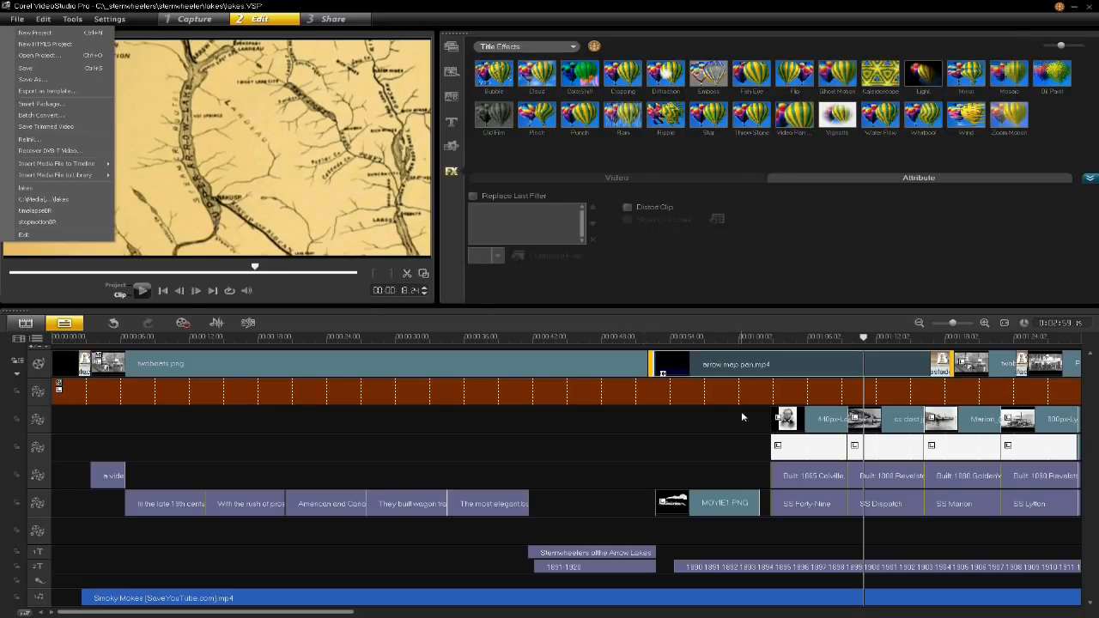
pyautogui.click(58, 59)
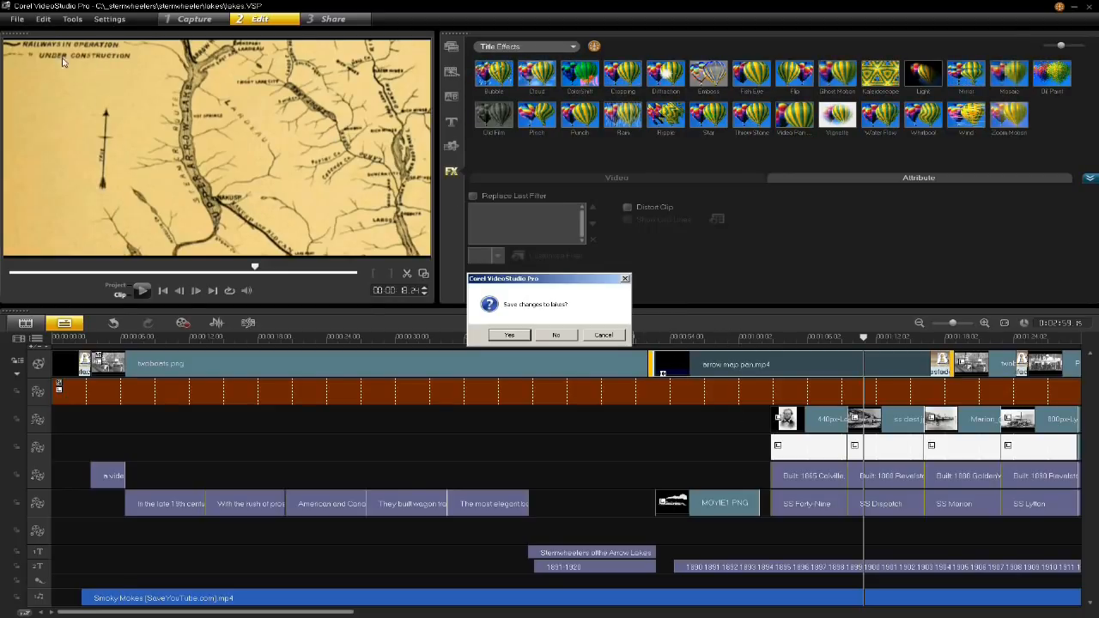
pyautogui.click(556, 335)
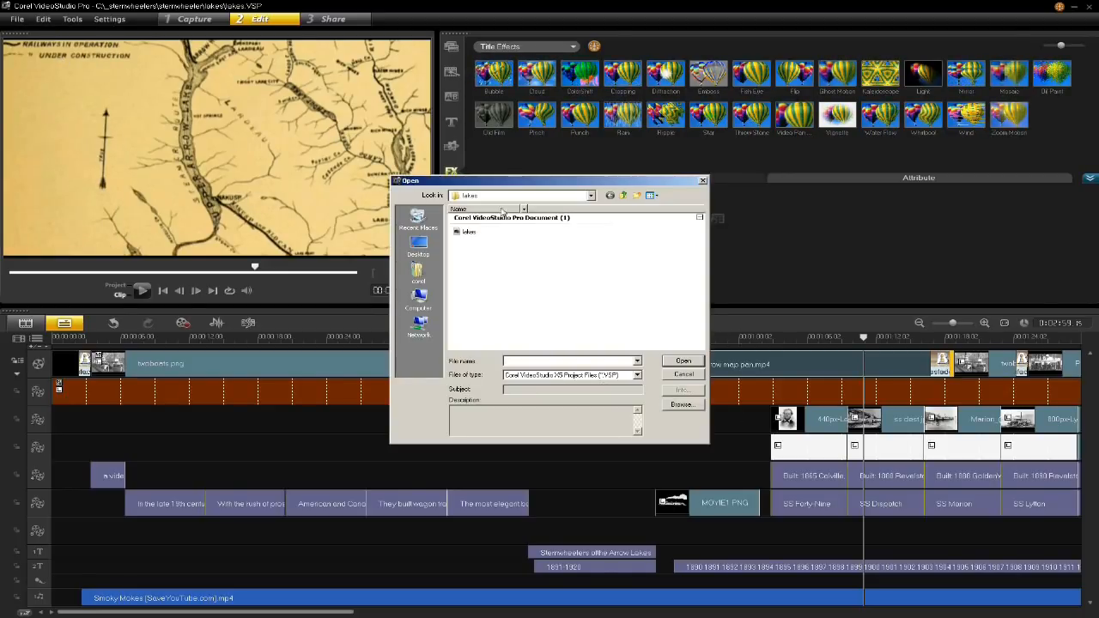
pyautogui.click(626, 196)
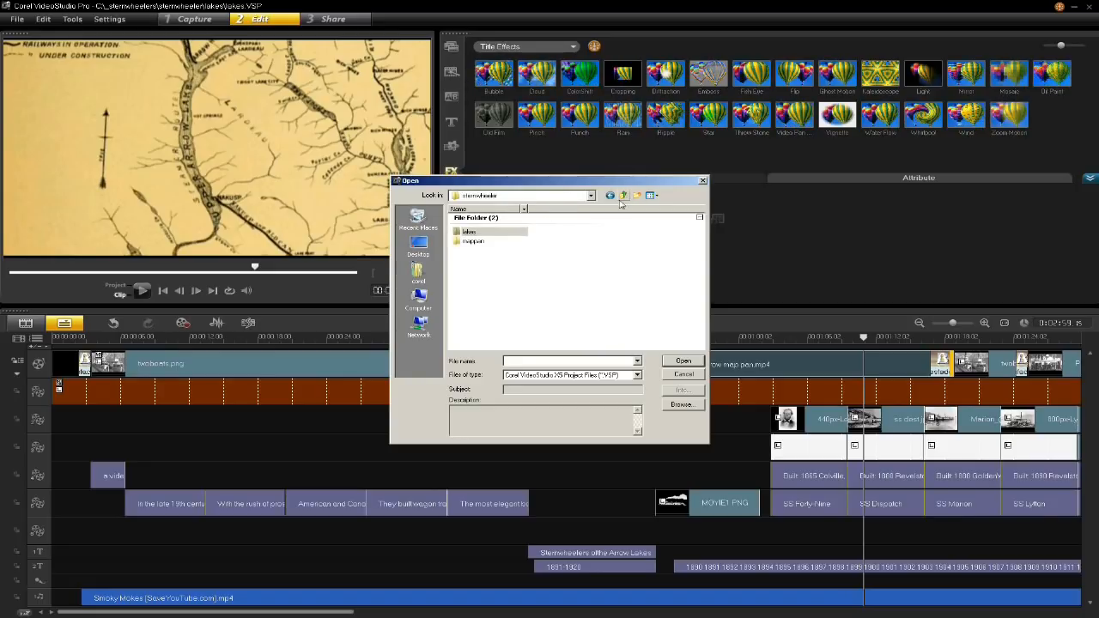
pyautogui.doubleClick(470, 242)
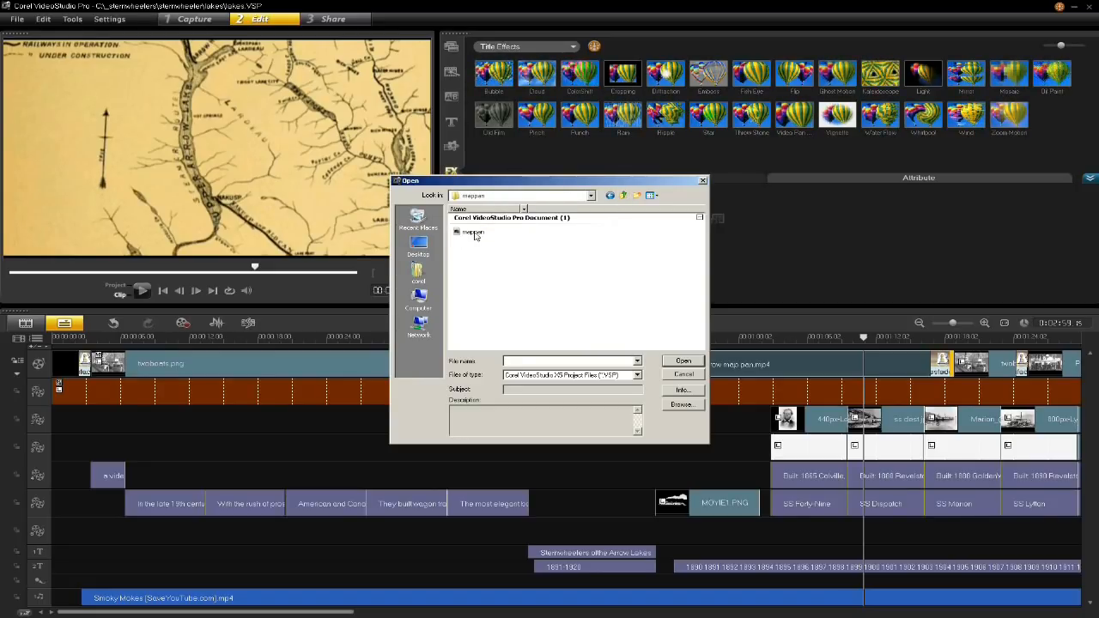
pyautogui.click(475, 234)
pyautogui.click(683, 361)
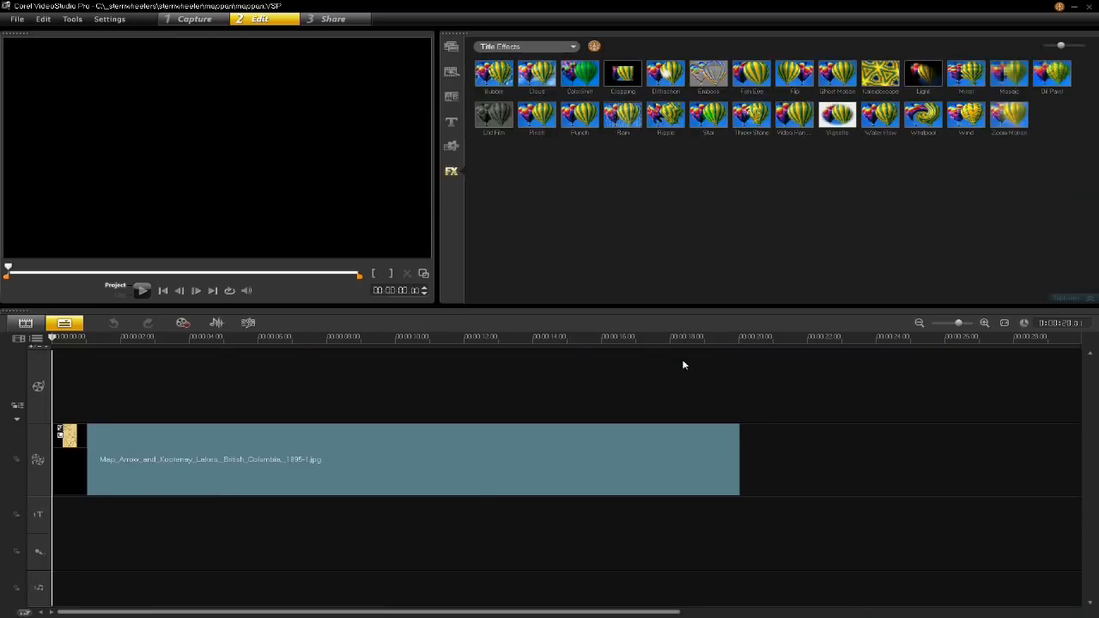
# - Open the custom Pan & Zoom settings of the Arrow and Kootenay Lakes map image on the overlay track
pyautogui.moveTo(104, 341); pyautogui.dragTo(343, 390)
pyautogui.click(576, 460)
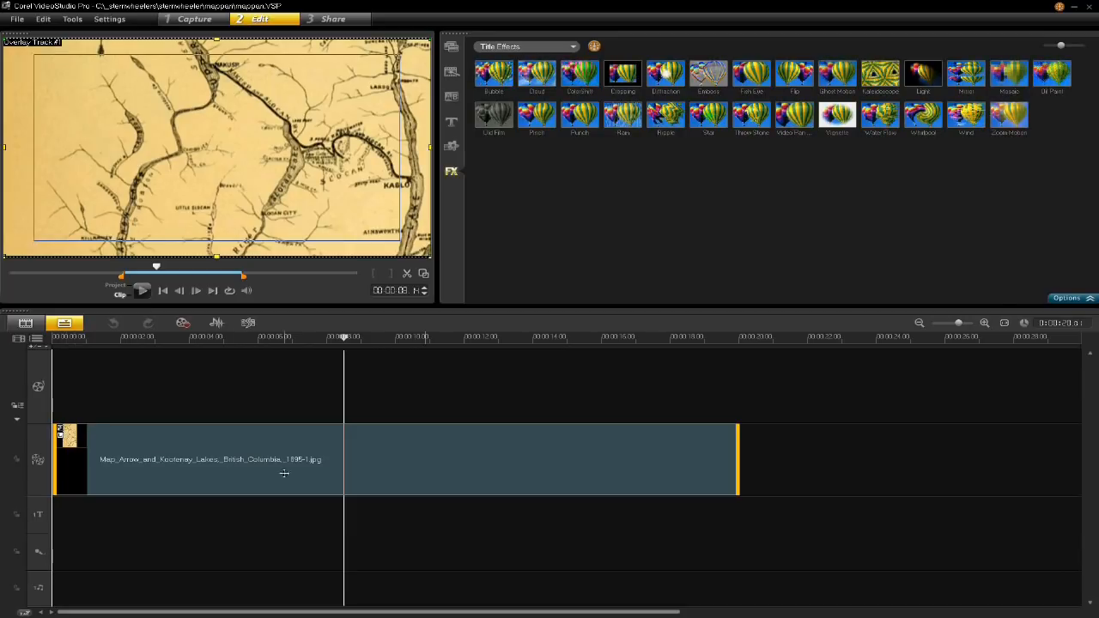
pyautogui.doubleClick(234, 450)
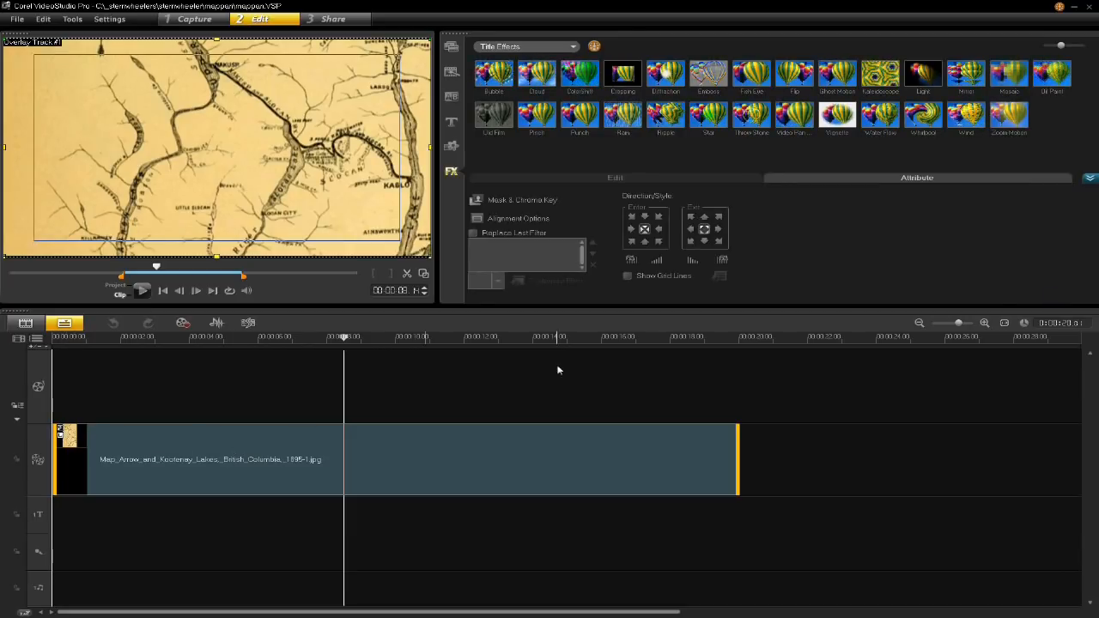
pyautogui.click(665, 176)
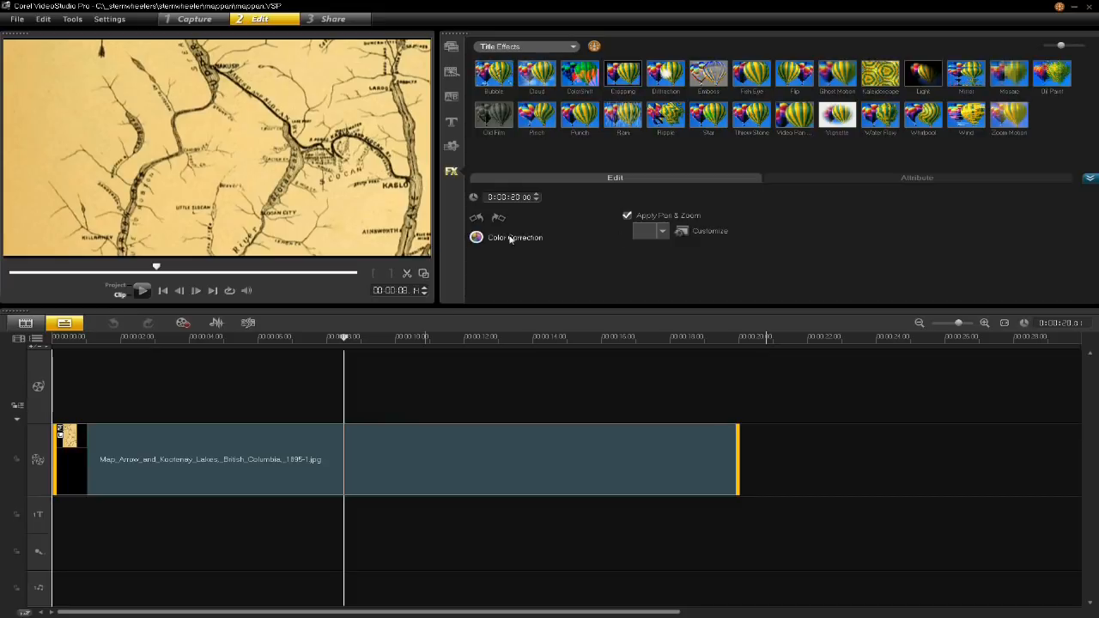
pyautogui.click(663, 232)
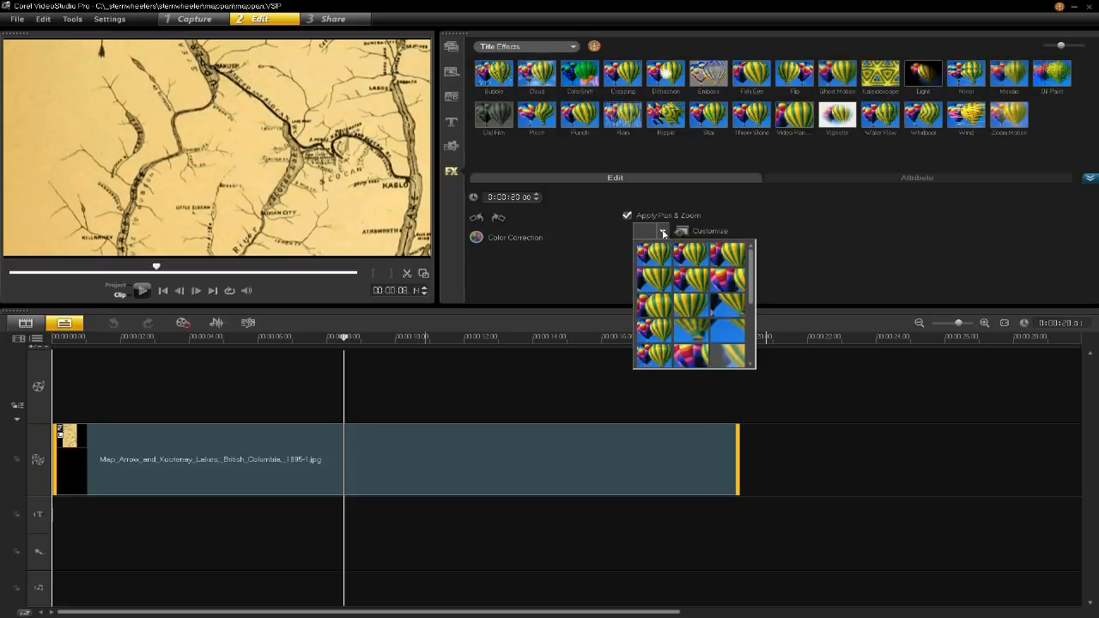
pyautogui.click(742, 213)
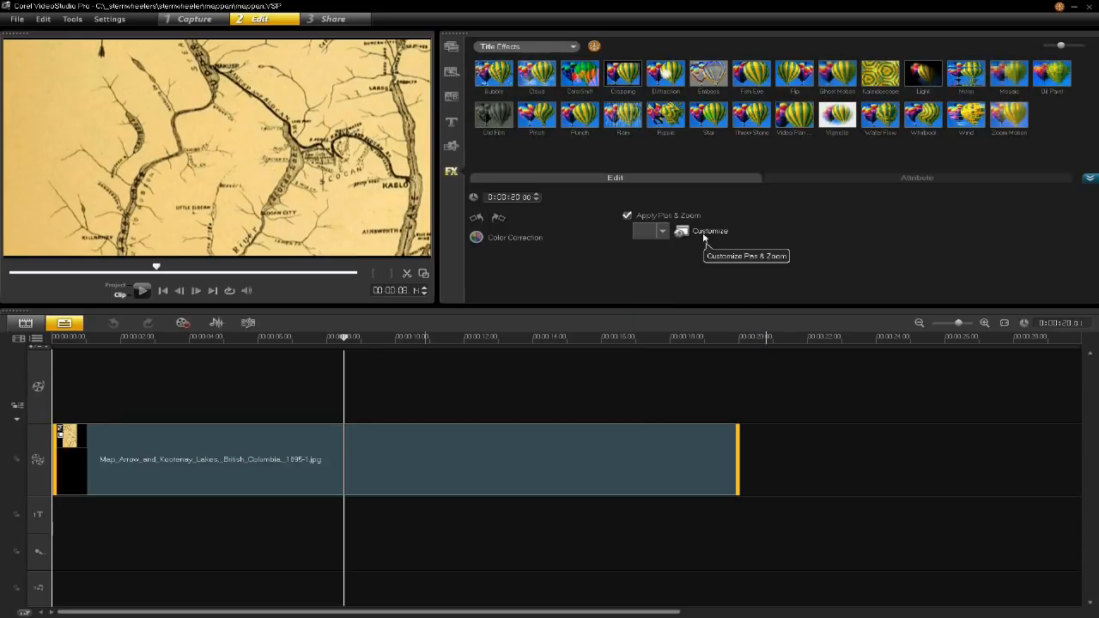
pyautogui.click(718, 237)
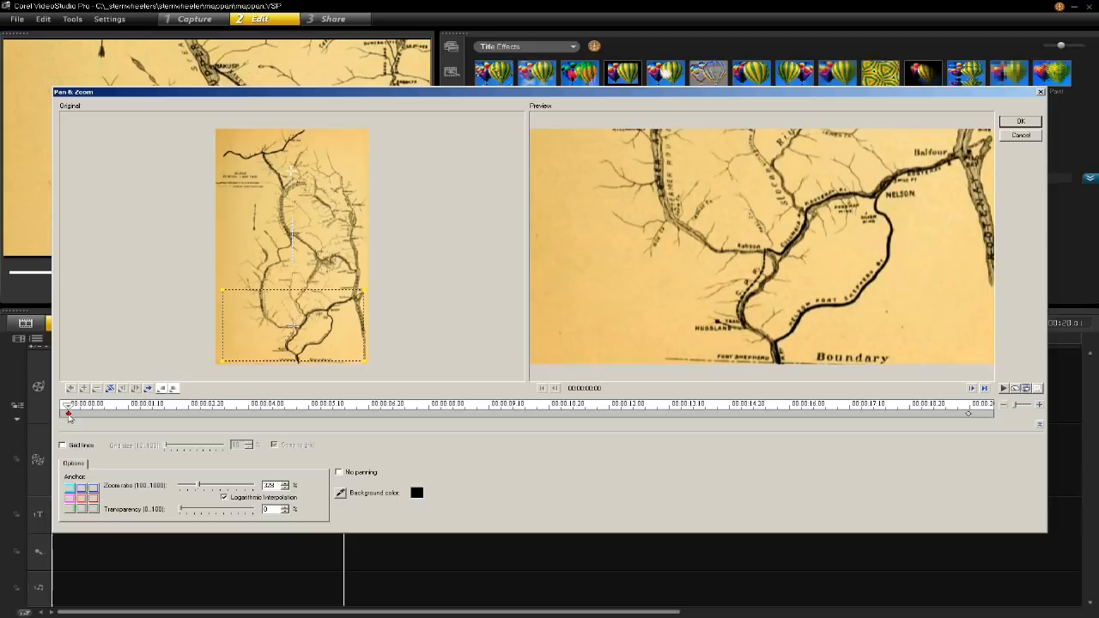
# - Compare the pan's start and end keyframes, preview the movement up the map, and return to the start
pyautogui.click(968, 413)
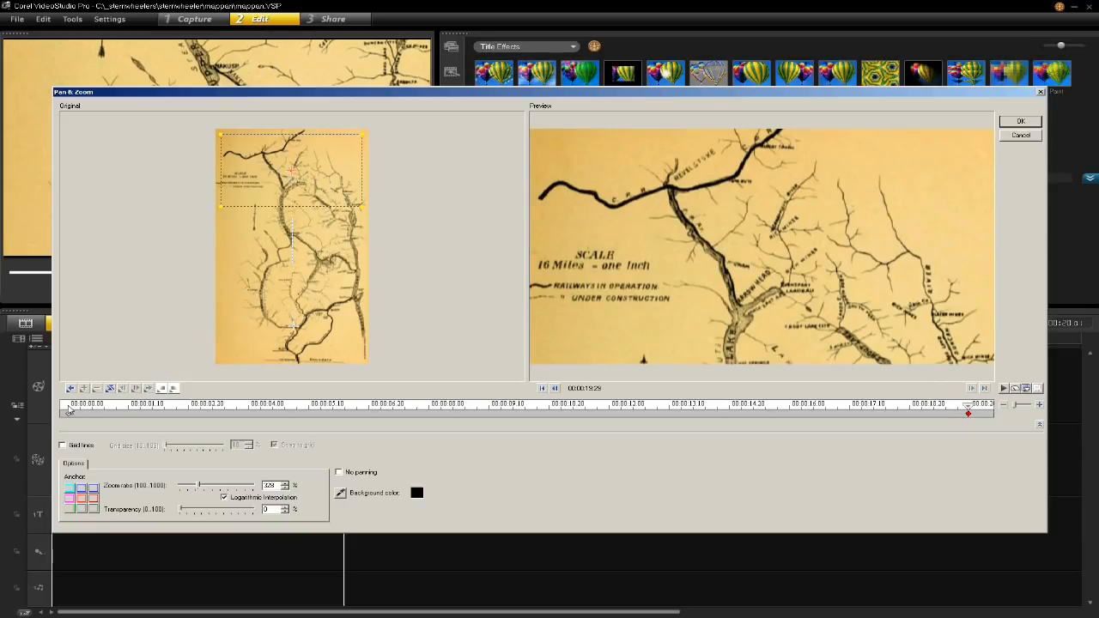
pyautogui.click(69, 413)
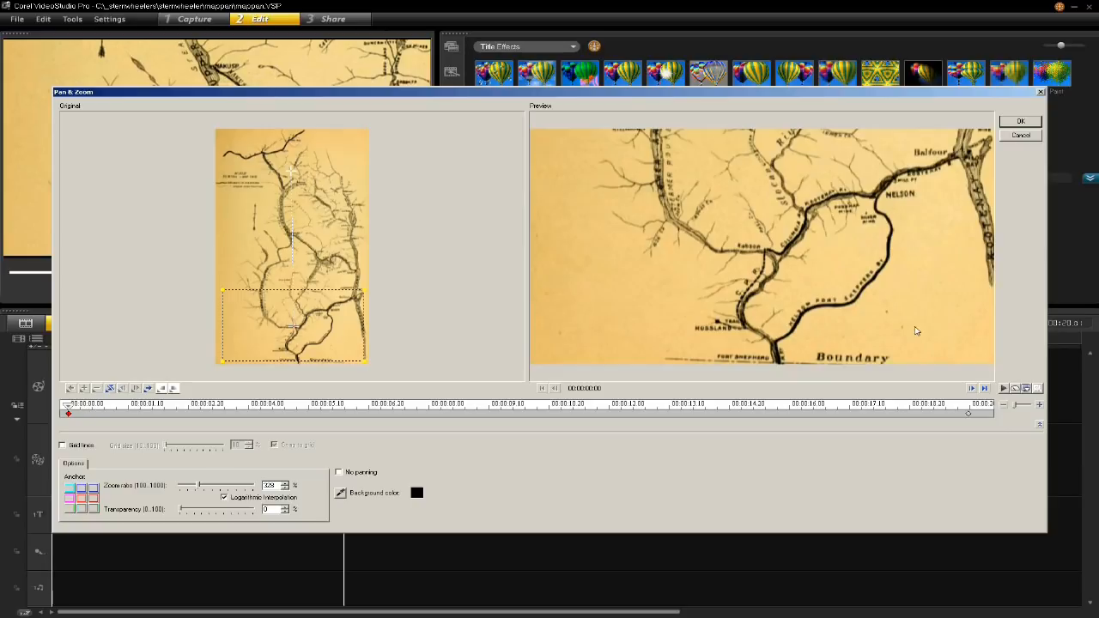
pyautogui.click(1004, 388)
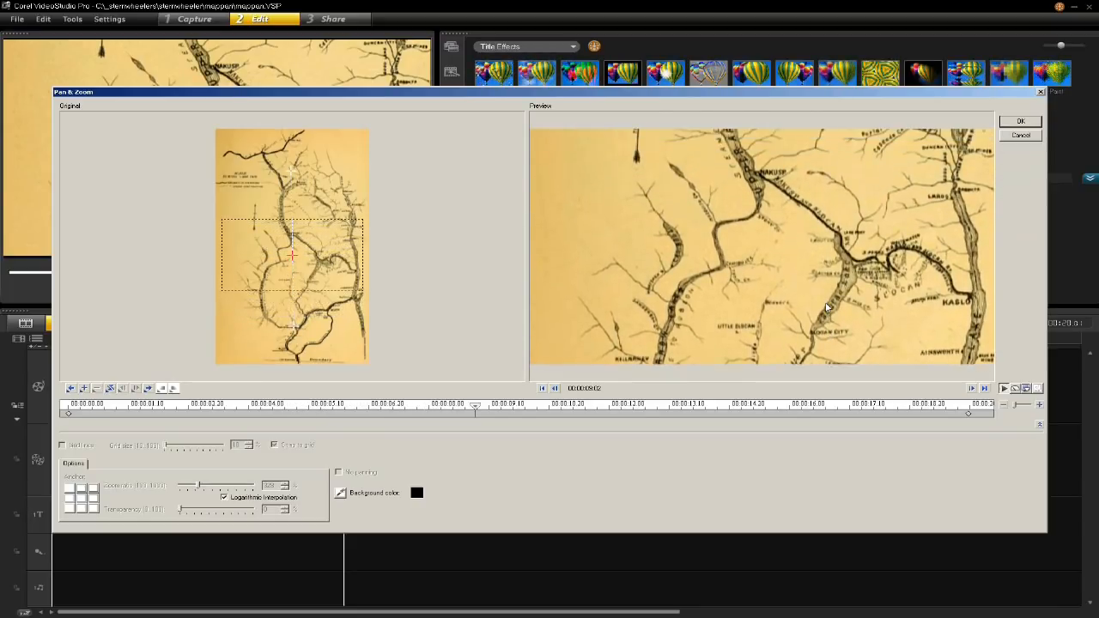
pyautogui.press('space')
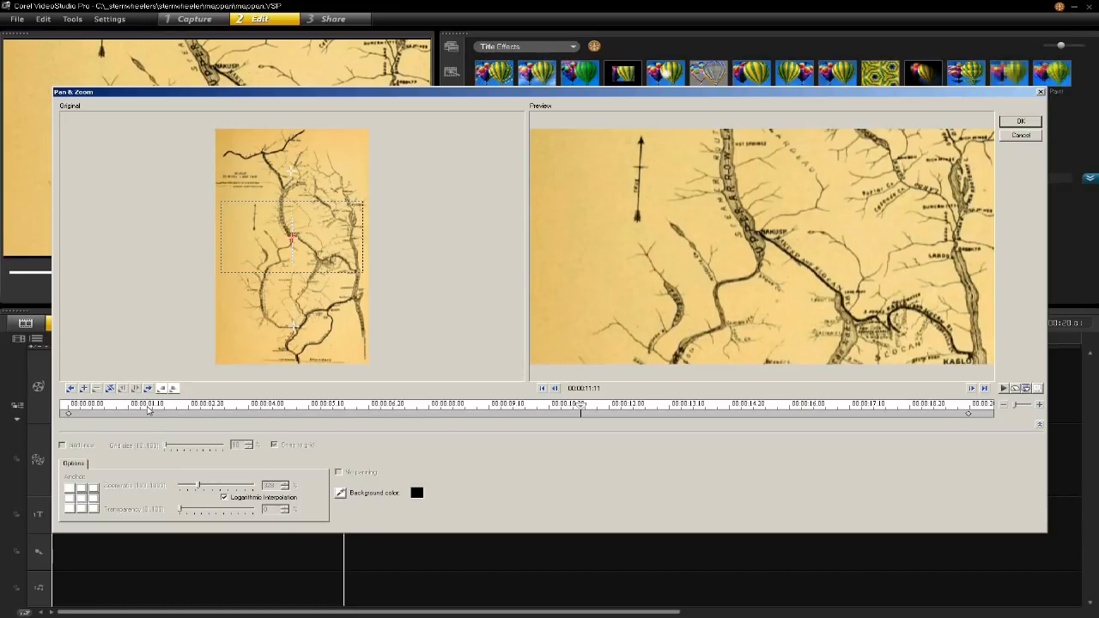
pyautogui.moveTo(583, 410); pyautogui.dragTo(67, 412)
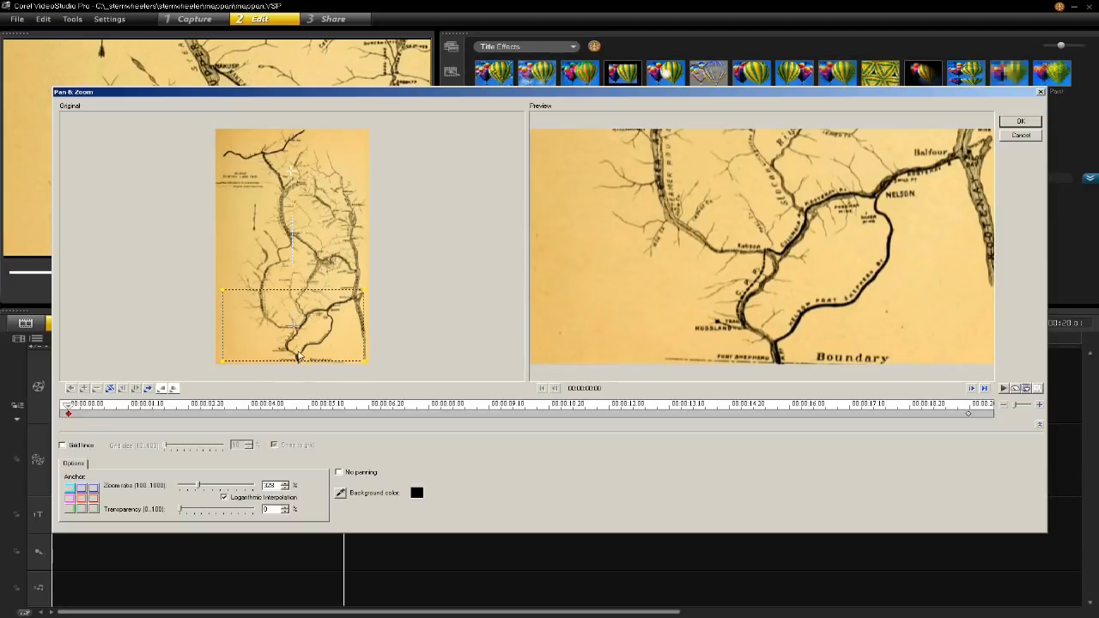
# - Lower the first keyframe's frame to the map's bottom edge, tighten its zoom to 405%, and preview the pan
pyautogui.moveTo(296, 327); pyautogui.dragTo(293, 330)
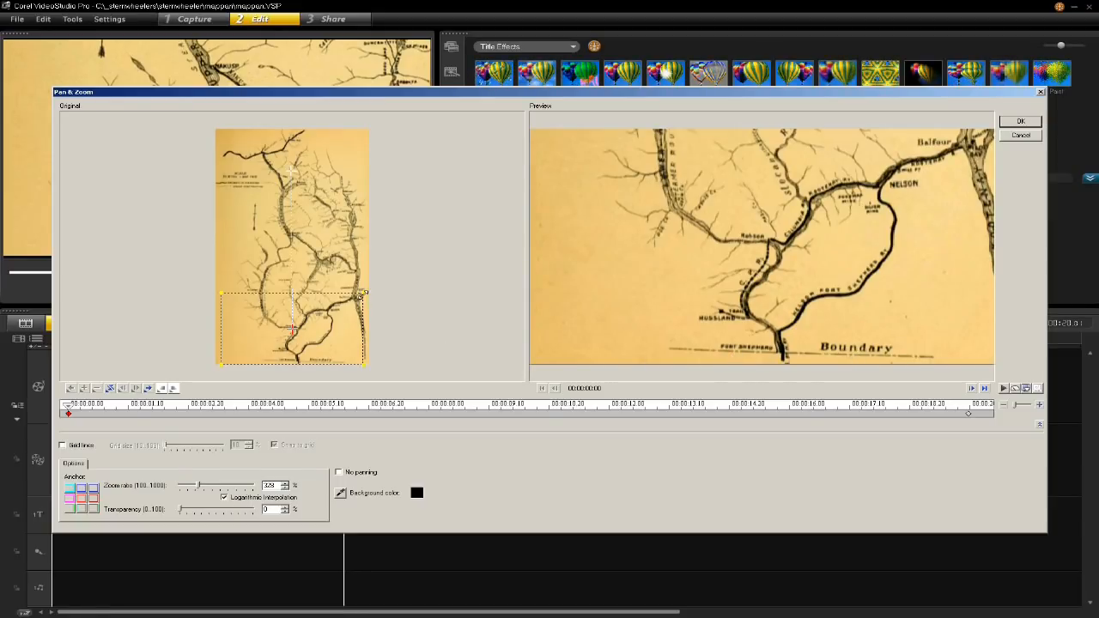
pyautogui.moveTo(365, 296); pyautogui.dragTo(350, 302)
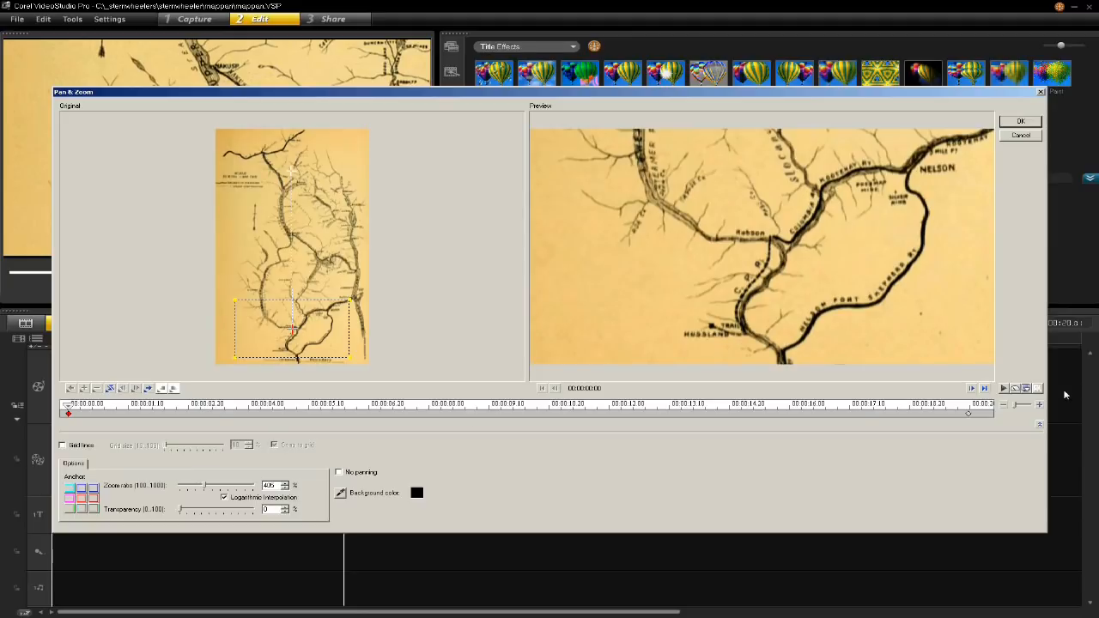
pyautogui.click(1003, 388)
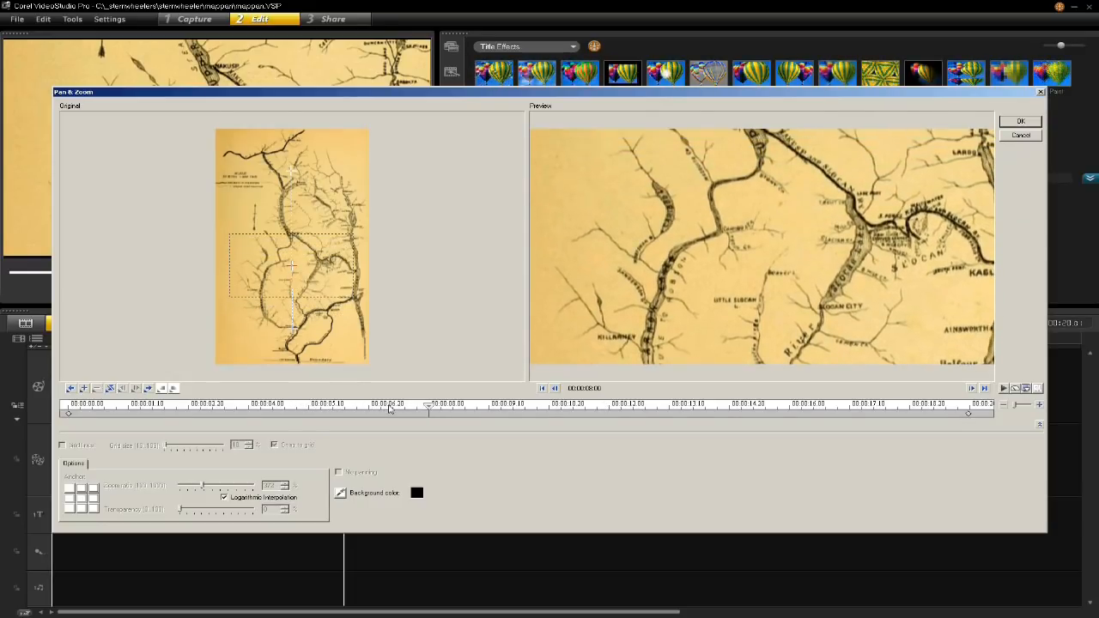
# - Add a keyframe at 00:00:07:15, zoom it to 667% around the river bend below Nakusp, and play the pan from the start
pyautogui.moveTo(428, 407); pyautogui.dragTo(408, 412)
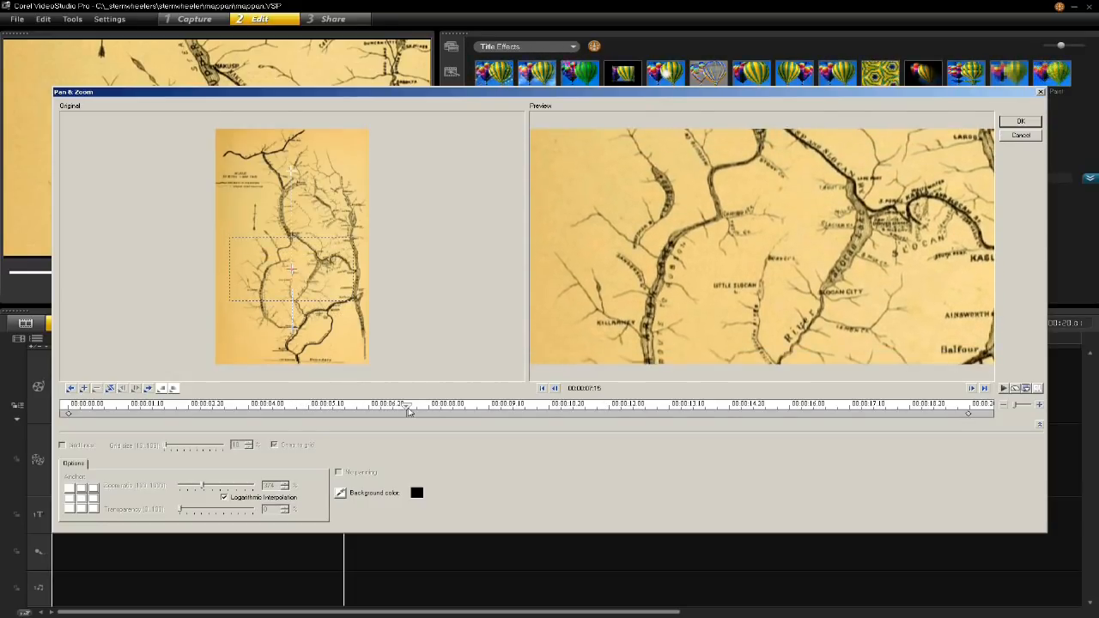
pyautogui.click(84, 389)
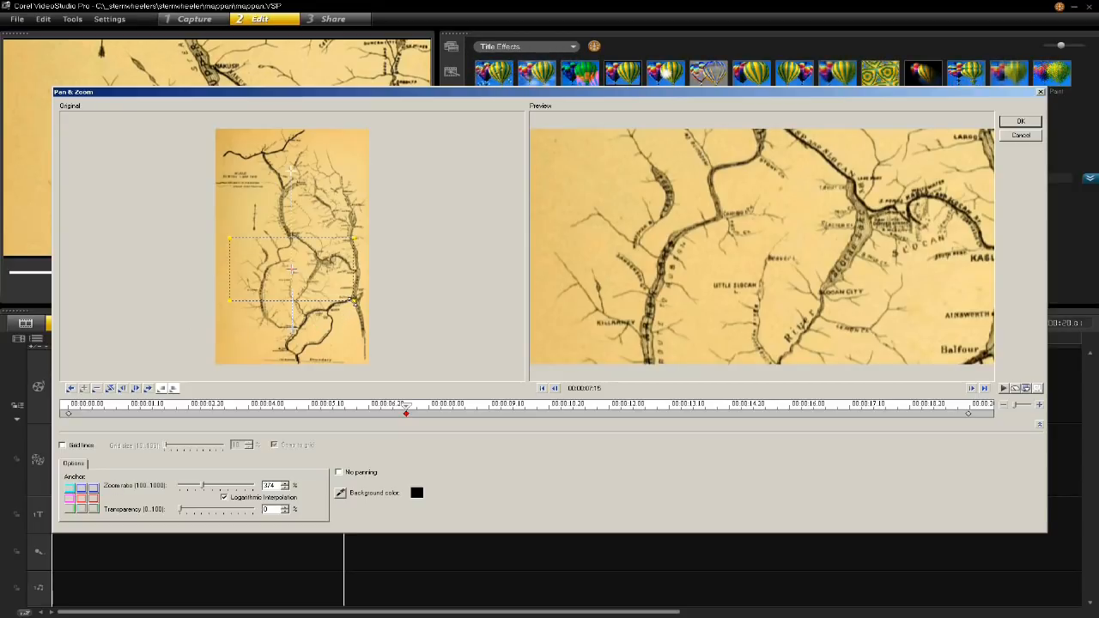
pyautogui.moveTo(353, 301); pyautogui.dragTo(281, 257)
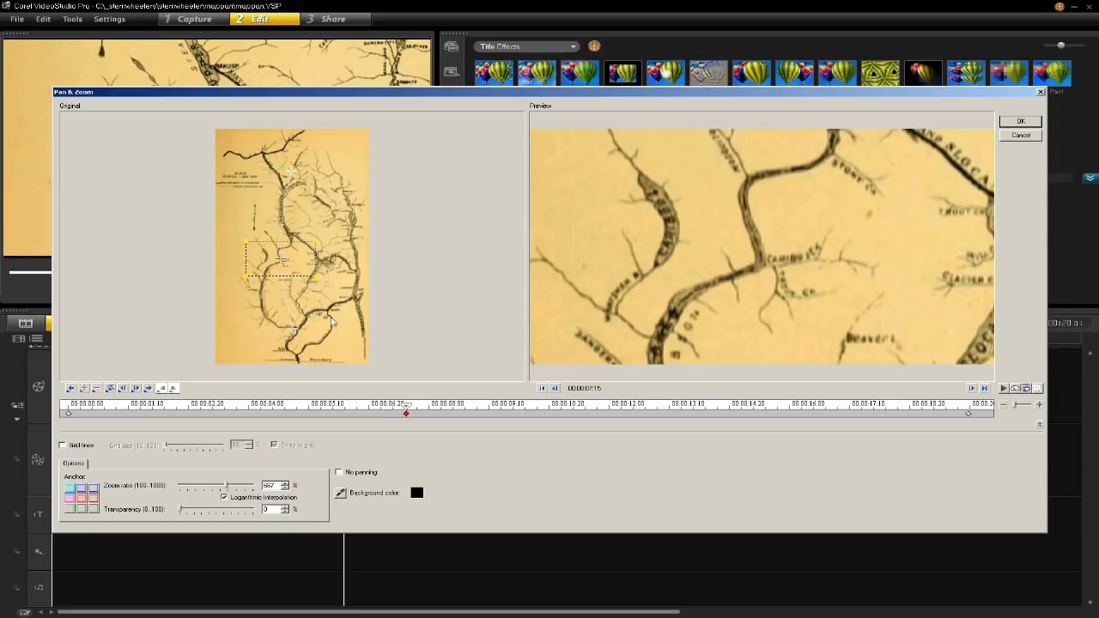
pyautogui.moveTo(406, 408); pyautogui.dragTo(40, 408)
pyautogui.click(1003, 389)
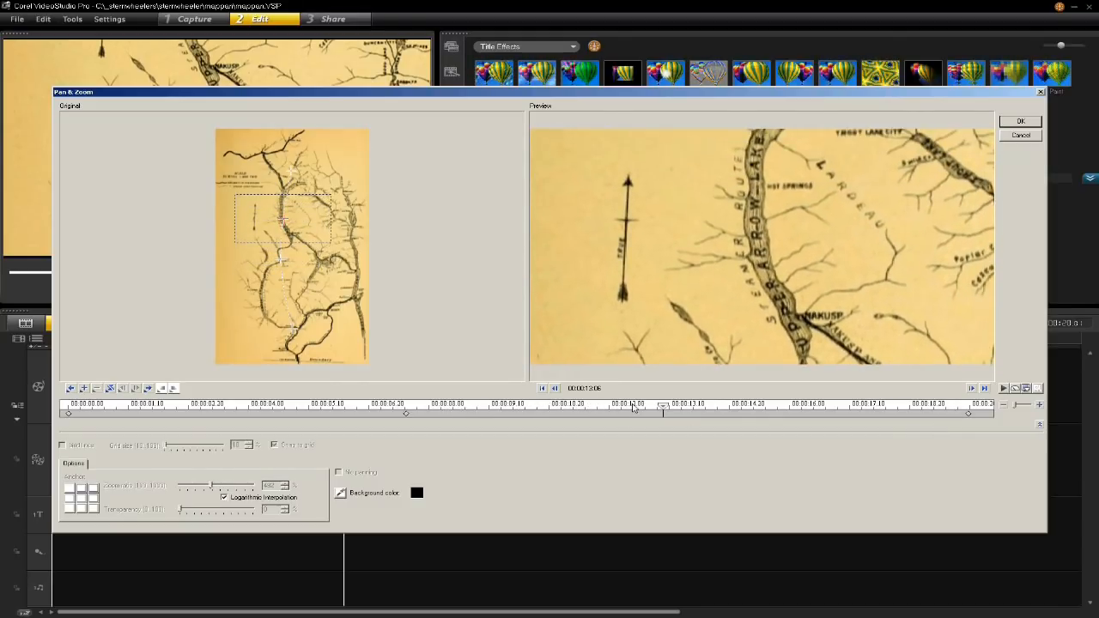
# - Copy the zoomed-in middle keyframe, paste it at 00:00:11:06 to hold the view, and scrub ahead to check the motion
pyautogui.moveTo(663, 408); pyautogui.dragTo(405, 412)
pyautogui.rightClick(405, 413)
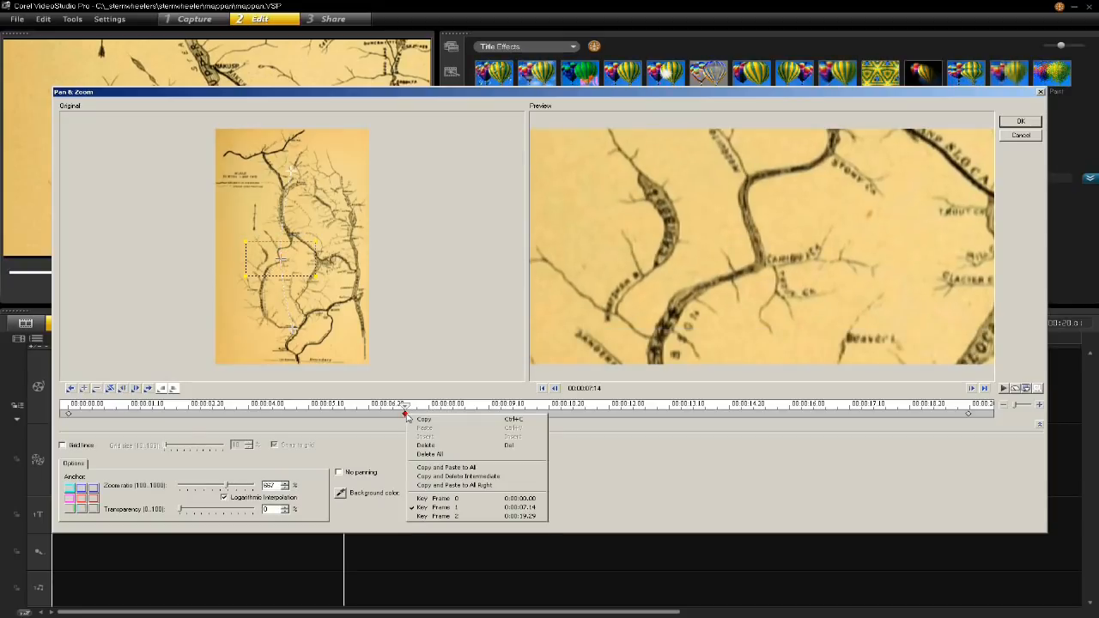
pyautogui.click(445, 421)
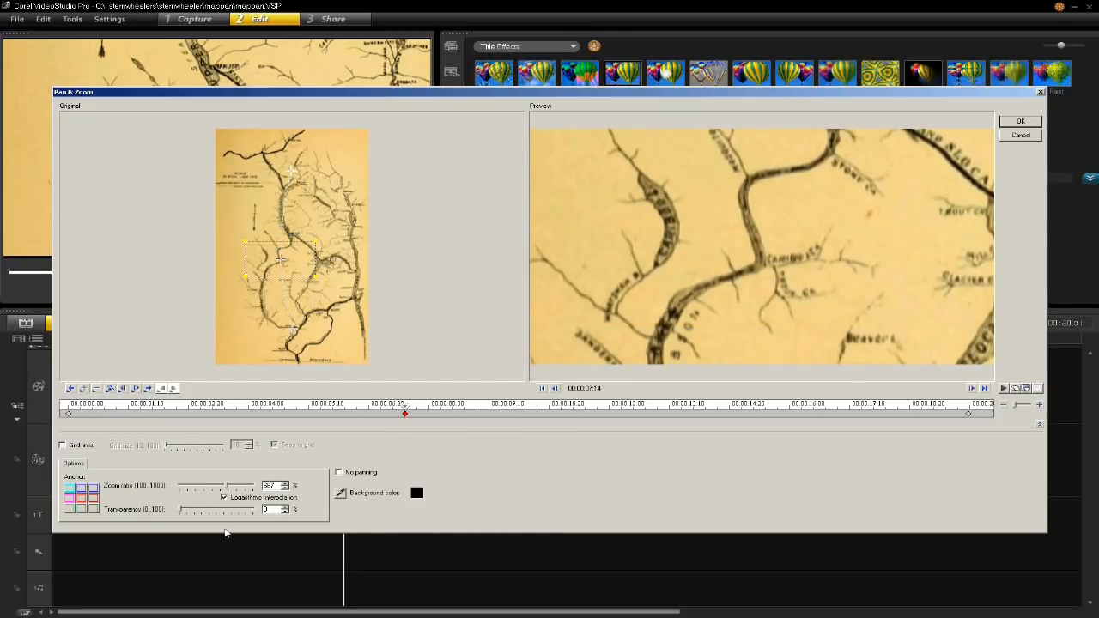
pyautogui.click(409, 409)
pyautogui.moveTo(410, 410); pyautogui.dragTo(575, 415)
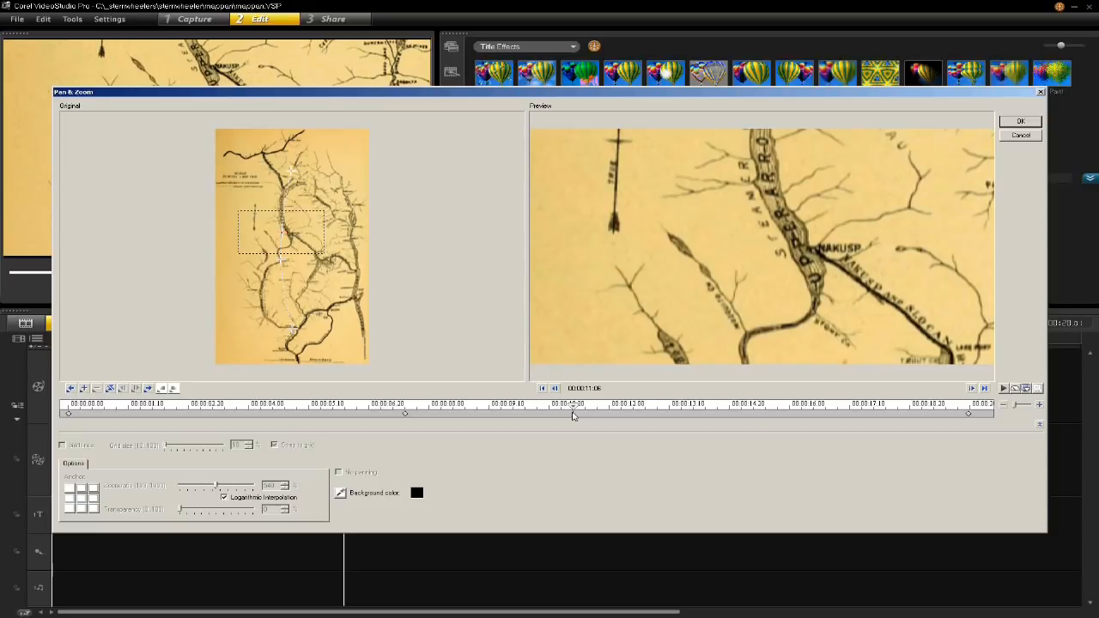
pyautogui.rightClick(575, 415)
pyautogui.click(591, 435)
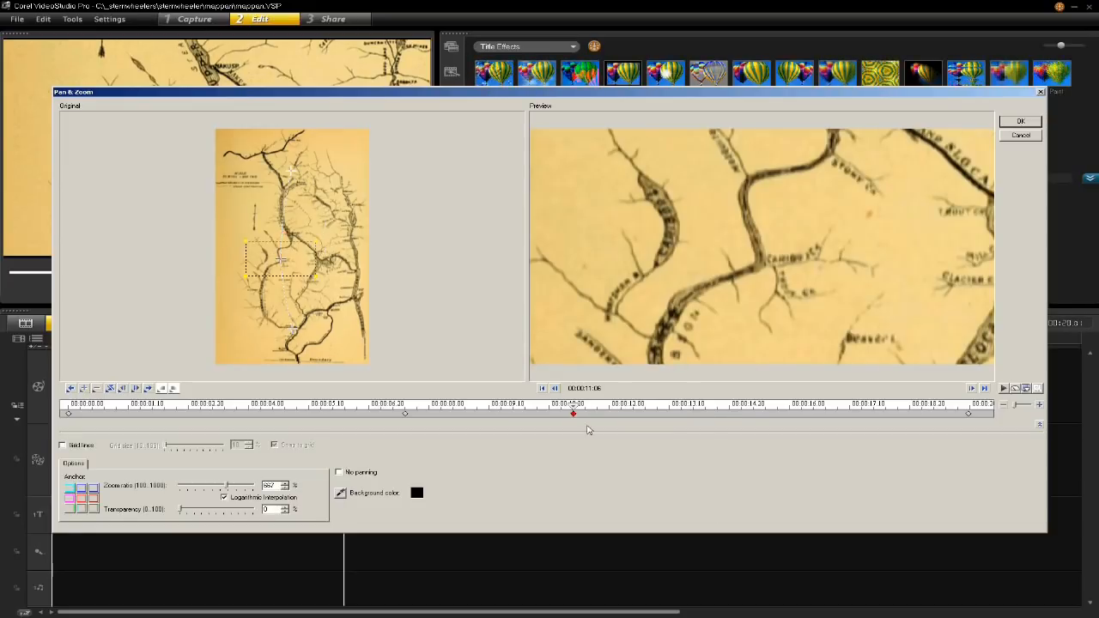
pyautogui.moveTo(574, 412); pyautogui.dragTo(875, 489)
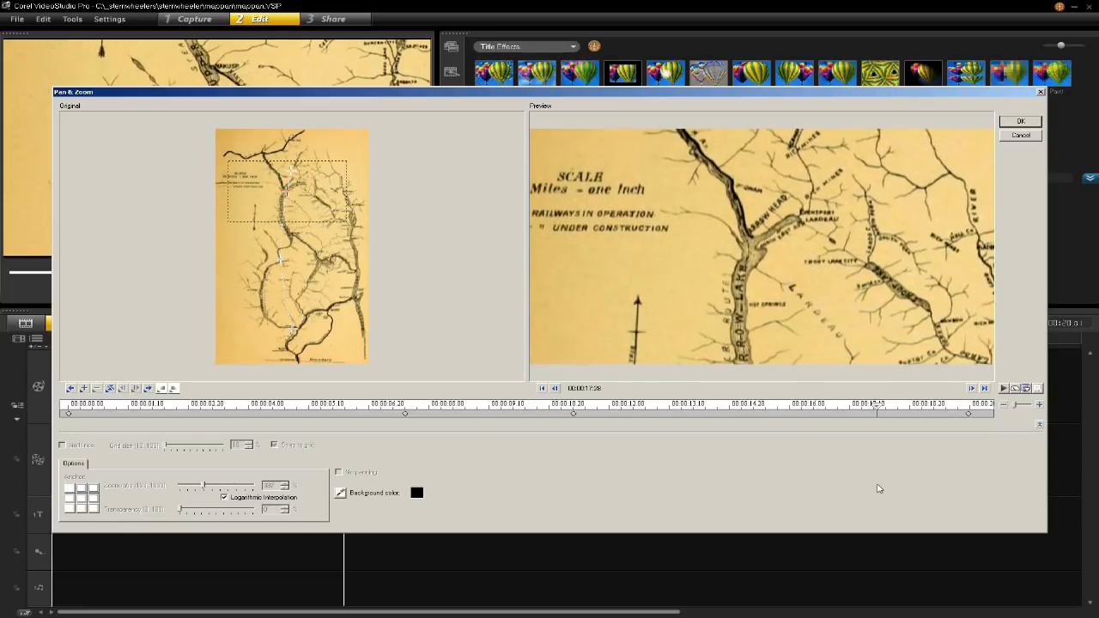
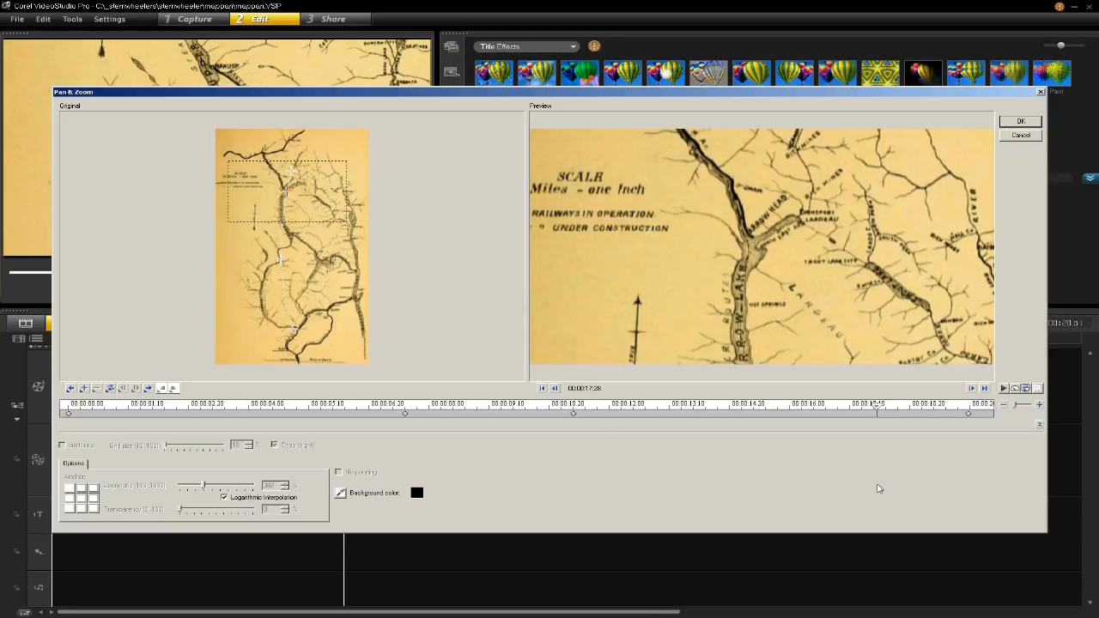
# - Apply the Pan & Zoom keyframes to the map clip and scrub the timeline to check the resulting pan
pyautogui.click(1019, 121)
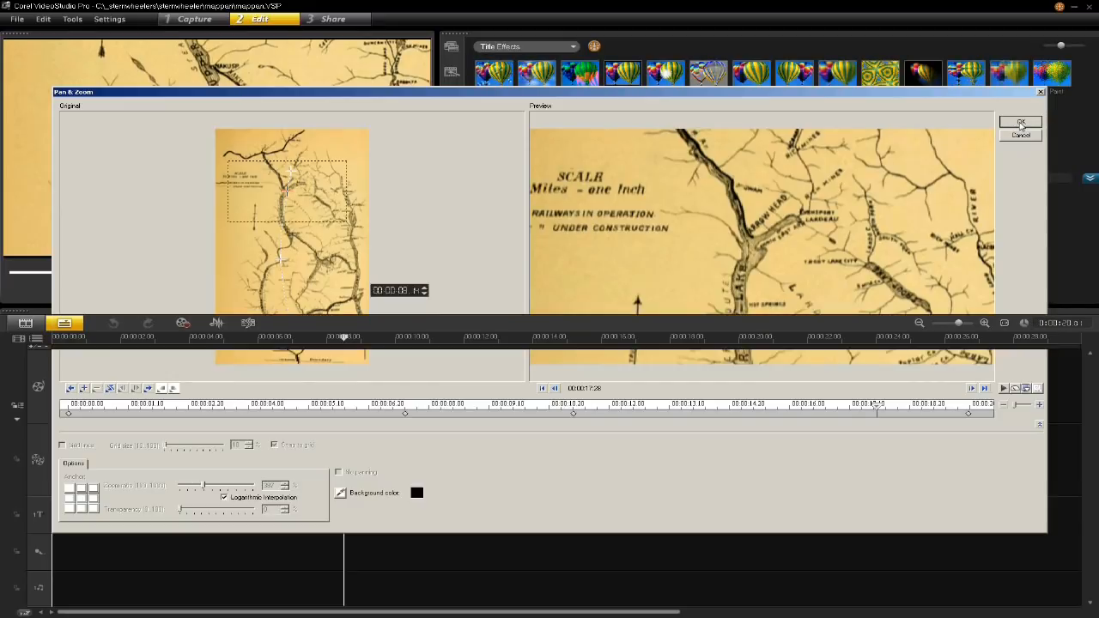
pyautogui.moveTo(163, 338); pyautogui.dragTo(271, 479)
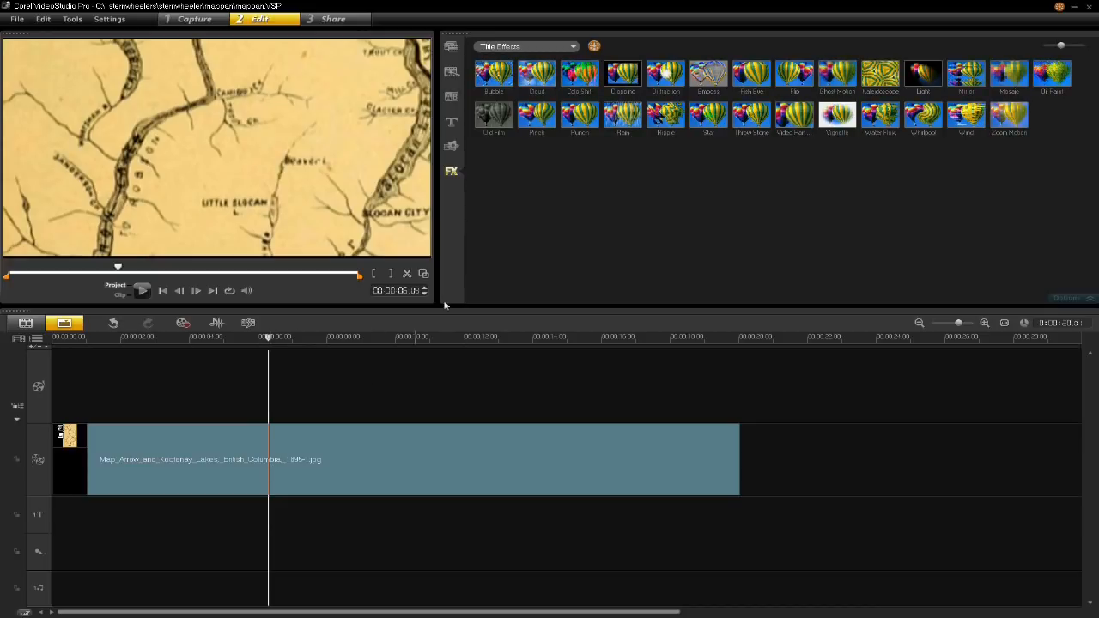
# - Examine the MPEG-4 HD format properties for a mappan video file, including the audio settings, and cancel the export
pyautogui.click(336, 18)
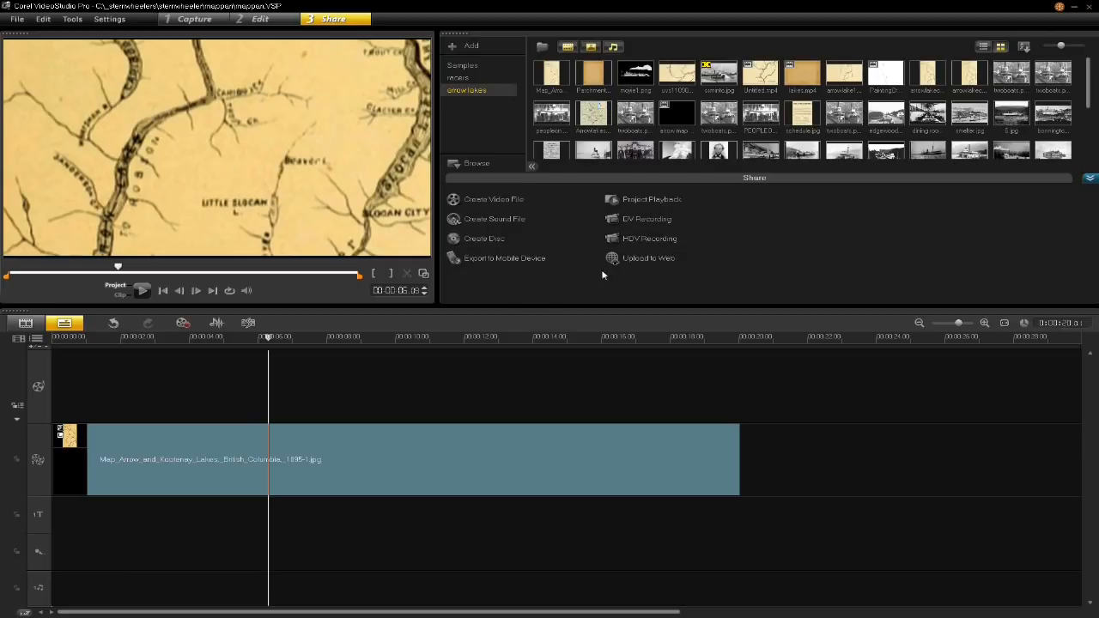
pyautogui.click(491, 199)
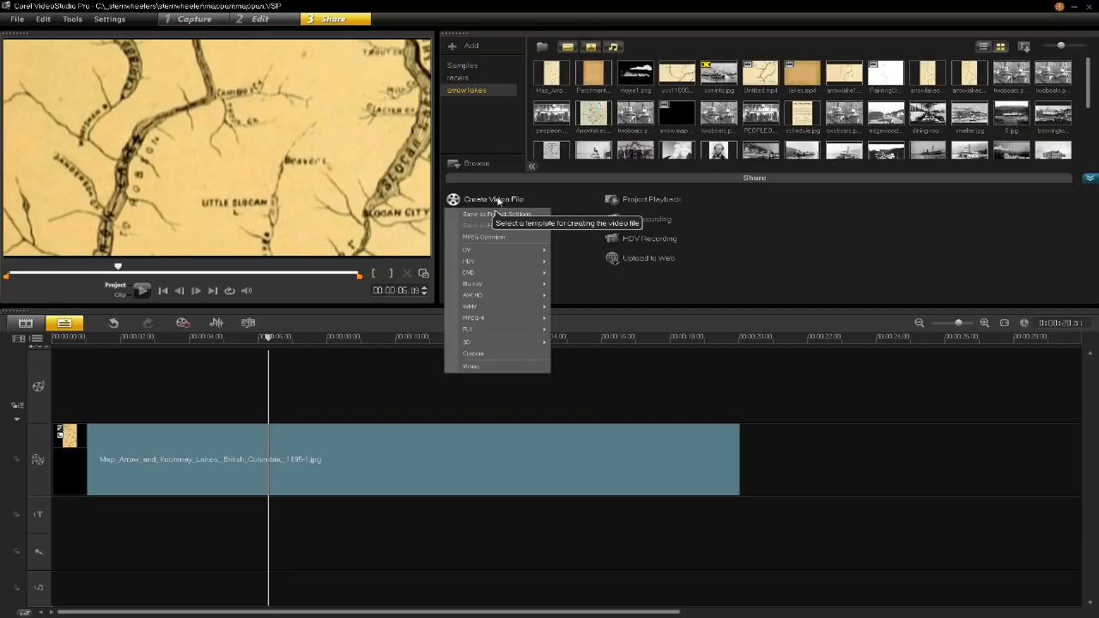
pyautogui.moveTo(496, 318)
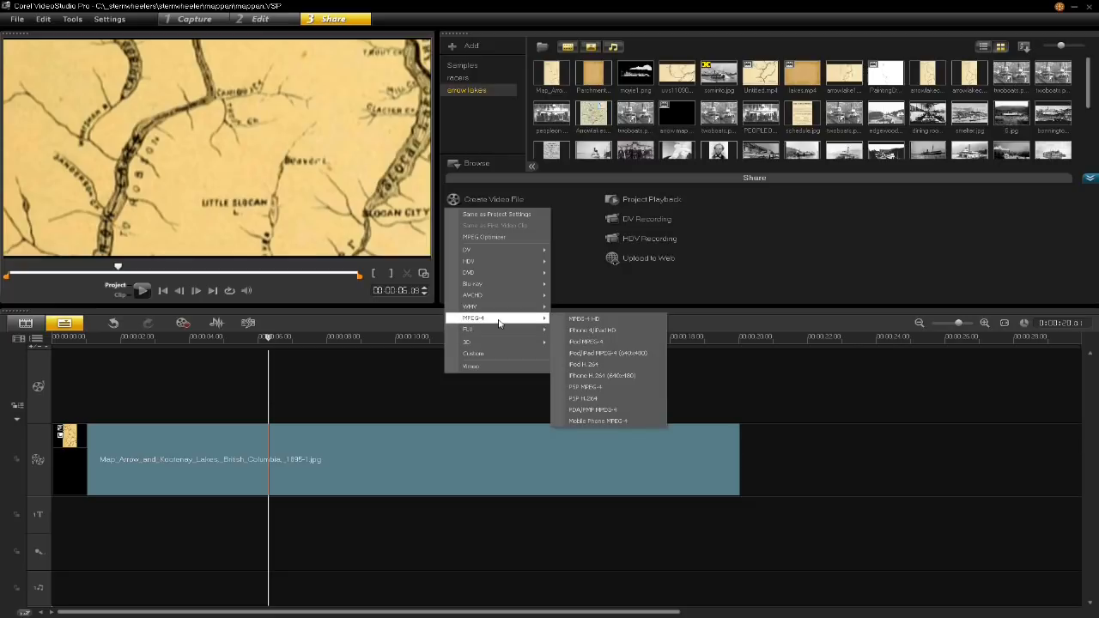
pyautogui.click(598, 323)
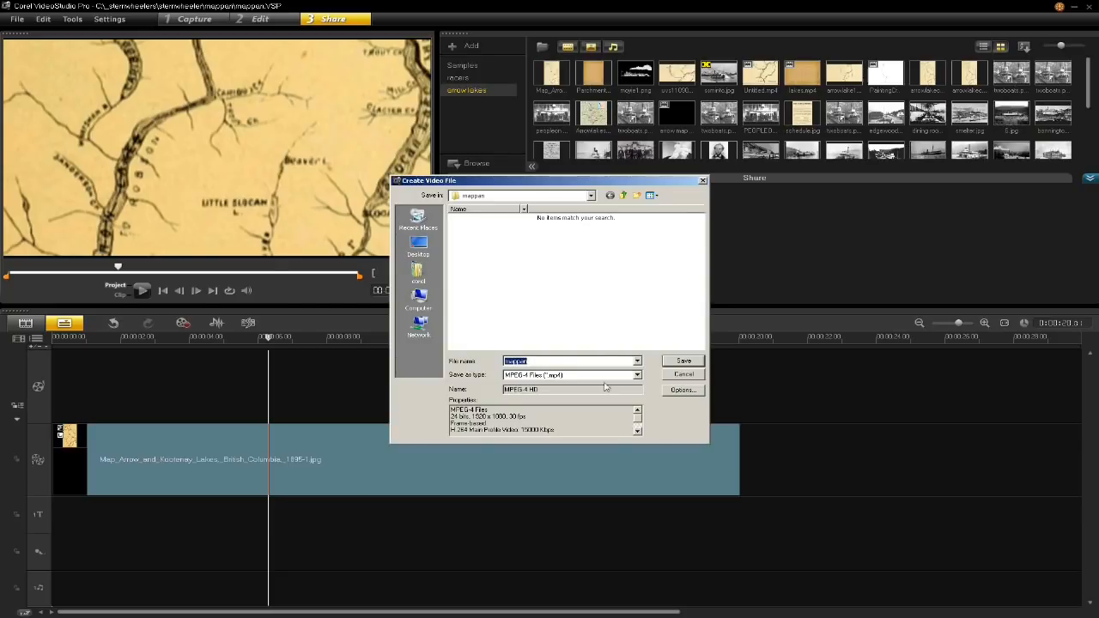
pyautogui.moveTo(557, 430); pyautogui.dragTo(451, 410)
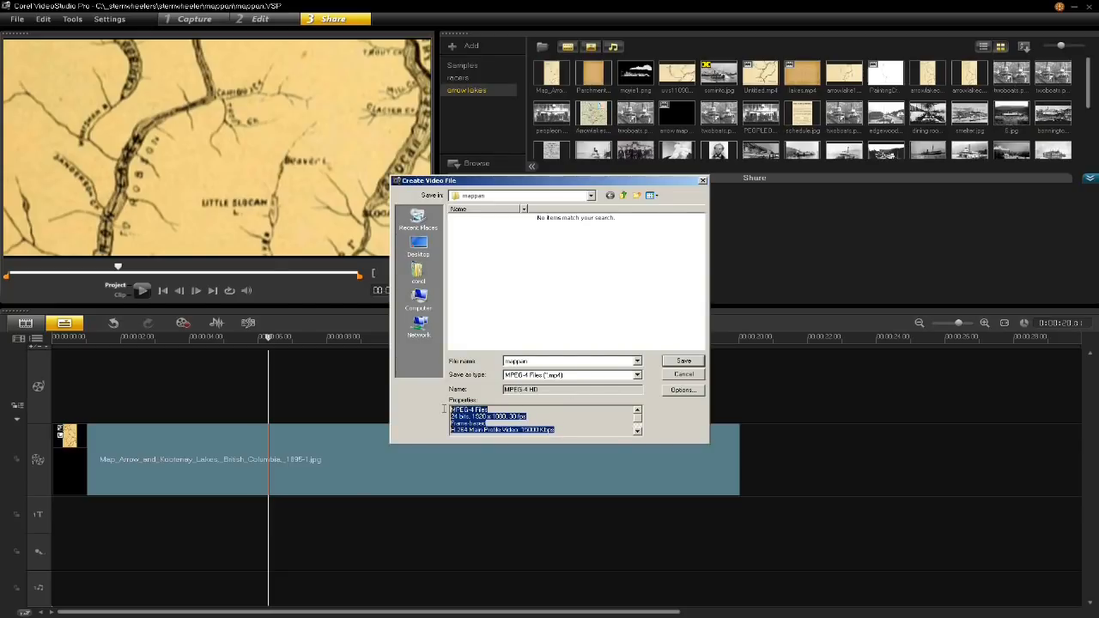
pyautogui.click(486, 416)
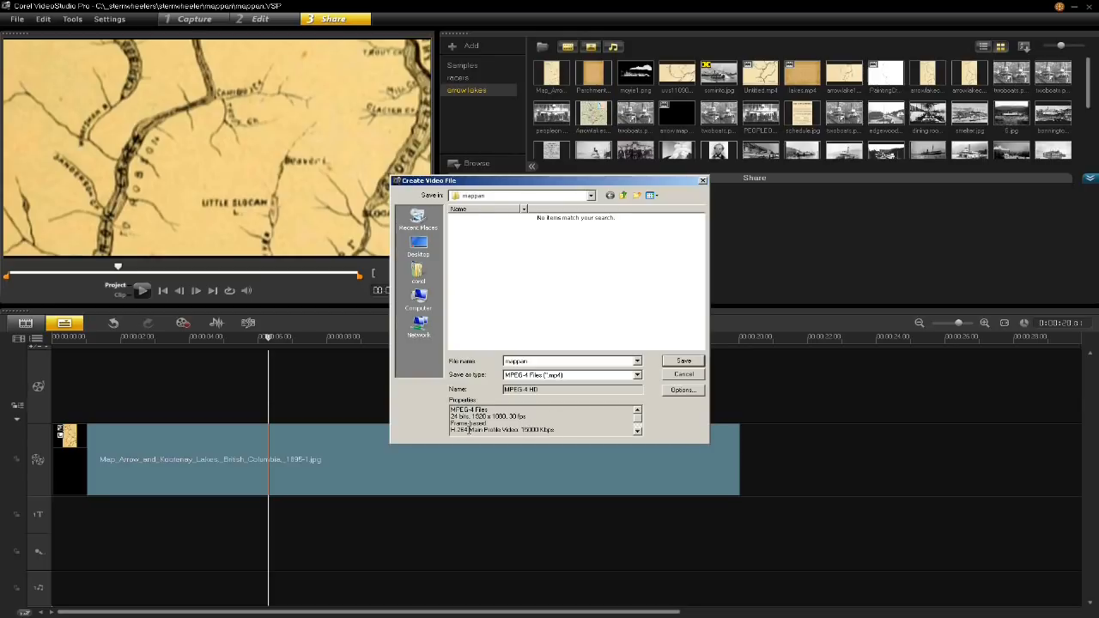
pyautogui.click(637, 429)
pyautogui.click(637, 429)
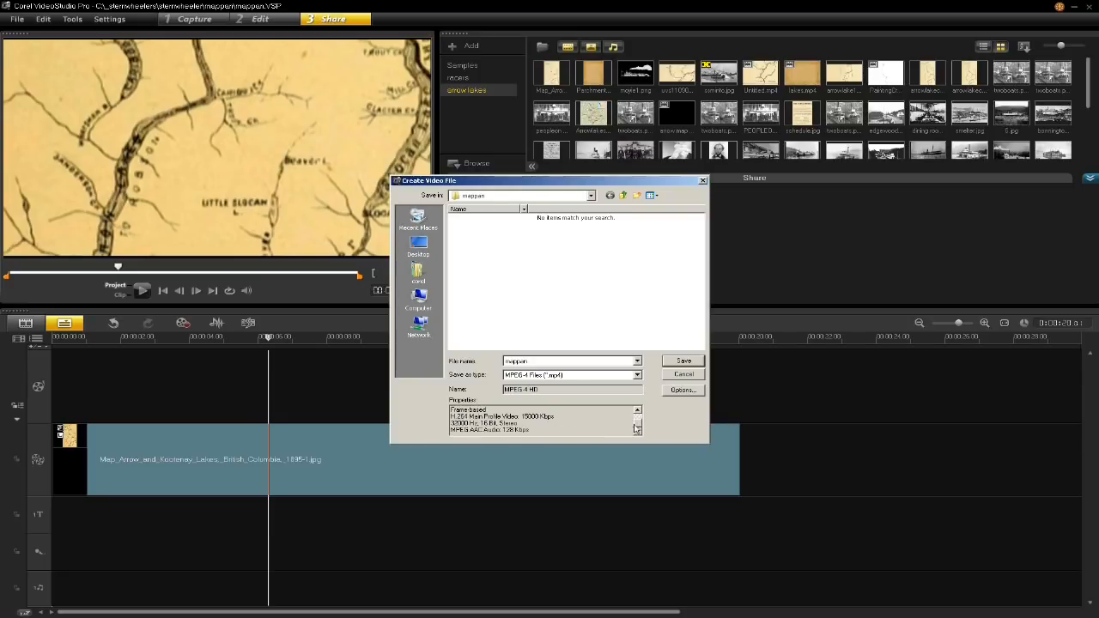
pyautogui.scroll(1, 496, 411)
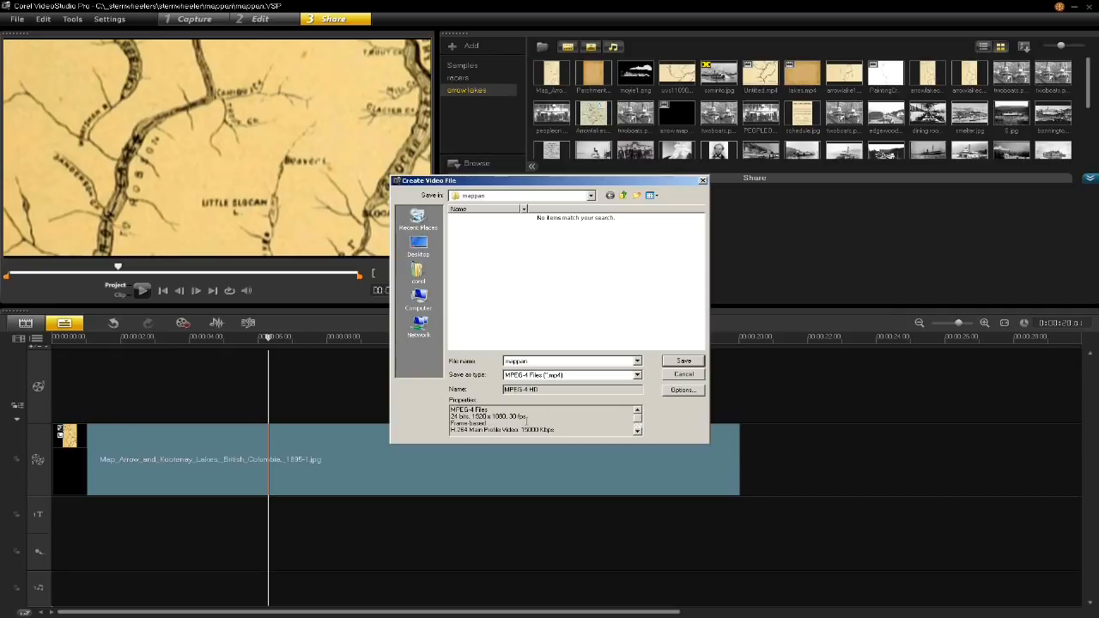
pyautogui.click(695, 375)
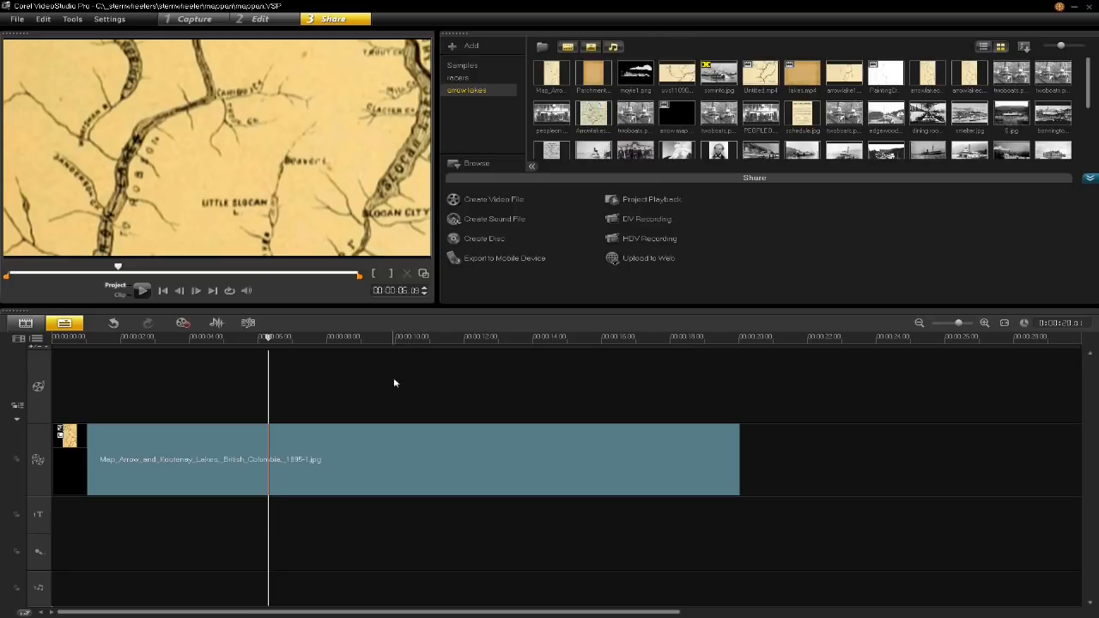
# - Open the lakes project without saving the mappan changes and scrub to the steamboat overlay on the arrow map pan clip
pyautogui.click(17, 19)
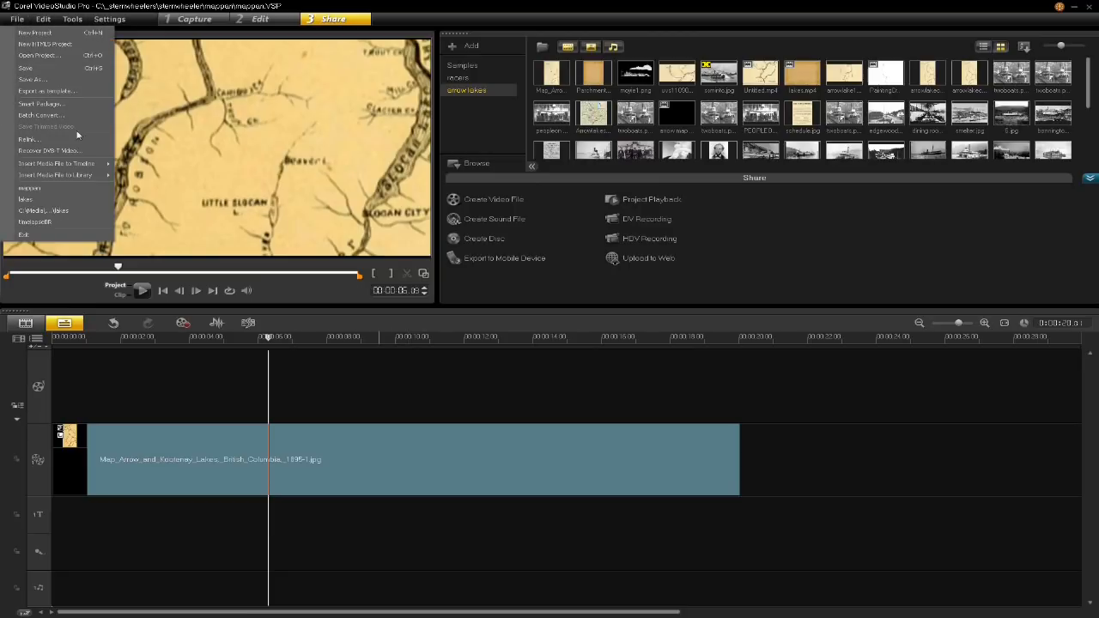
pyautogui.click(77, 203)
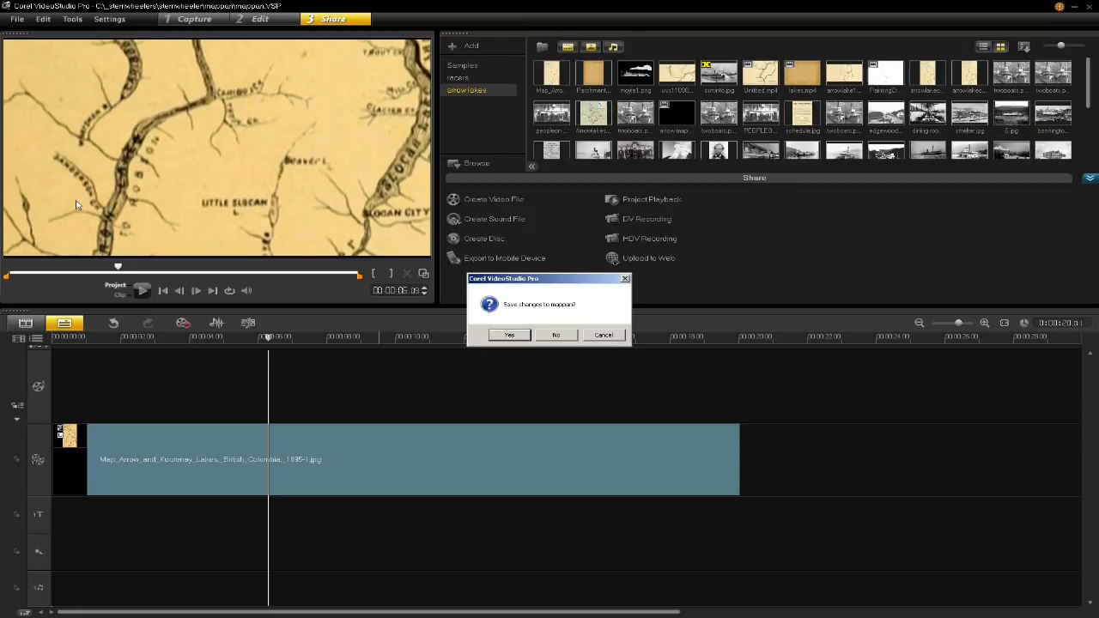
pyautogui.click(559, 335)
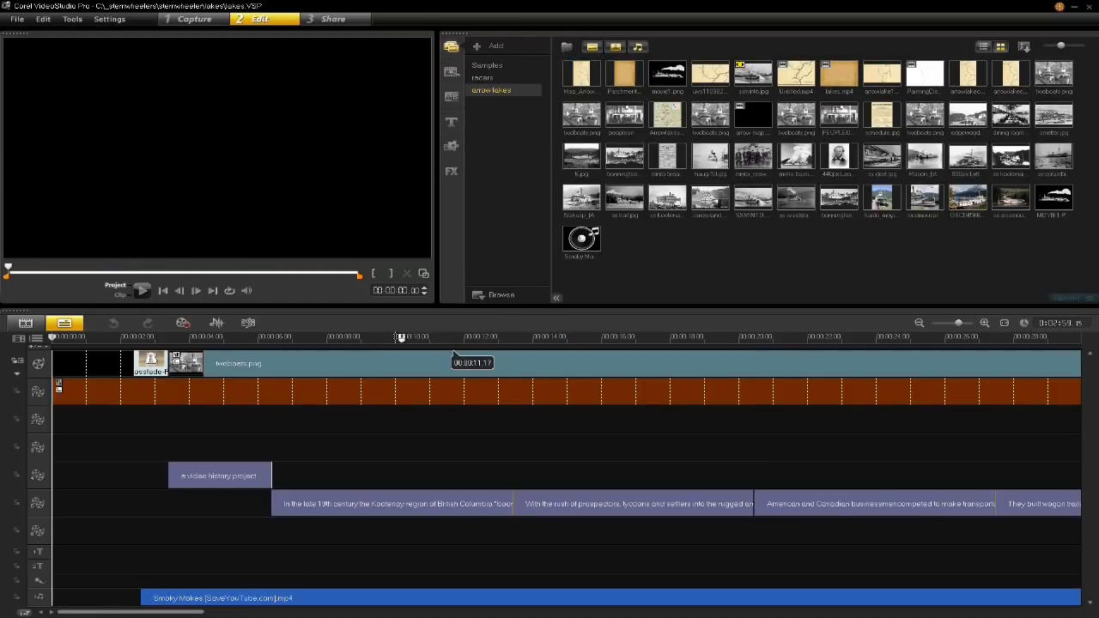
pyautogui.moveTo(371, 337); pyautogui.dragTo(710, 338)
pyautogui.moveTo(180, 613); pyautogui.dragTo(376, 614)
pyautogui.moveTo(424, 340); pyautogui.dragTo(583, 364)
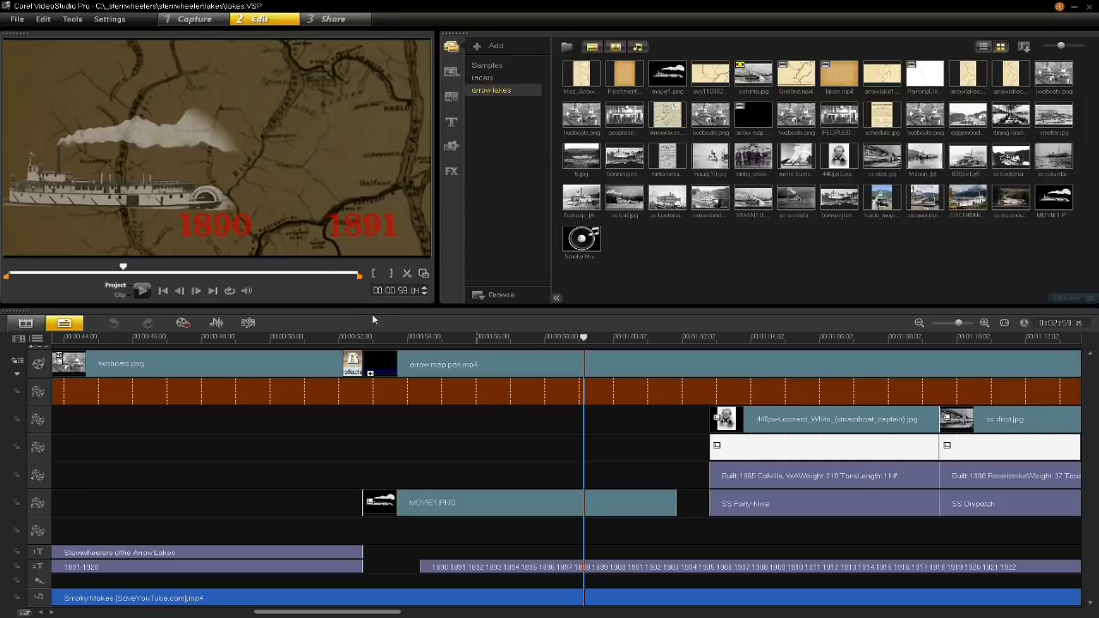
# - Select the captain portrait overlay in the SS Forty-Nine section and shift it slightly left and down in the frame
pyautogui.moveTo(445, 344); pyautogui.dragTo(781, 408)
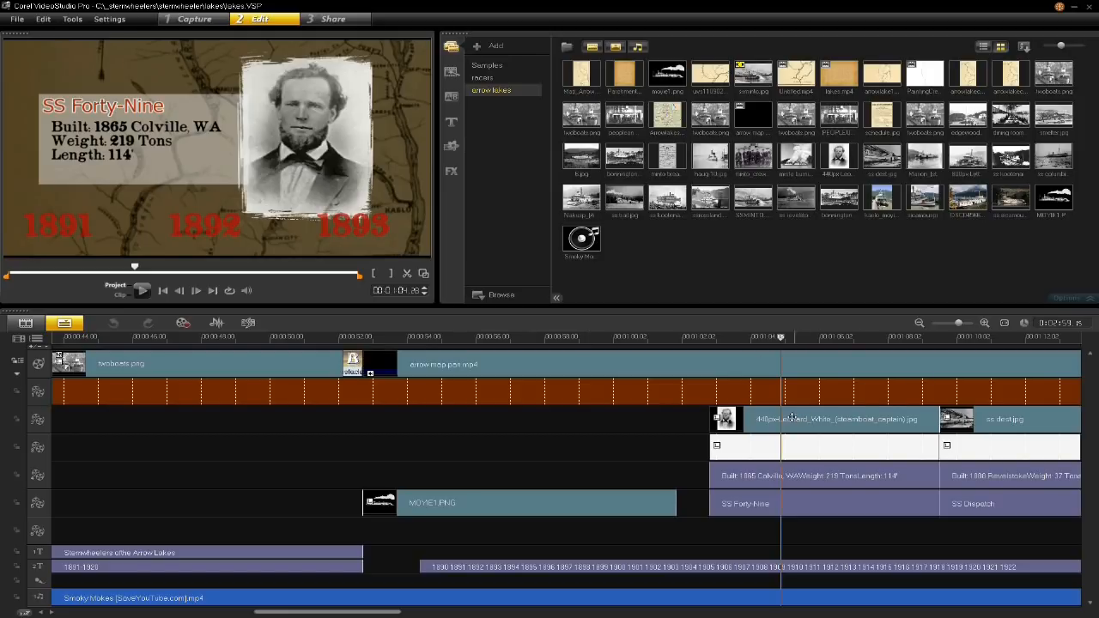
pyautogui.doubleClick(764, 417)
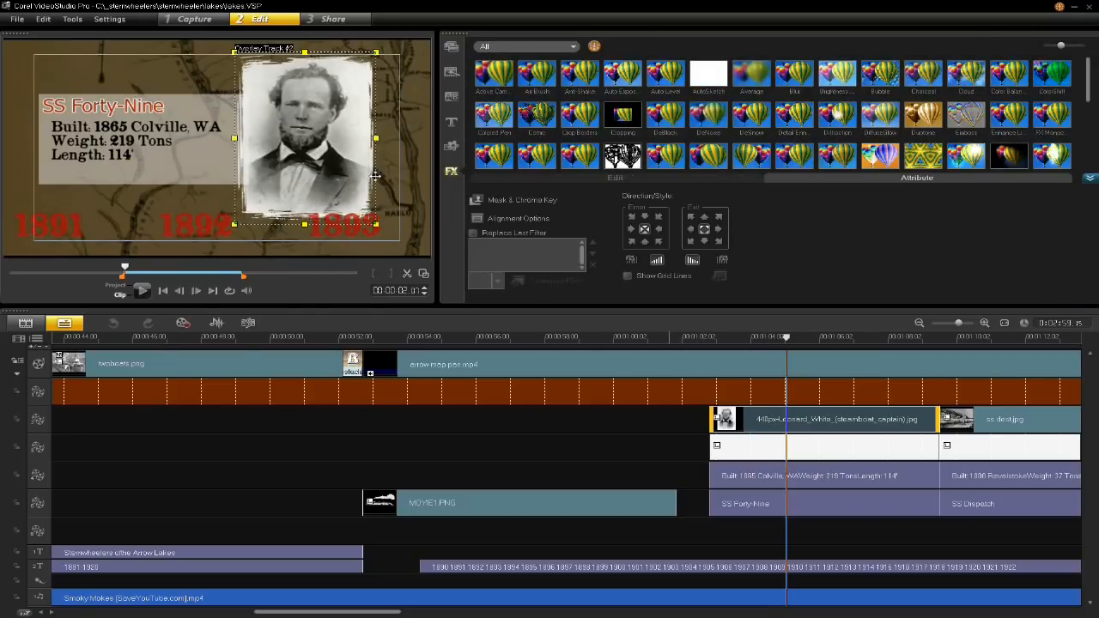
pyautogui.moveTo(340, 167); pyautogui.dragTo(328, 173)
pyautogui.hotkey('ctrl', 'z')
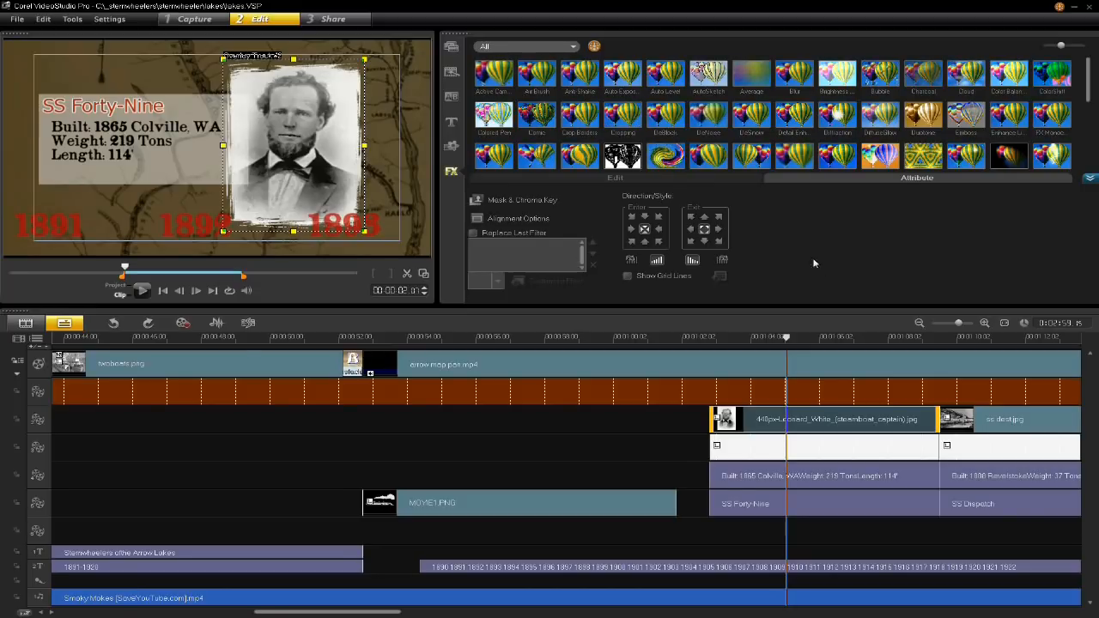
# - Compare the captain portrait with and without its overlay mask and check the available overlay types, keeping Mask Frame
pyautogui.click(498, 204)
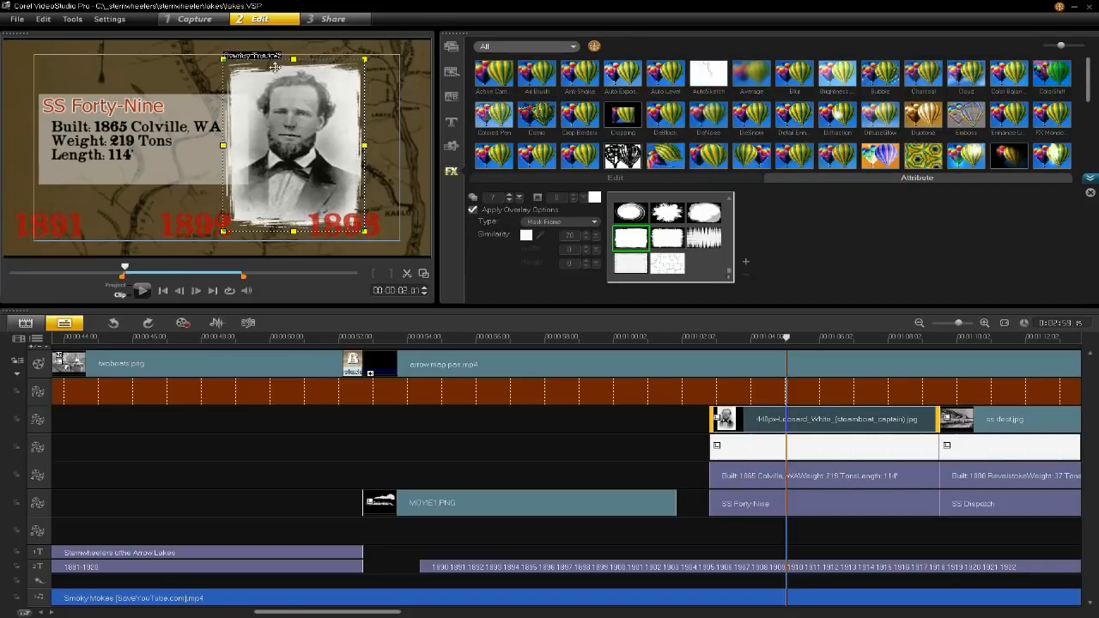
pyautogui.click(473, 211)
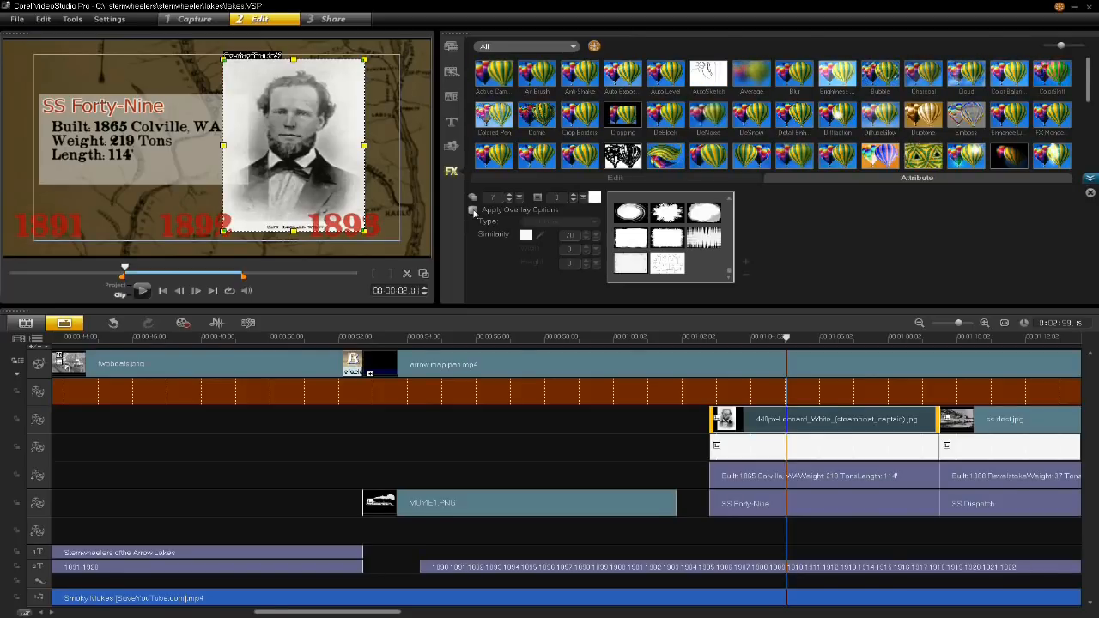
pyautogui.click(472, 210)
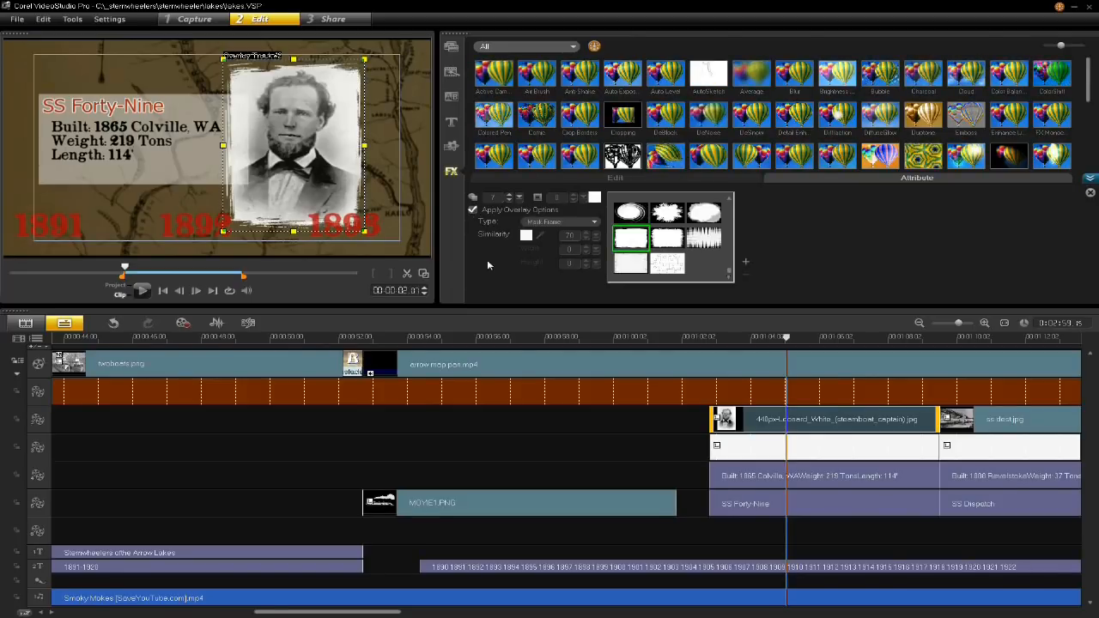
pyautogui.click(542, 225)
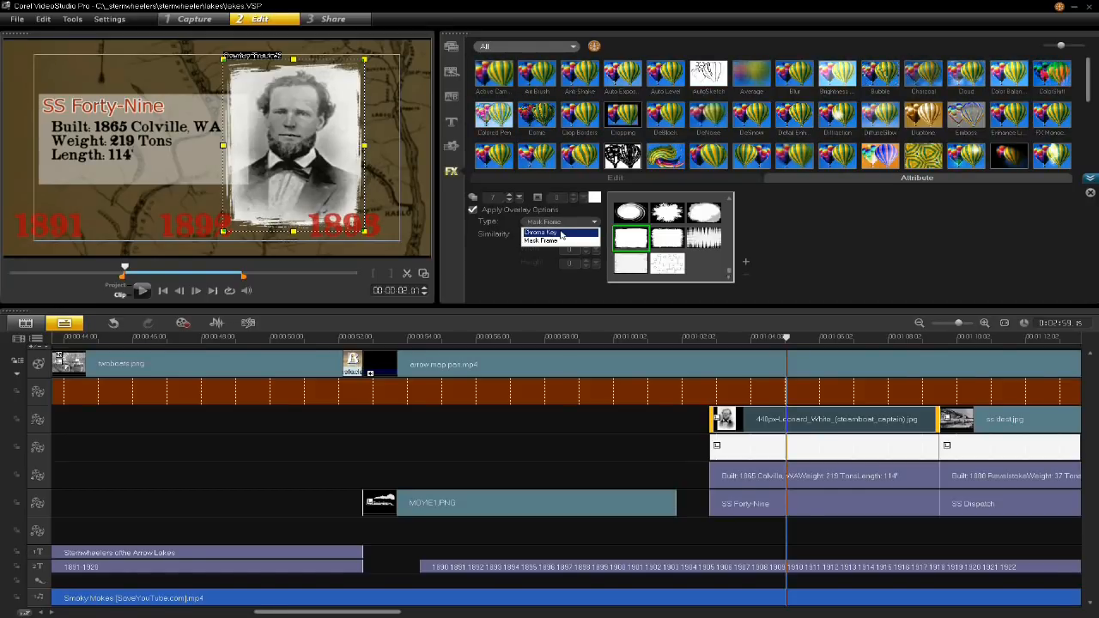
pyautogui.click(561, 235)
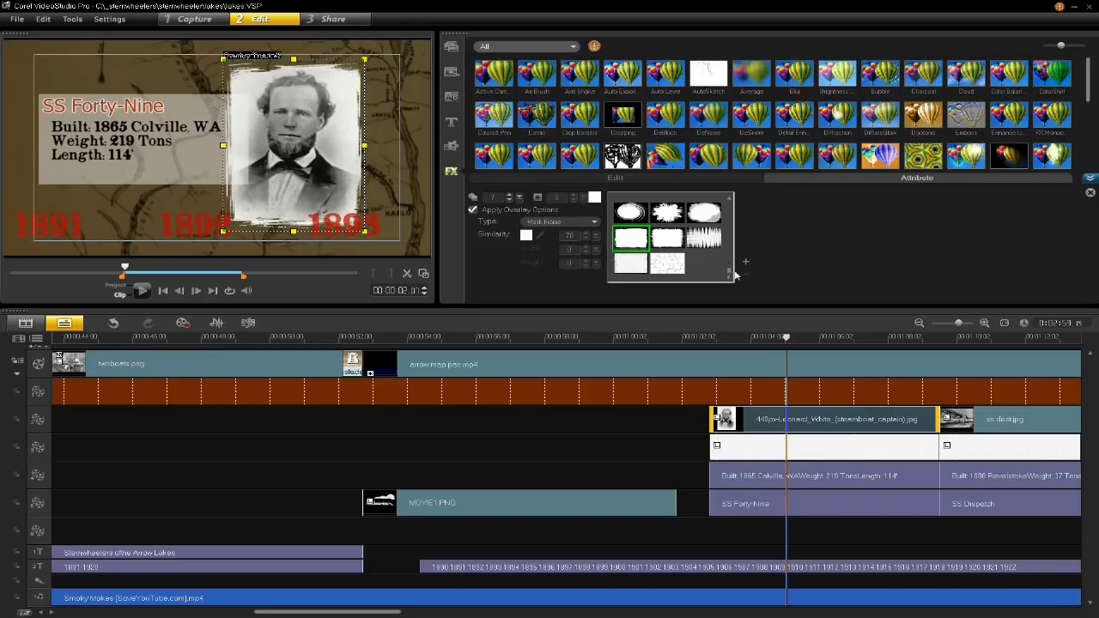
# - Try several other mask frames on the captain portrait, including the torn, streaked, oval and jigsaw shapes, and reapply the rough-edged rectangle
pyautogui.click(677, 244)
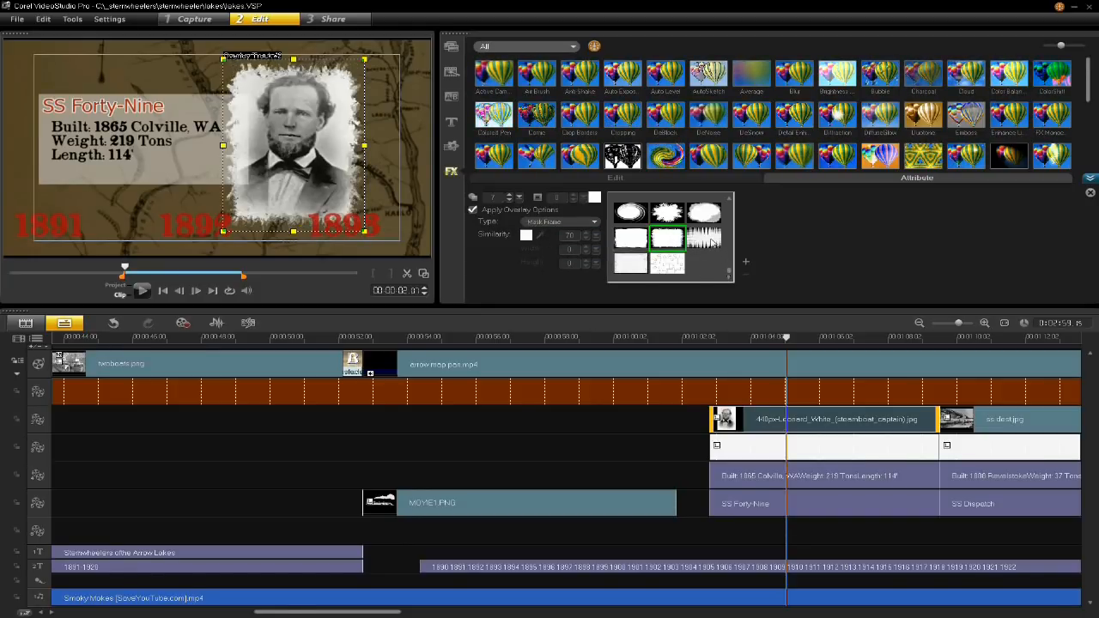
pyautogui.click(709, 242)
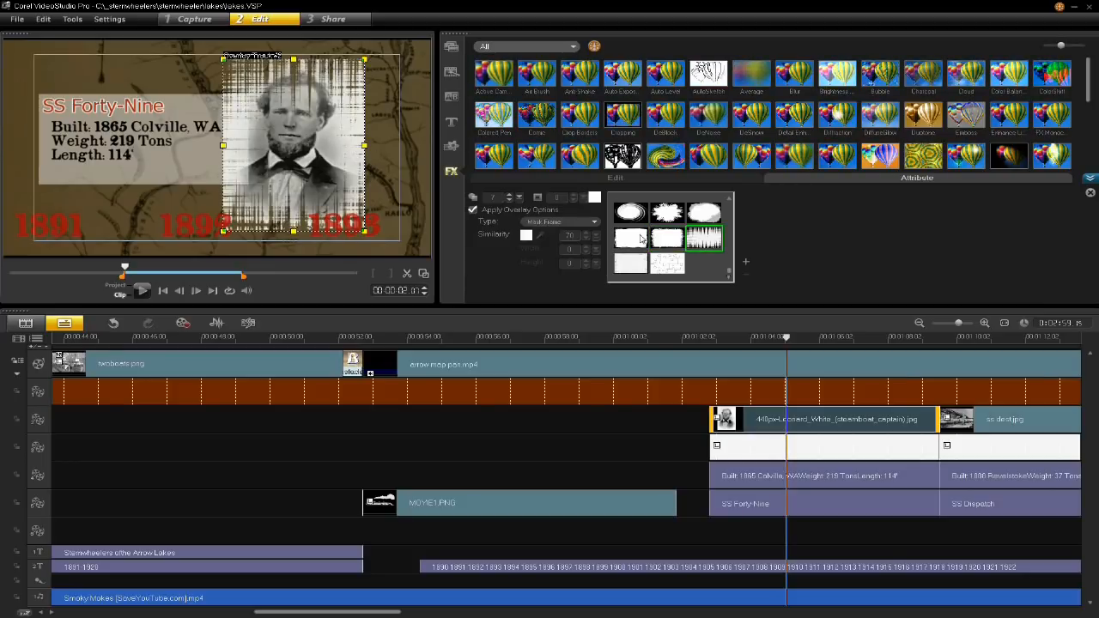
pyautogui.click(635, 225)
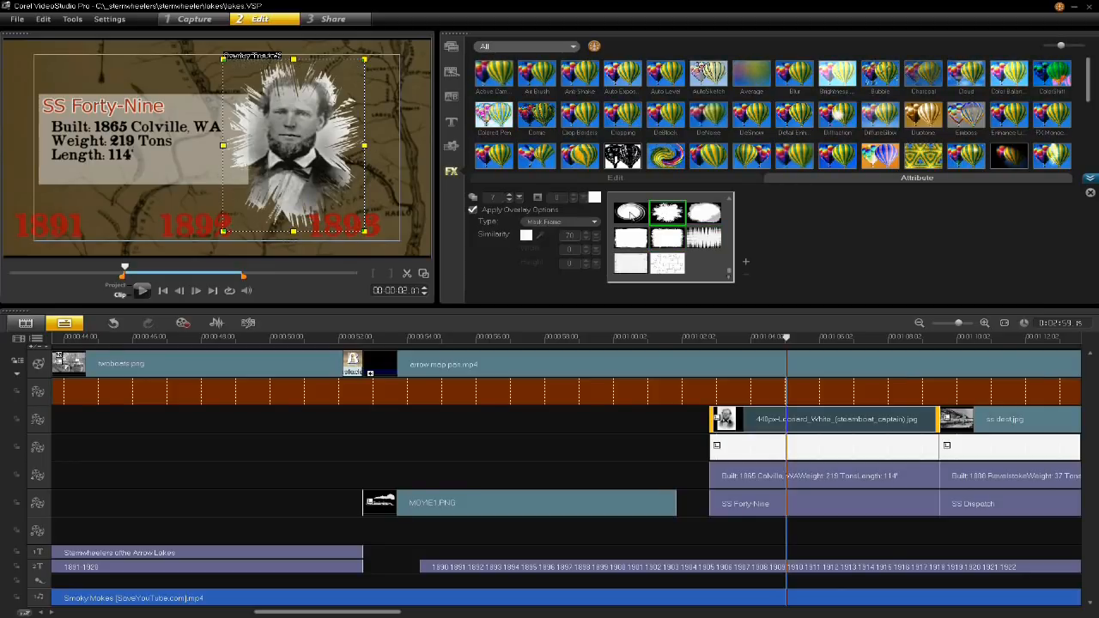
pyautogui.click(636, 262)
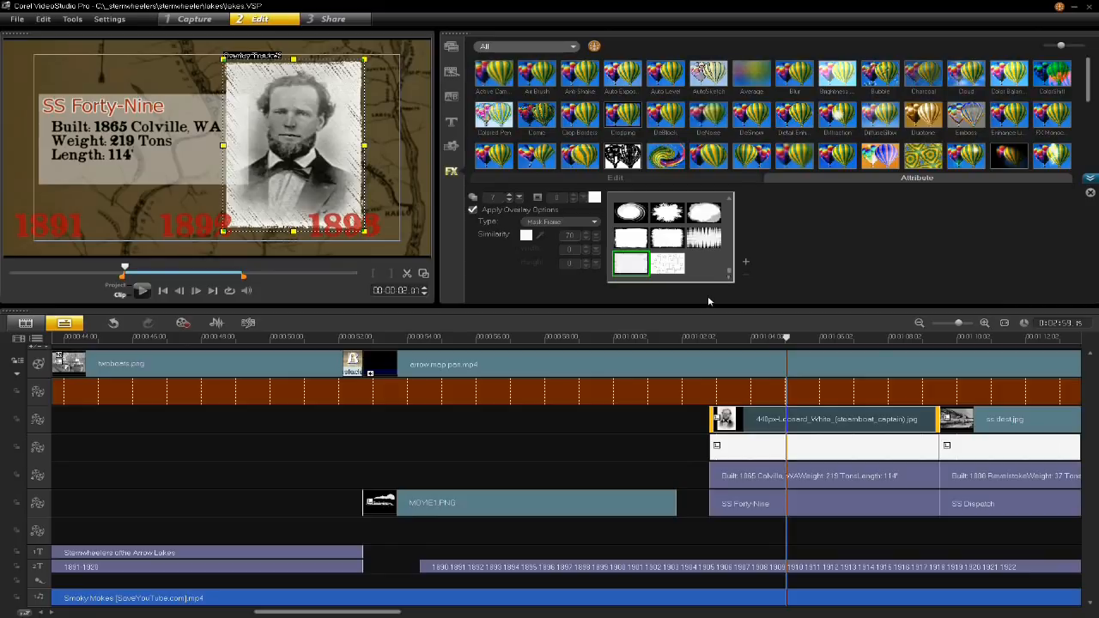
pyautogui.click(672, 270)
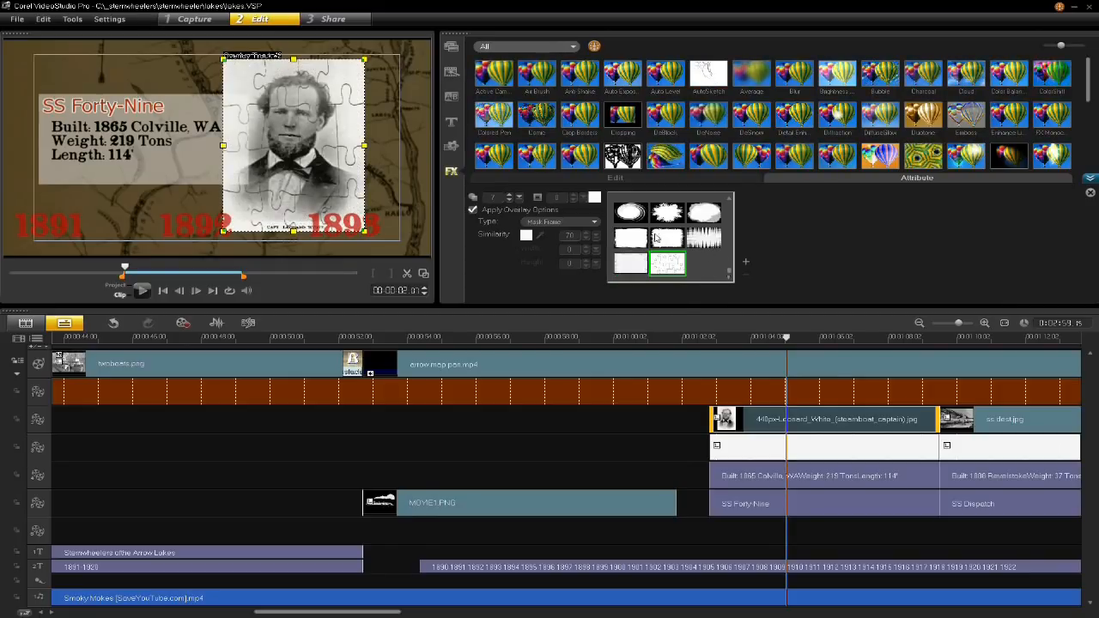
pyautogui.click(639, 240)
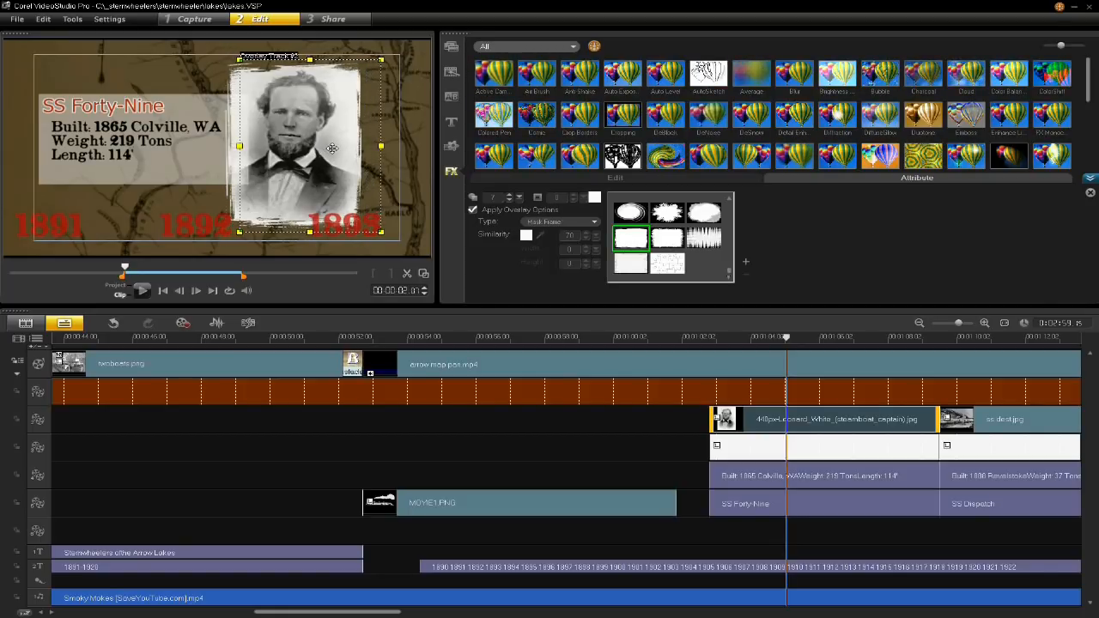
# - Move the captain portrait right until it clears the SS Forty-Nine text background, and play the section from 00:01:03:20
pyautogui.moveTo(316, 149); pyautogui.dragTo(333, 148)
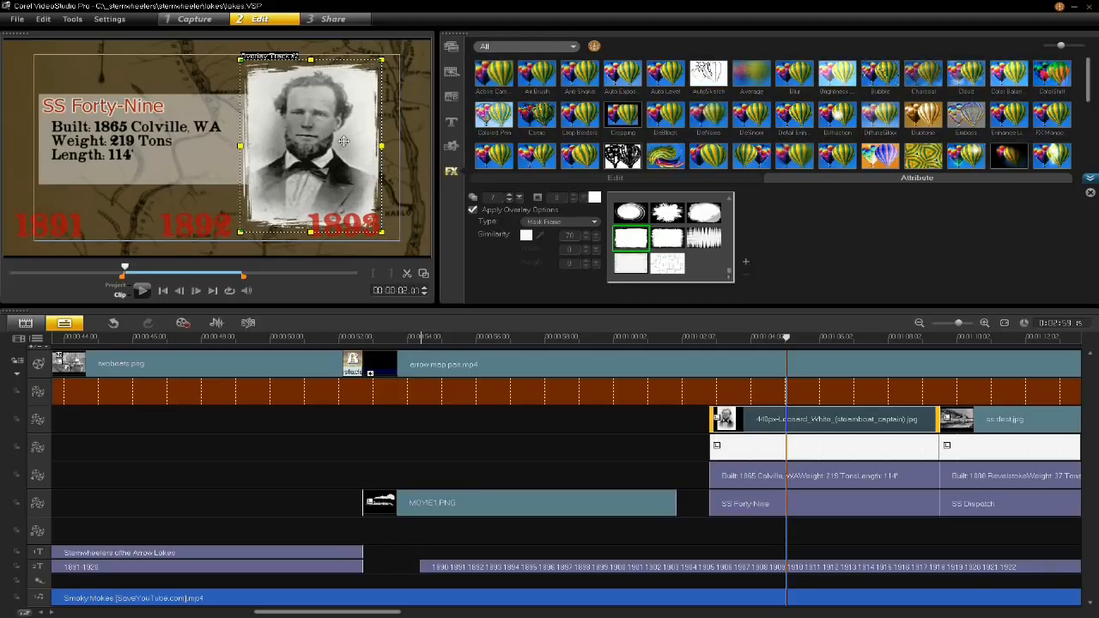
pyautogui.moveTo(338, 147); pyautogui.dragTo(352, 145)
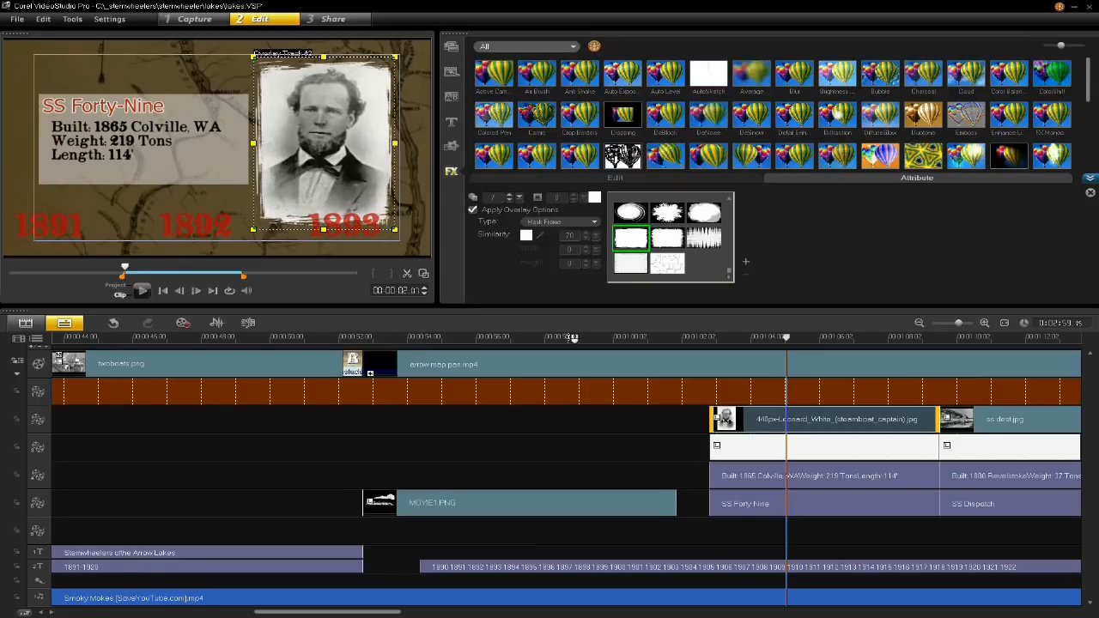
pyautogui.click(738, 339)
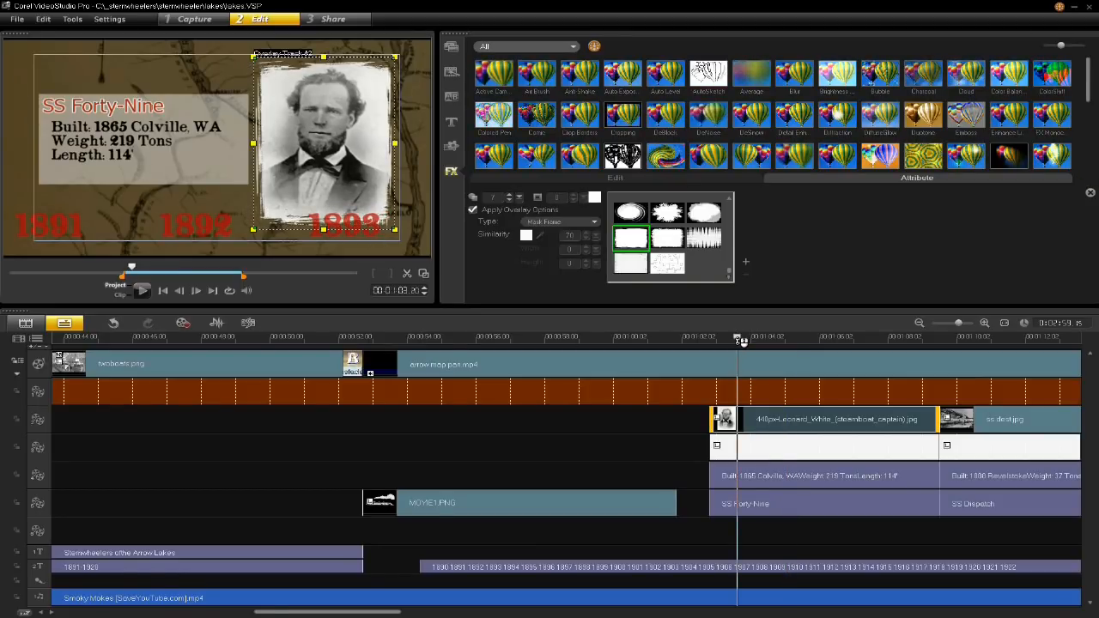
pyautogui.press('space')
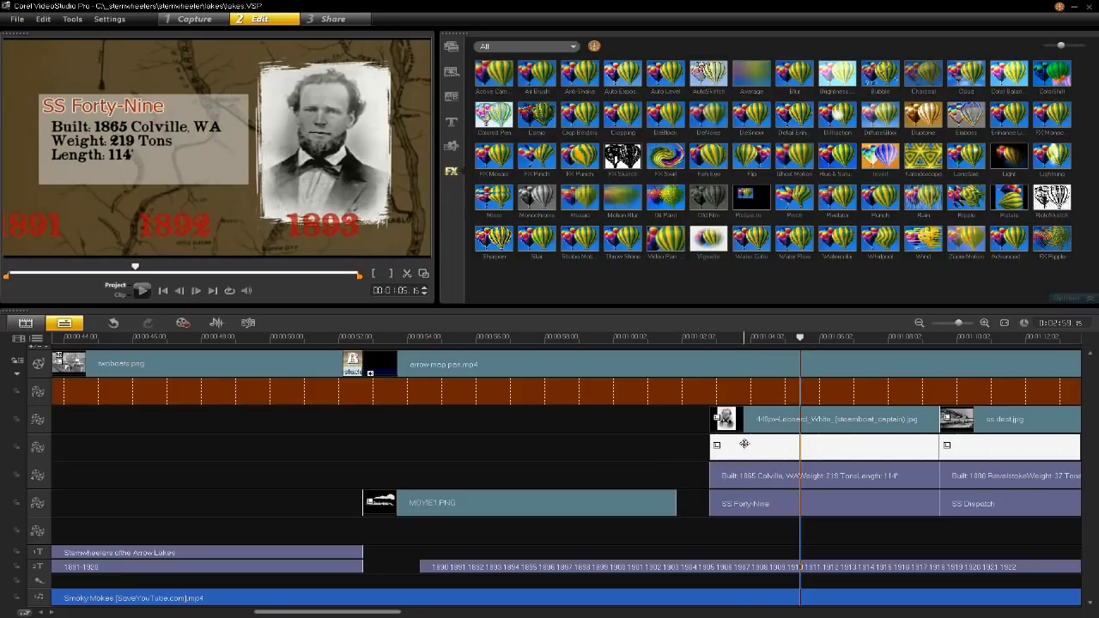
# - Scrub the SS Forty-Nine section to 00:01:06:13 and undo the portrait's last move
pyautogui.click(991, 339)
pyautogui.moveTo(991, 340); pyautogui.dragTo(838, 339)
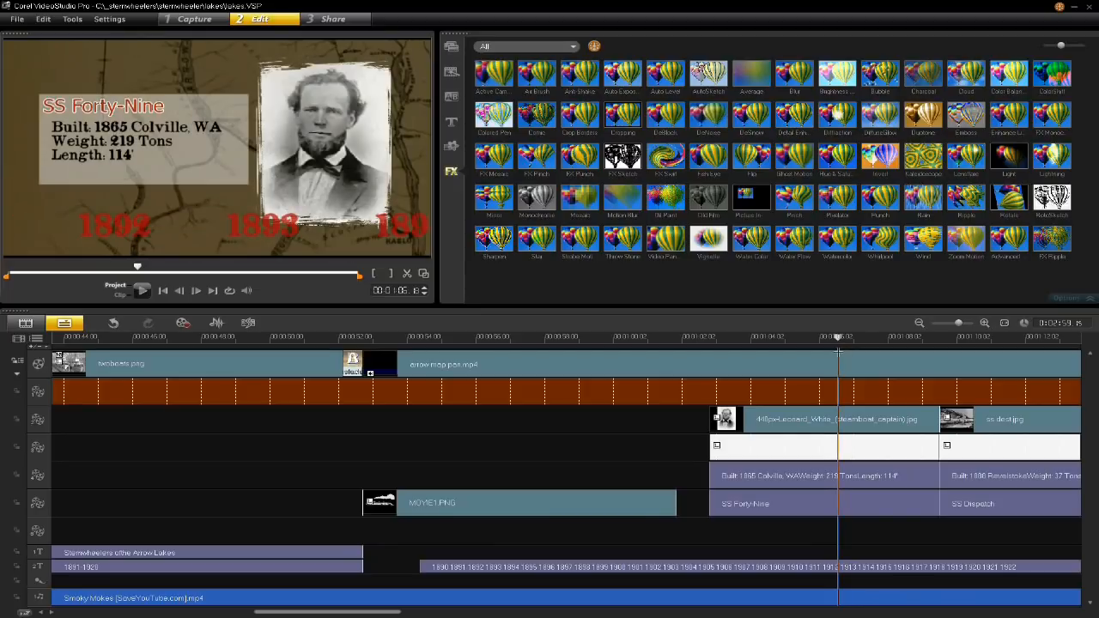
pyautogui.hotkey('ctrl', 'z')
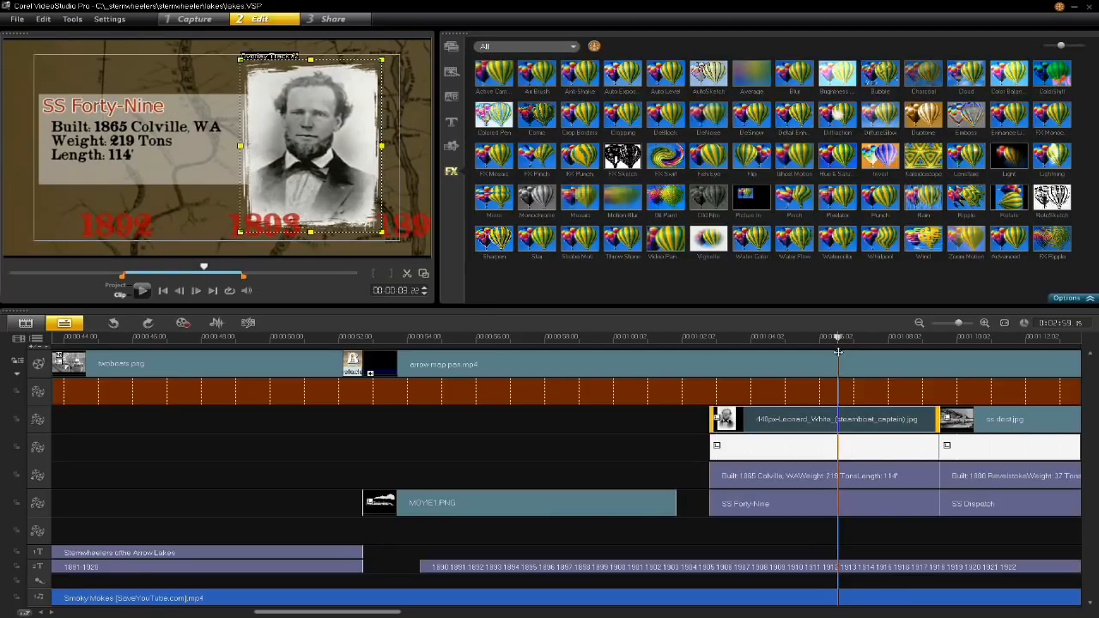
# - Undo the captain portrait's move to the right and keep the rough-edged rectangle mask on it
pyautogui.hotkey('ctrl', 'z')
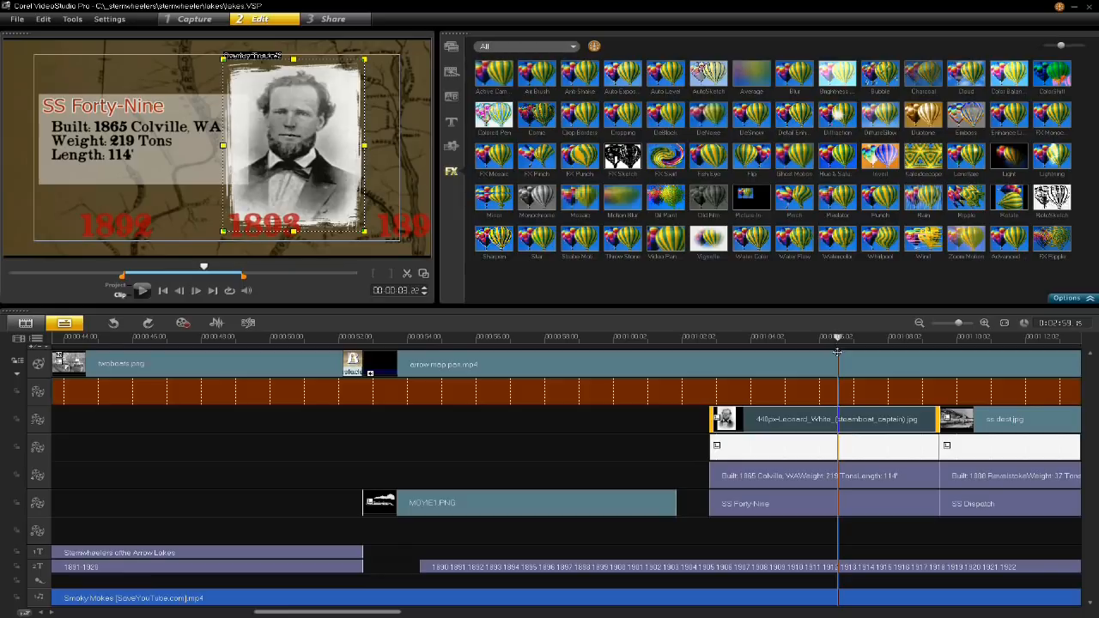
pyautogui.hotkey('ctrl', 'z')
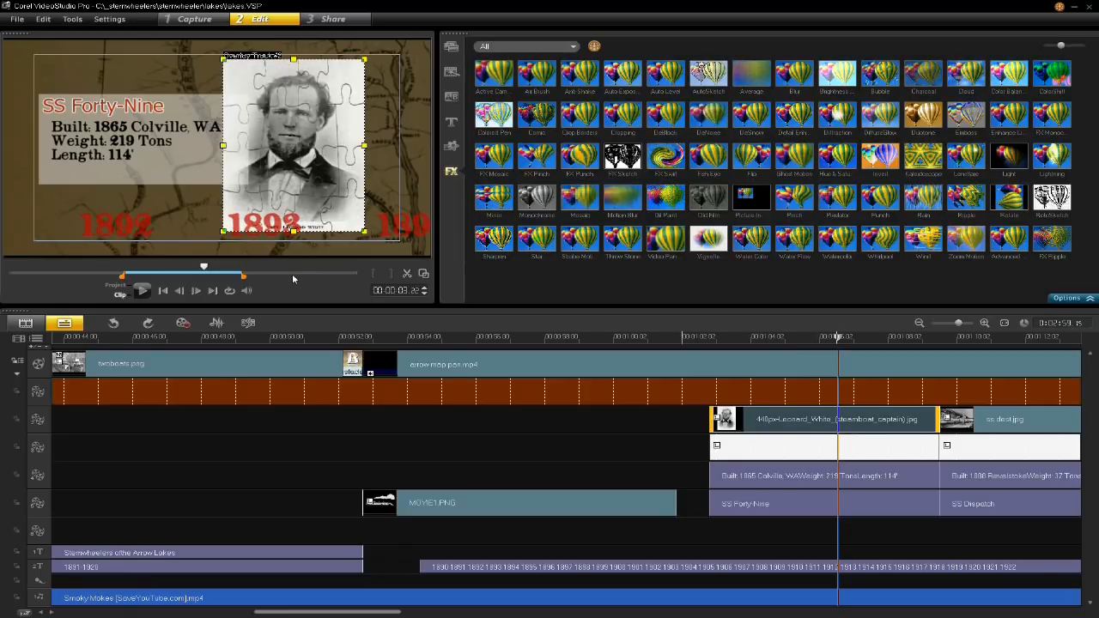
pyautogui.click(149, 323)
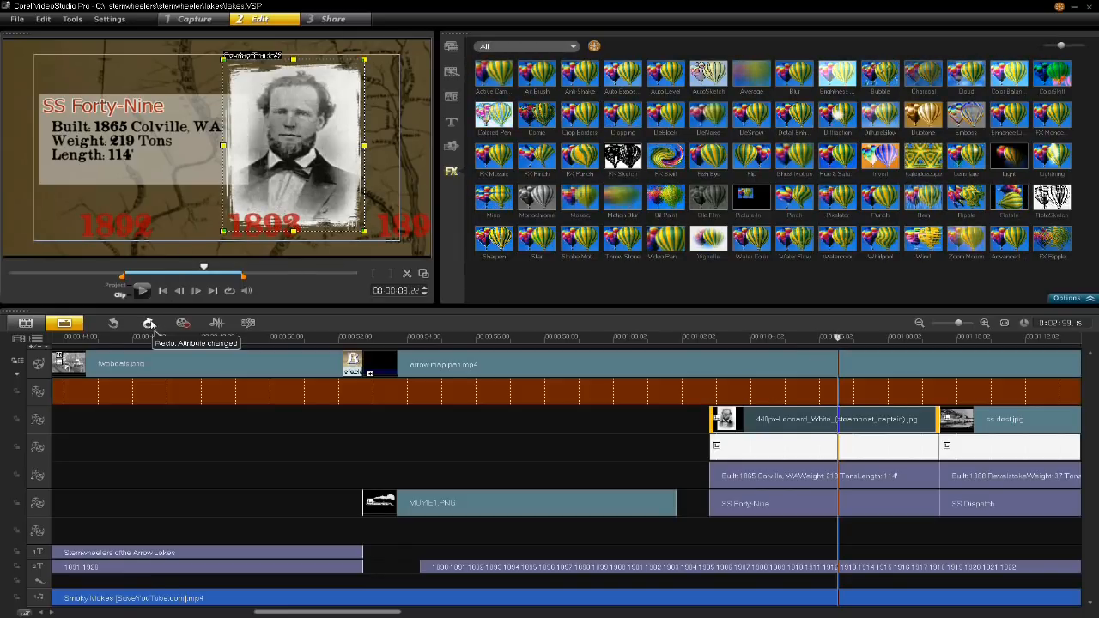
# - Examine the colour settings of the white SS Forty-Nine text background and view the Color graphics in the library
pyautogui.doubleClick(782, 452)
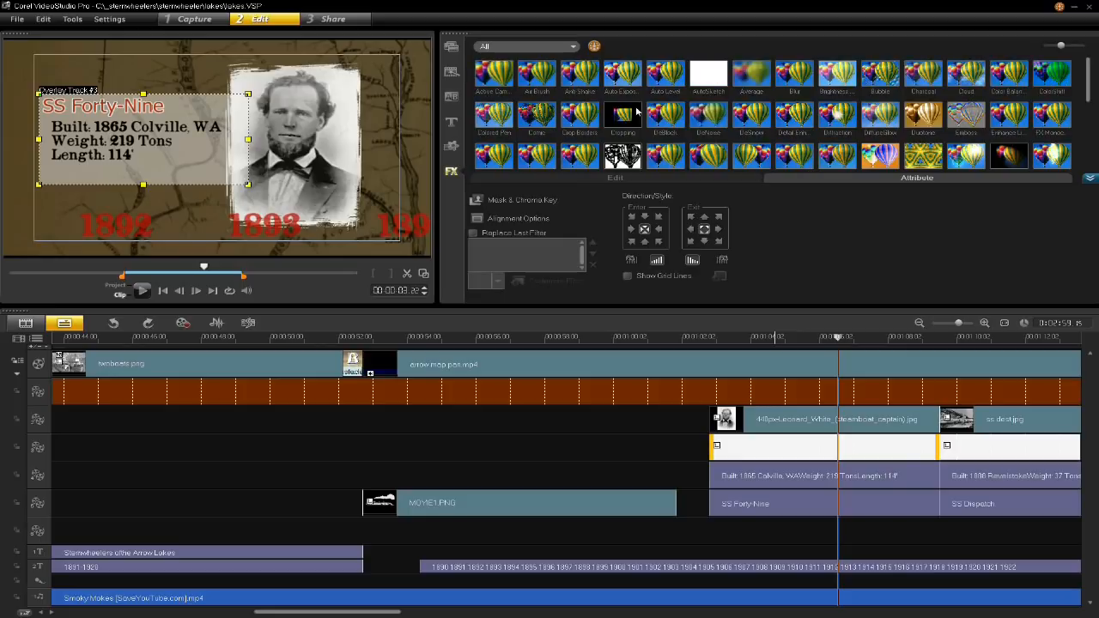
pyautogui.click(643, 178)
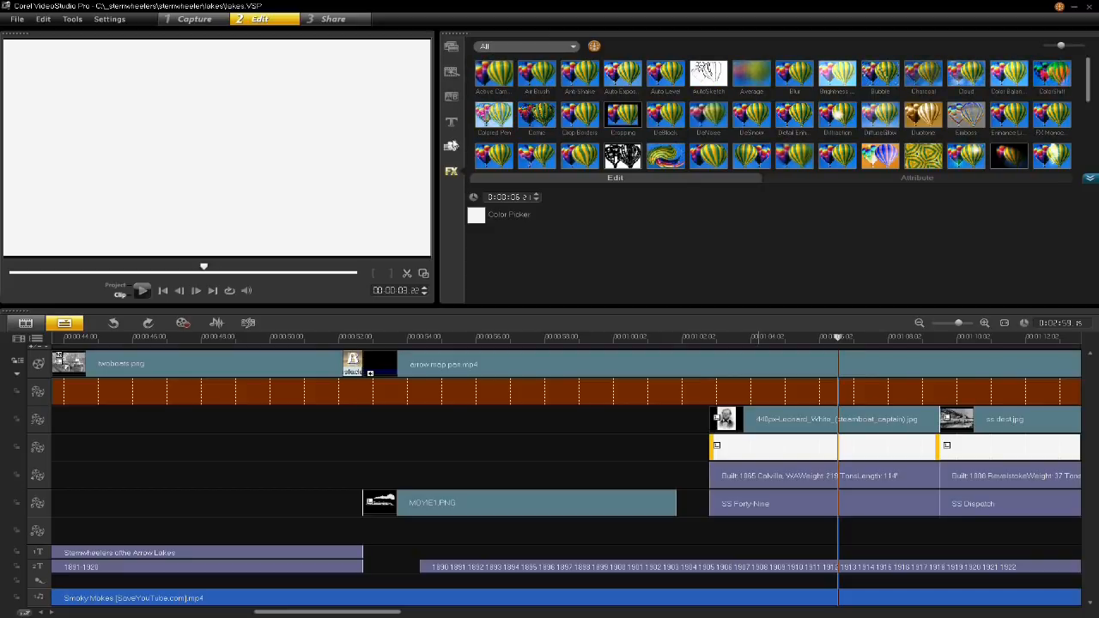
pyautogui.click(452, 146)
pyautogui.click(588, 115)
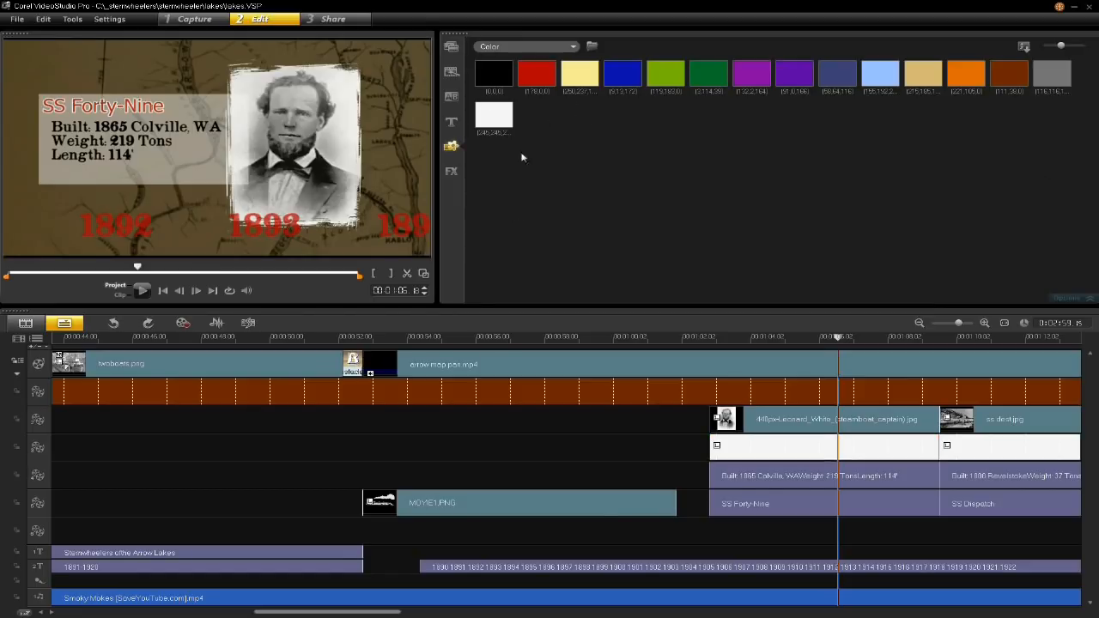
# - Set the transparency of the white SS Forty-Nine text background to 50
pyautogui.click(781, 451)
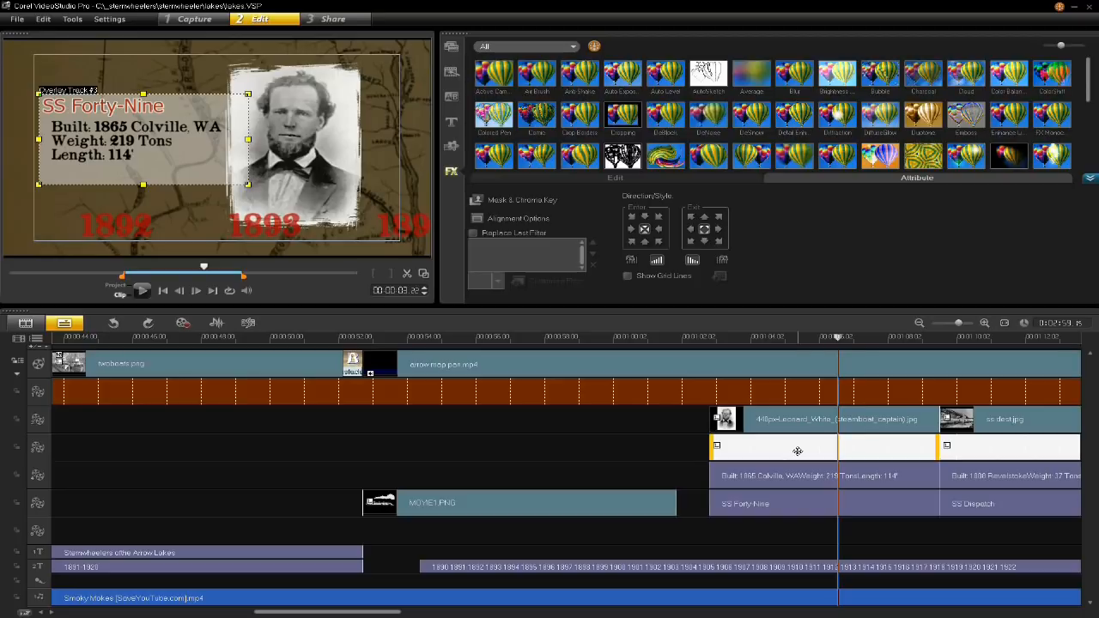
pyautogui.click(521, 203)
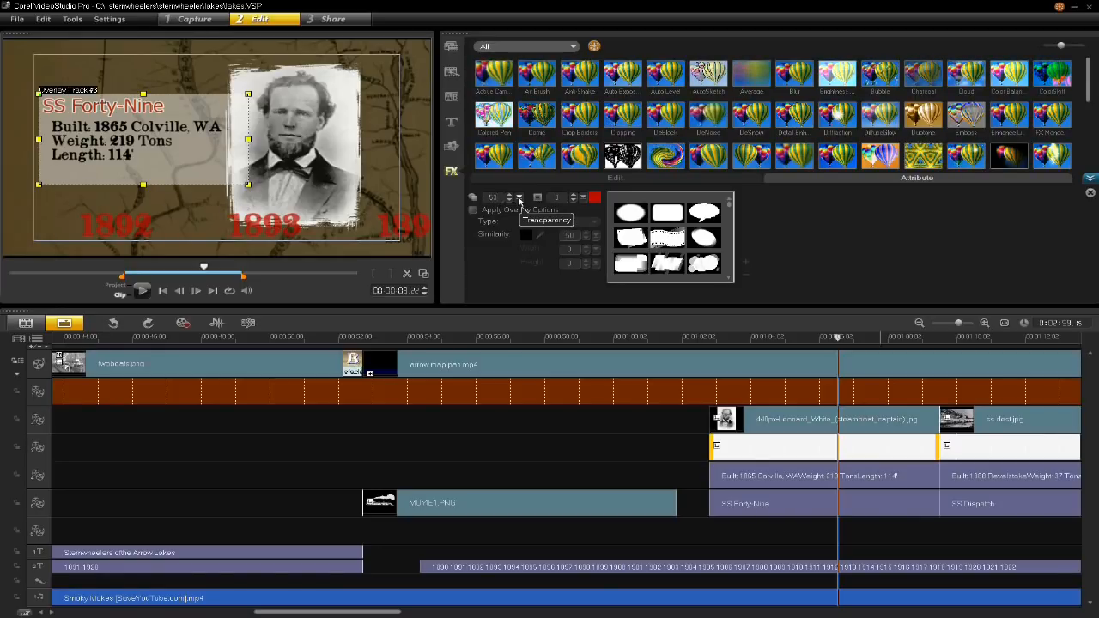
pyautogui.press('BackSpace')
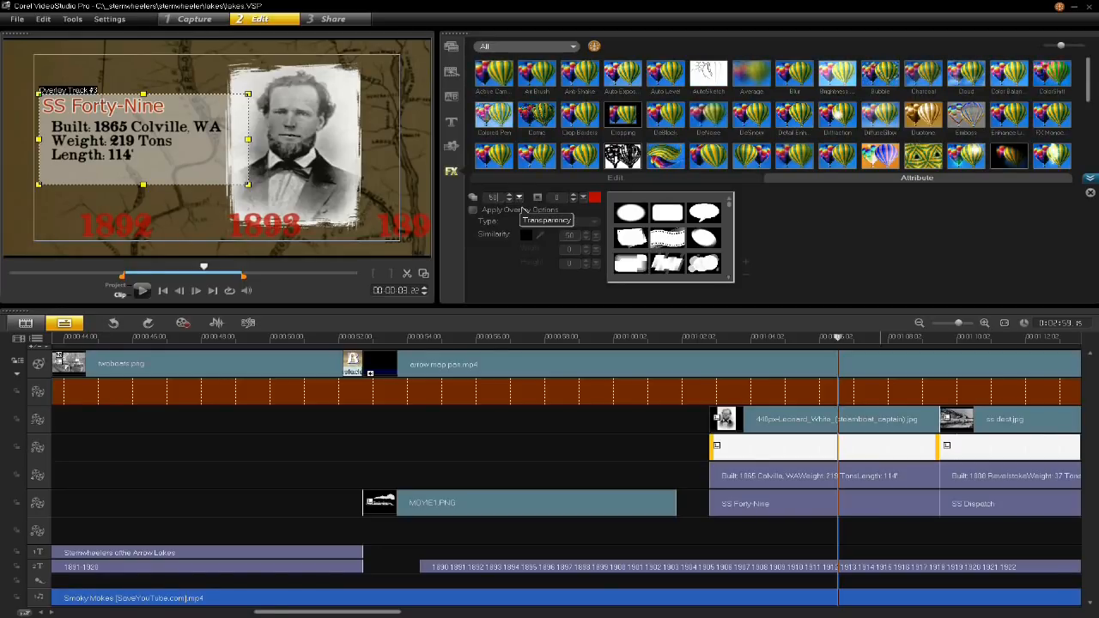
pyautogui.click(554, 198)
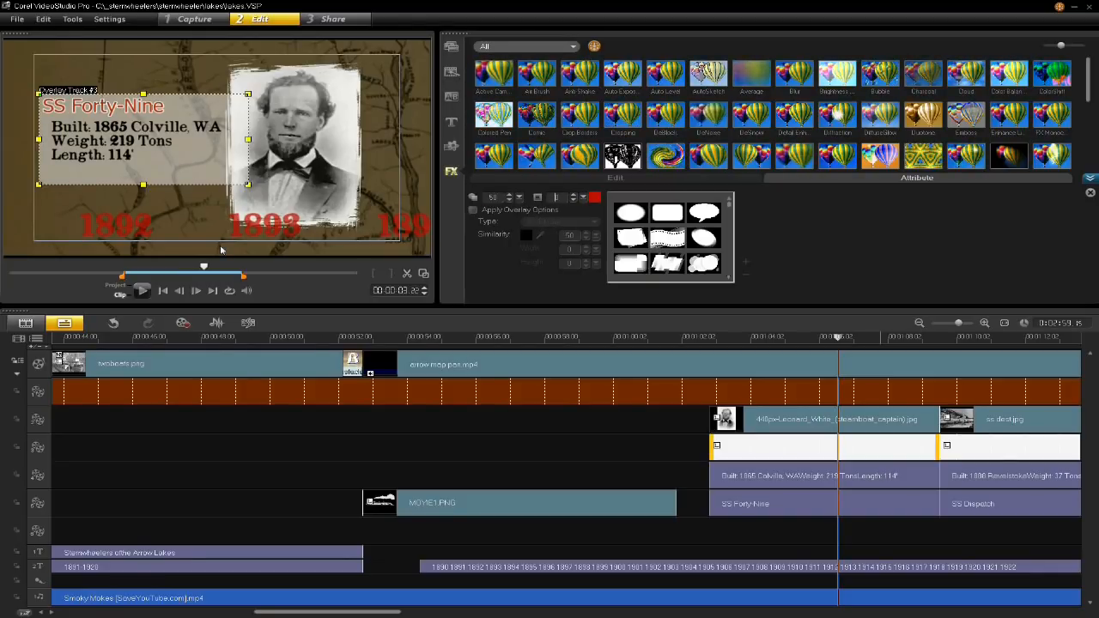
pyautogui.click(754, 181)
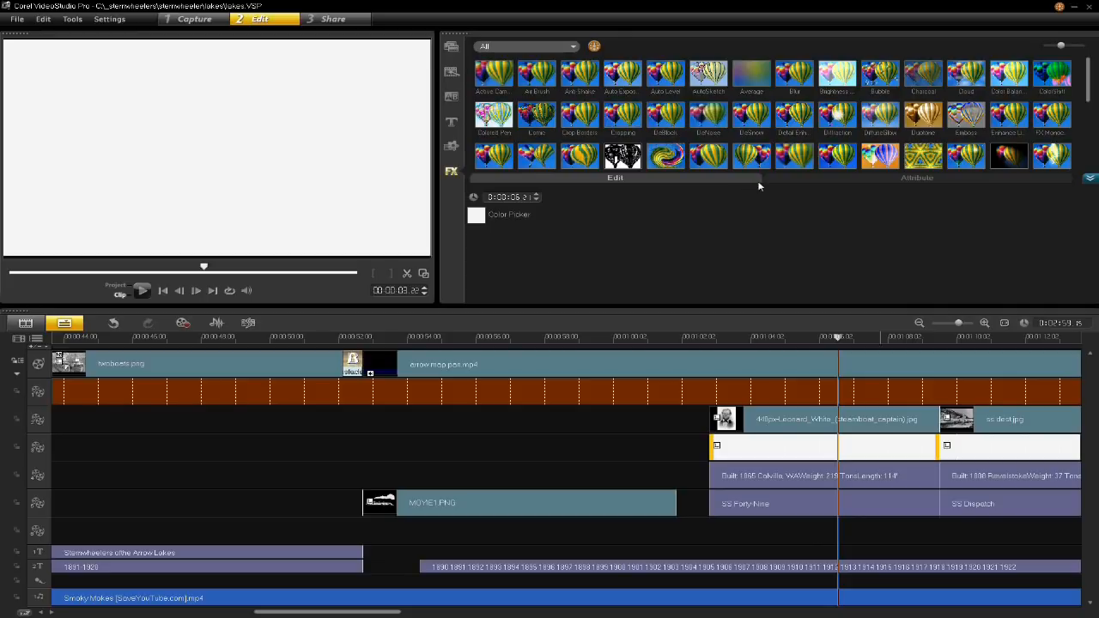
pyautogui.click(770, 182)
# - Check the fade-in and fade-out motion effects on the white text background and shorten both fades by widening the range between them
pyautogui.click(746, 338)
pyautogui.moveTo(738, 336)
pyautogui.mouseDown()
pyautogui.moveTo(711, 338)
pyautogui.moveTo(722, 338)
pyautogui.mouseUp()
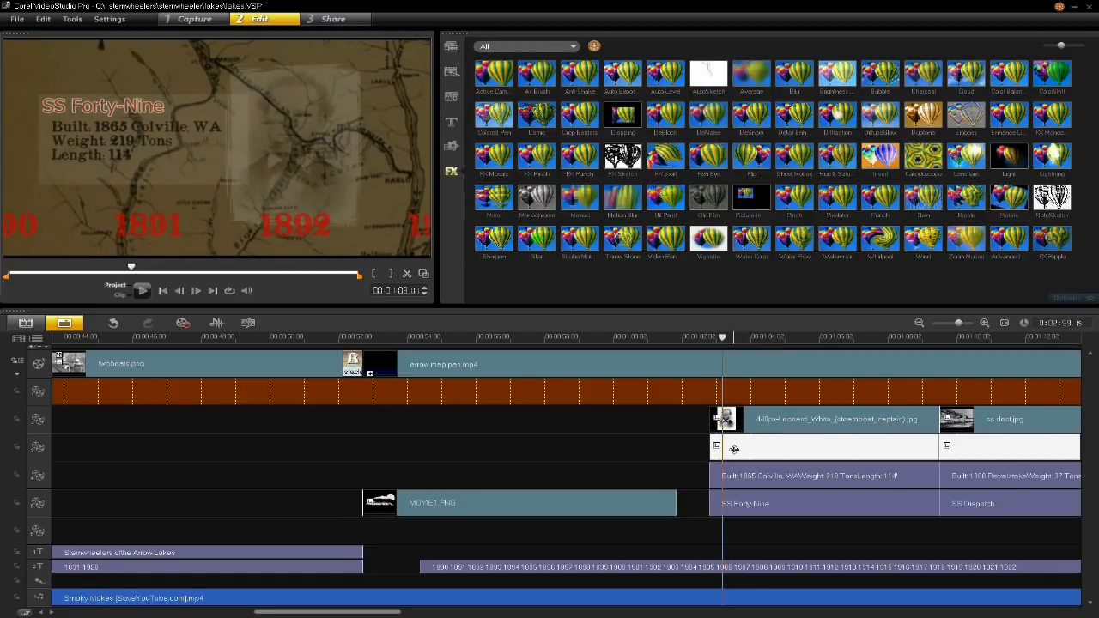
pyautogui.click(735, 449)
pyautogui.doubleClick(734, 449)
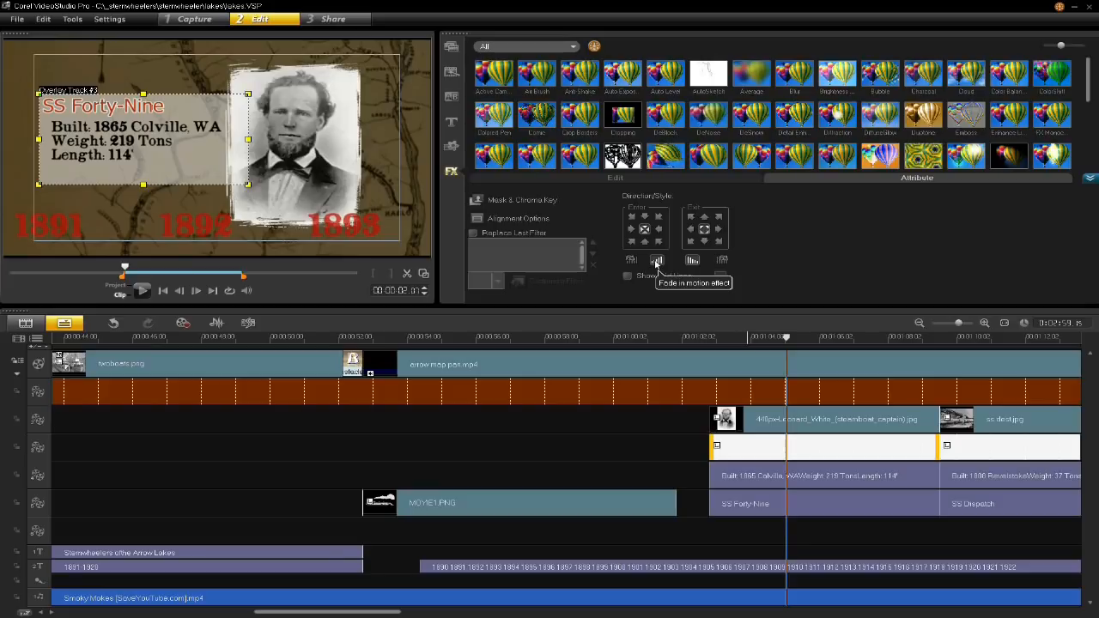
pyautogui.click(658, 261)
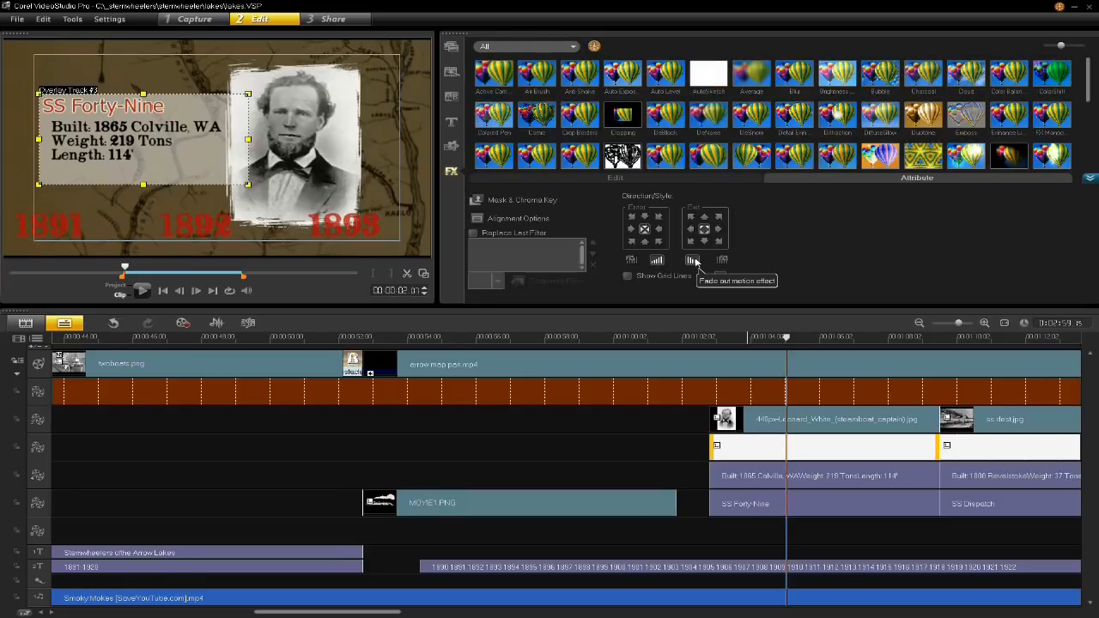
pyautogui.click(694, 261)
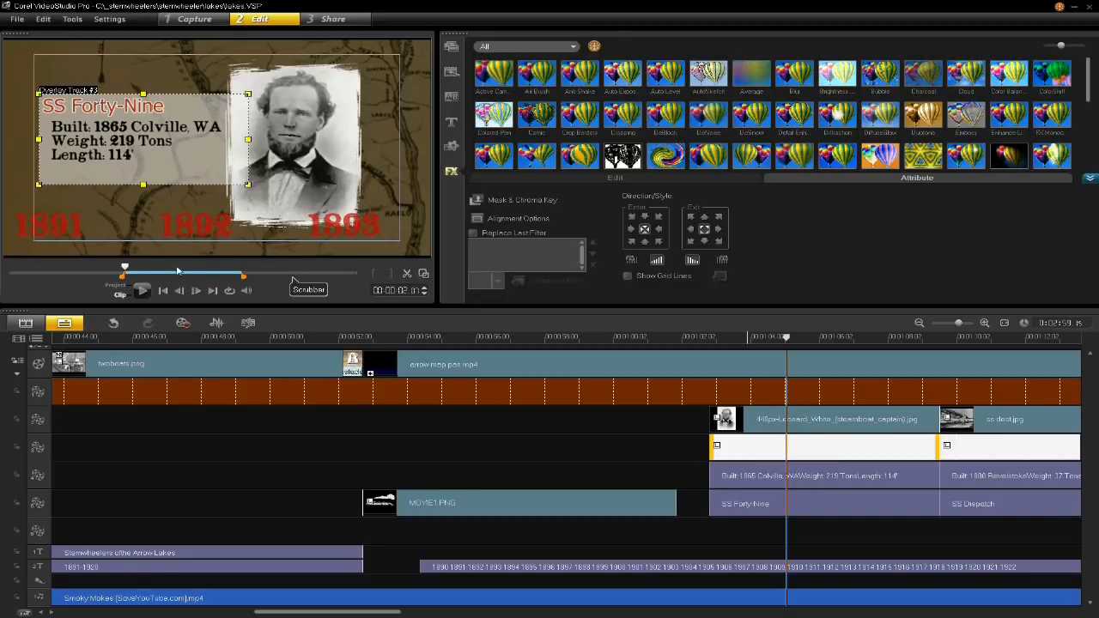
pyautogui.moveTo(239, 279); pyautogui.dragTo(269, 278)
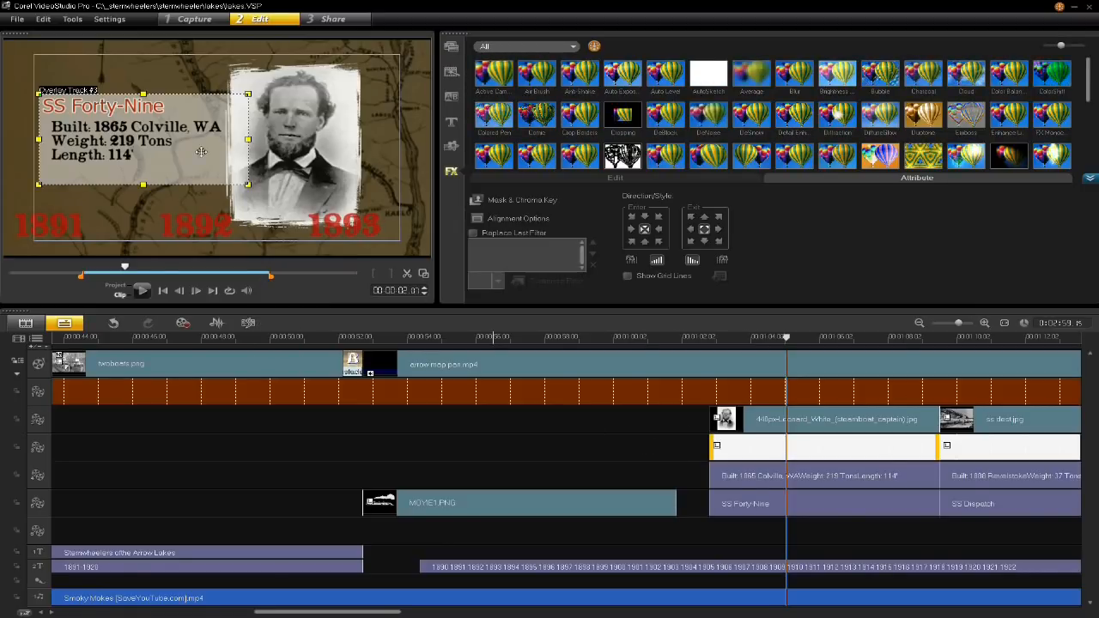
# - Try shifting the white SS Forty-Nine text background slightly up and left, and undo the move
pyautogui.moveTo(157, 159); pyautogui.dragTo(155, 153)
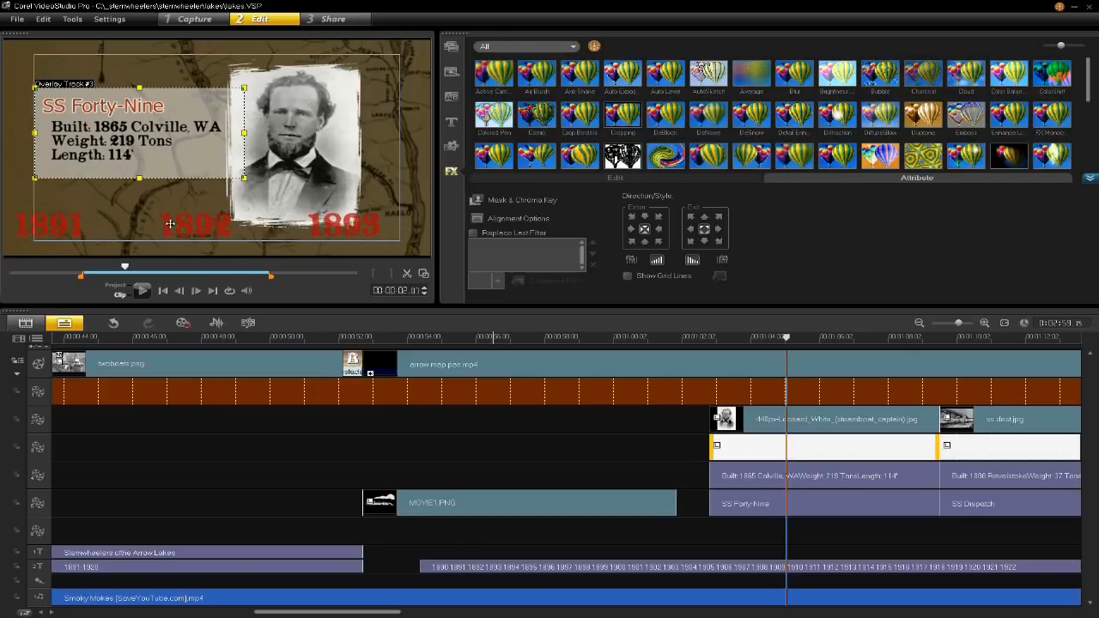
pyautogui.hotkey('ctrl', 'z')
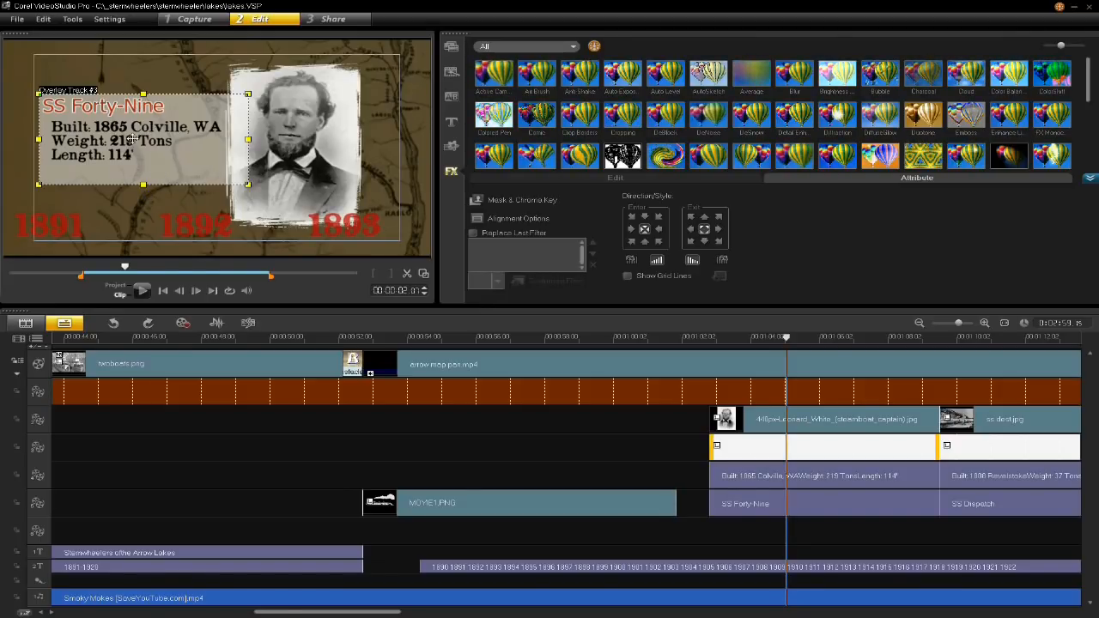
# - Inspect the SS Forty-Nine name and details titles, and play the section through to the start of SS Dispatch
pyautogui.click(766, 504)
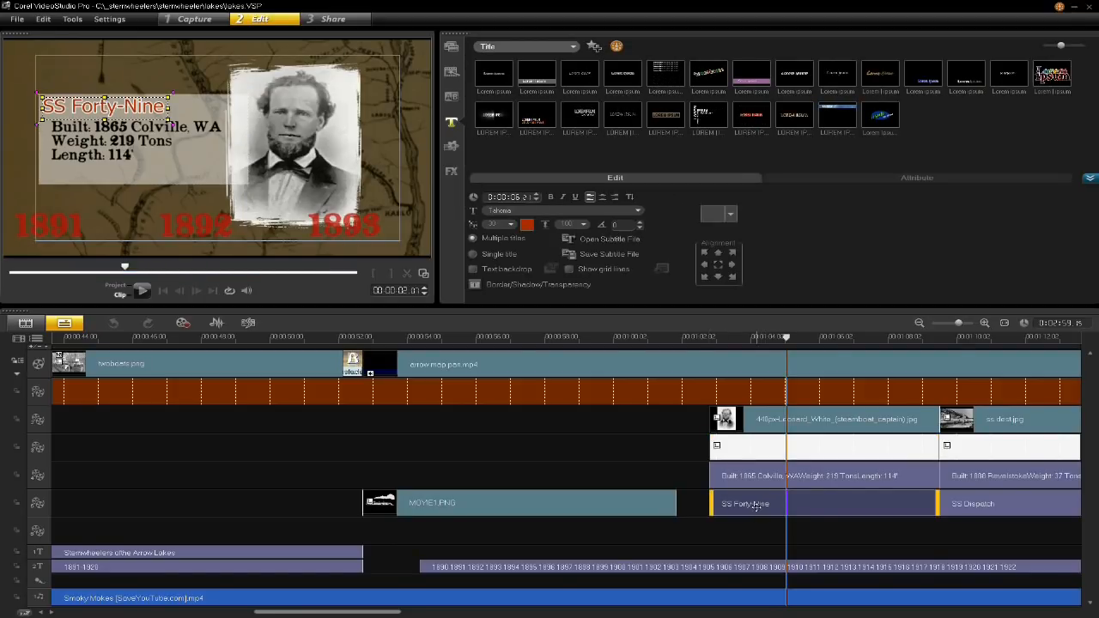
pyautogui.click(752, 478)
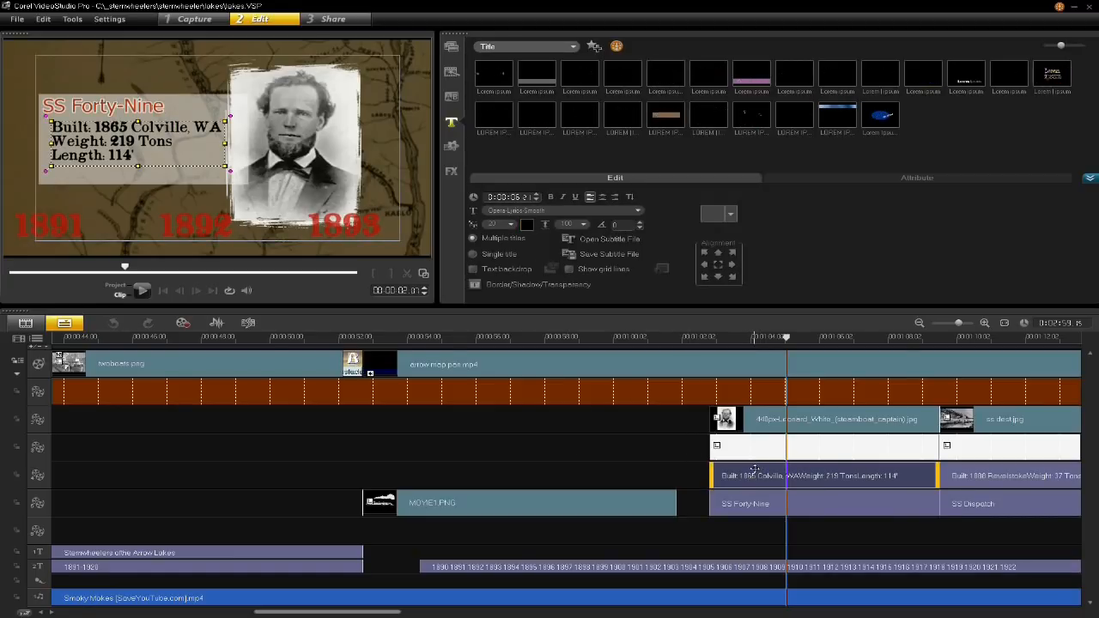
pyautogui.click(716, 338)
pyautogui.press('space')
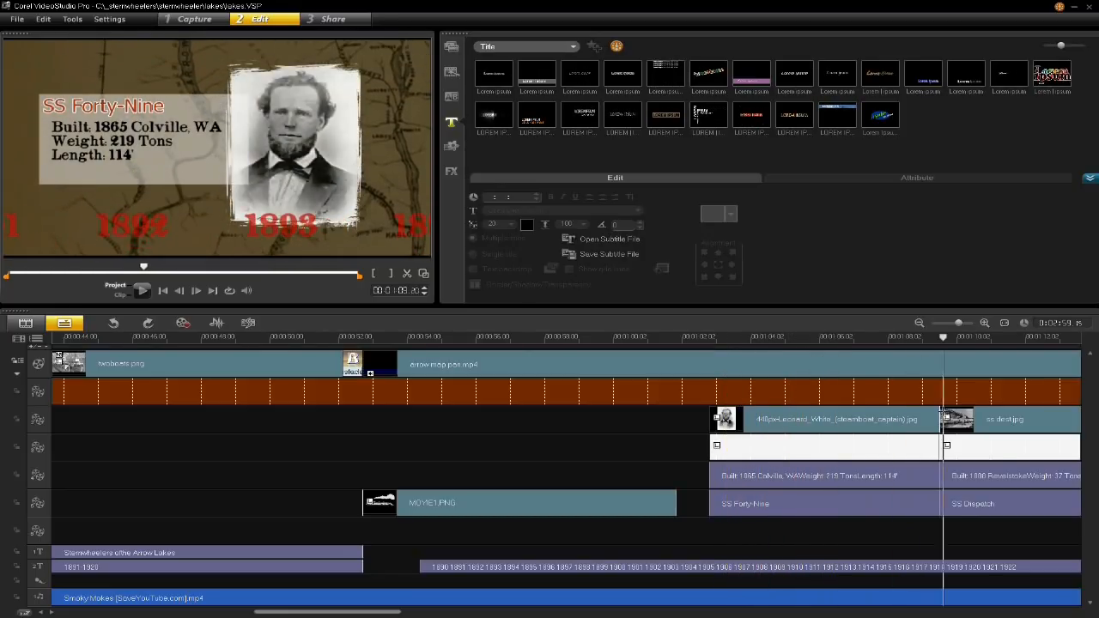
pyautogui.moveTo(910, 419); pyautogui.dragTo(946, 445)
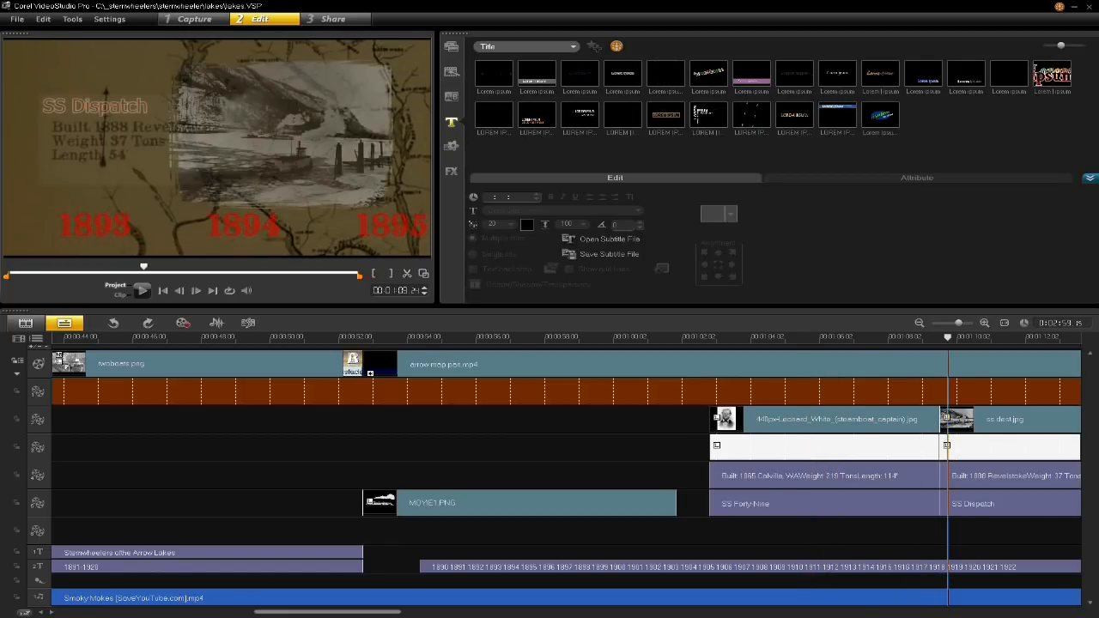
# - View the whole ship sequence in the timeline and compare the SS Forty-Nine section at 00:01:06:01 with SS Dispatch
pyautogui.moveTo(296, 612); pyautogui.dragTo(383, 599)
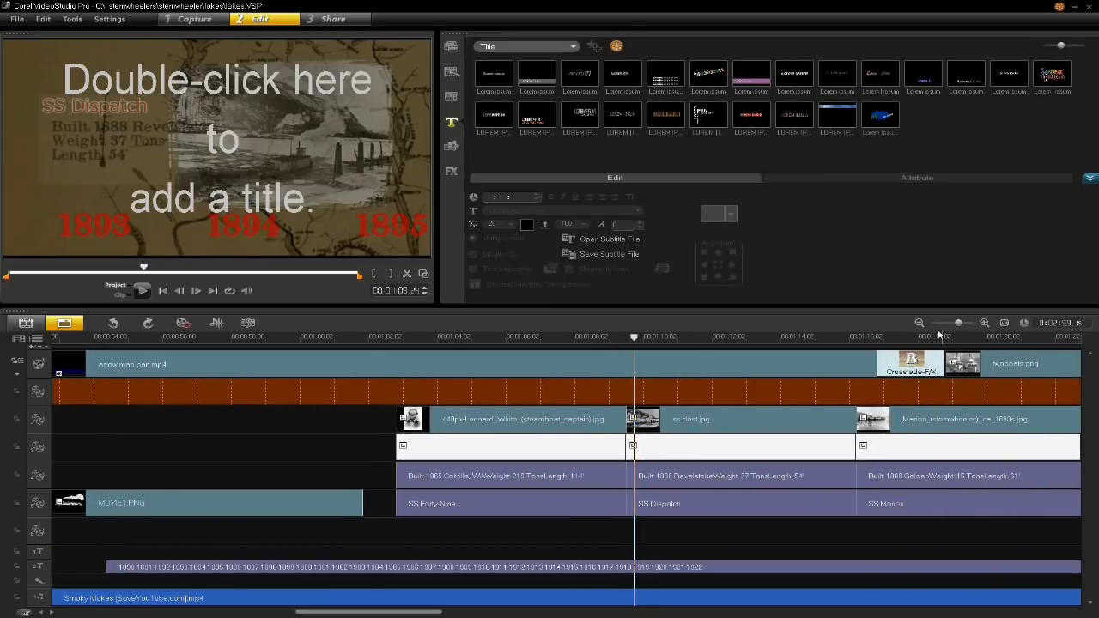
pyautogui.moveTo(959, 324); pyautogui.dragTo(949, 324)
pyautogui.moveTo(528, 612); pyautogui.dragTo(562, 612)
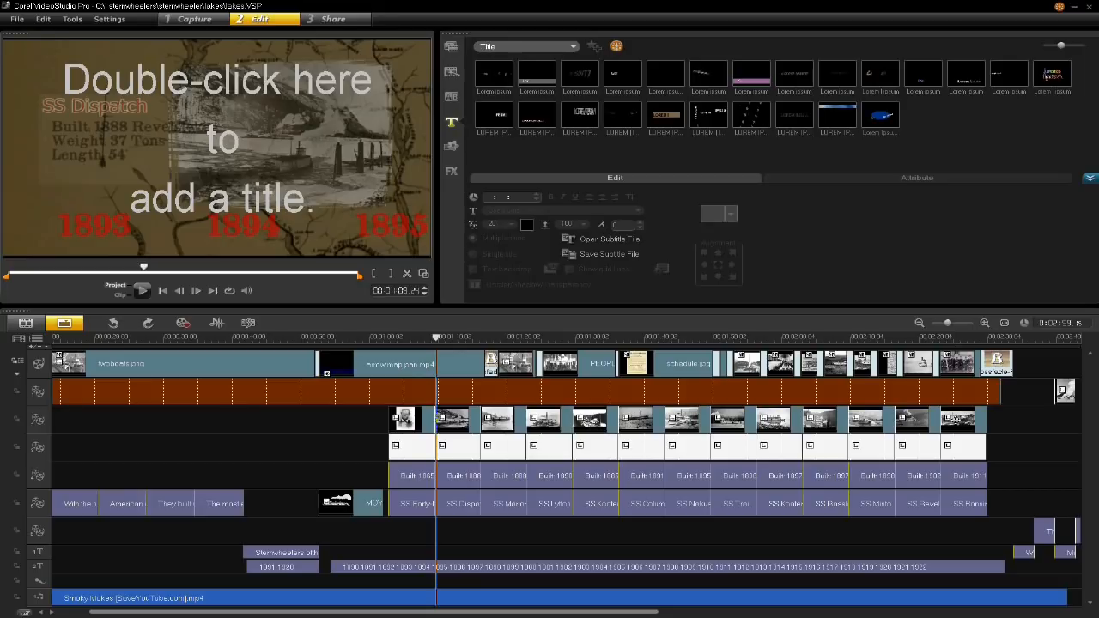
pyautogui.click(413, 338)
pyautogui.moveTo(411, 351); pyautogui.dragTo(410, 351)
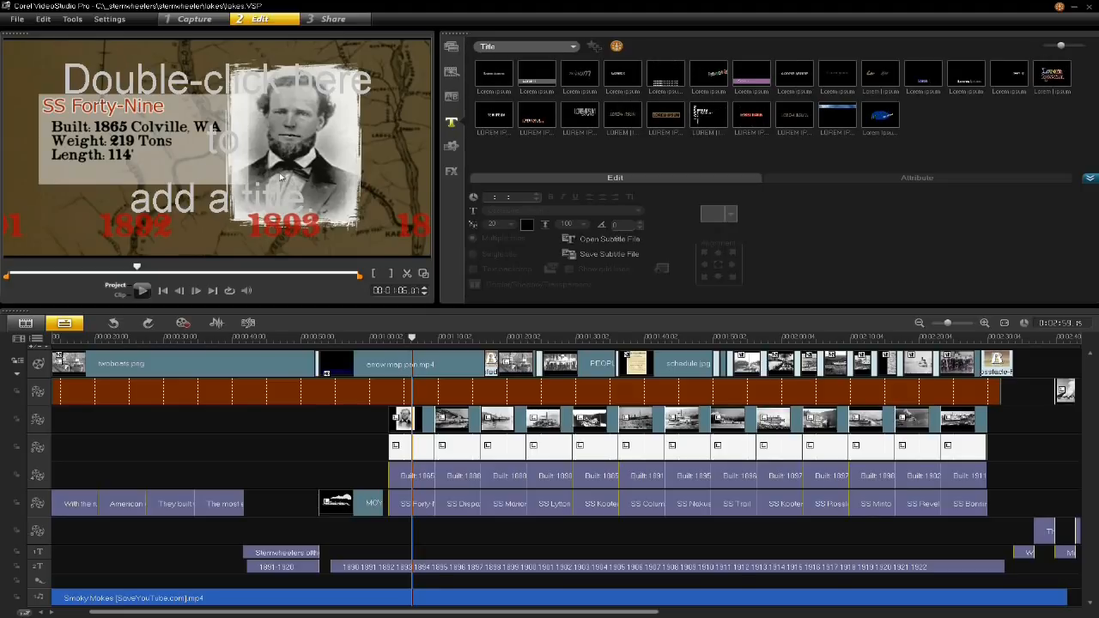
pyautogui.click(458, 338)
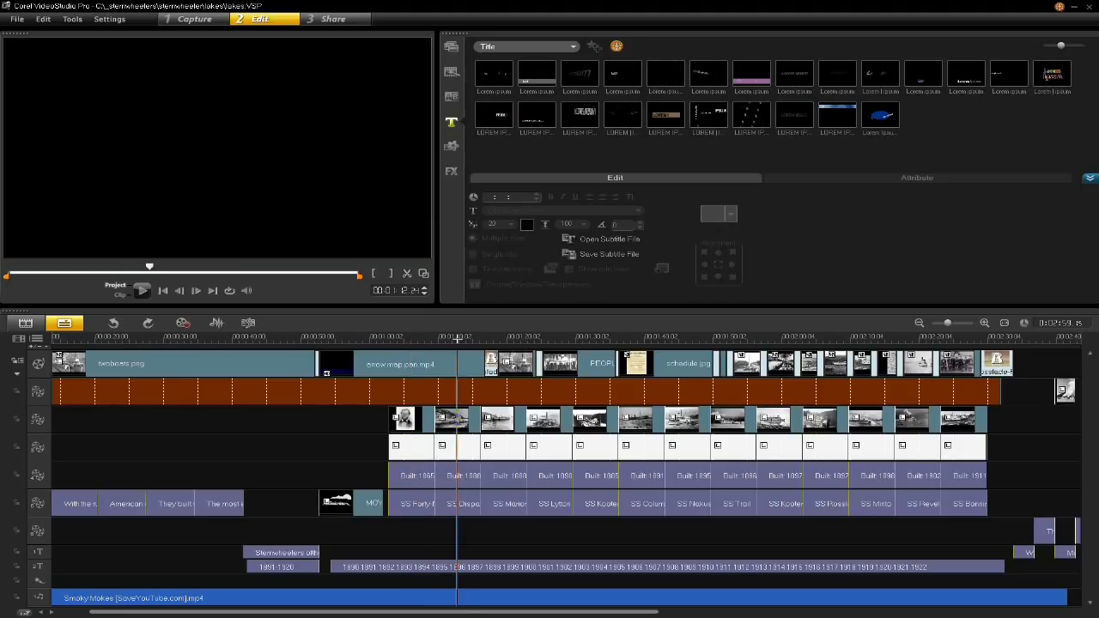
# - Inspect the SS Dispatch photo and captain portrait overlays, check the portrait's clip commands, and scrub the sequence to 00:01:29:11
pyautogui.click(455, 419)
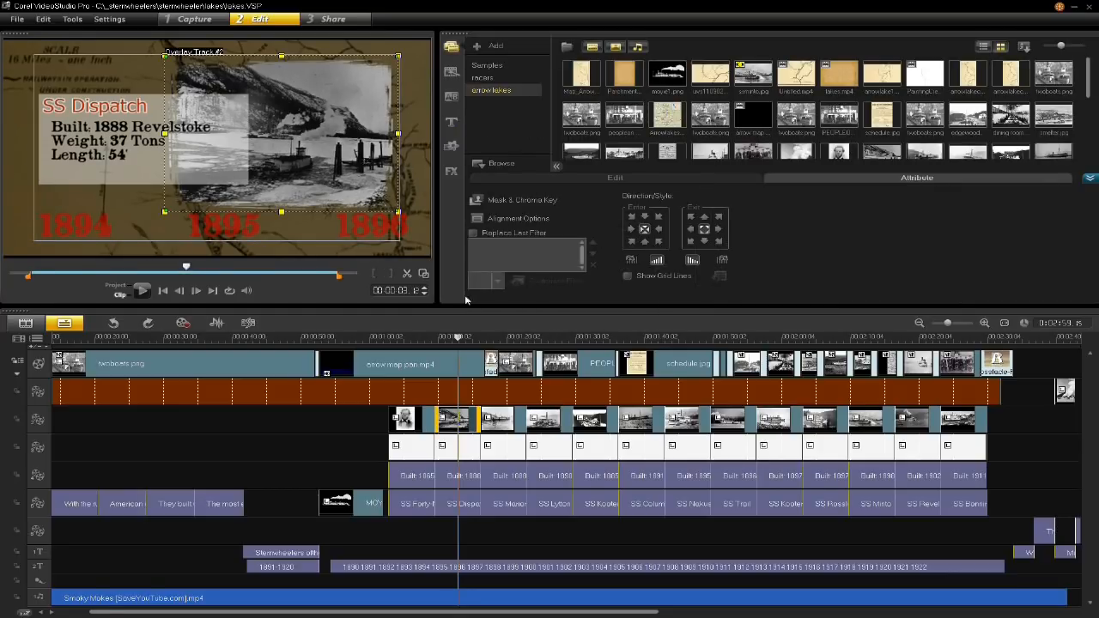
pyautogui.press('Home')
pyautogui.click(418, 421)
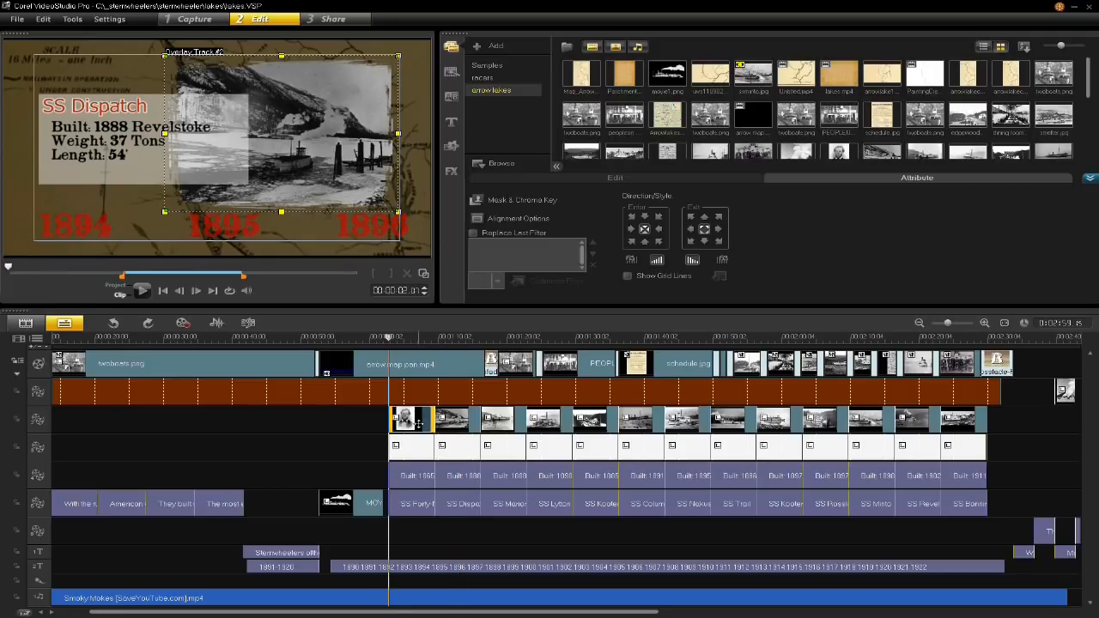
pyautogui.rightClick(419, 426)
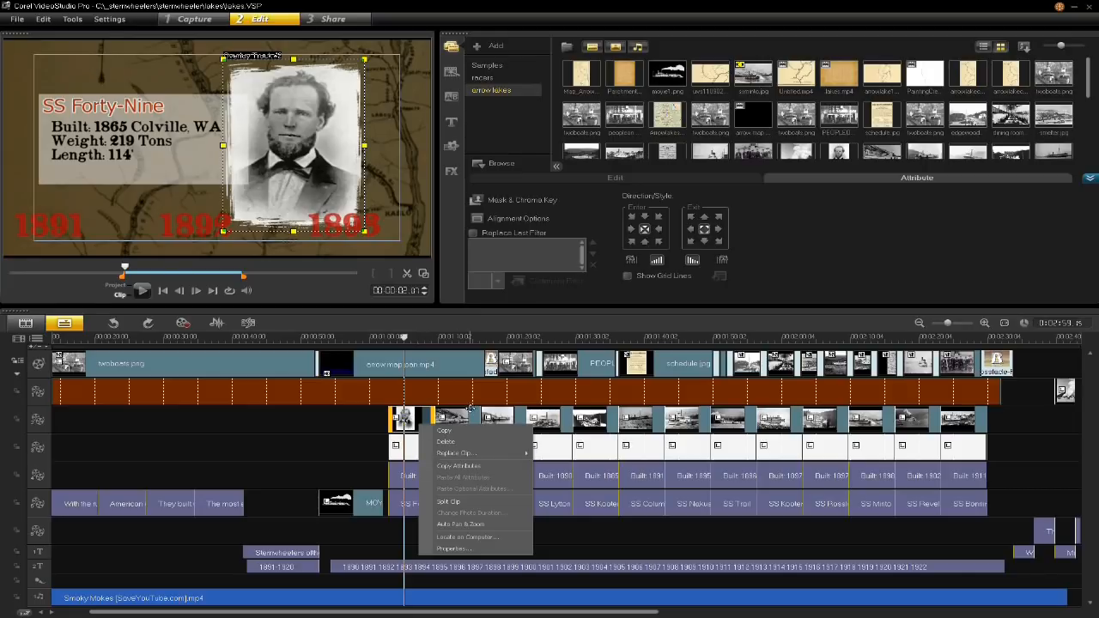
pyautogui.click(464, 337)
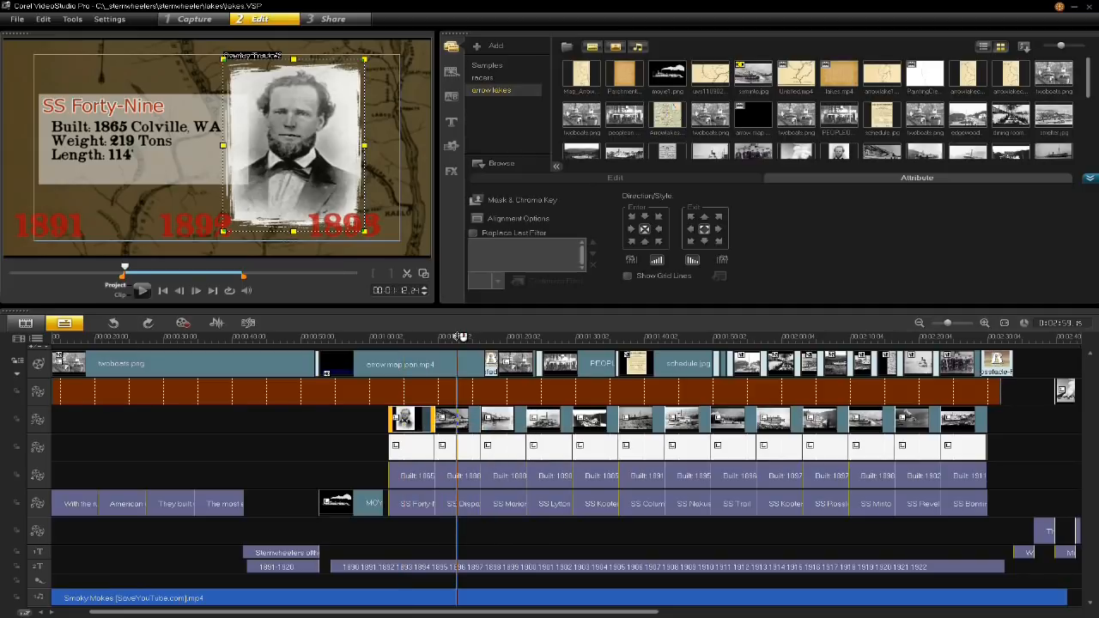
pyautogui.click(477, 337)
pyautogui.moveTo(477, 352); pyautogui.dragTo(574, 371)
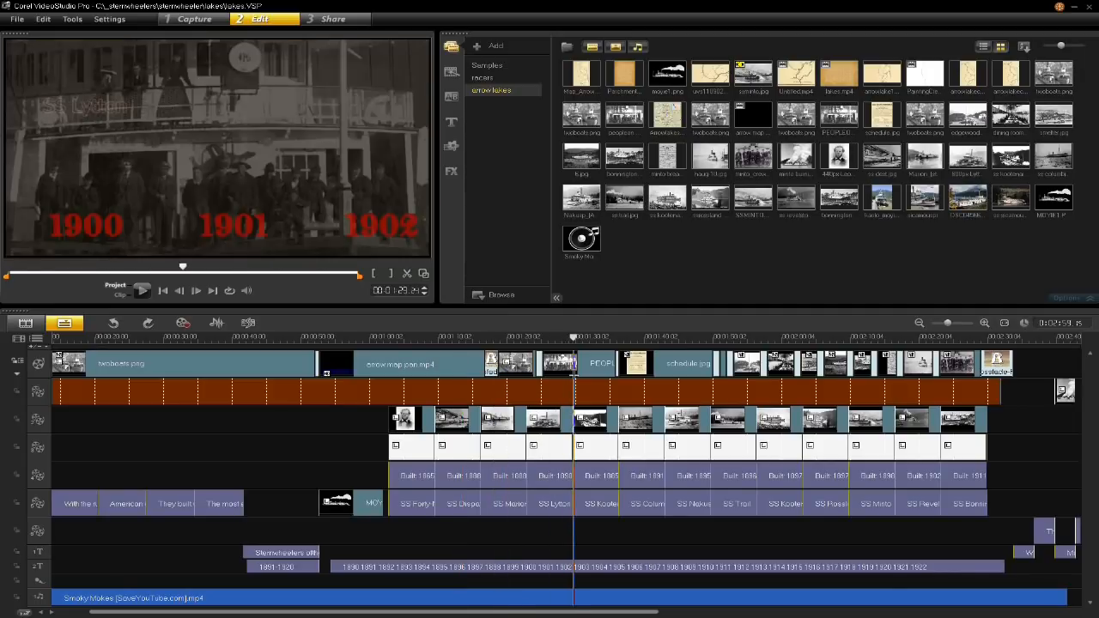
# - Copy the SS Marion photo overlay's attributes, paste all of them onto the same clip, and check the neighbouring ship photos up to SS Columbia
pyautogui.click(506, 419)
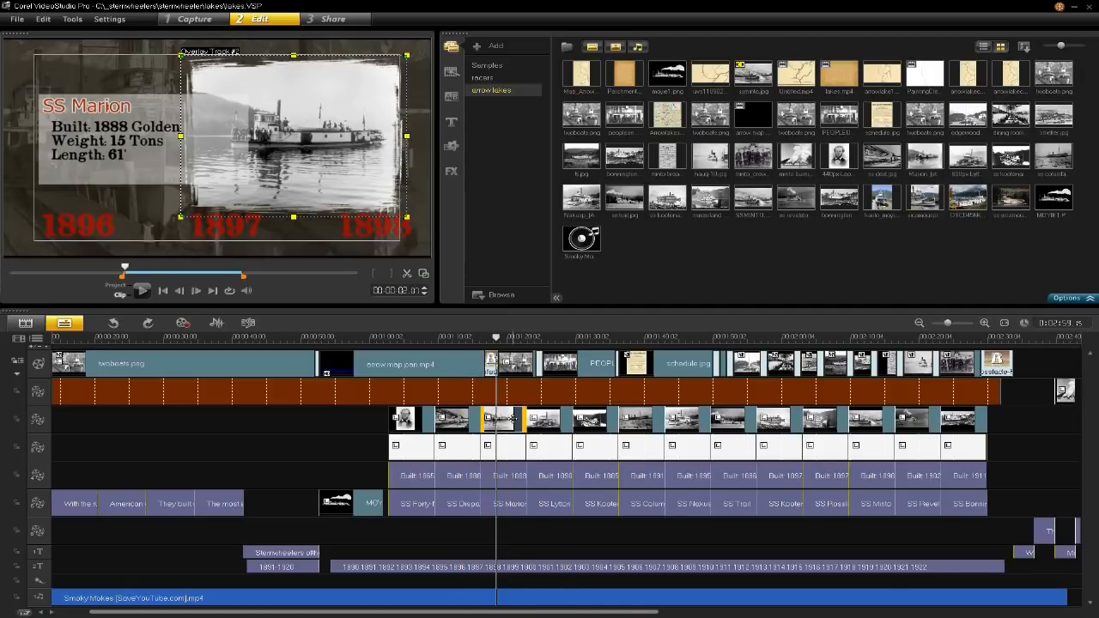
pyautogui.rightClick(513, 420)
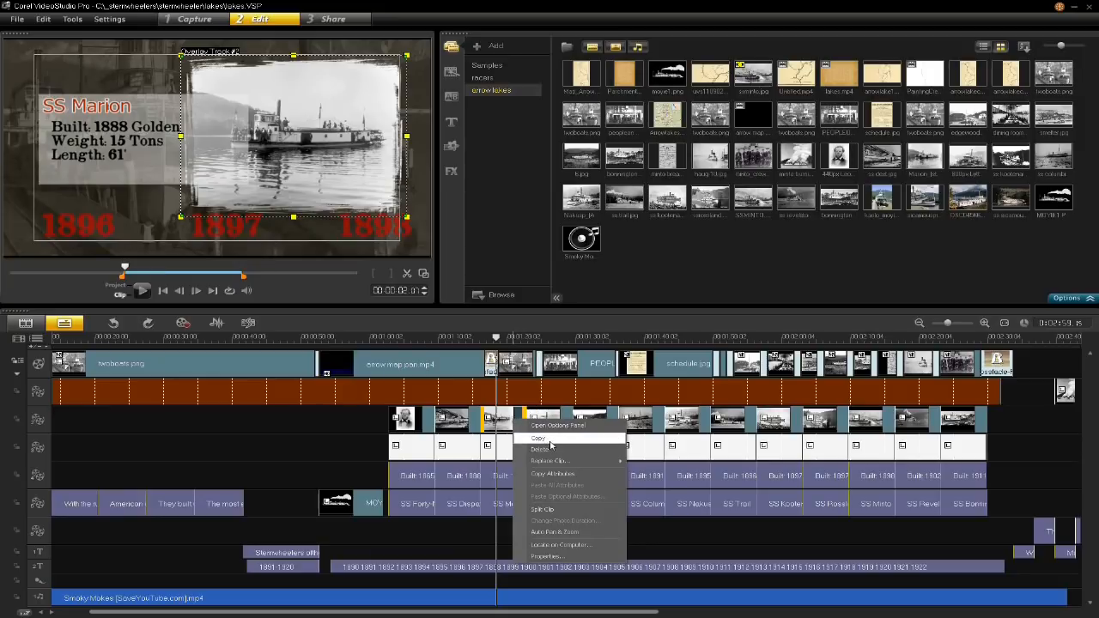
pyautogui.click(552, 473)
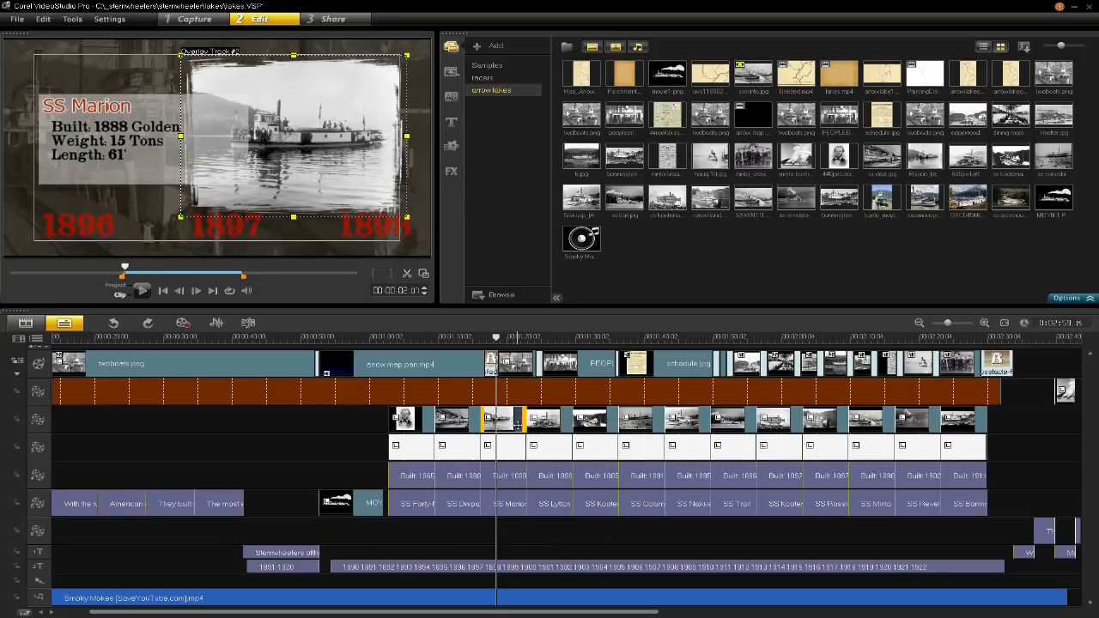
pyautogui.rightClick(507, 422)
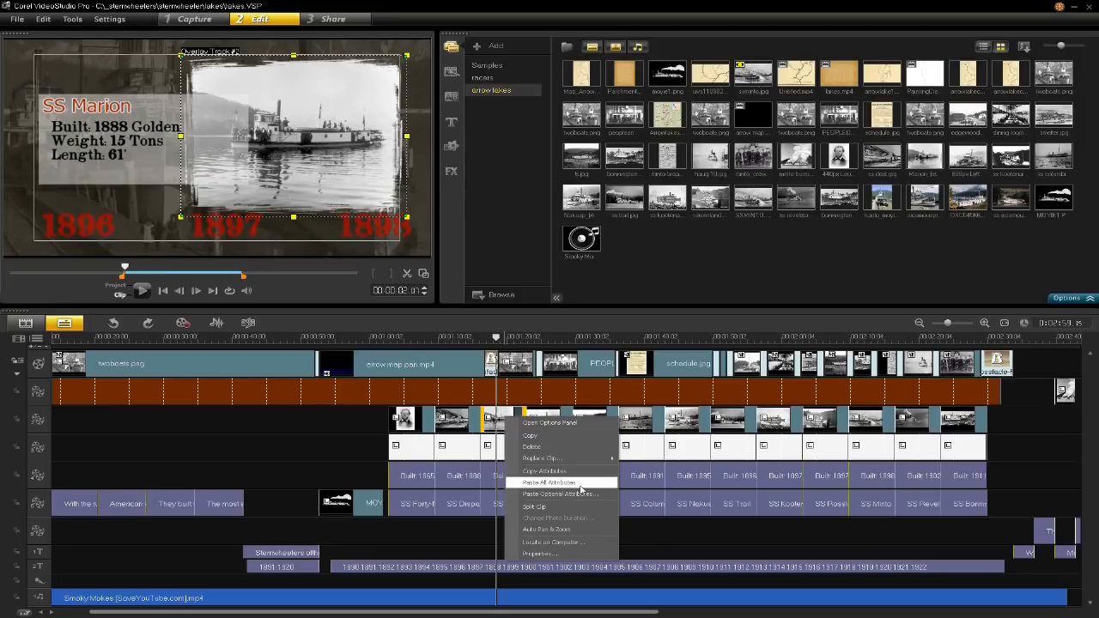
pyautogui.click(580, 483)
pyautogui.click(596, 419)
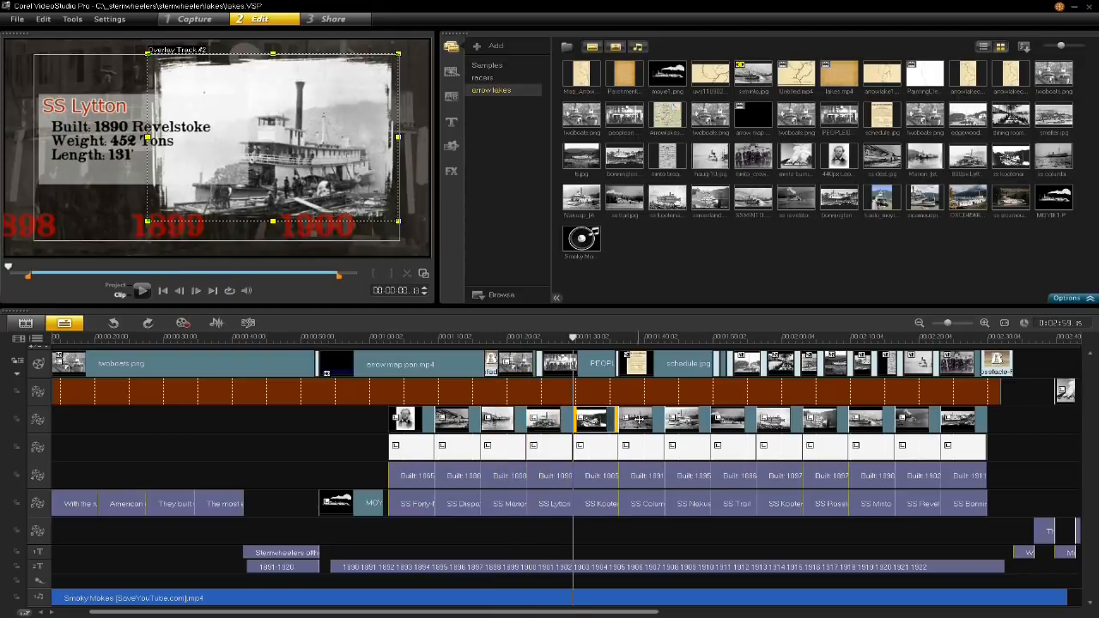
pyautogui.click(636, 419)
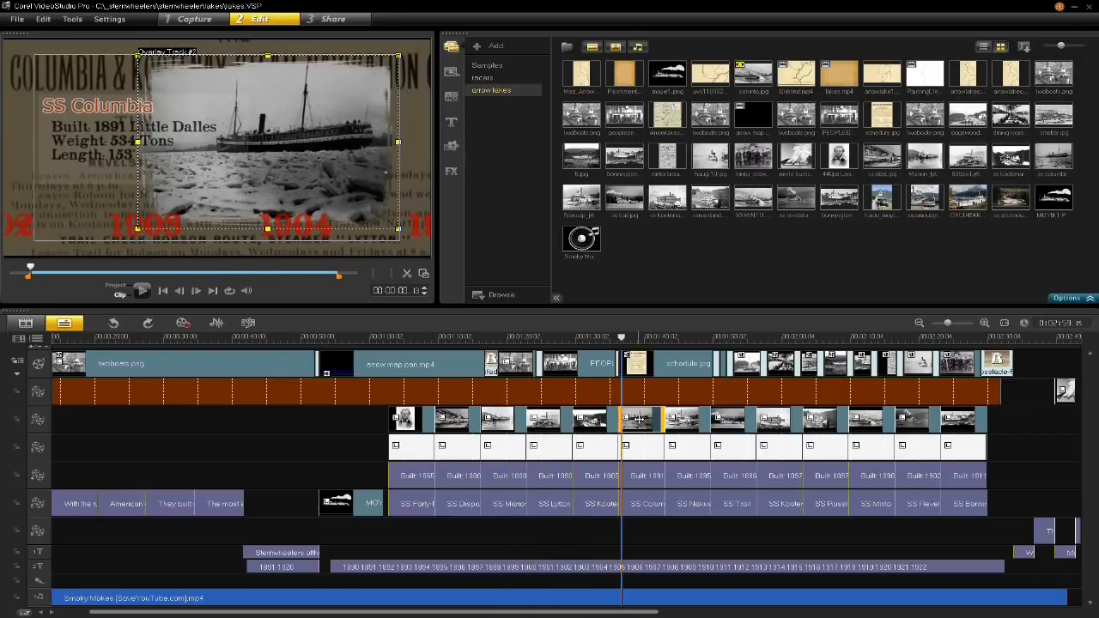
# - Scrub from SS Marion to SS Lytton and inspect the attribute settings of the white SS Lytton text background
pyautogui.click(510, 337)
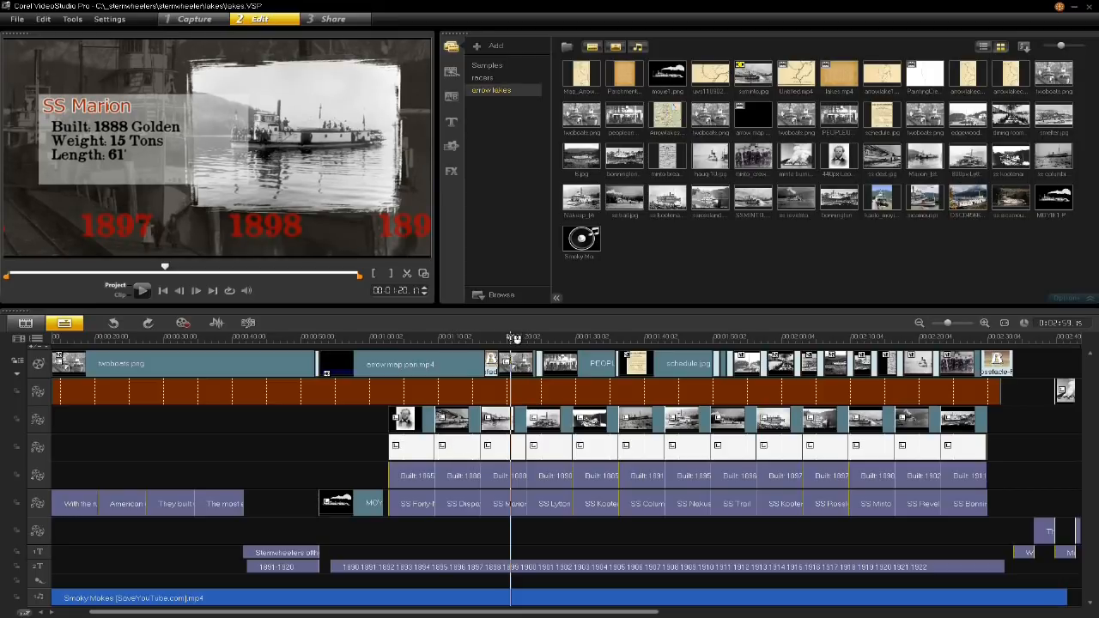
pyautogui.moveTo(512, 337); pyautogui.dragTo(550, 341)
pyautogui.doubleClick(550, 445)
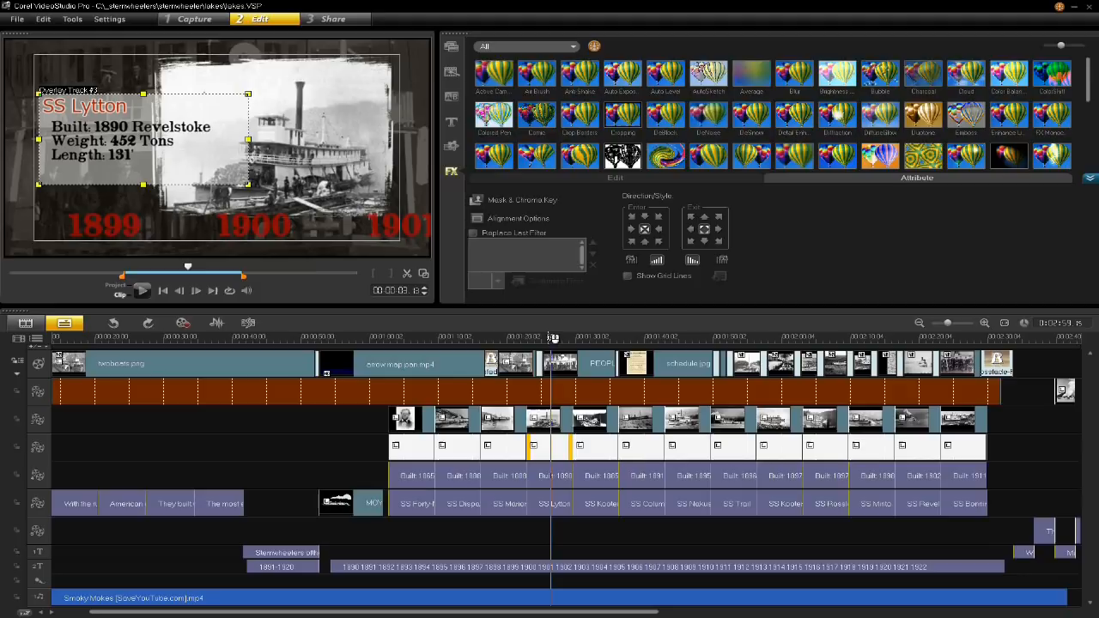
pyautogui.click(545, 336)
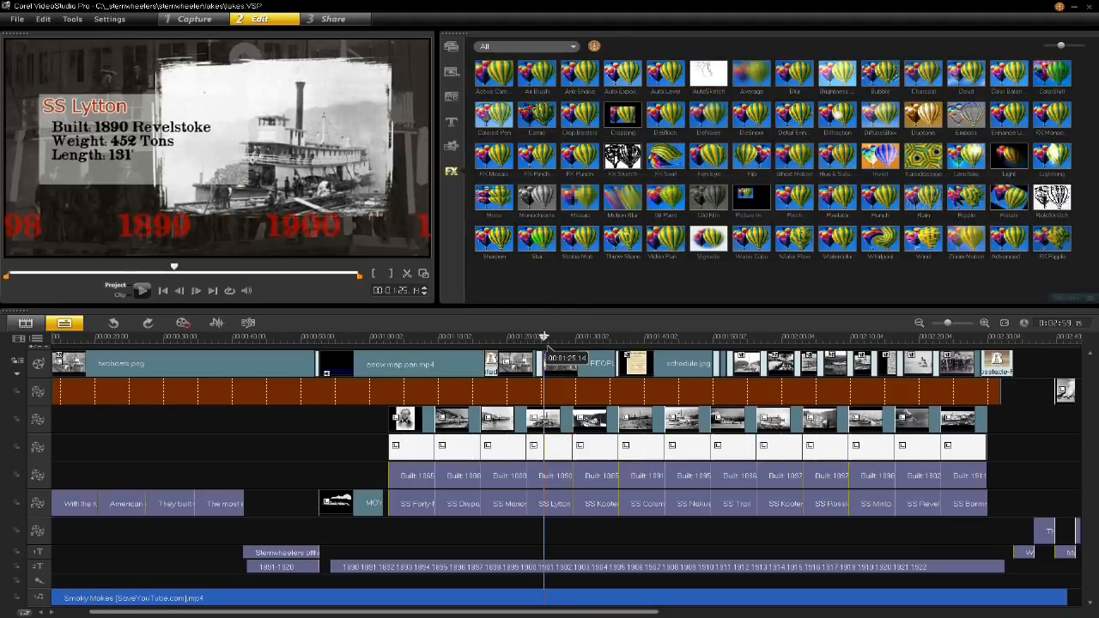
# - Play the SS Lytton section through and review it again from its opening fade to its end
pyautogui.press('space')
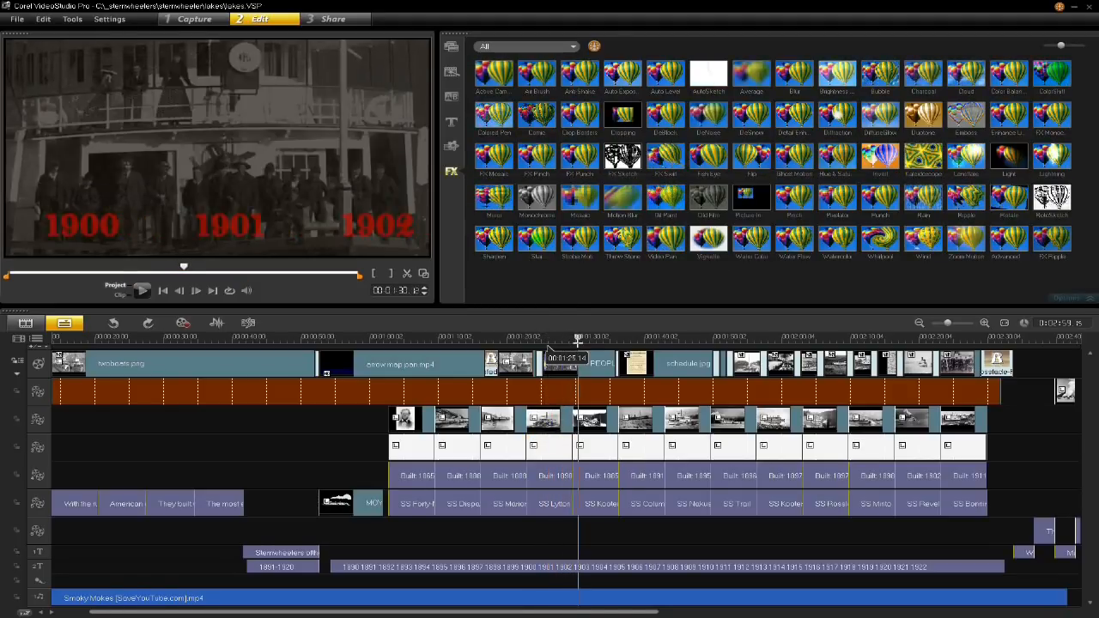
pyautogui.moveTo(578, 342); pyautogui.dragTo(527, 341)
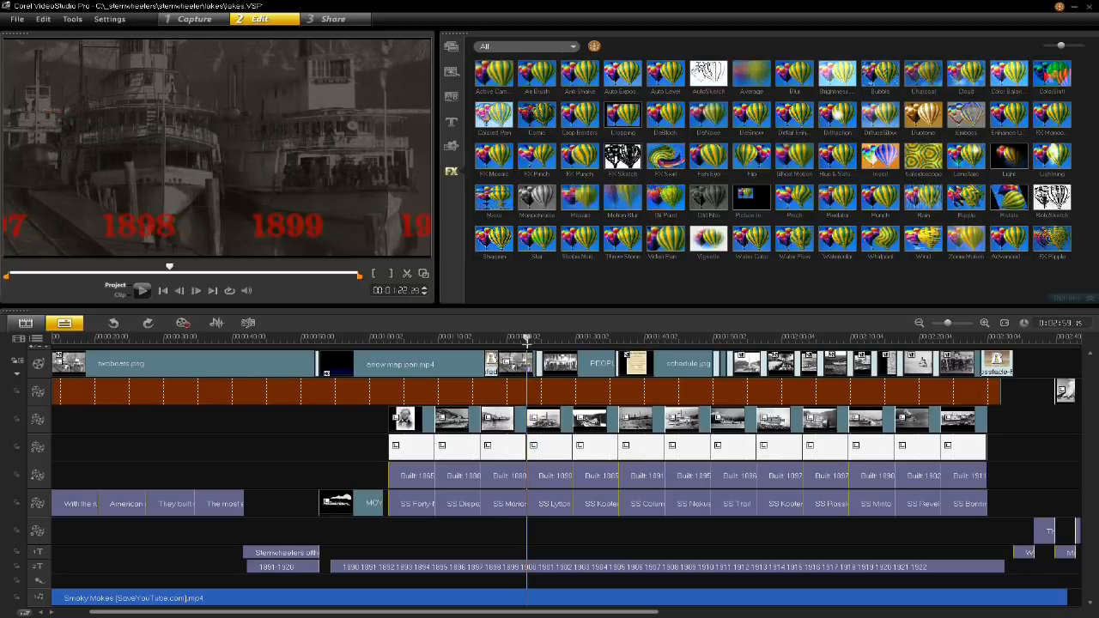
pyautogui.moveTo(528, 342); pyautogui.dragTo(526, 341)
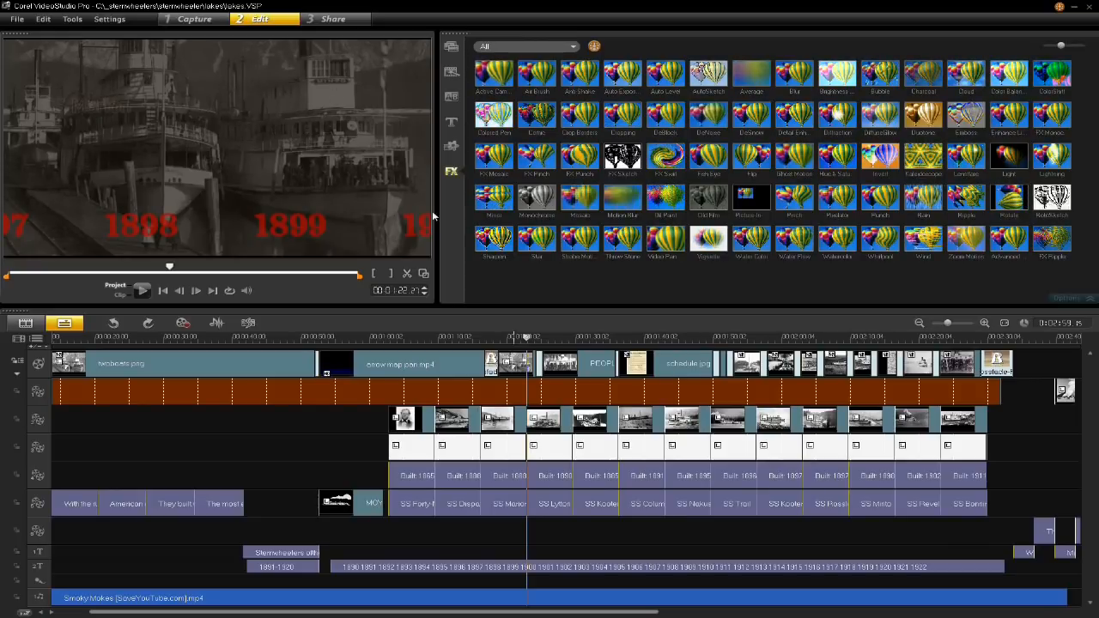
pyautogui.click(528, 337)
pyautogui.press('space')
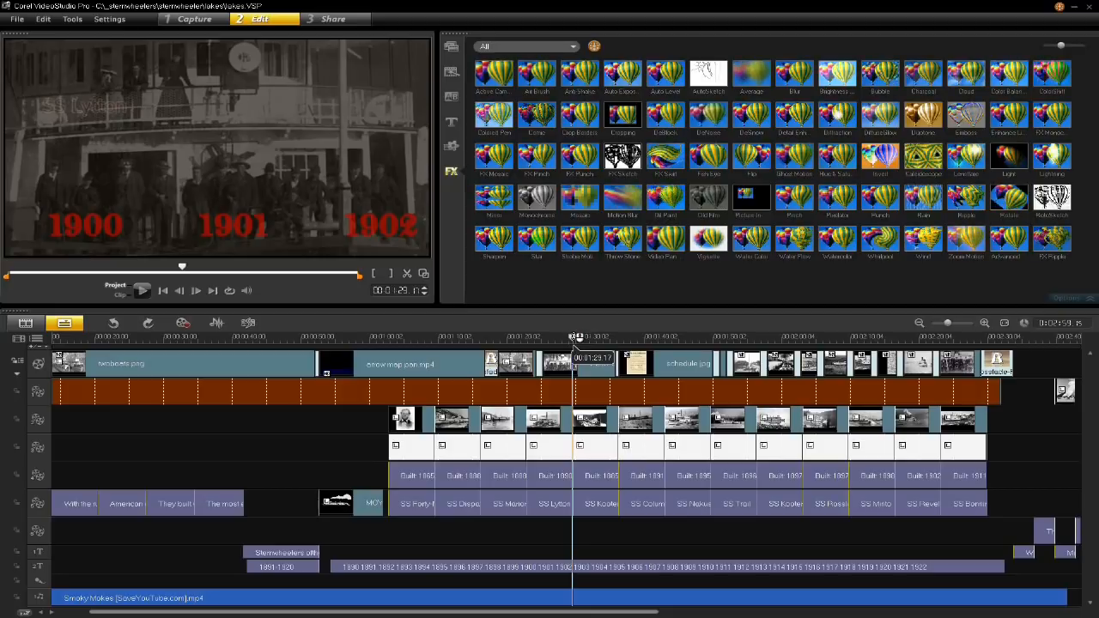
# - Review the remaining ship sections from SS Columbia, check the schedule.jpg background, and scrub on to the closing scrapped-ships title at 00:02:40
pyautogui.moveTo(576, 337); pyautogui.dragTo(623, 354)
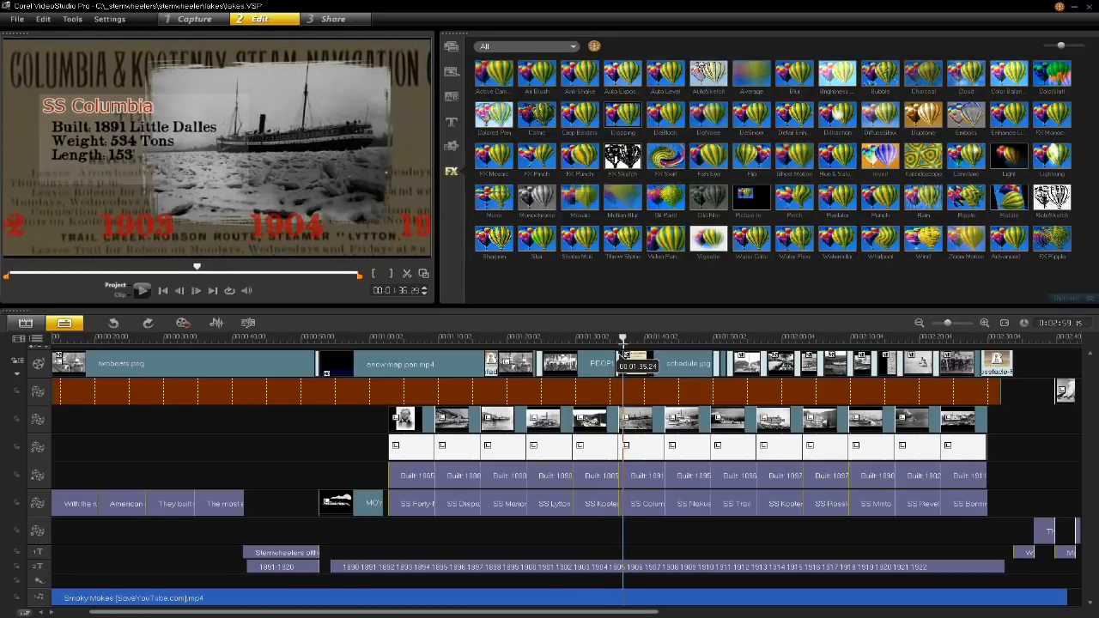
pyautogui.click(677, 371)
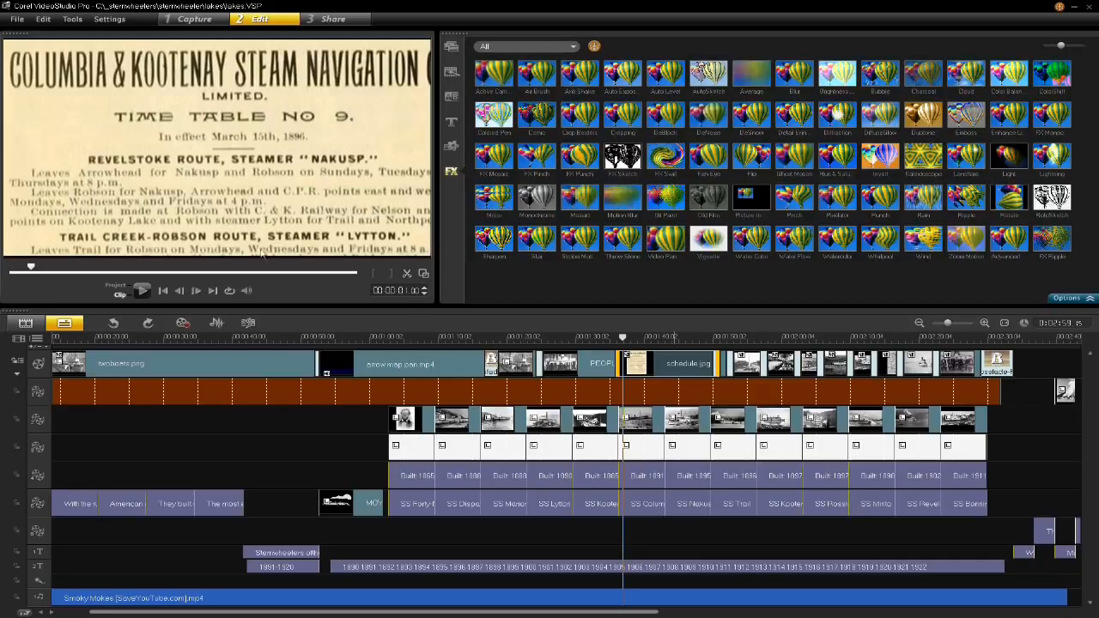
pyautogui.click(631, 339)
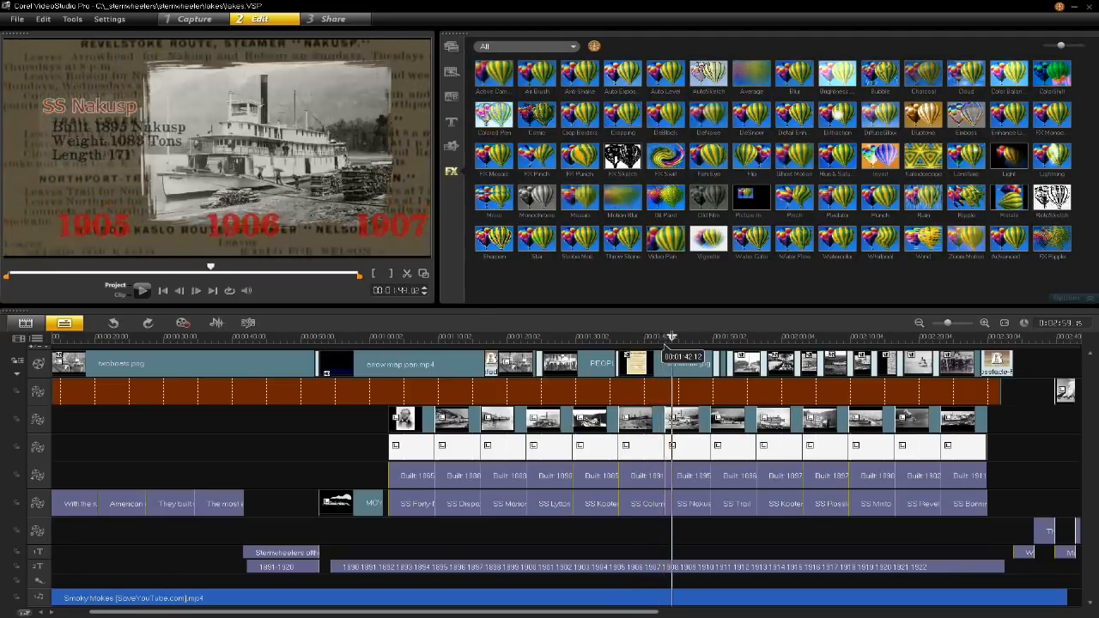
pyautogui.moveTo(680, 336); pyautogui.dragTo(803, 346)
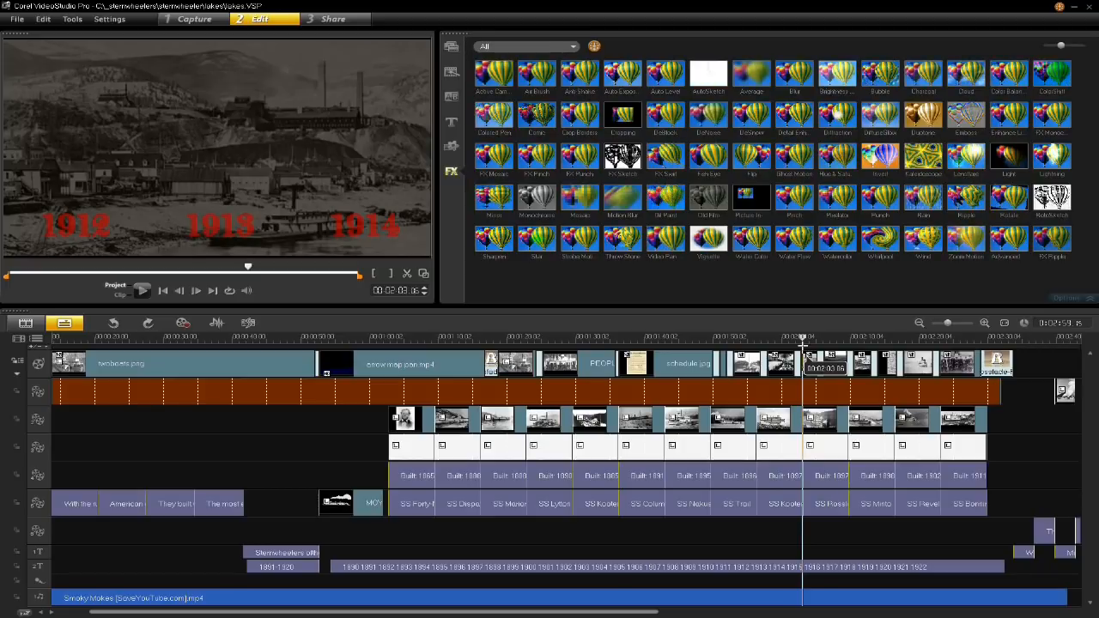
pyautogui.moveTo(803, 345); pyautogui.dragTo(1058, 375)
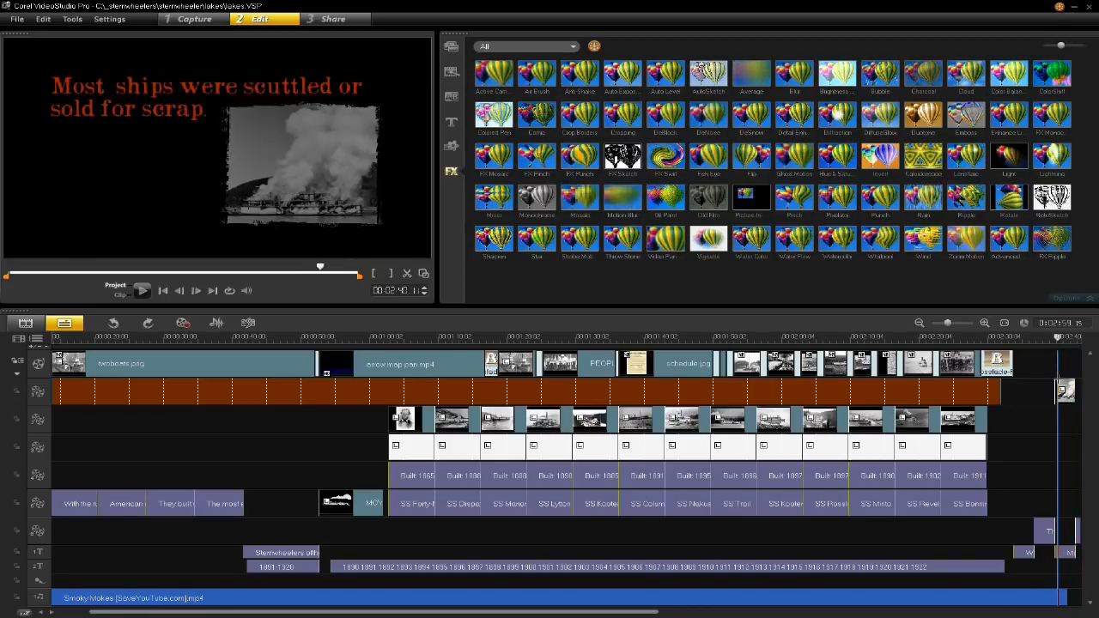
# - Review the project from its closing section back to the opening titles, inspect the Smoky Mokes music clip, and scrub between SS Dispatch and the intro
pyautogui.moveTo(644, 612); pyautogui.dragTo(726, 611)
pyautogui.click(802, 337)
pyautogui.moveTo(802, 337); pyautogui.dragTo(123, 452)
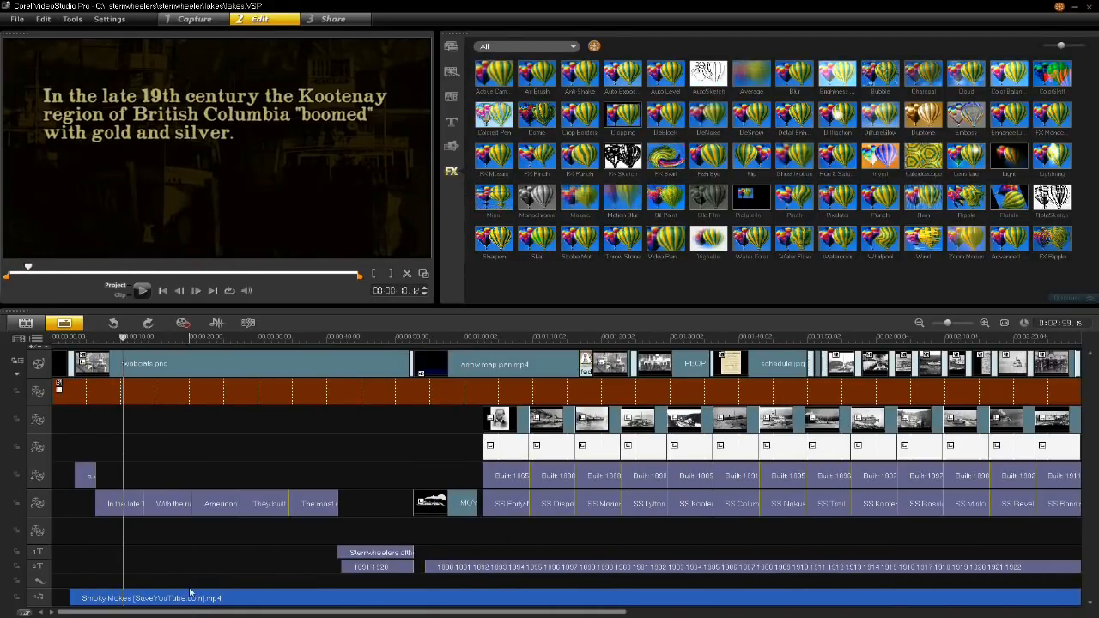
pyautogui.click(190, 598)
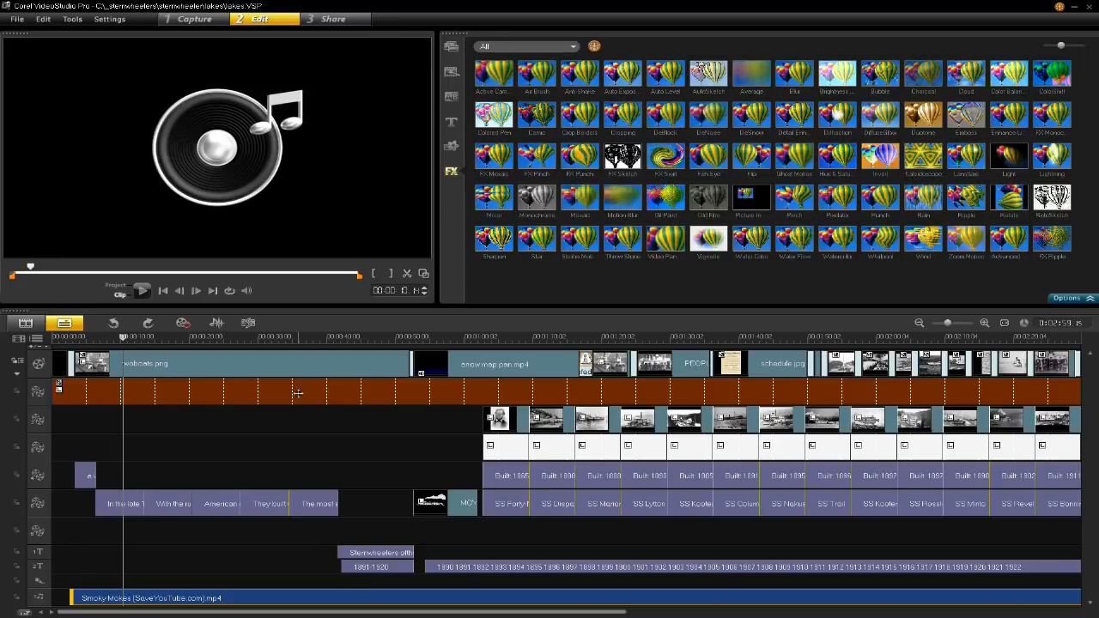
pyautogui.moveTo(292, 341); pyautogui.dragTo(560, 390)
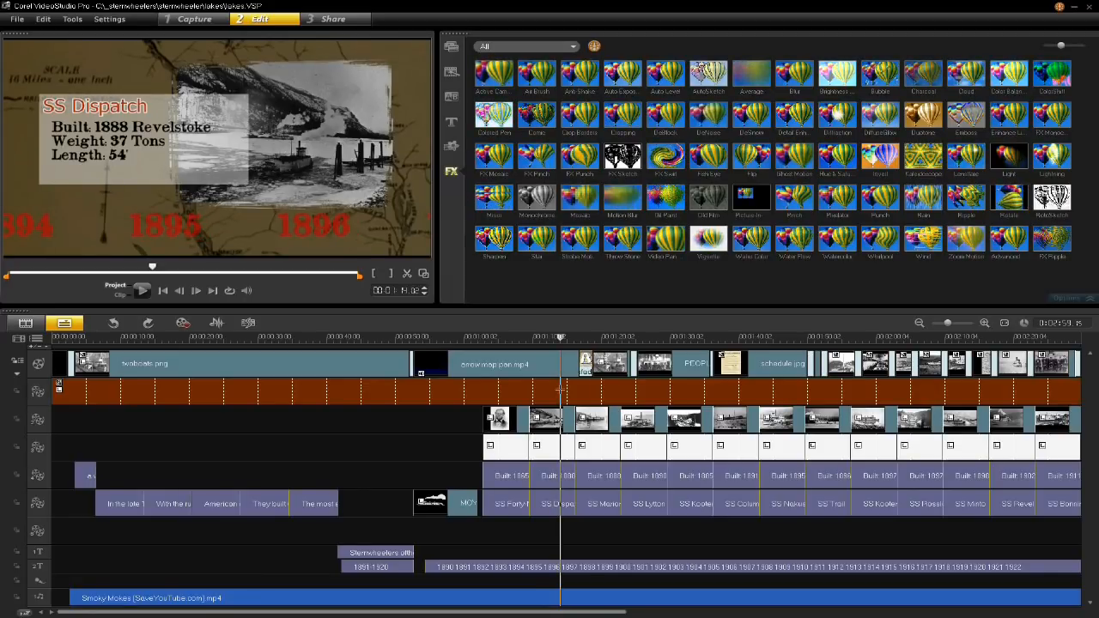
pyautogui.moveTo(560, 389); pyautogui.dragTo(319, 385)
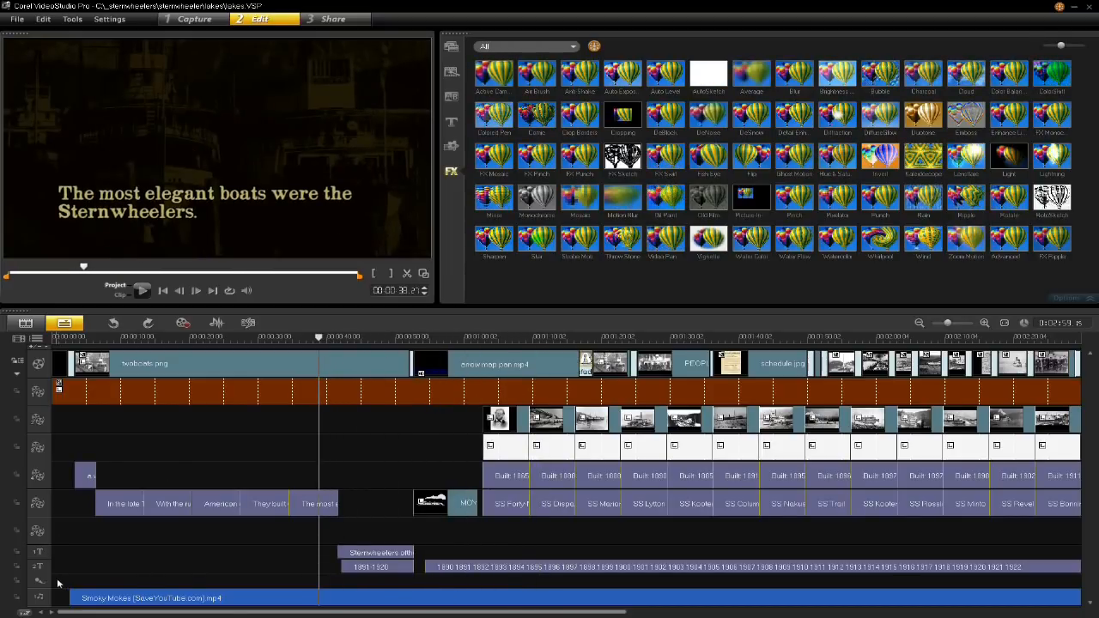
# - Record a short voice-over starting at about 8 seconds, over the "In the late 19th century" title
pyautogui.moveTo(320, 338); pyautogui.dragTo(112, 339)
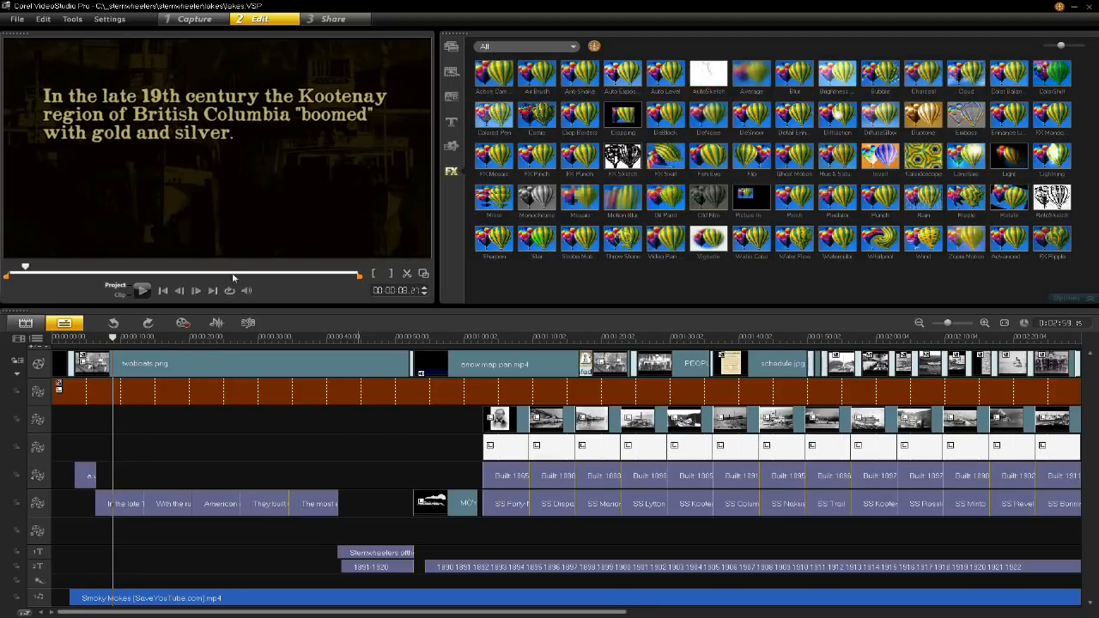
pyautogui.click(183, 324)
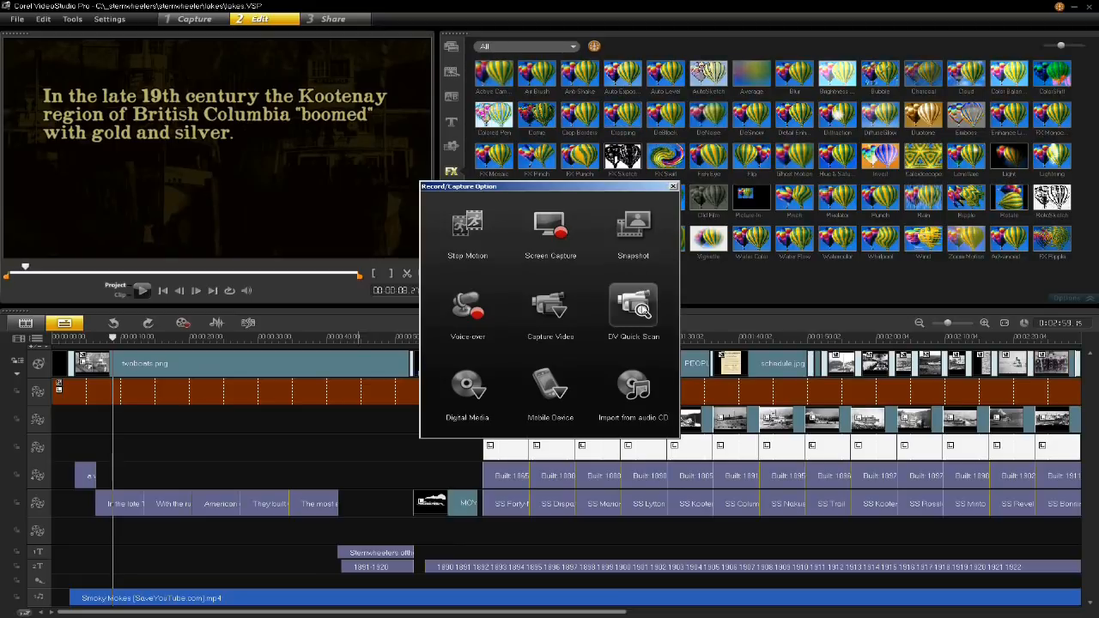
pyautogui.click(467, 306)
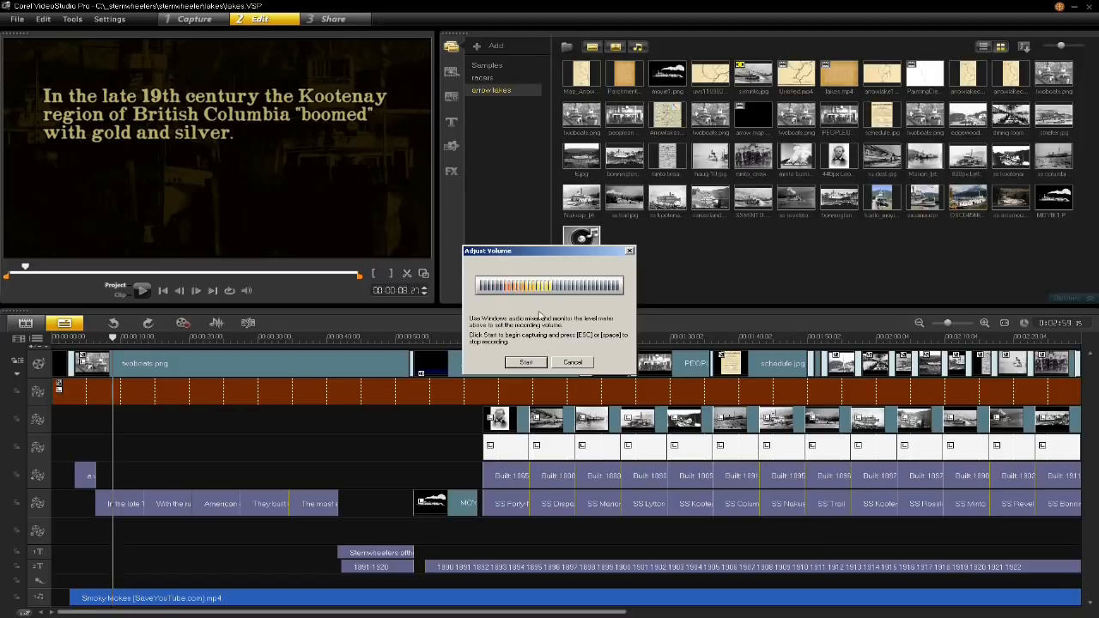
pyautogui.click(527, 363)
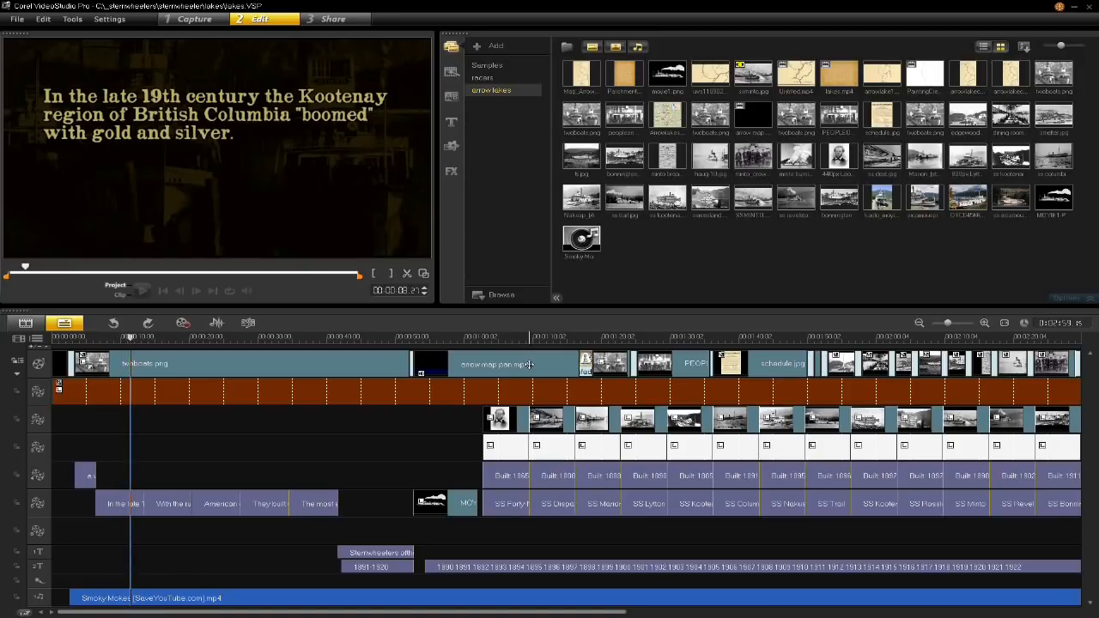
pyautogui.click(218, 337)
# - Delete the recorded voice-over clip from the timeline and undo the deletion
pyautogui.click(133, 580)
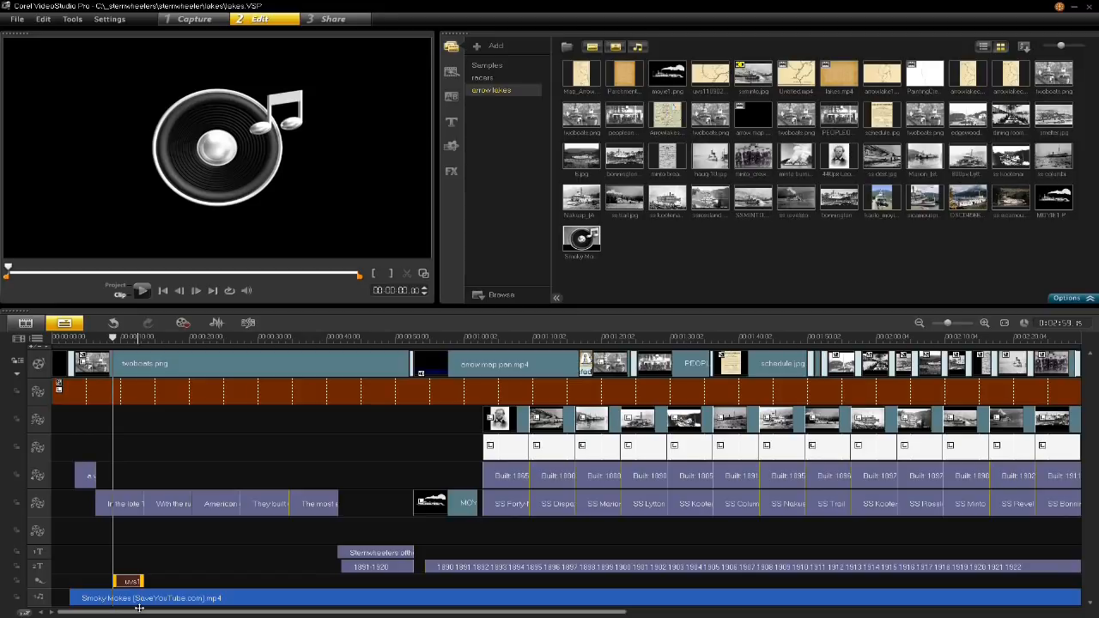
pyautogui.press('Delete')
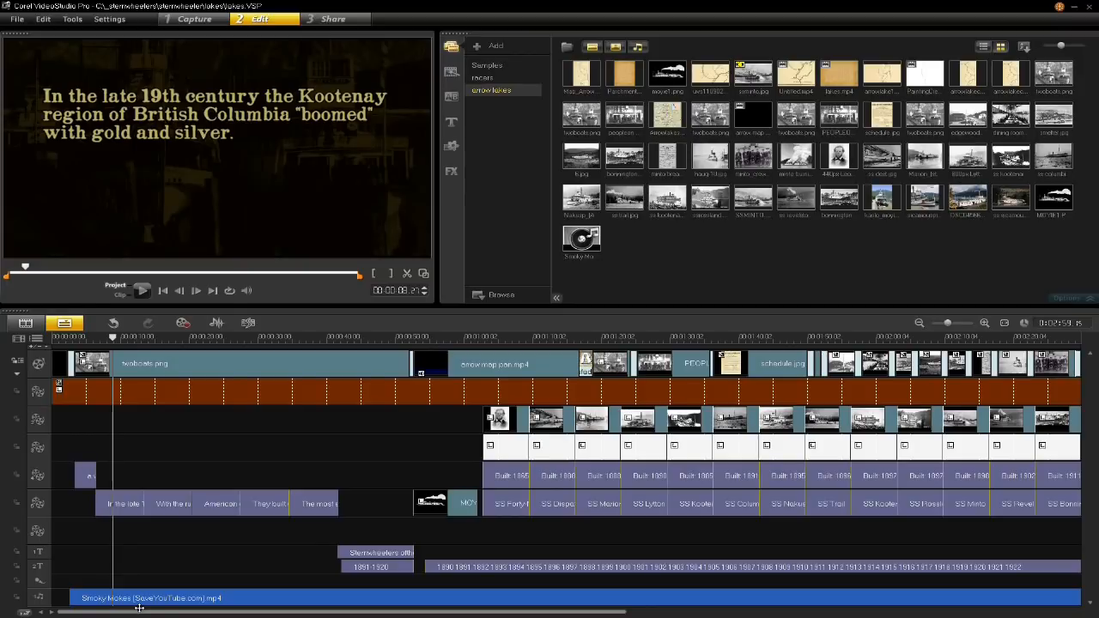
pyautogui.hotkey('ctrl', 'z')
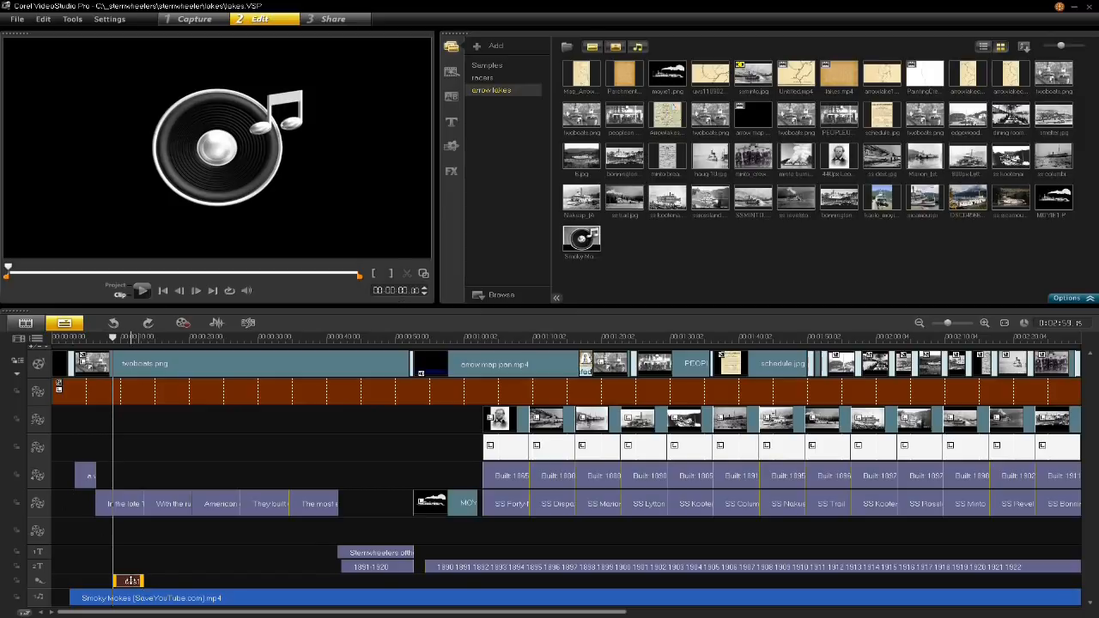
# - Add the recorded voice-over clip to the arrow lakes library folder, locate its WAV file on the computer, and close the file window
pyautogui.moveTo(128, 581); pyautogui.dragTo(639, 275)
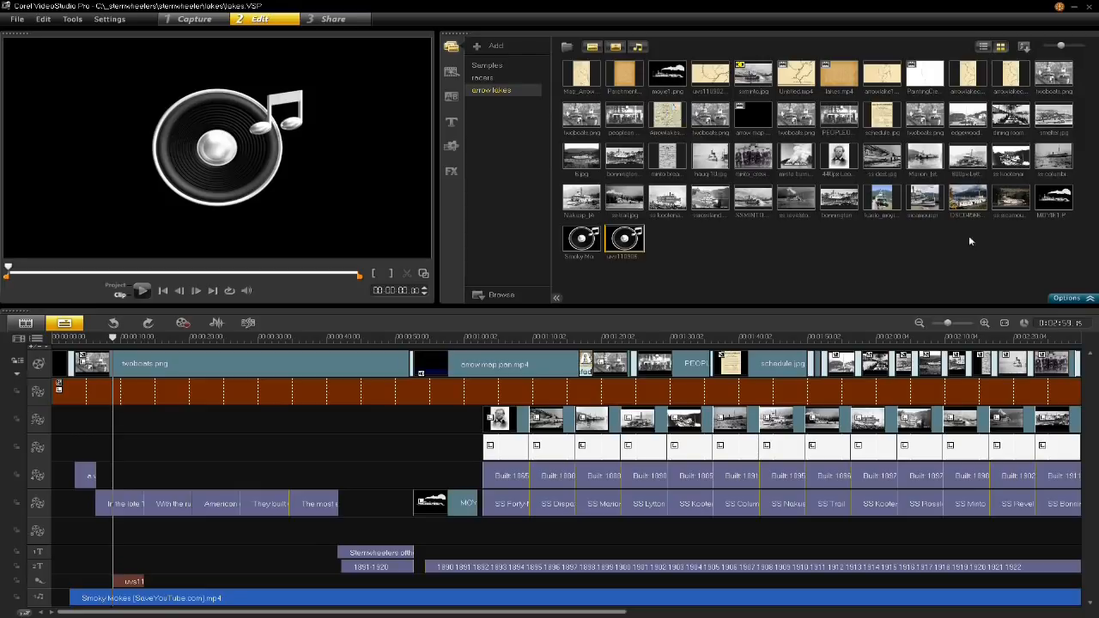
pyautogui.rightClick(681, 251)
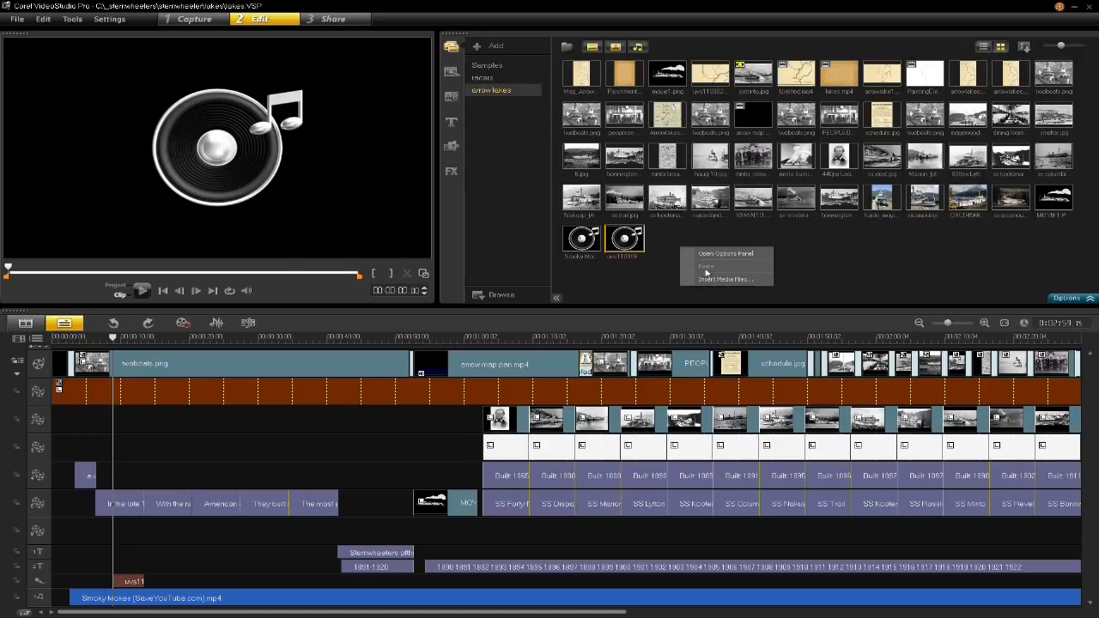
pyautogui.click(625, 242)
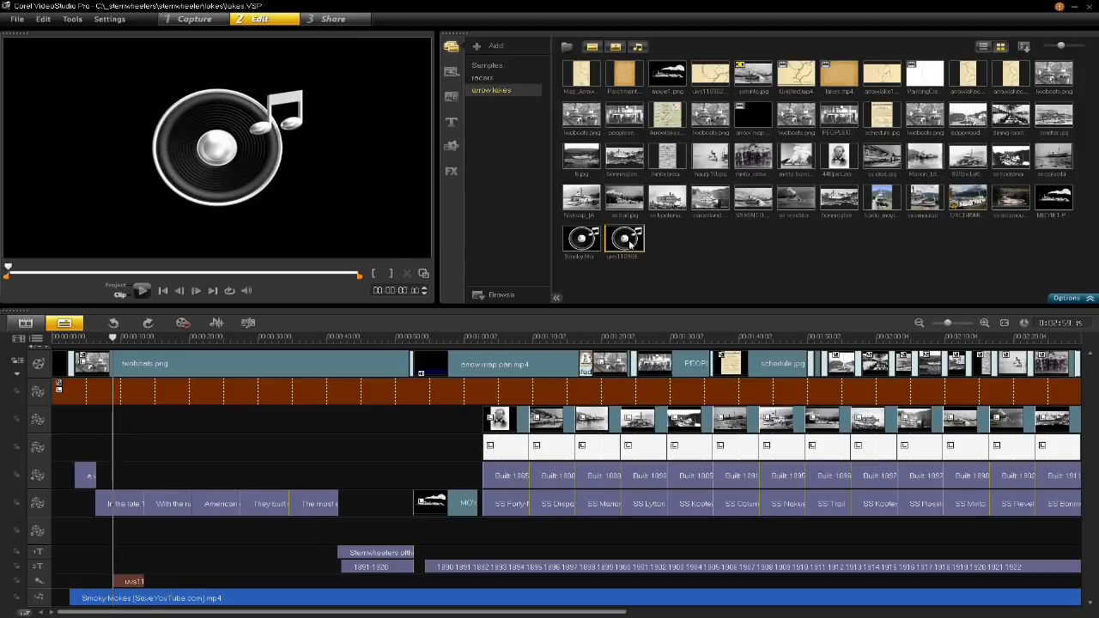
pyautogui.rightClick(625, 241)
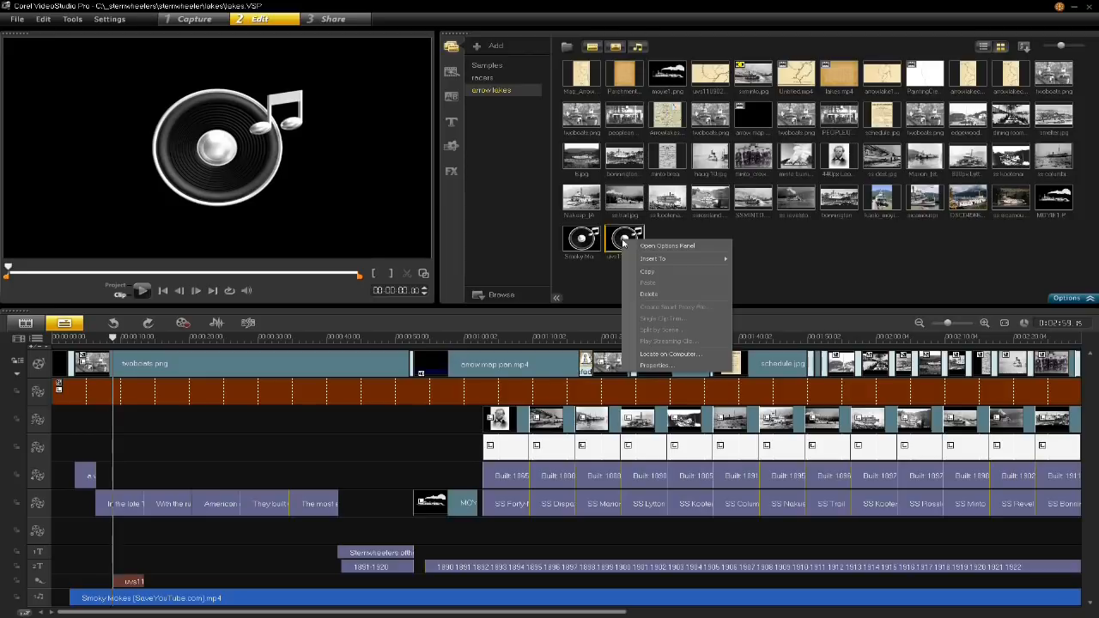
pyautogui.click(687, 356)
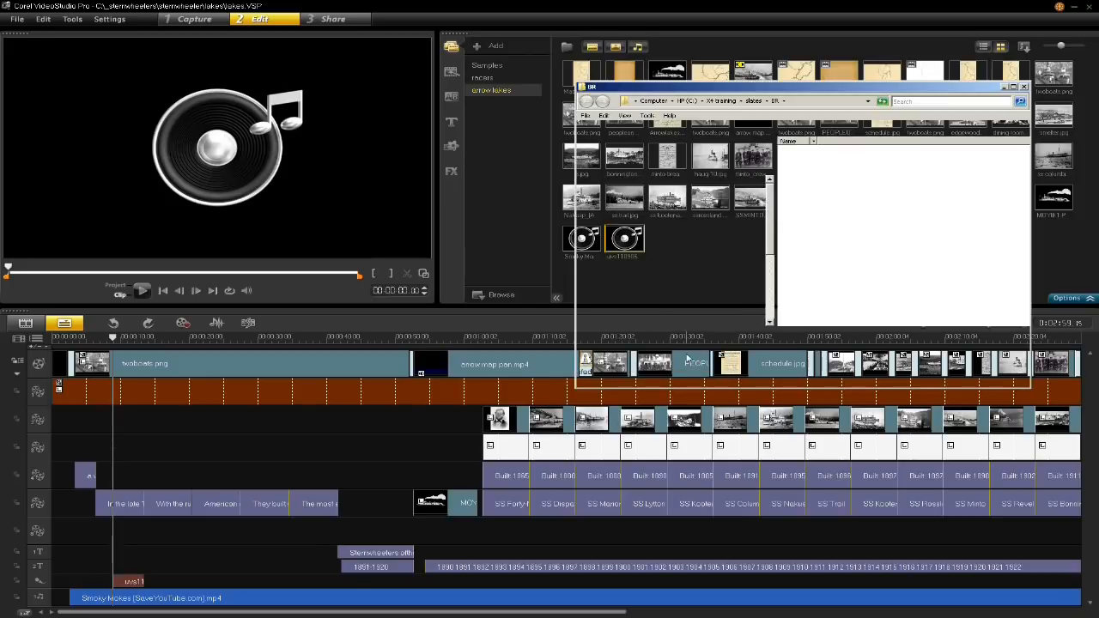
pyautogui.click(1024, 87)
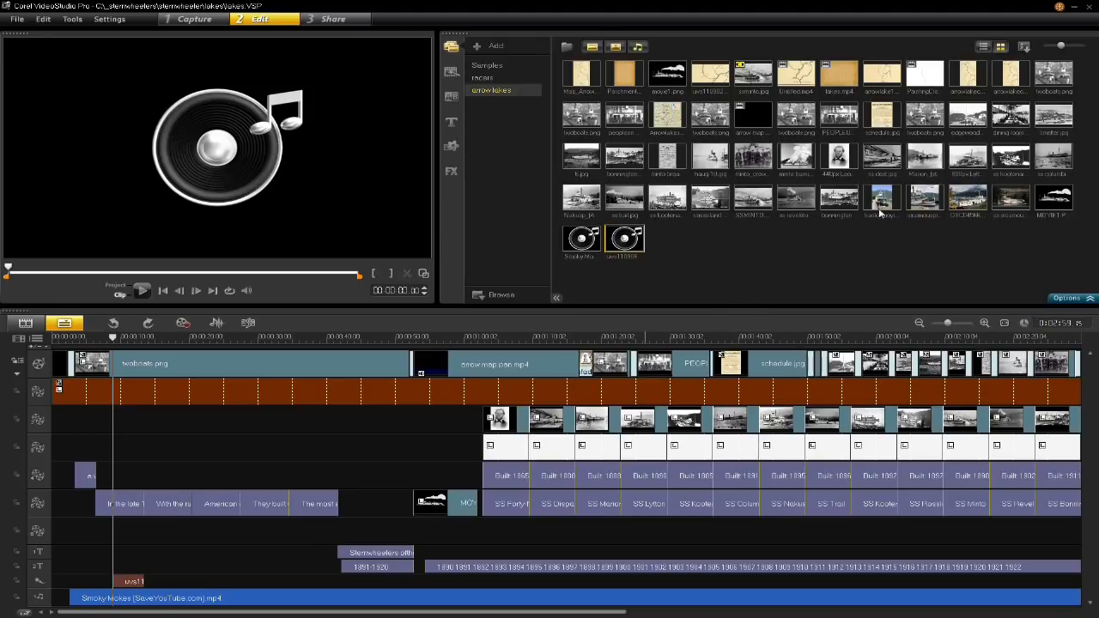
# - Enlarge the thumbnails in the arrow lakes media library slightly
pyautogui.click(1072, 50)
pyautogui.click(1072, 48)
pyautogui.moveTo(1072, 48); pyautogui.dragTo(1066, 48)
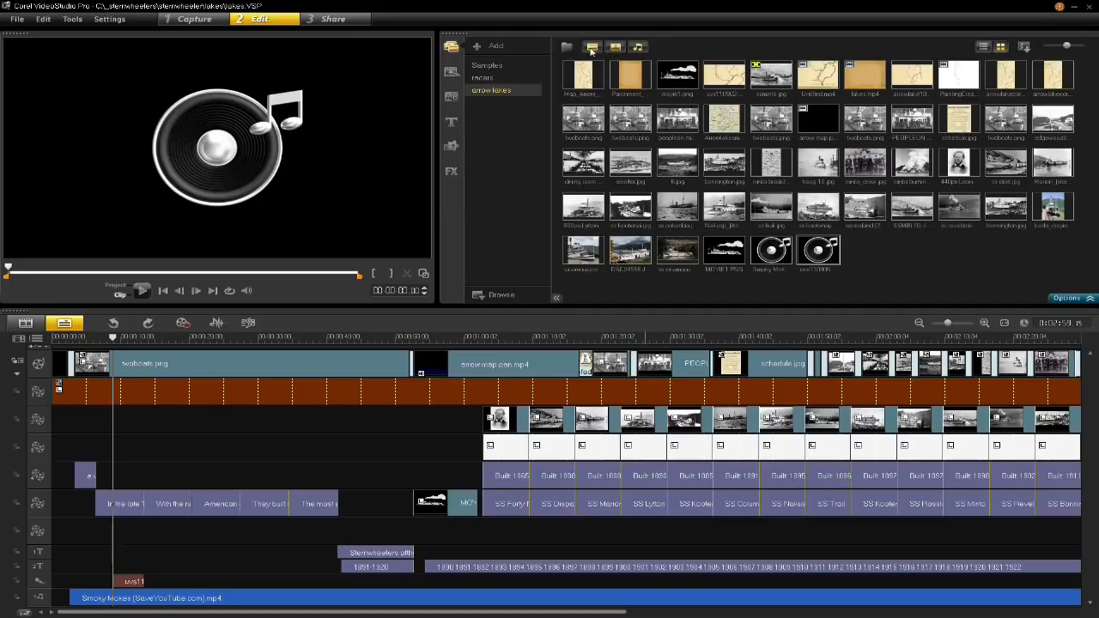
# - Preview several arrow lakes photos in the library, including Nakusp, the dining room and schedule.jpg
pyautogui.click(776, 213)
pyautogui.click(706, 206)
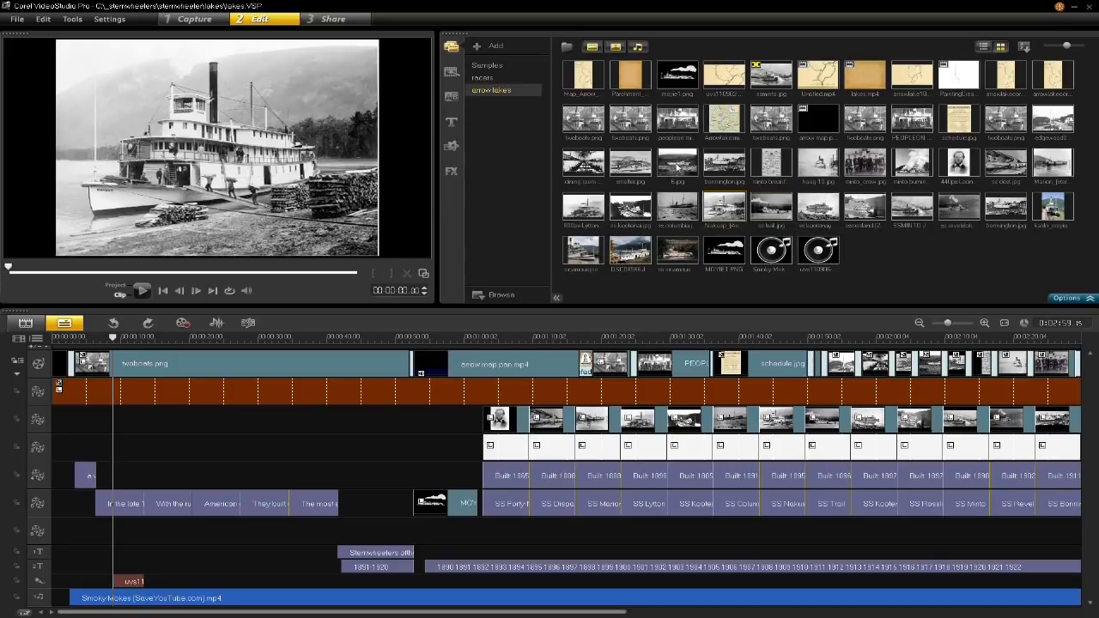
pyautogui.click(678, 168)
pyautogui.click(620, 213)
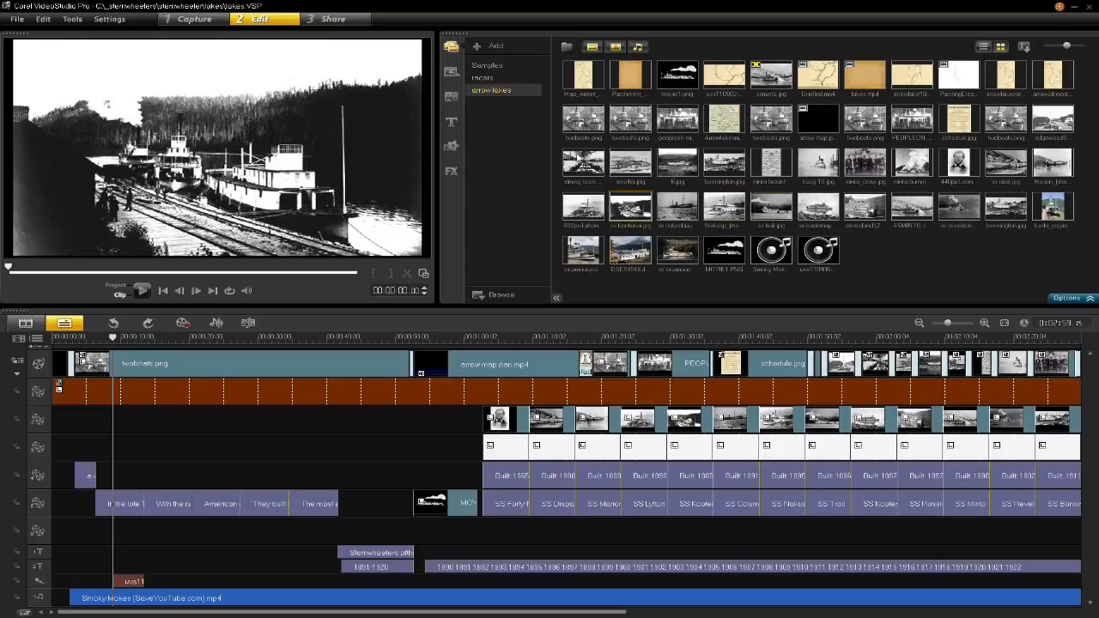
pyautogui.click(579, 158)
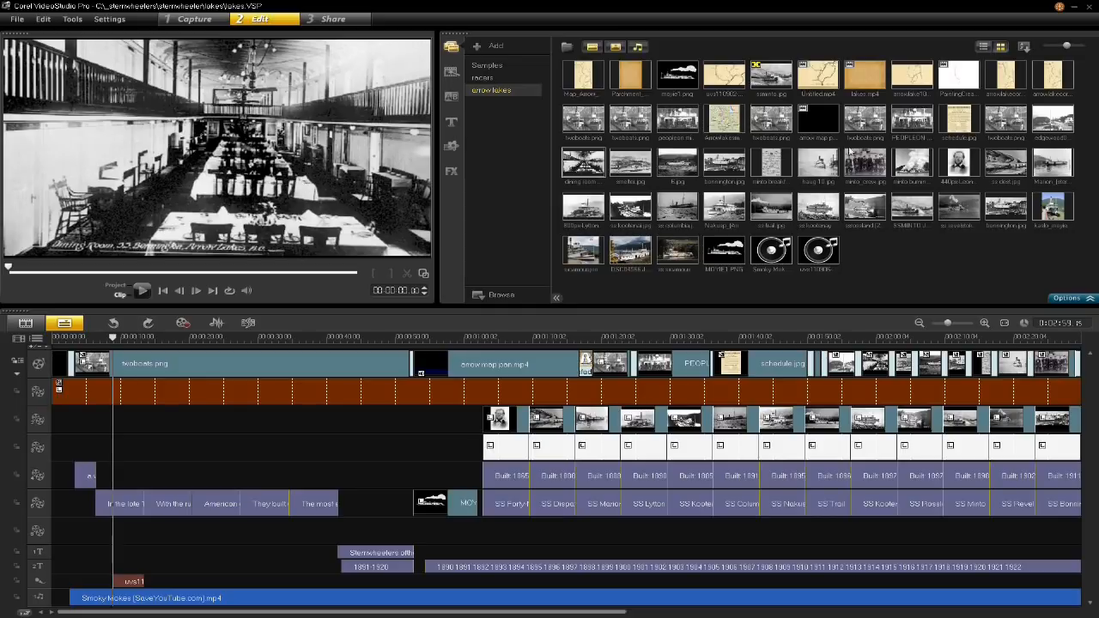
pyautogui.click(917, 129)
pyautogui.click(990, 168)
pyautogui.click(960, 121)
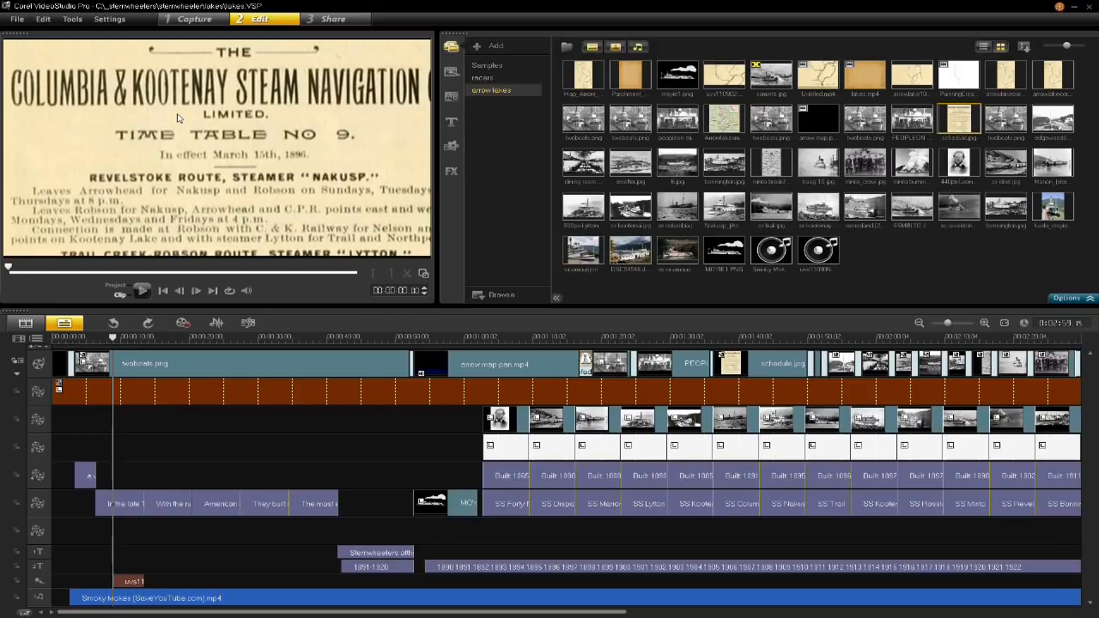
pyautogui.click(20, 24)
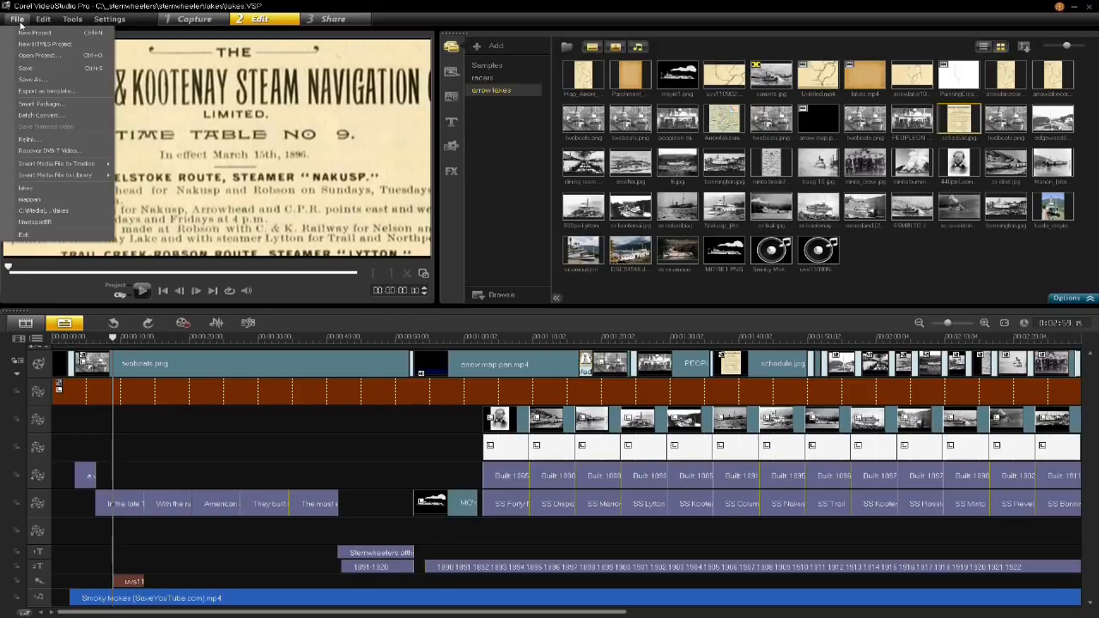
pyautogui.click(50, 105)
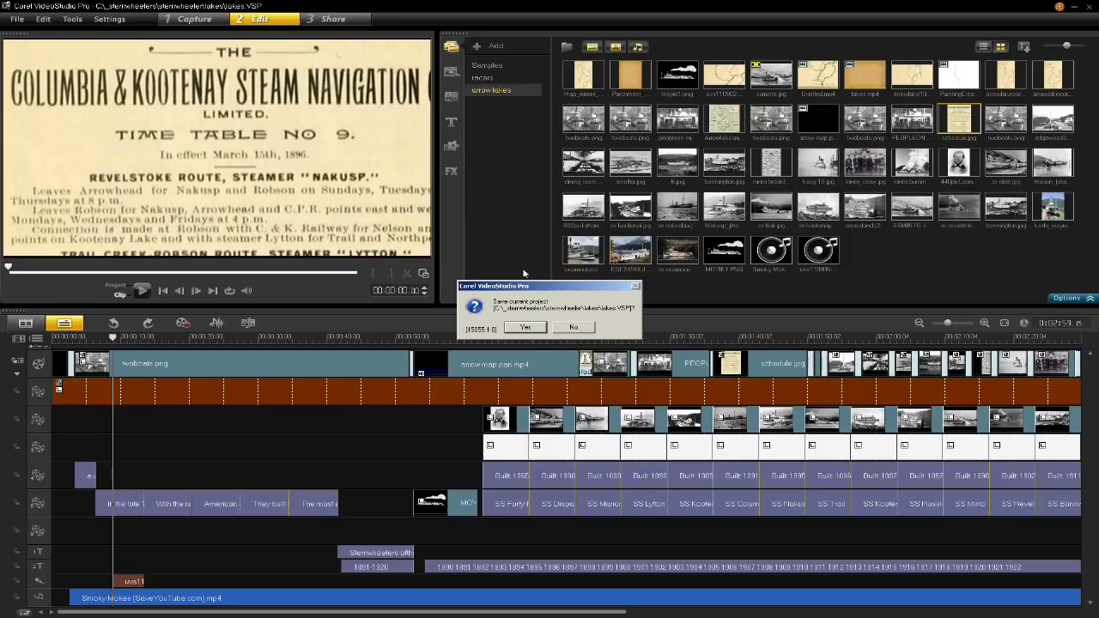
pyautogui.click(575, 329)
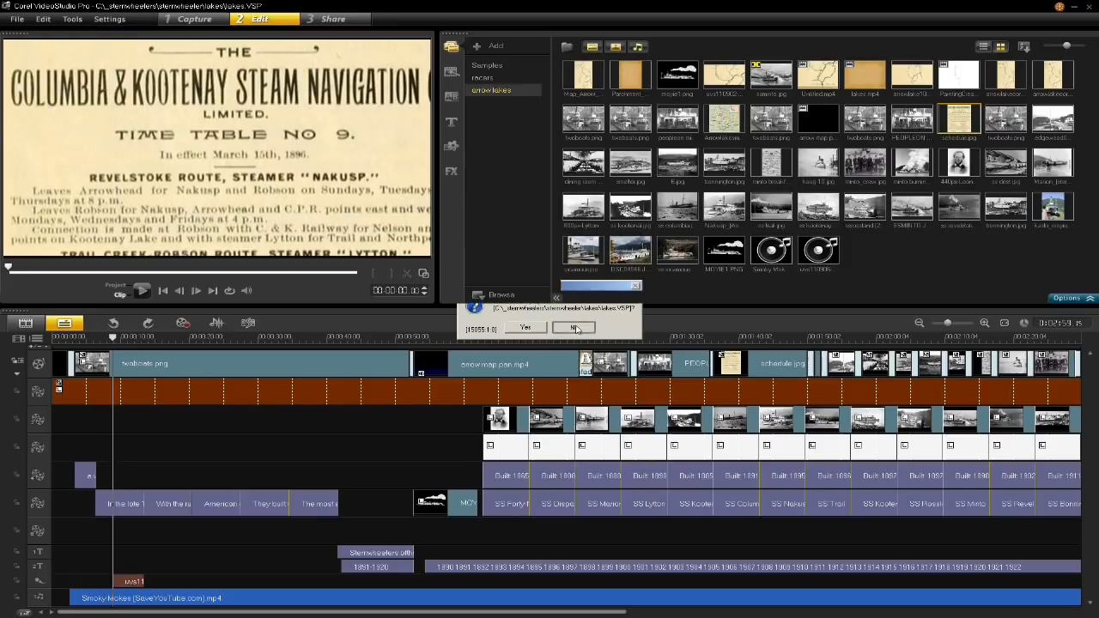
# - Save a copy of the project as lakessept in the lakes folder
pyautogui.click(17, 19)
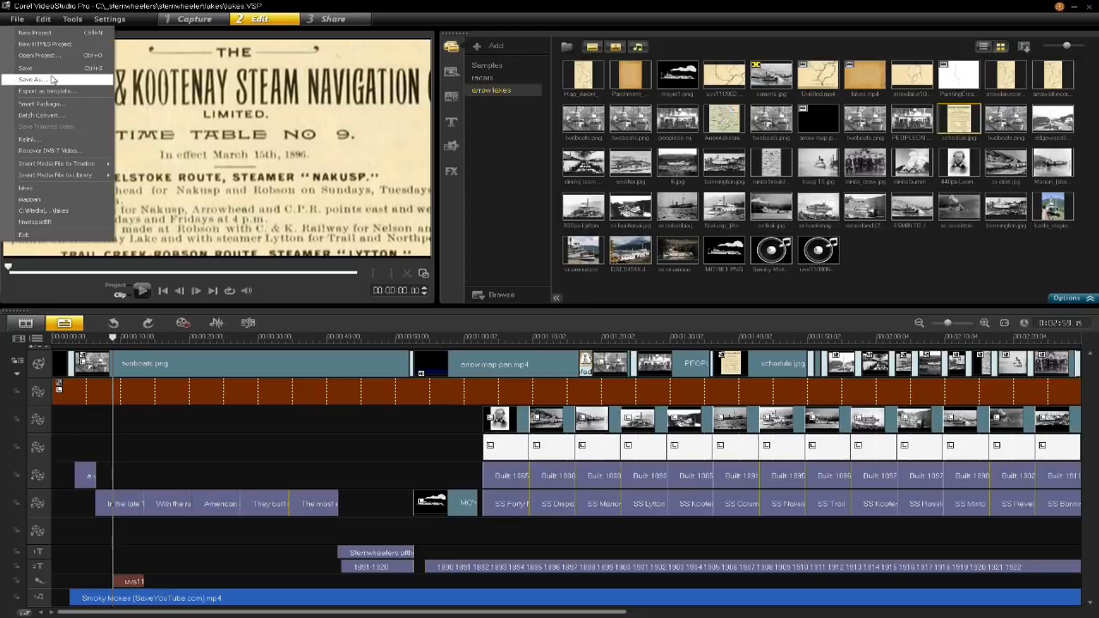
pyautogui.click(34, 76)
pyautogui.click(472, 233)
pyautogui.click(529, 360)
pyautogui.click(530, 360)
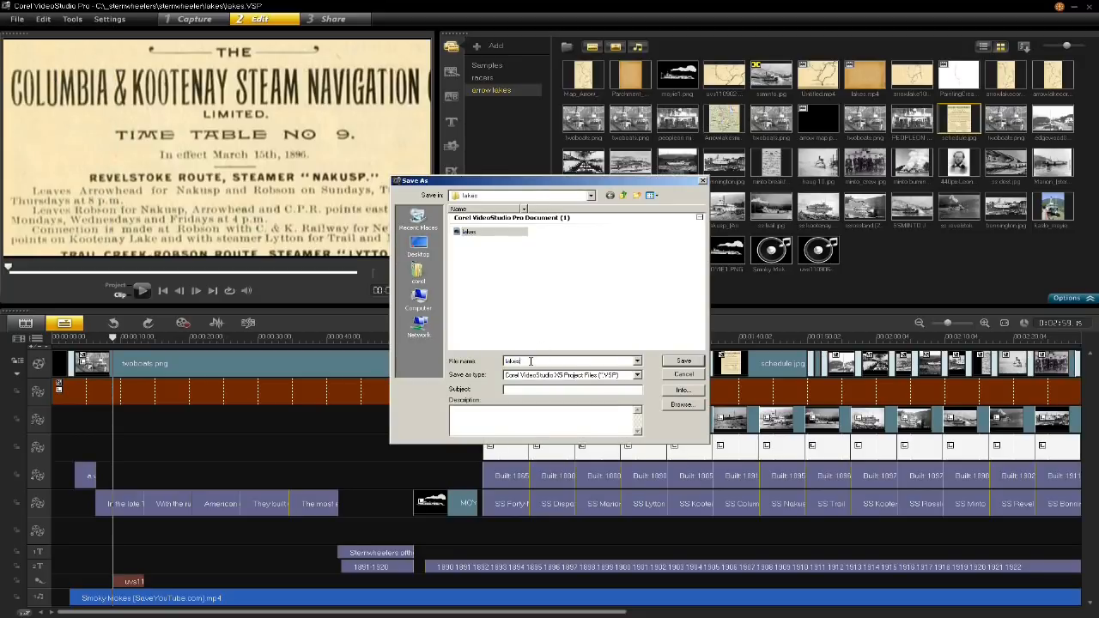
pyautogui.write('sepi')
pyautogui.press('BackSpace')
pyautogui.click(684, 361)
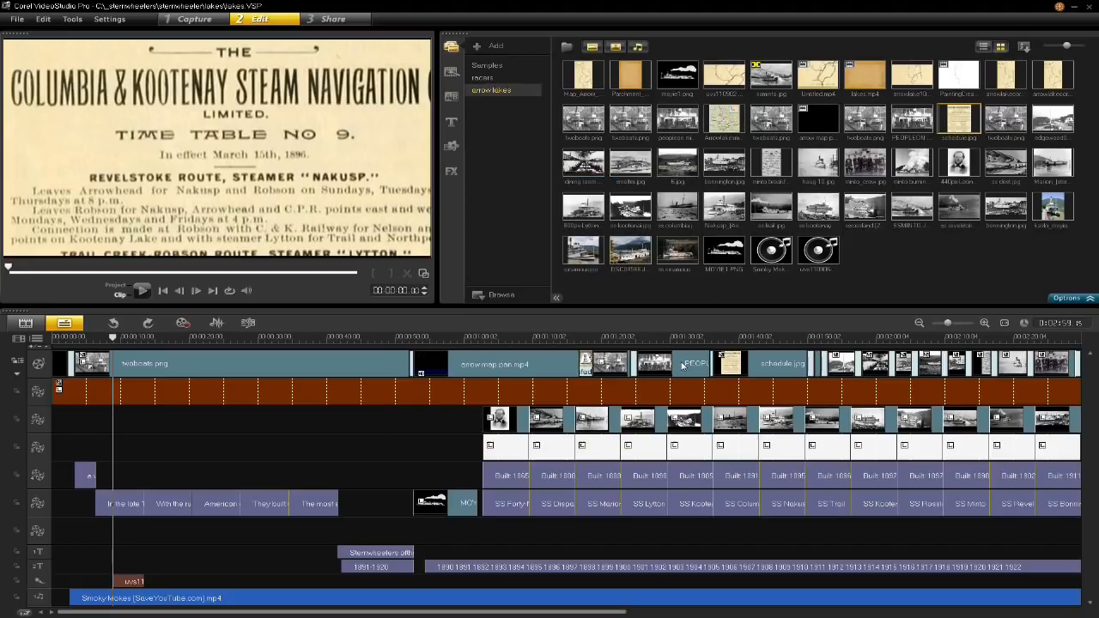
# - Try a Smart Package of the lakessept project as a Zip file, toggling file encryption, and cancel the packaging
pyautogui.click(17, 19)
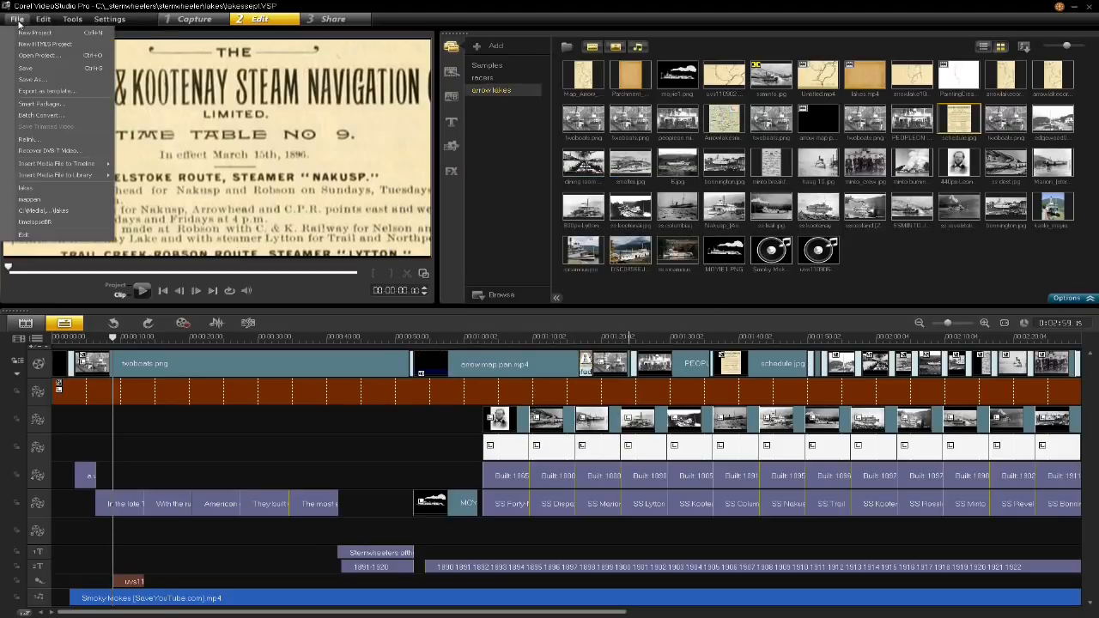
pyautogui.click(48, 104)
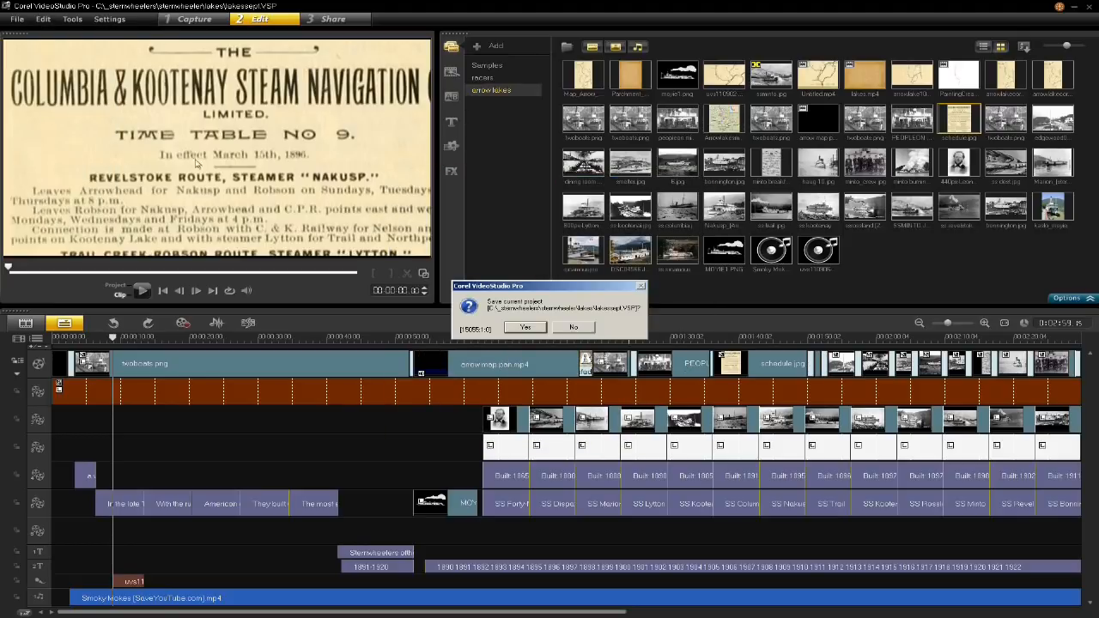
pyautogui.click(527, 329)
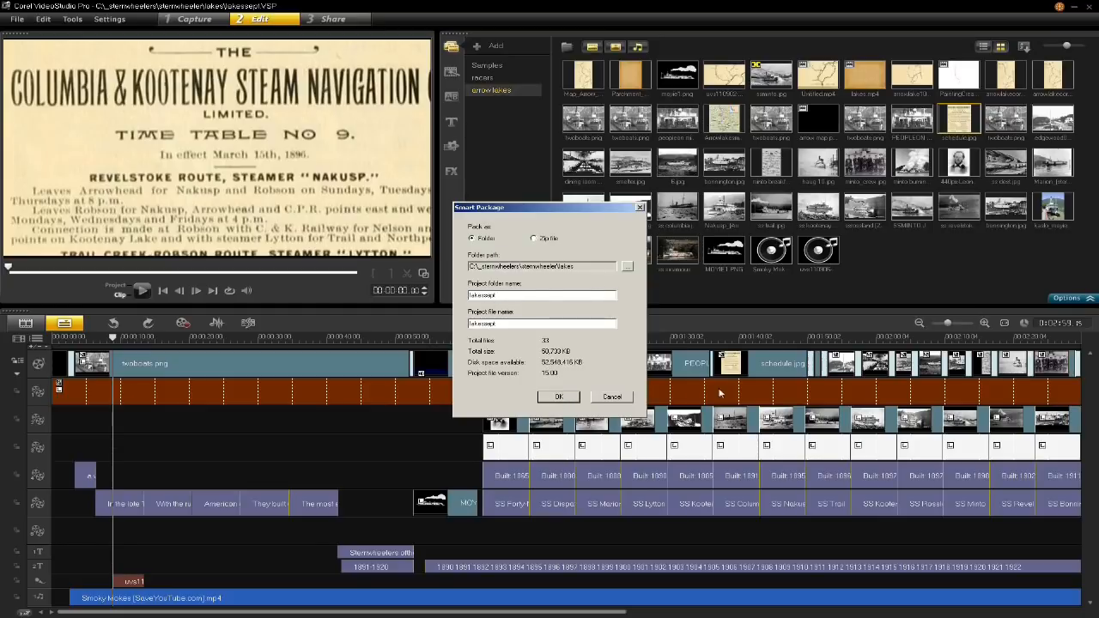
pyautogui.write('12')
pyautogui.click(538, 240)
pyautogui.click(560, 396)
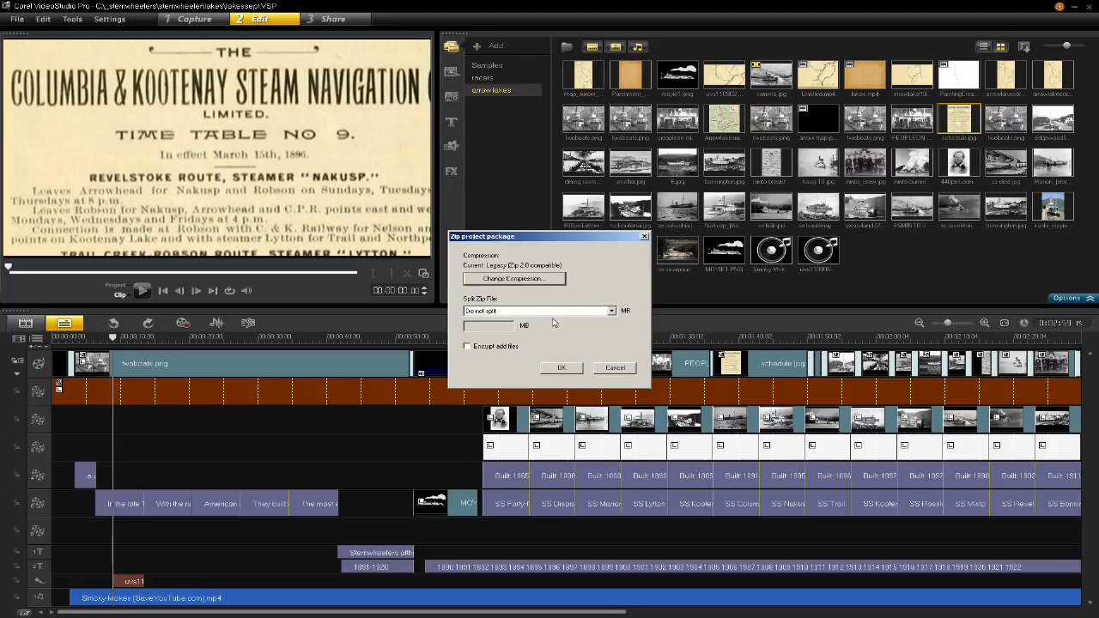
pyautogui.click(467, 347)
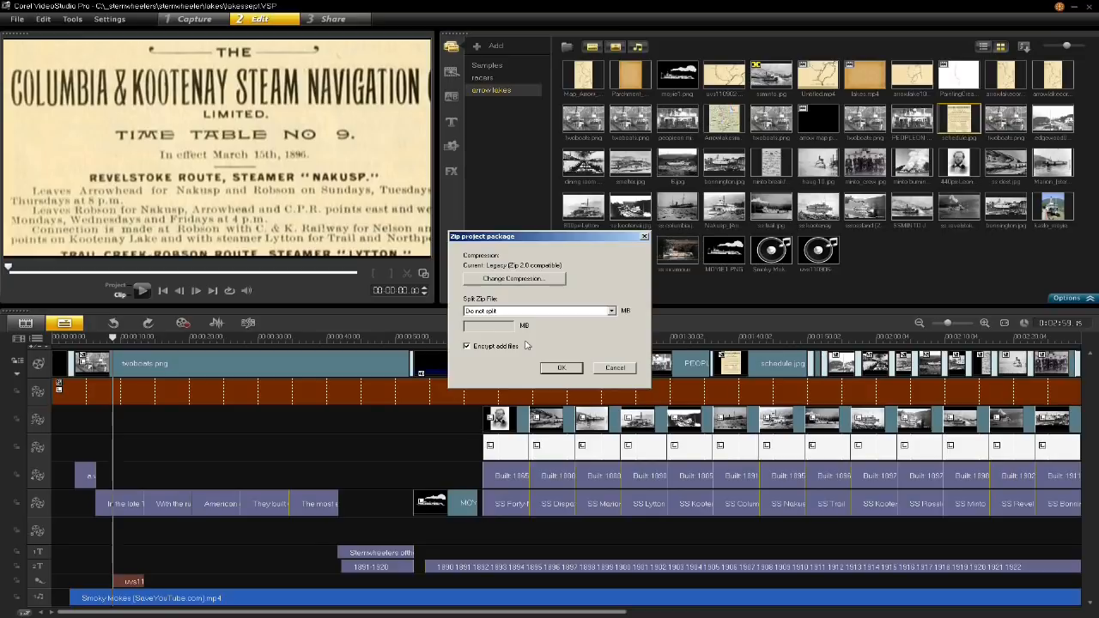
pyautogui.click(467, 346)
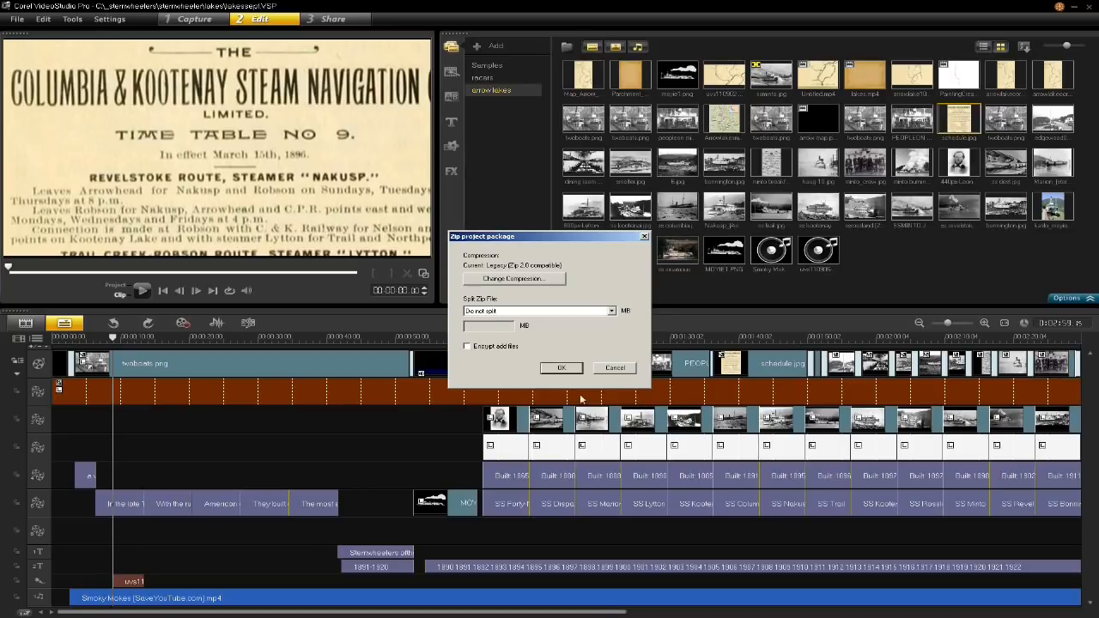
pyautogui.click(615, 368)
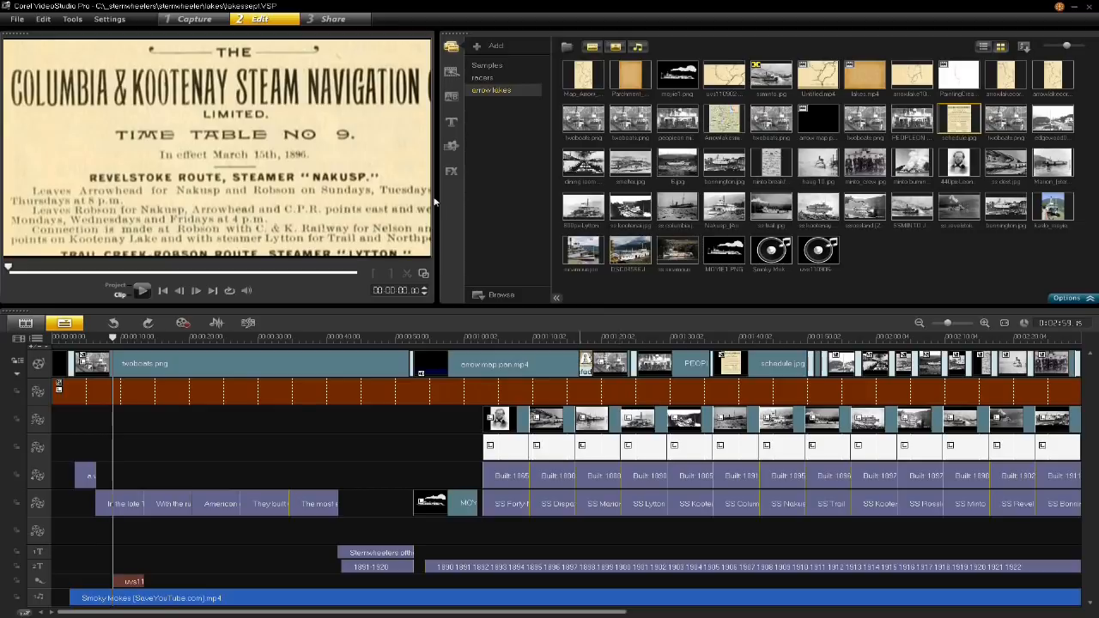
# - Switch to the Share step and view the available web upload destinations
pyautogui.click(341, 20)
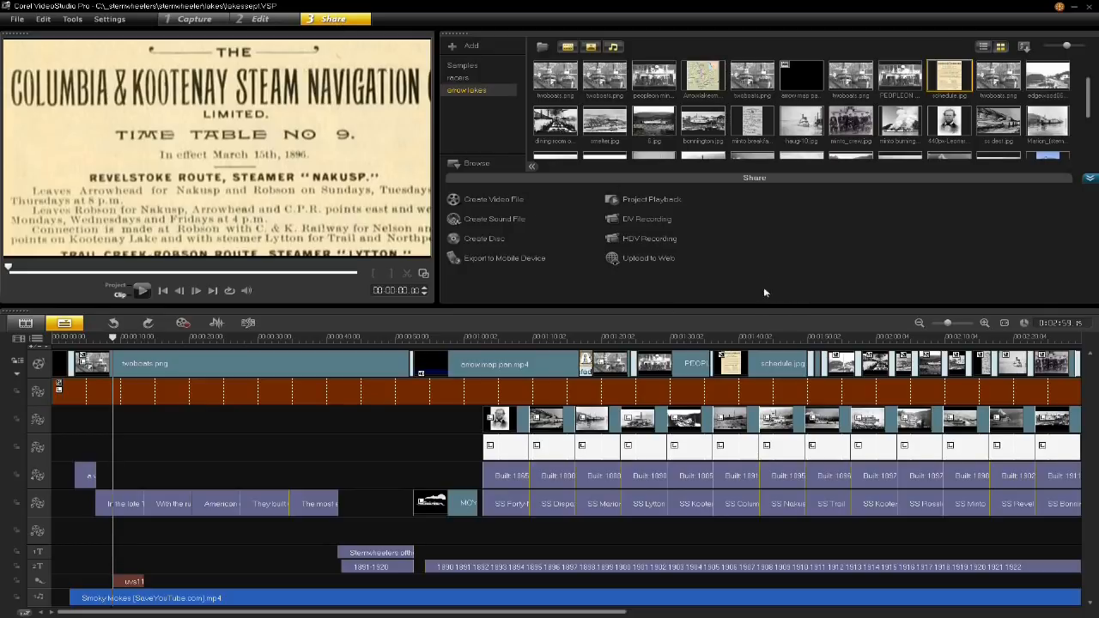
pyautogui.click(670, 265)
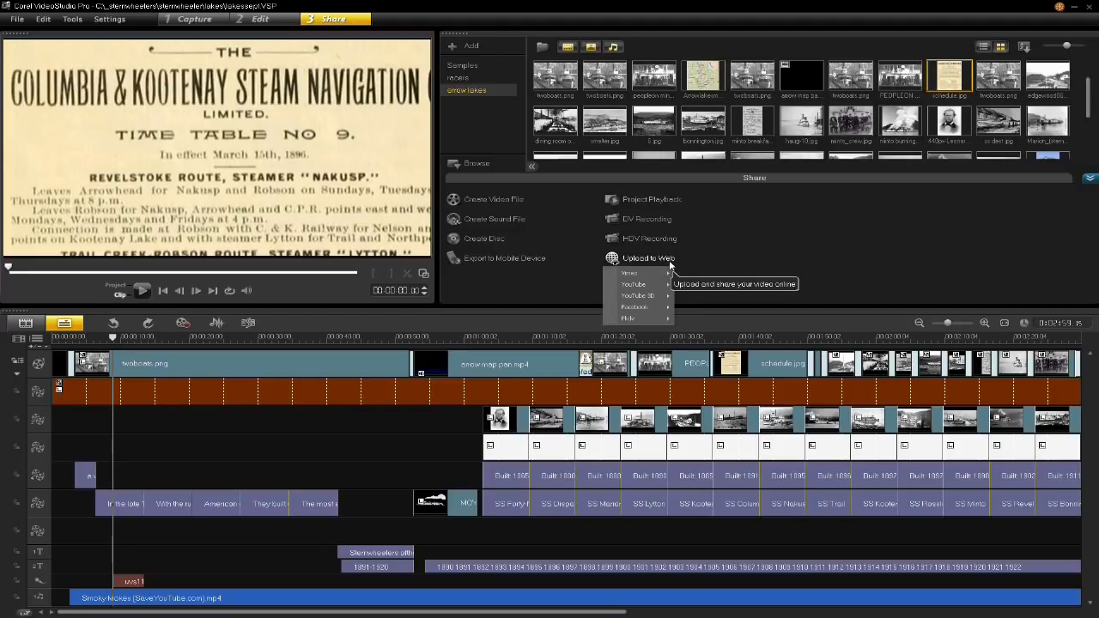
pyautogui.click(708, 250)
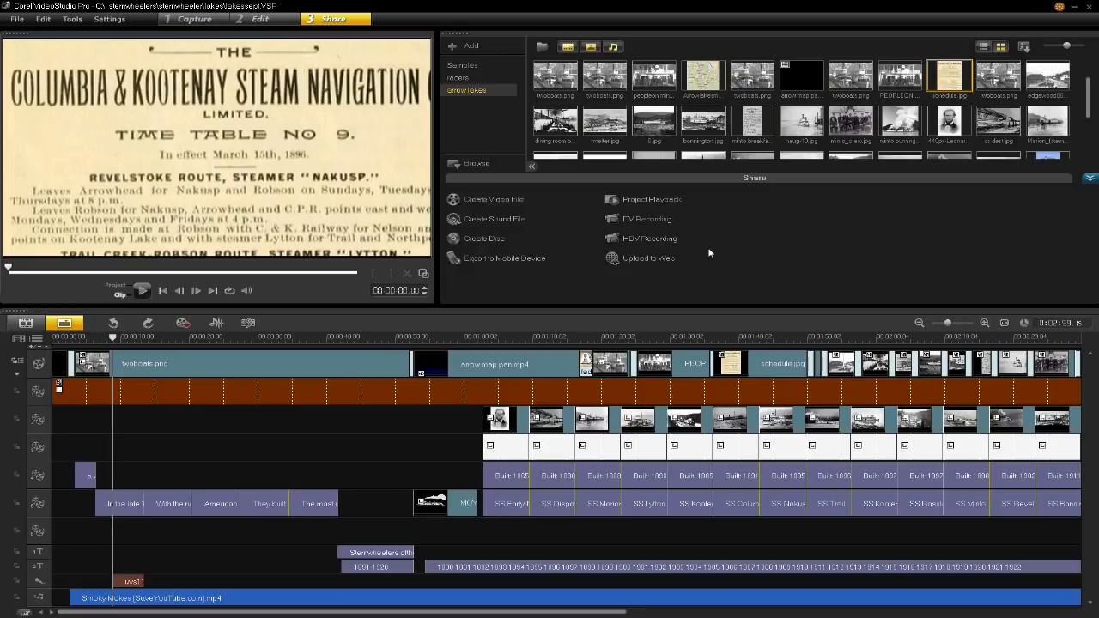